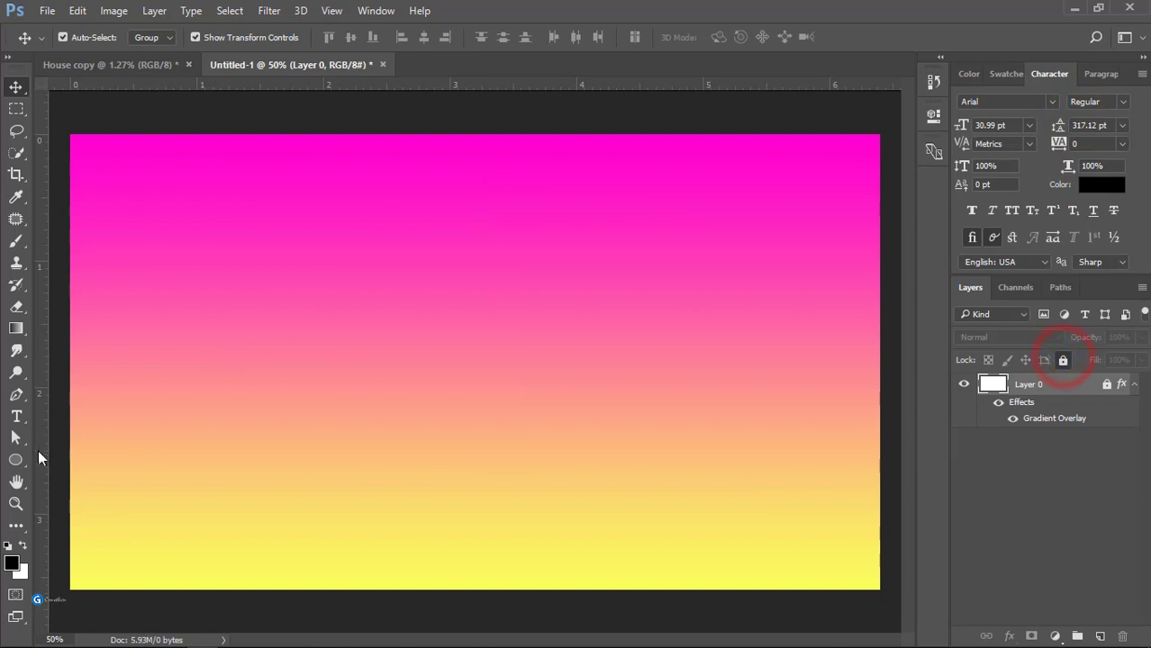
- Draw a black ellipse about 1628 by 346 px across the canvas's middle and raise its bottom anchor to flatten the underside
click(15, 459)
drag(150, 285, 839, 431)
click(15, 439)
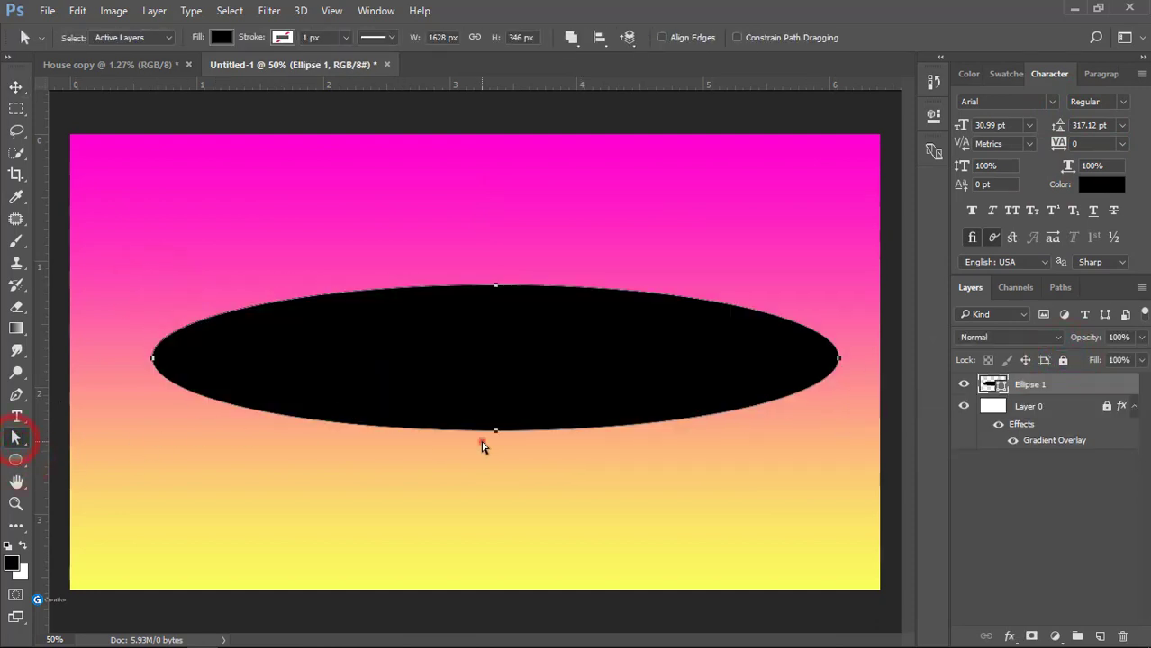
drag(499, 433, 499, 390)
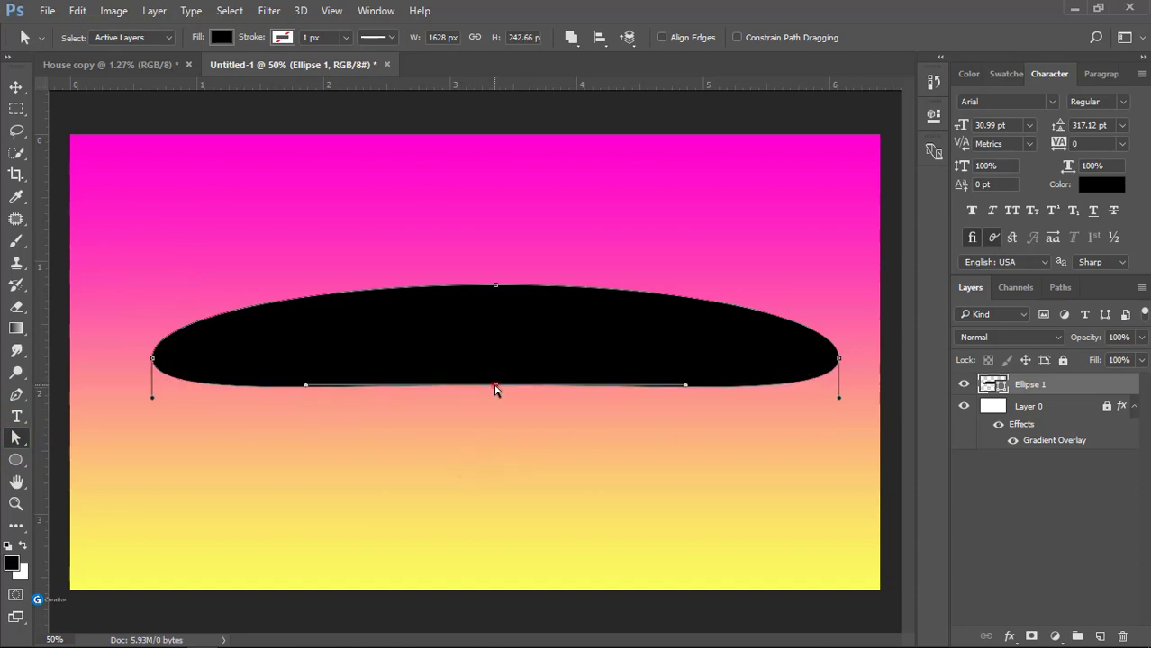
- Convert the ellipse's two side anchor points to sharp corners and raise the bottom anchor until the shape is about 204 px high
click(16, 393)
key(alt)
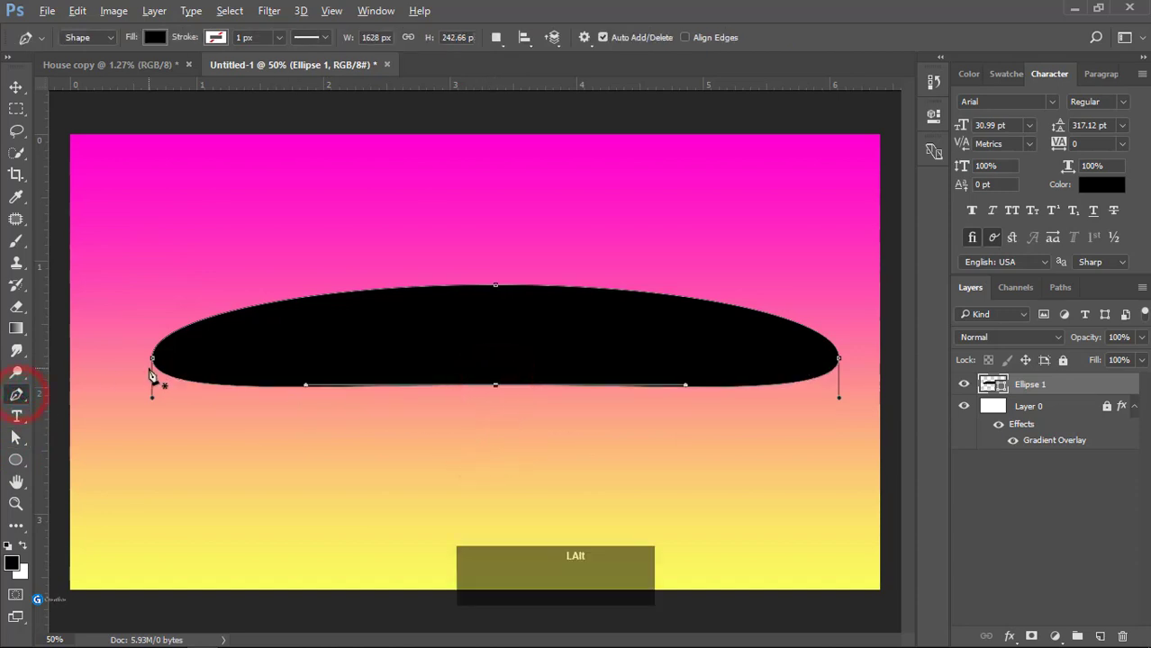
alt+click(152, 358)
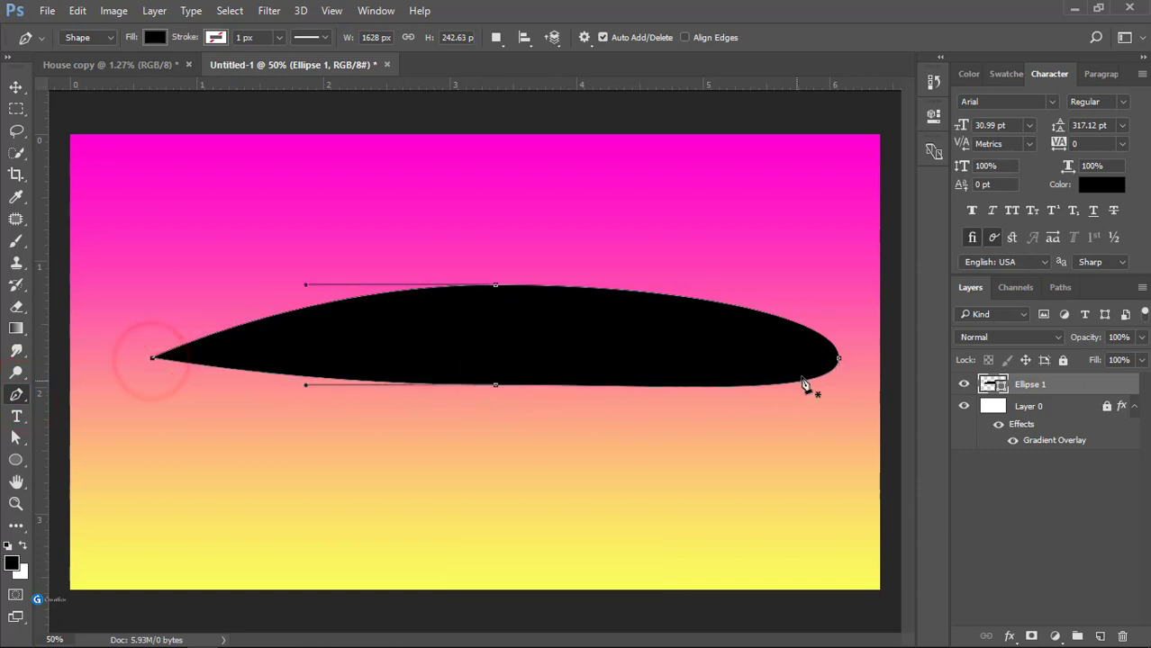
alt+click(840, 359)
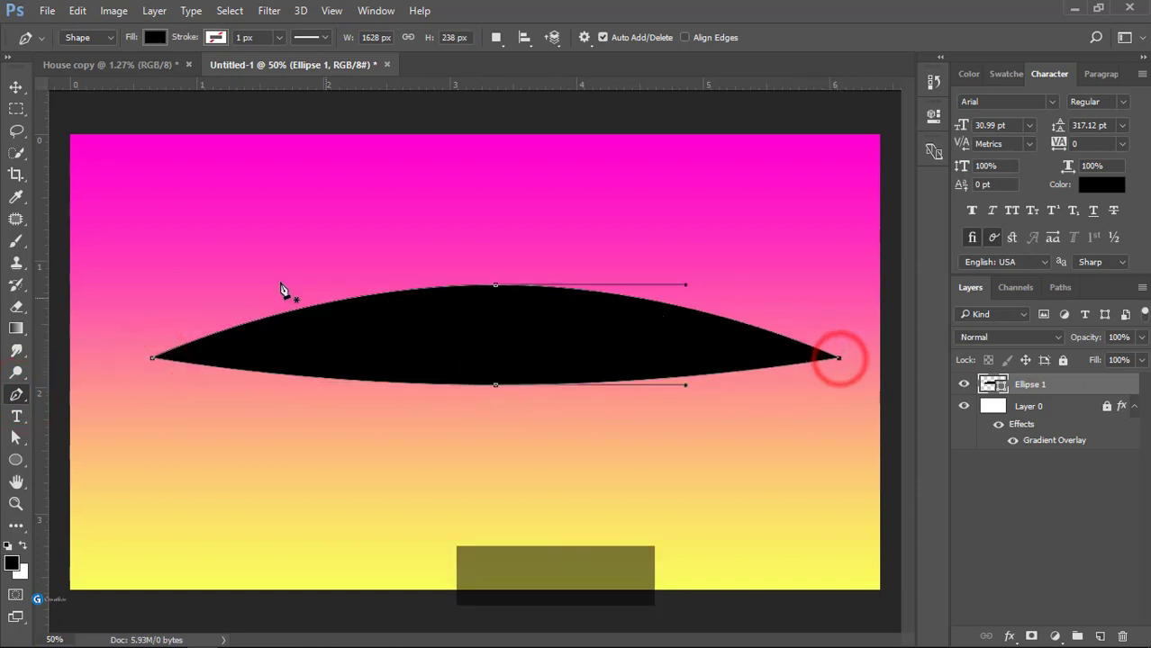
click(16, 438)
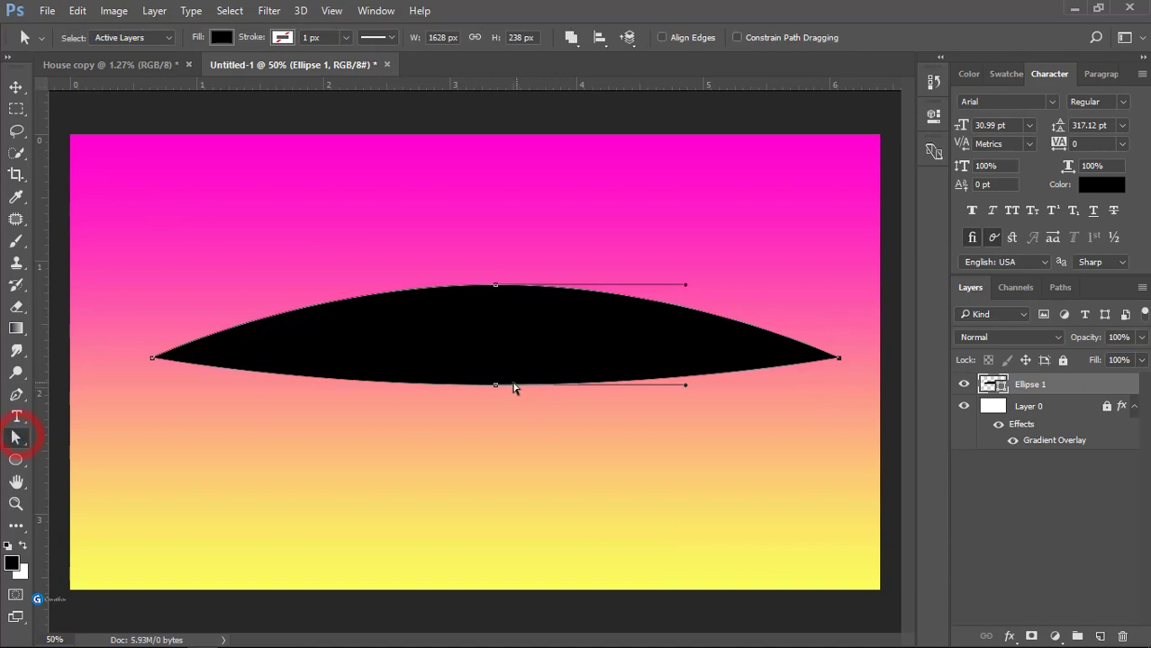
drag(495, 384, 496, 373)
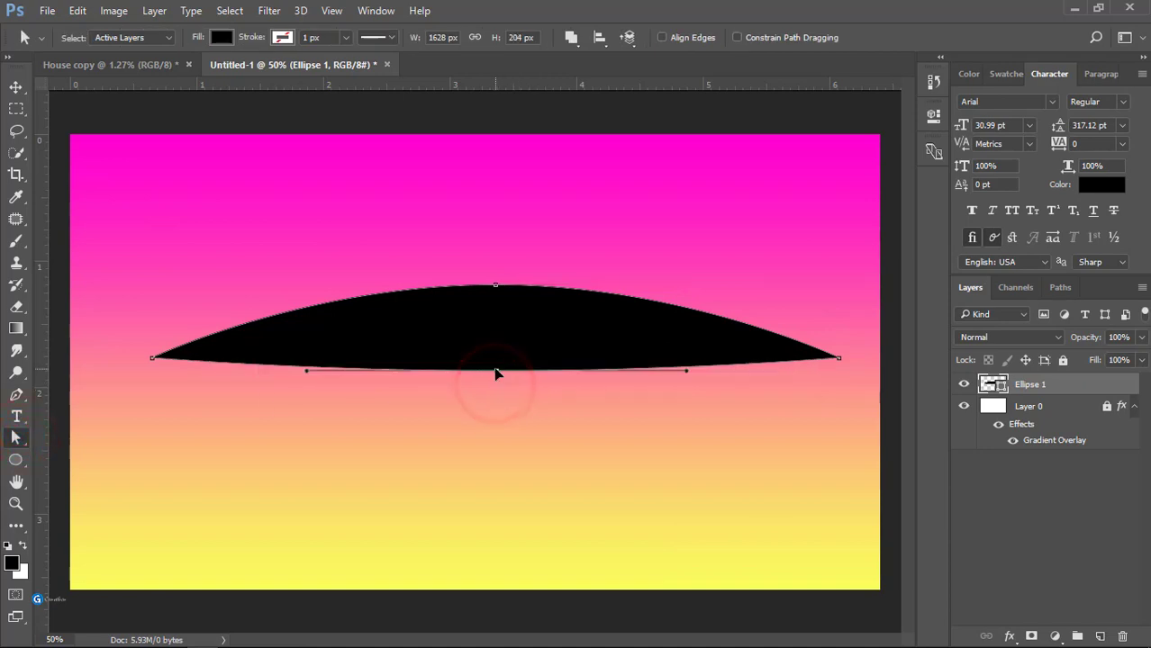
click(16, 86)
click(198, 171)
click(477, 297)
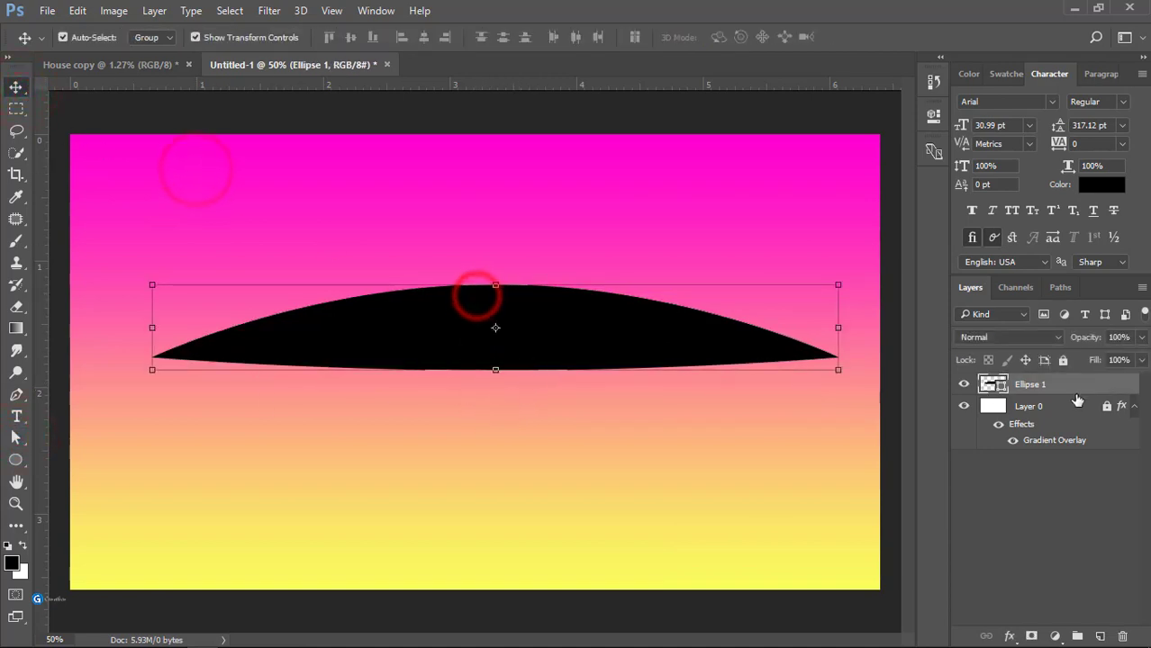
- Add a Gradient Overlay to the Ellipse 1 layer and set the gradient's 100% color stop to bright green 19bc04
double_click(1081, 384)
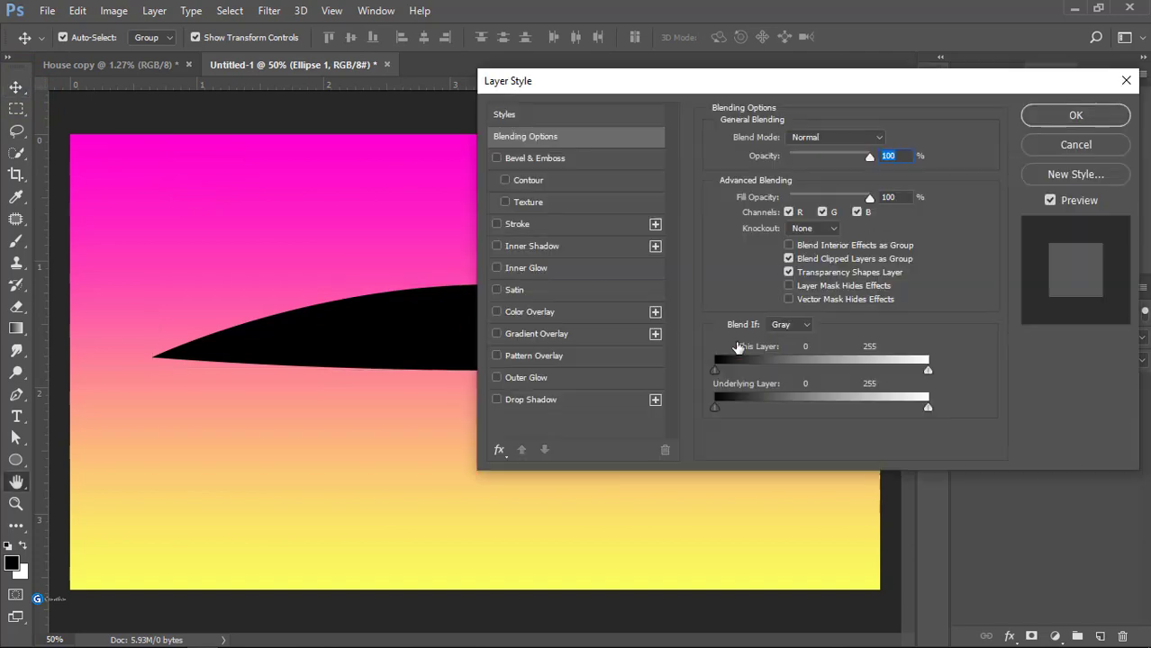
click(537, 333)
drag(617, 83, 769, 133)
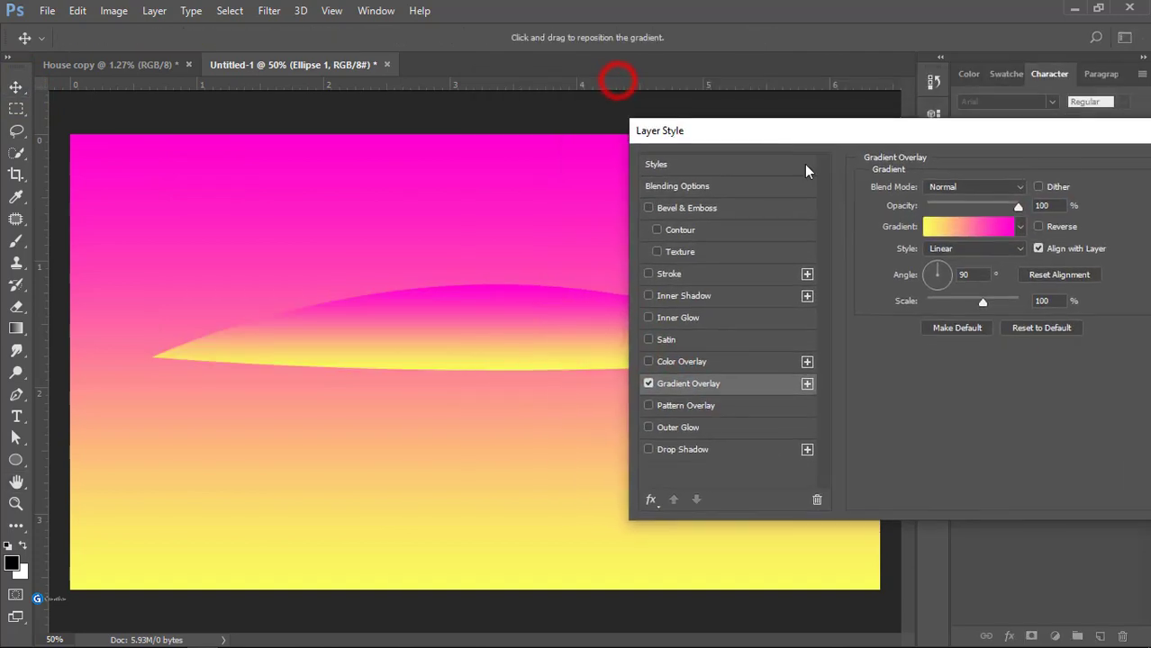
click(958, 230)
double_click(1117, 390)
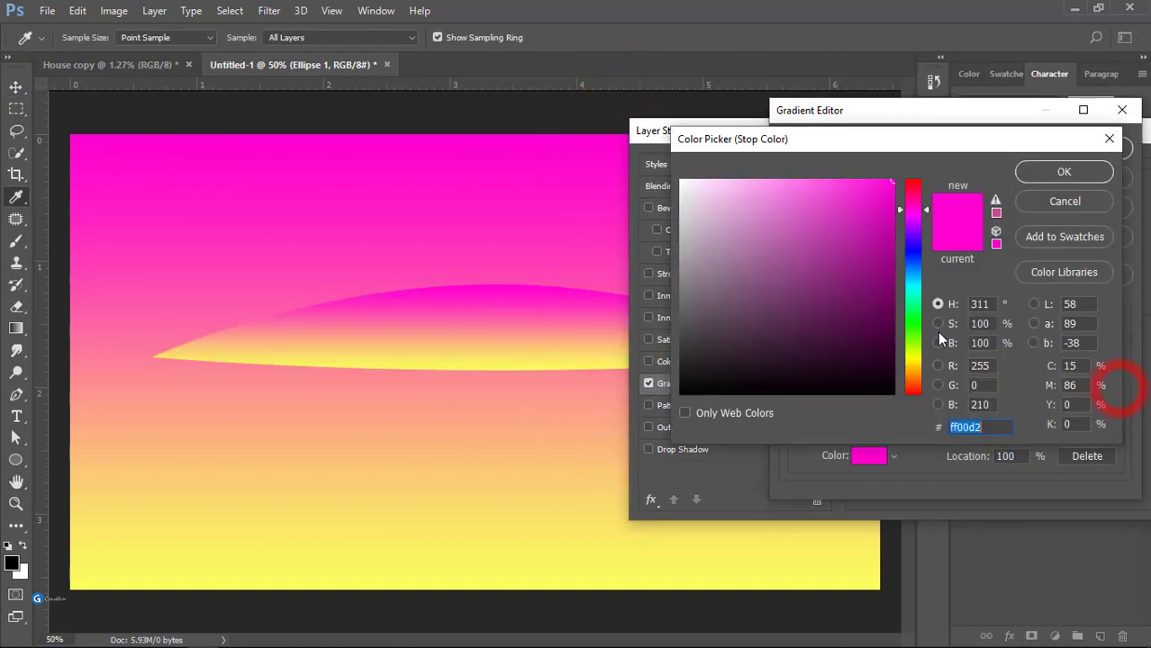
click(914, 328)
click(890, 243)
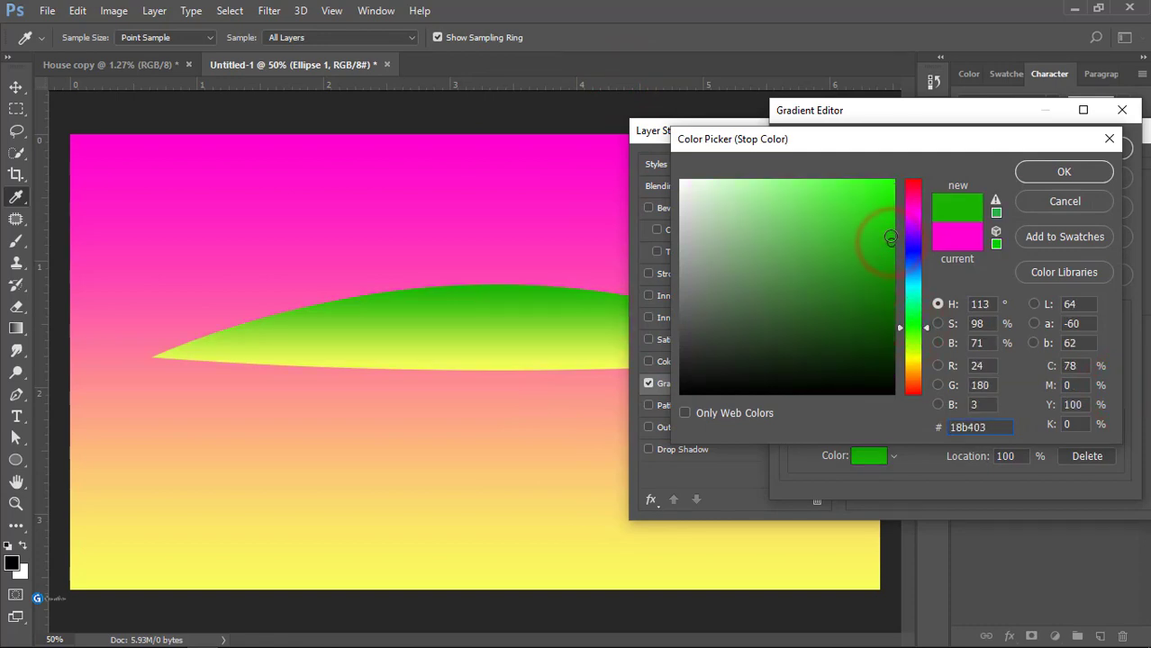
click(1055, 174)
- Set the hill gradient's 0% color stop to a very dark grayish green and apply the layer style
click(792, 385)
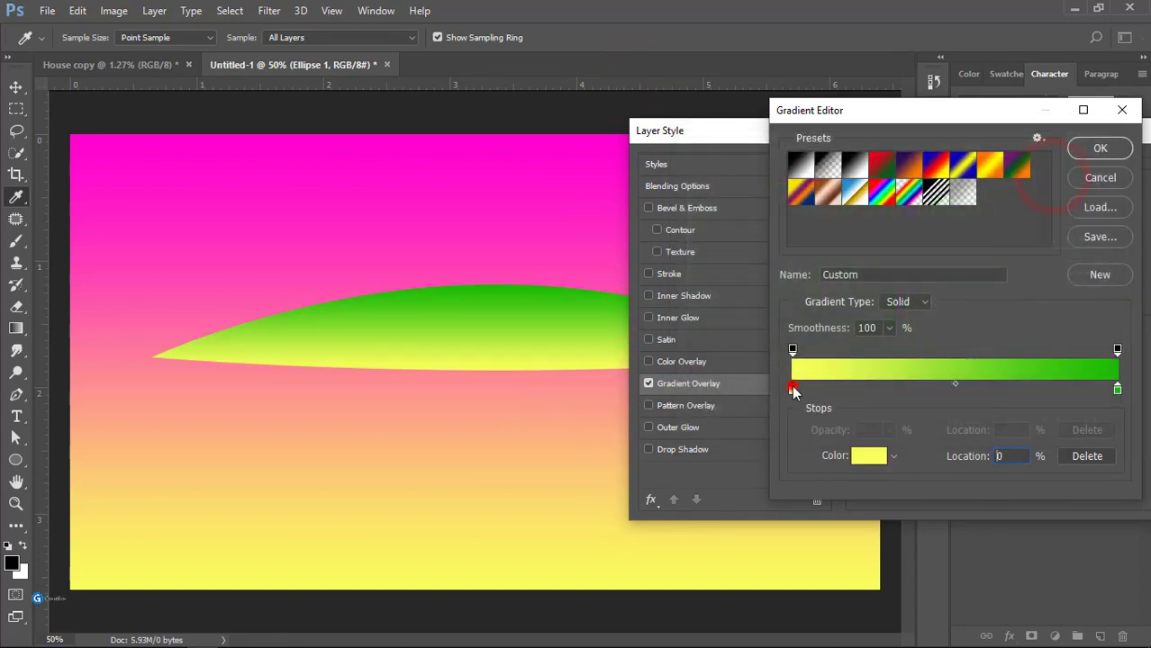
double_click(792, 385)
click(913, 325)
drag(742, 335, 726, 358)
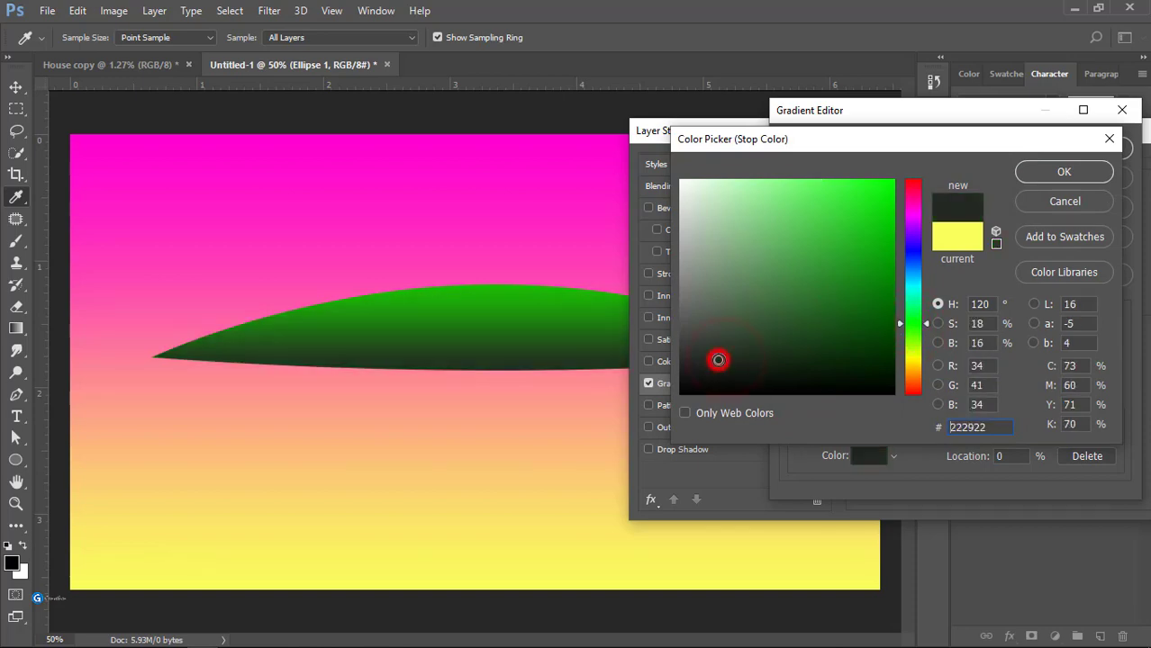
click(1037, 179)
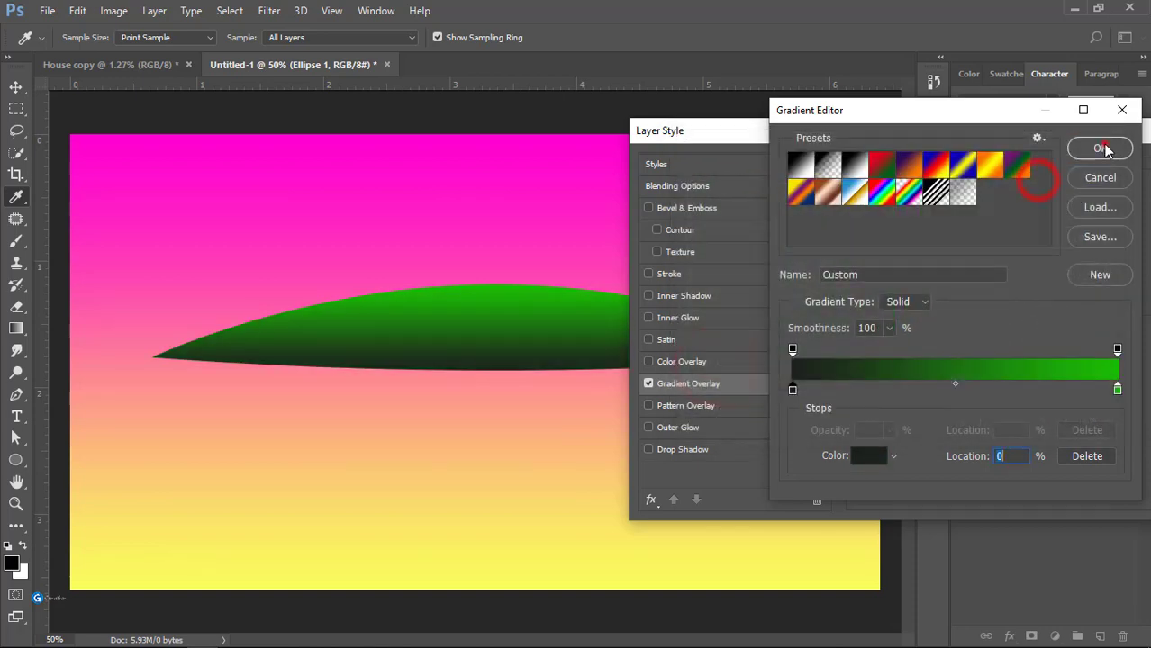
click(1100, 148)
click(1100, 187)
- Move the green hill to the canvas's lower-left area and widen it so it runs past the left canvas edge
drag(570, 316, 399, 540)
drag(658, 502, 764, 491)
drag(457, 514, 482, 511)
double_click(482, 511)
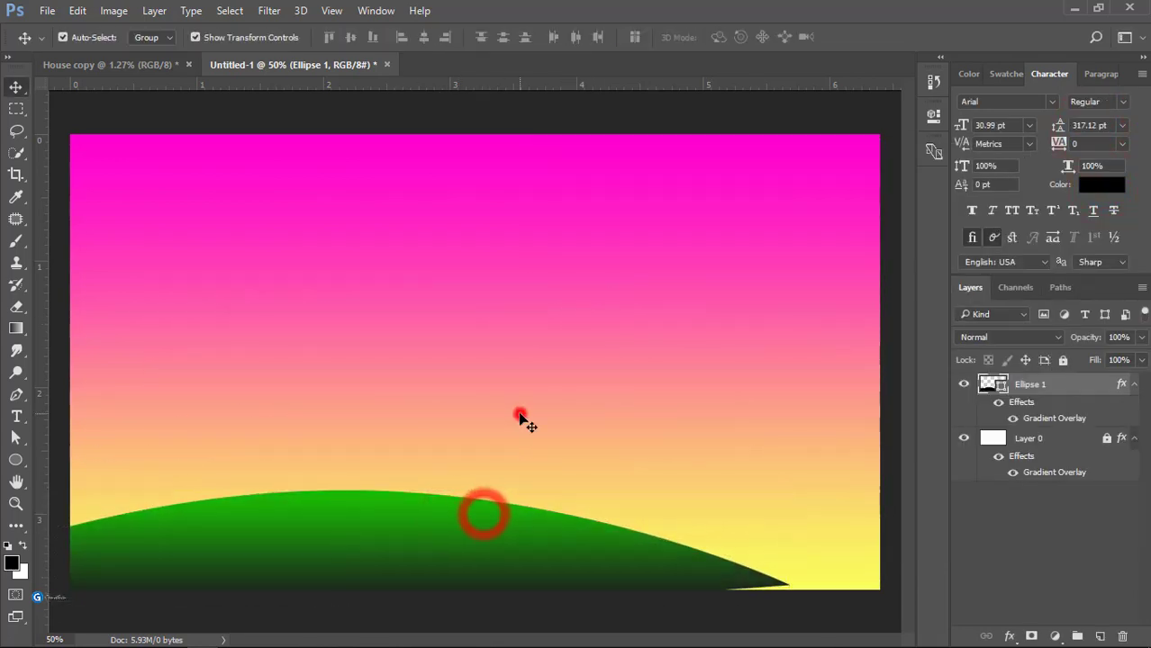
- Enlarge the hill to about 2257 by 283 px and position it along the canvas's bottom edge
click(521, 417)
click(560, 547)
click(786, 488)
drag(786, 488, 850, 482)
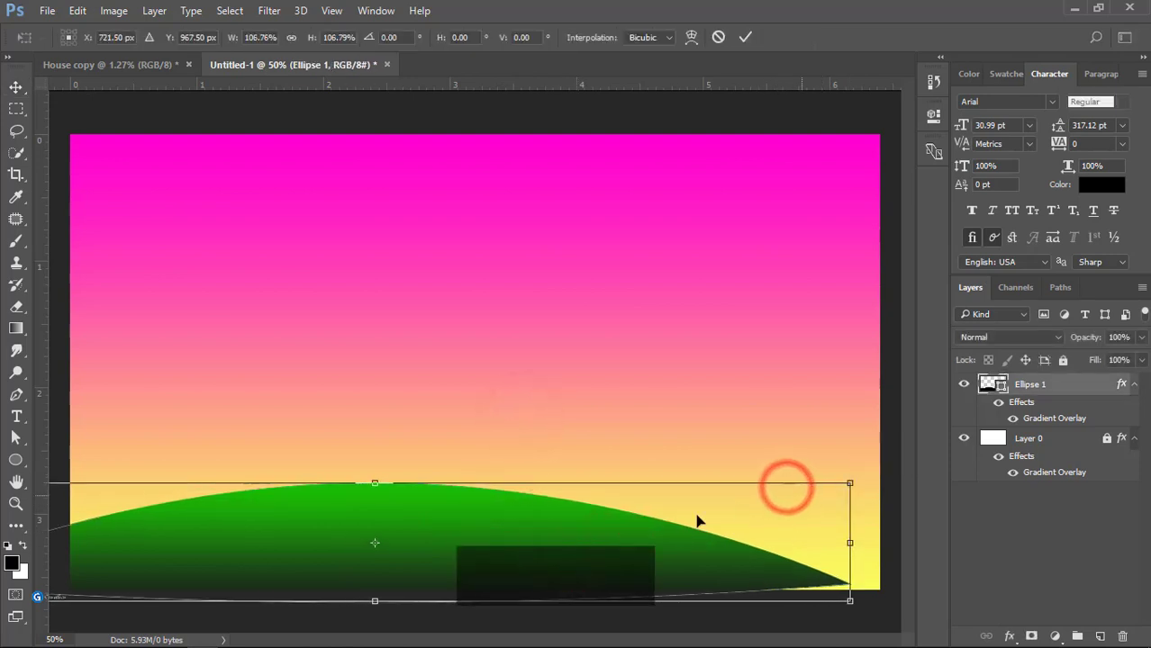
drag(696, 519, 646, 525)
double_click(645, 525)
click(538, 429)
click(416, 531)
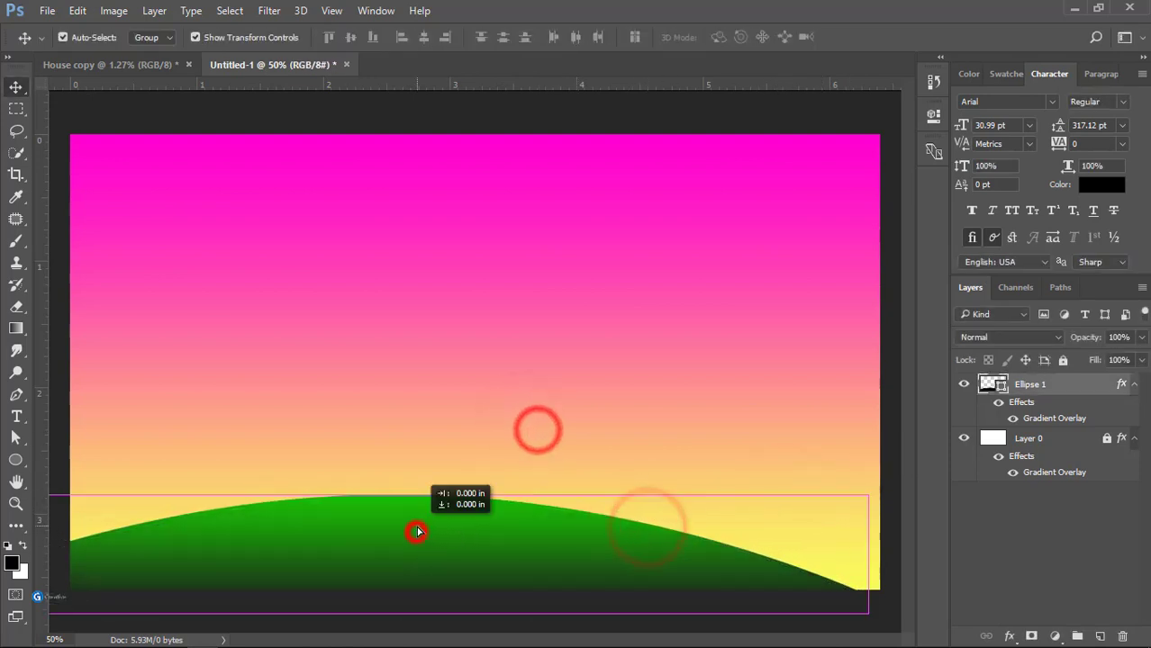
- Draw the first three pointed grass blades near the hill's crest as a black Pen tool shape
click(18, 393)
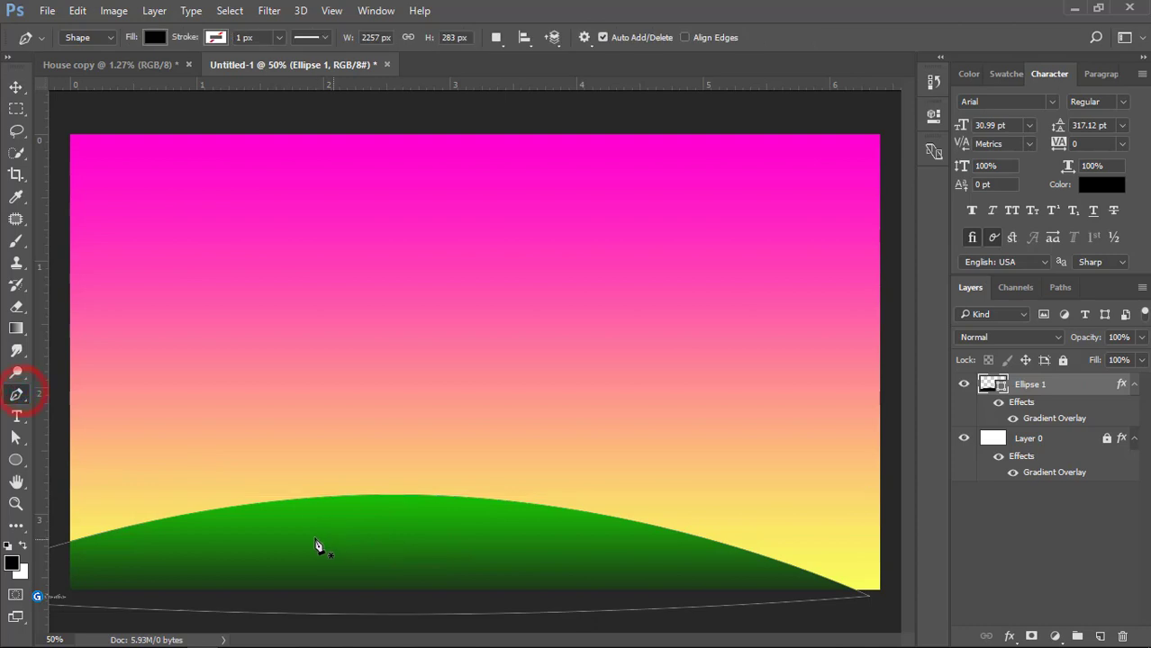
click(347, 546)
click(322, 486)
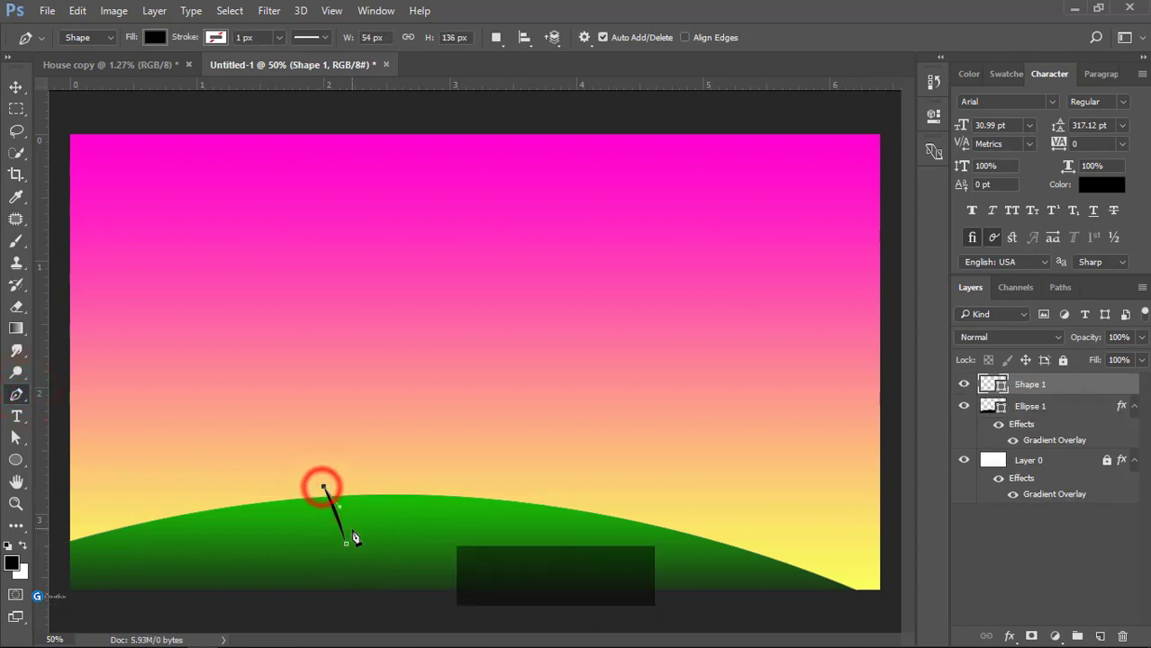
alt+click(336, 471)
drag(362, 527, 371, 551)
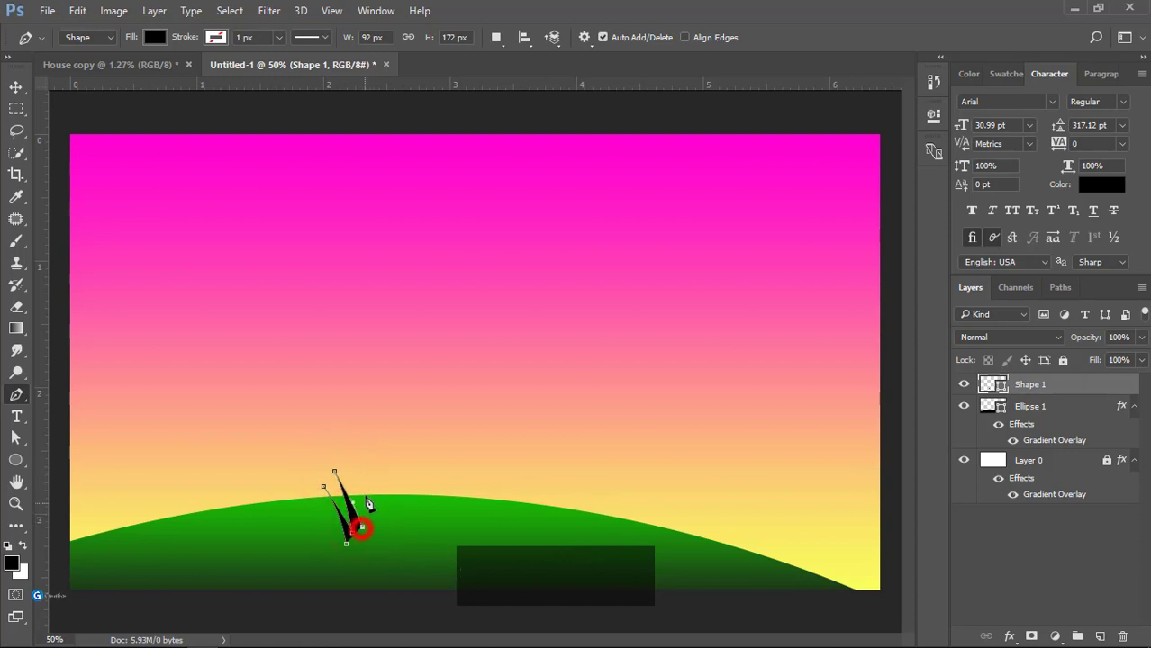
alt+click(368, 449)
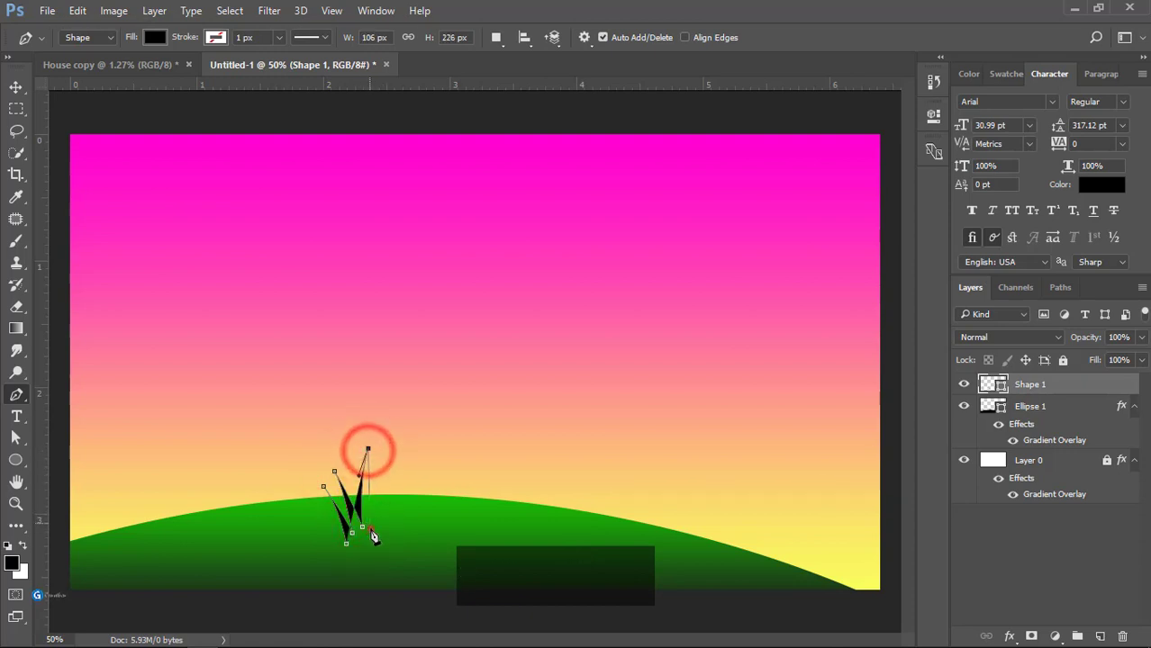
click(370, 528)
- Add three more blades leaning right and close the grass outline at its starting point, making the clump about 308 px wide
click(406, 450)
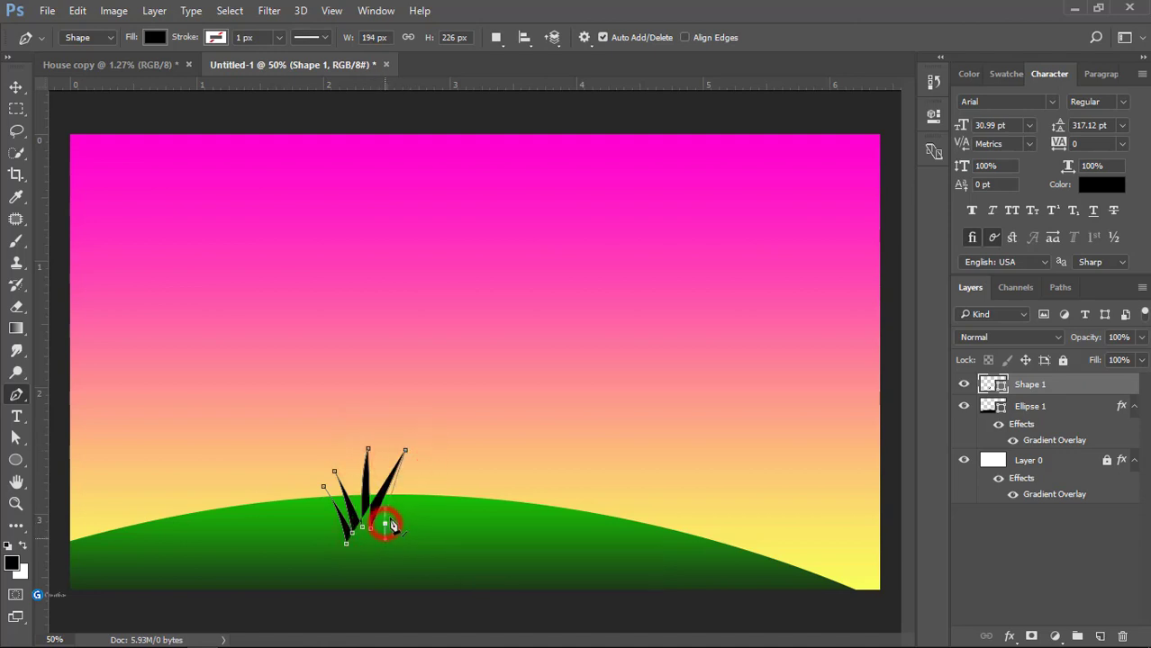
drag(403, 528, 412, 515)
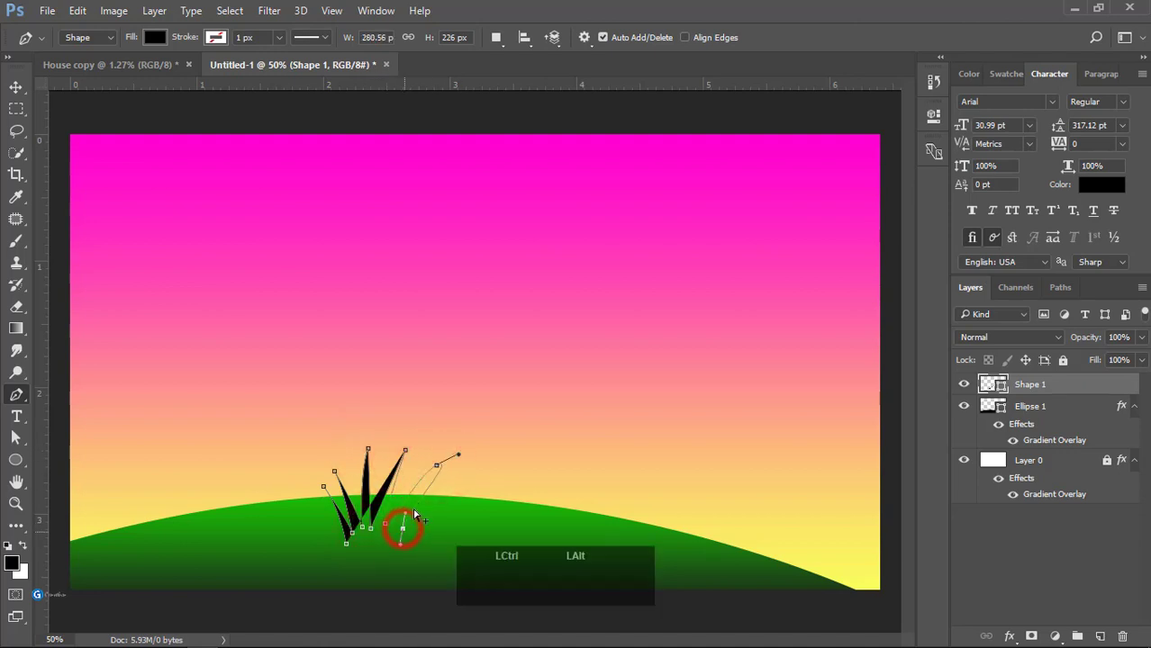
click(411, 526)
click(453, 487)
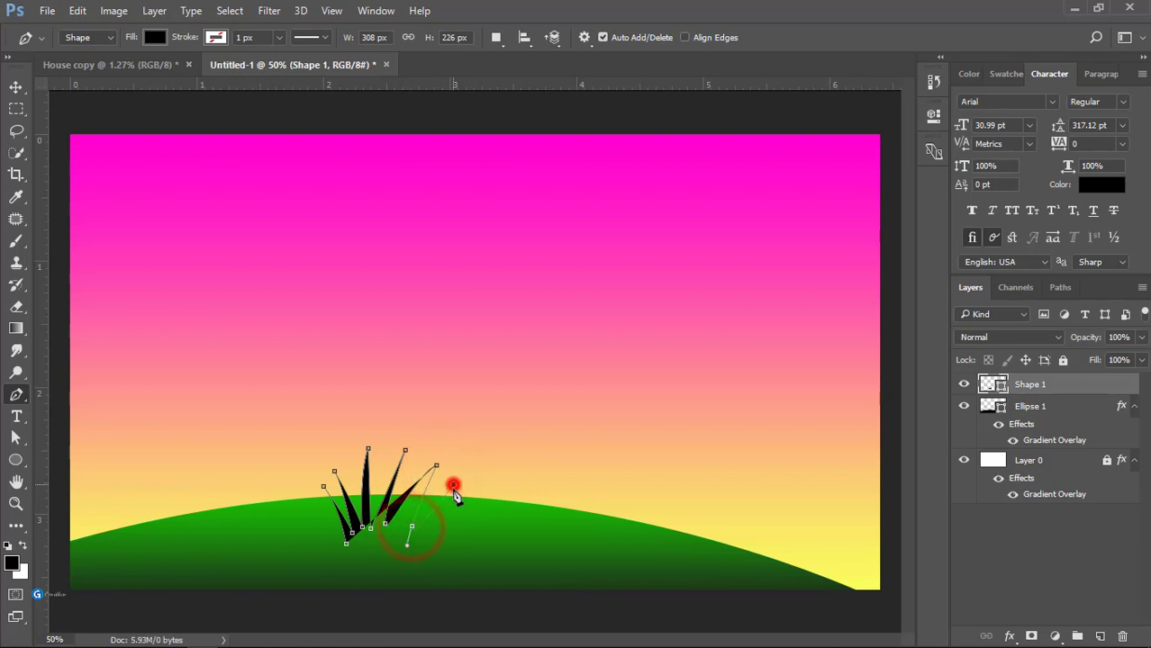
click(346, 545)
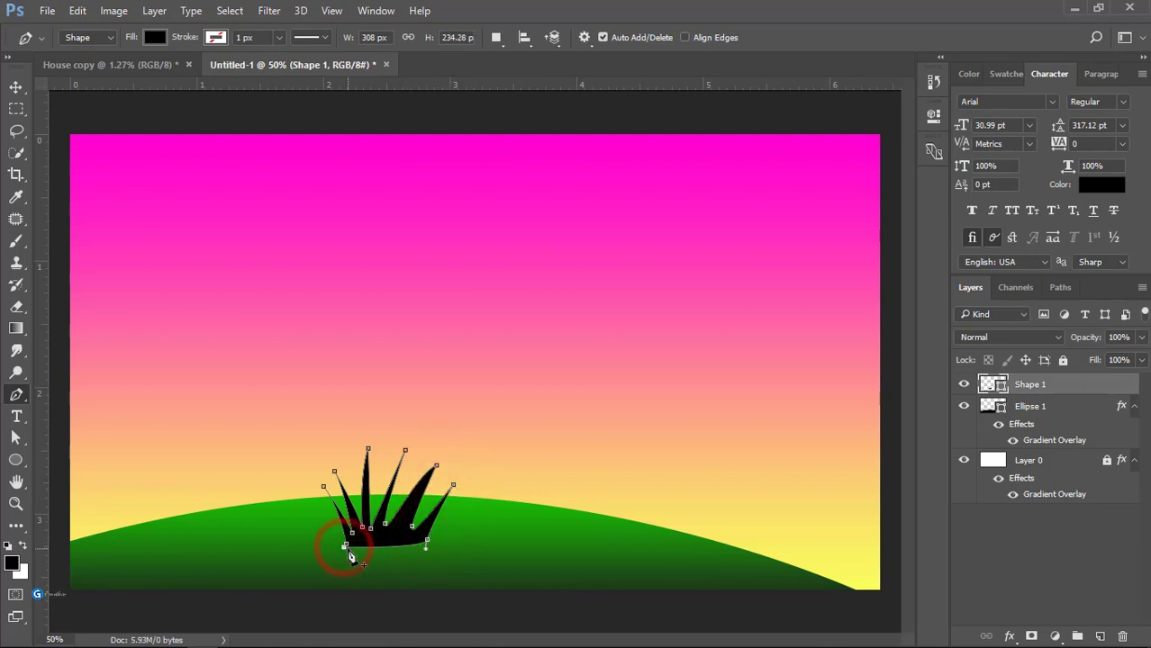
key(ctrl+alt+z)
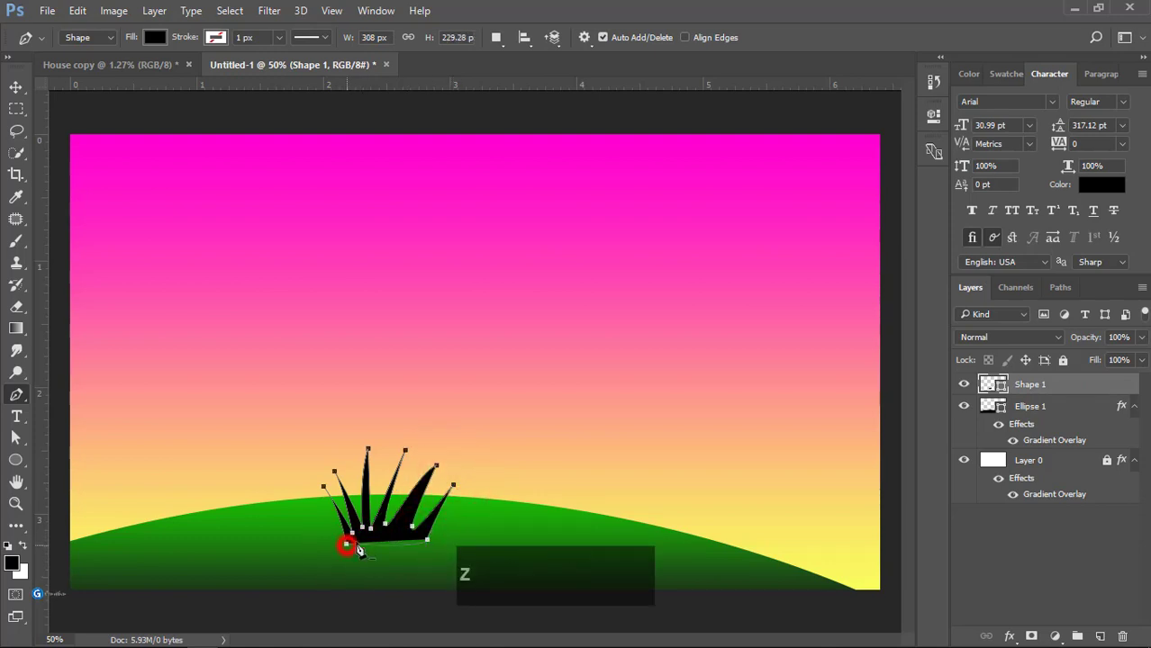
click(17, 87)
click(288, 236)
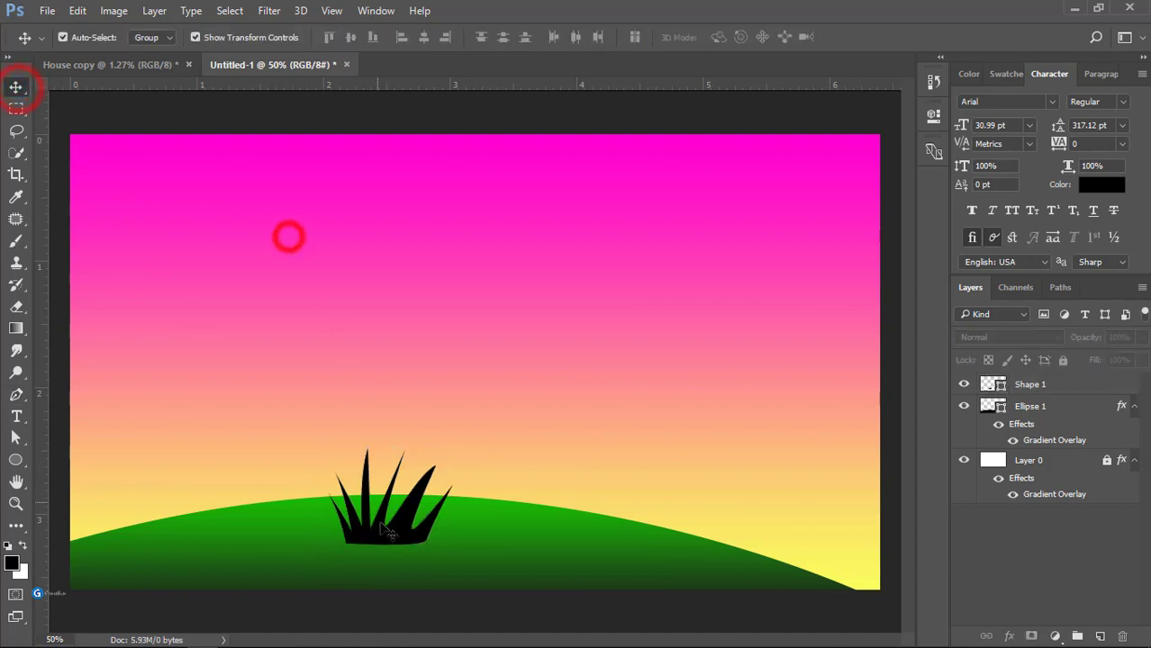
- Add a Gradient Overlay to the grass shape and set the gradient's 100% color stop to green 148d03
click(387, 530)
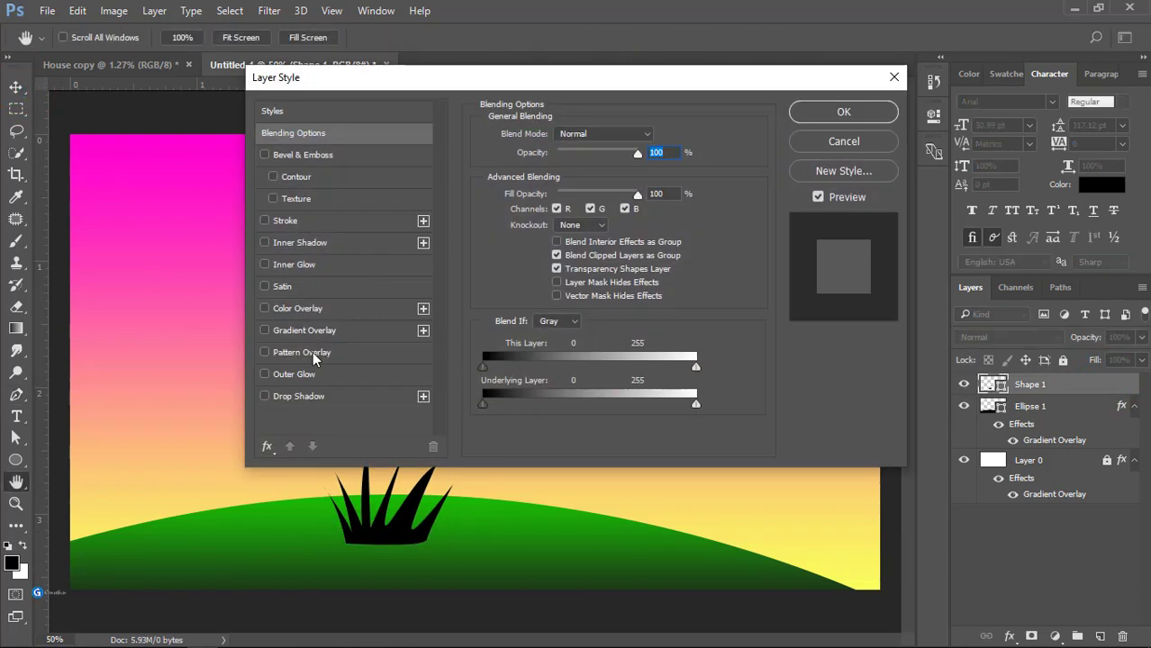
click(308, 328)
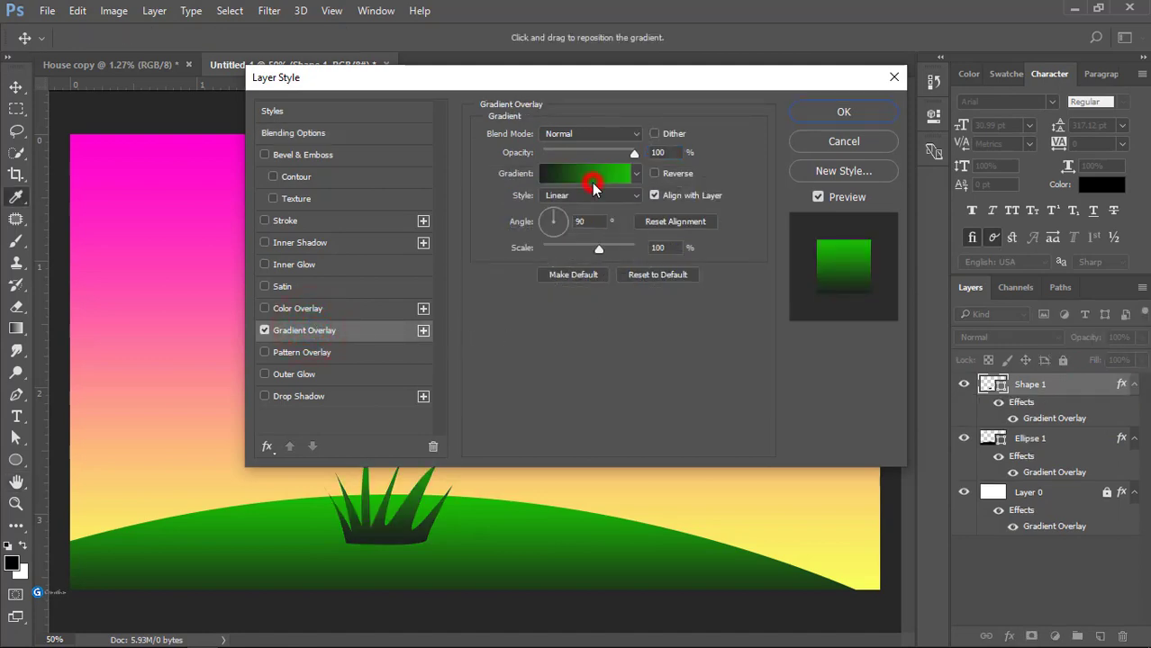
click(593, 186)
double_click(1117, 388)
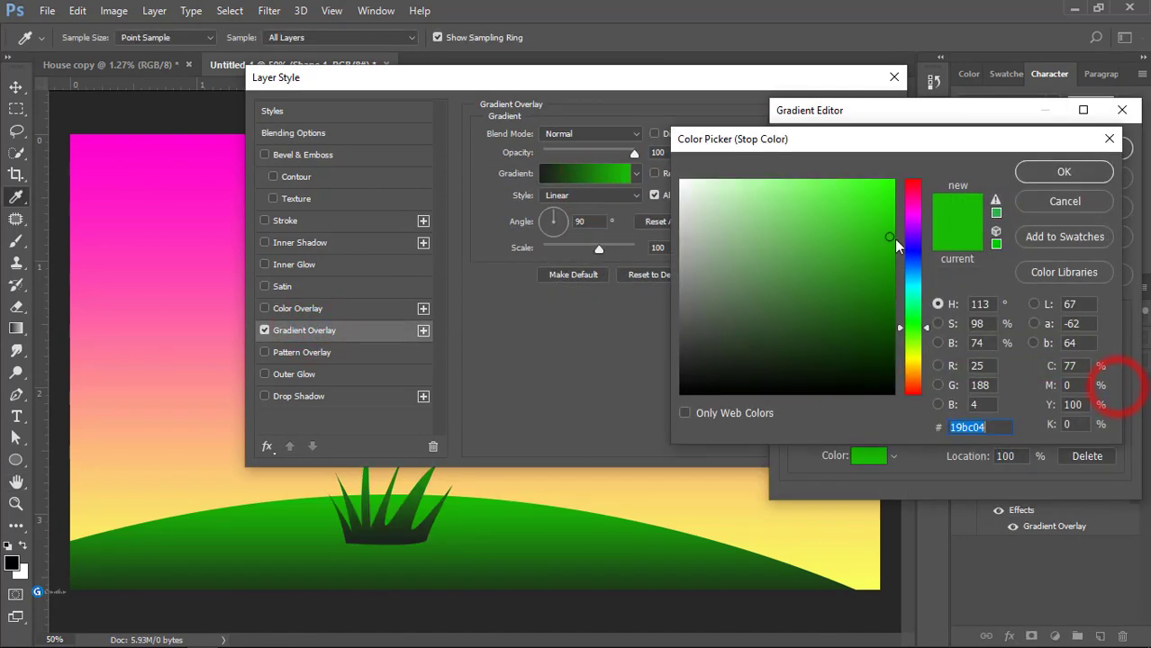
click(889, 275)
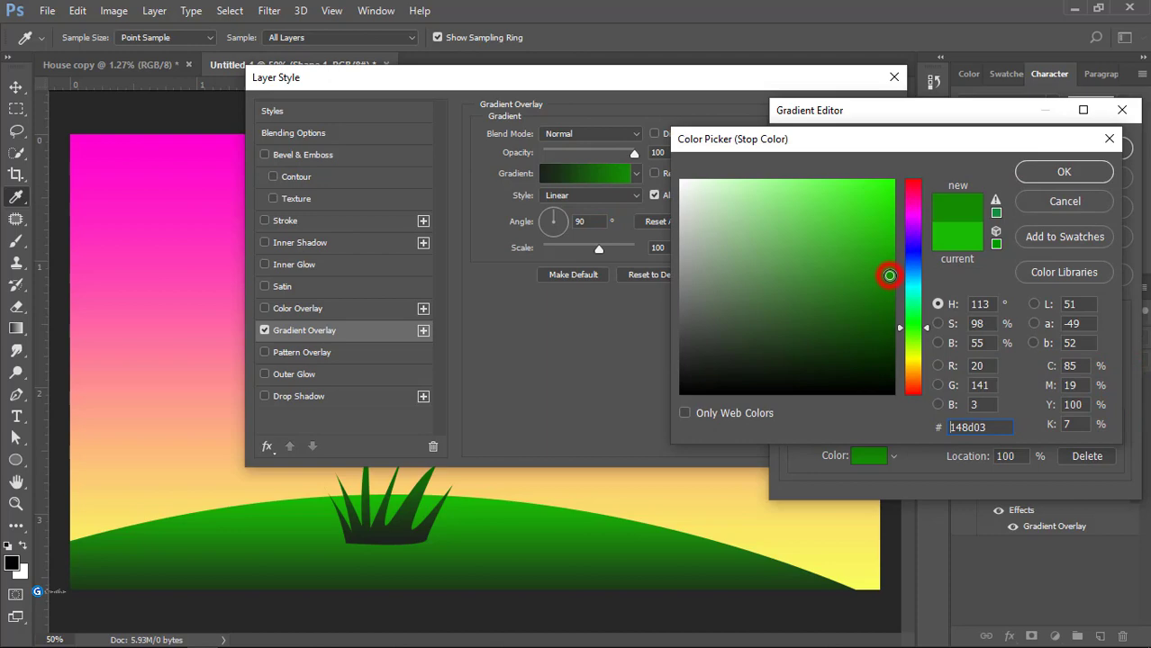
click(1061, 172)
- Set the grass gradient's 0% color stop to near-black green 0c140c and apply the Gradient Overlay
double_click(793, 389)
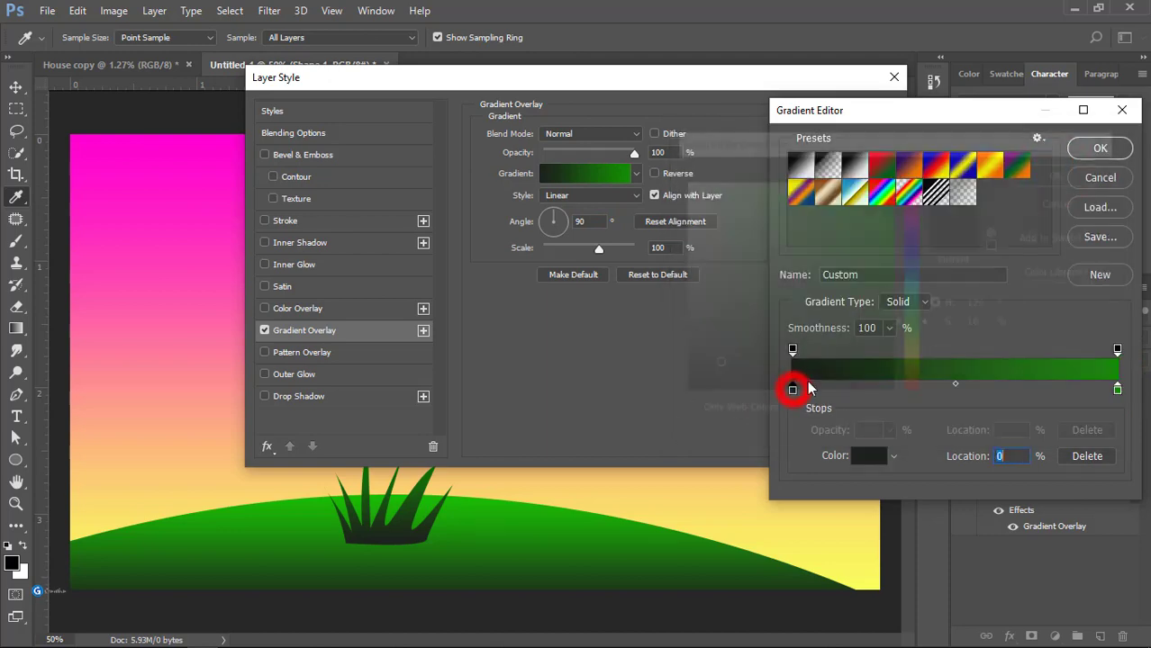
click(838, 355)
click(877, 369)
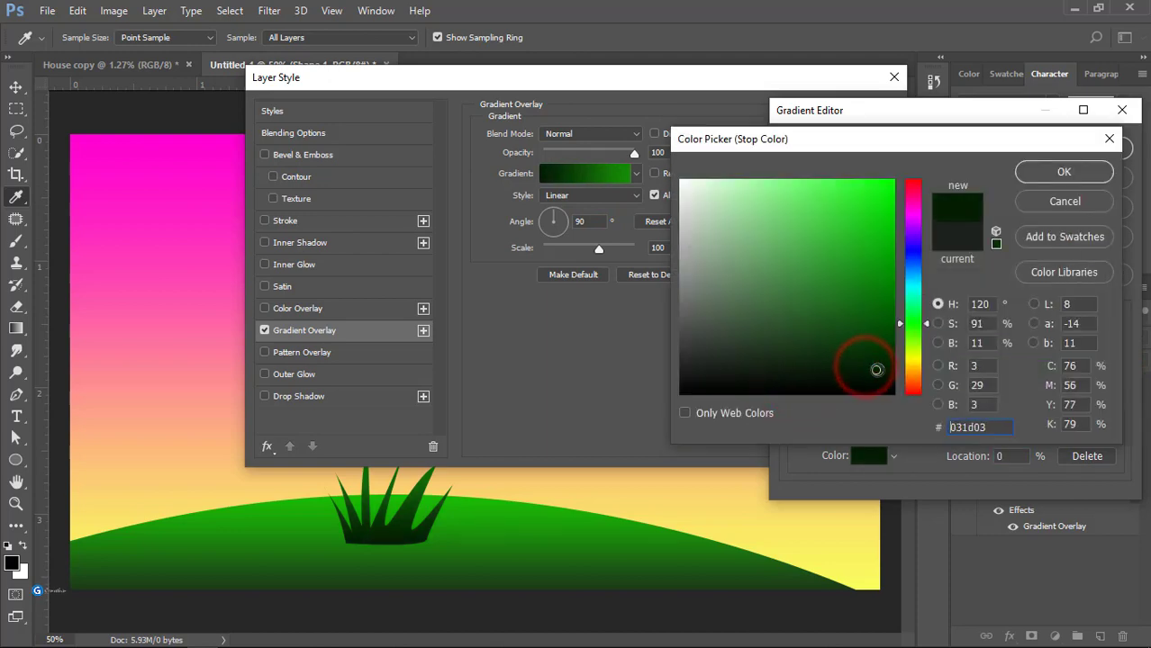
drag(769, 372, 768, 377)
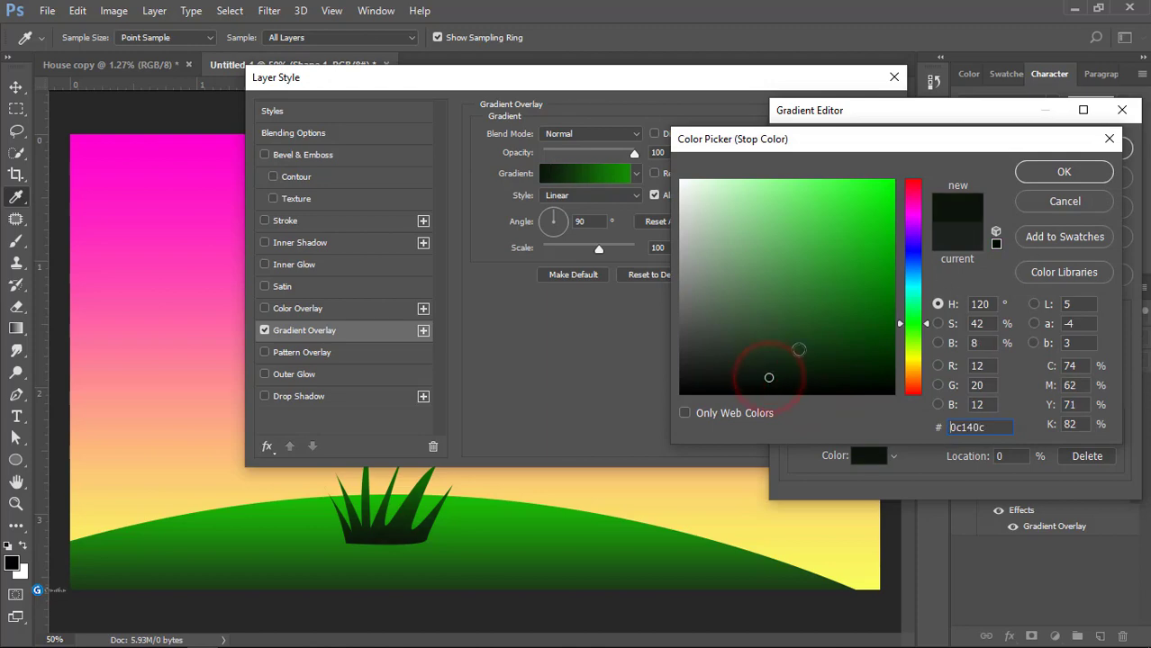
click(1046, 171)
click(1045, 161)
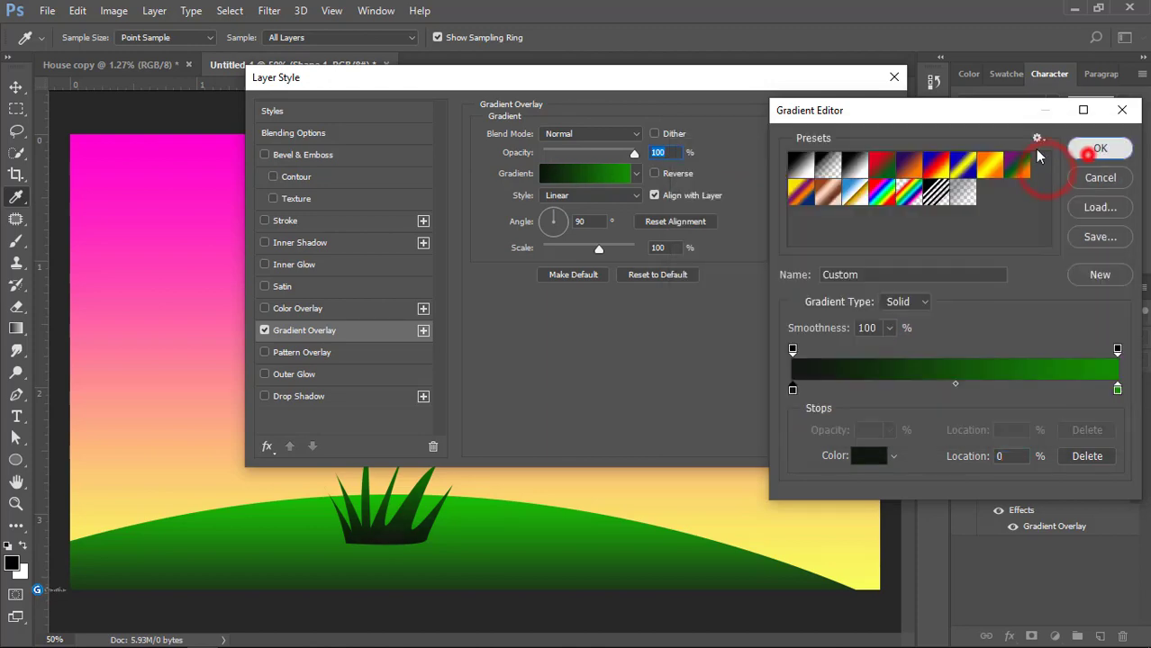
click(870, 112)
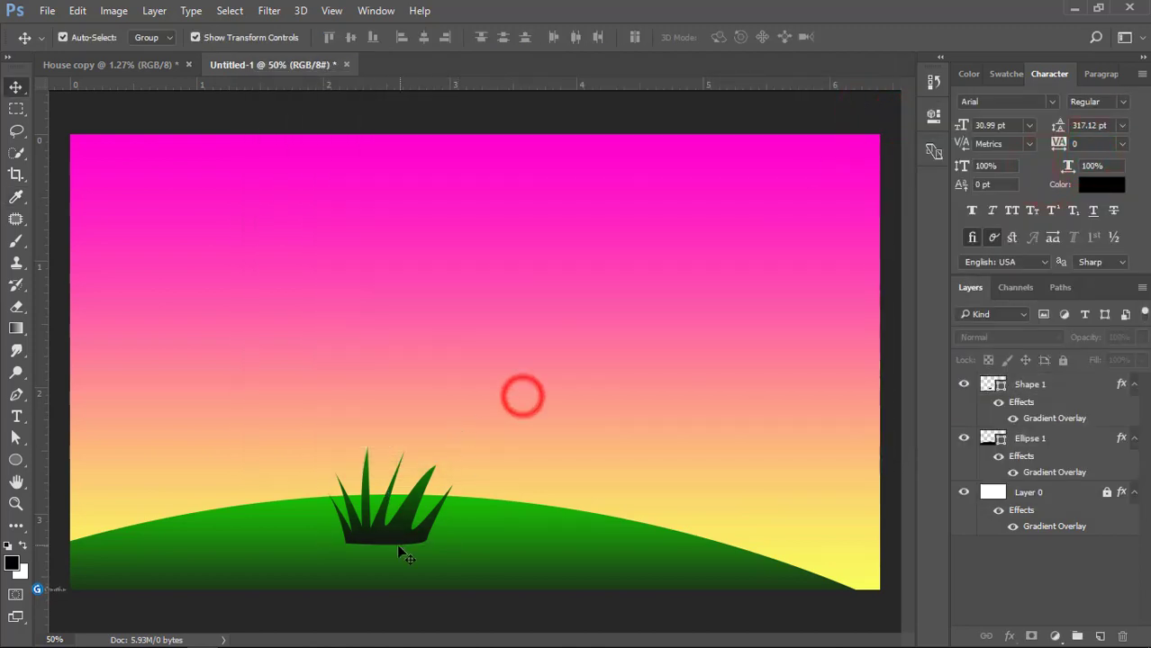
- Move the grass clump down to the canvas's bottom edge, enlarge it to about 124% and shift it slightly left
drag(399, 540, 346, 586)
drag(407, 498, 437, 468)
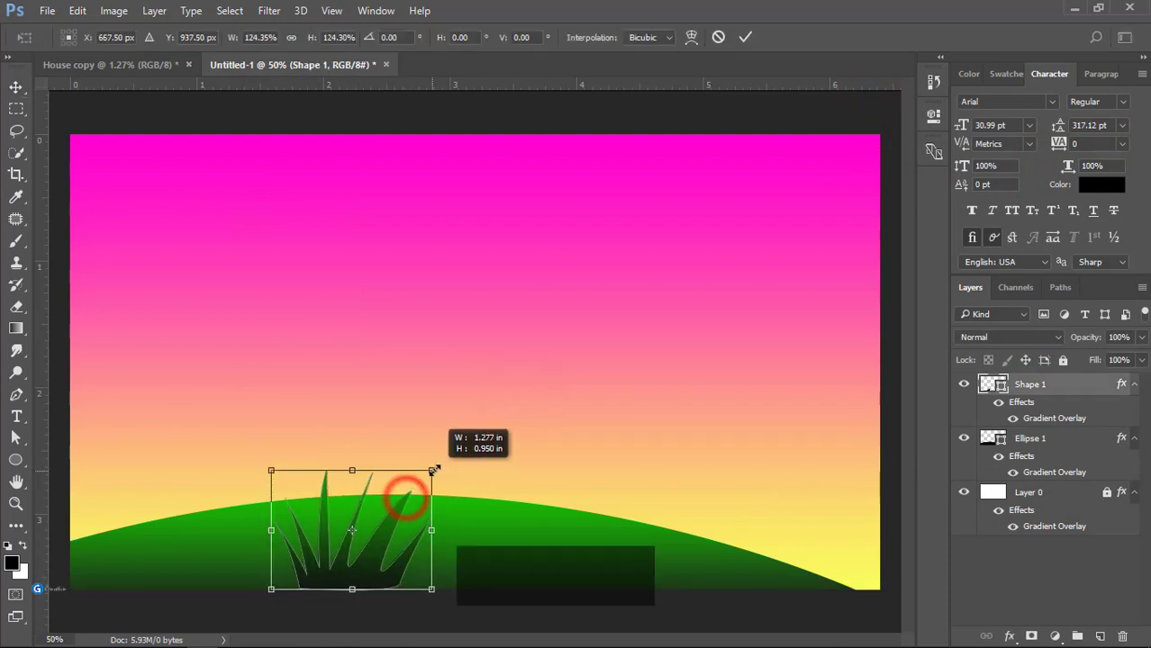
double_click(393, 524)
drag(384, 543, 368, 544)
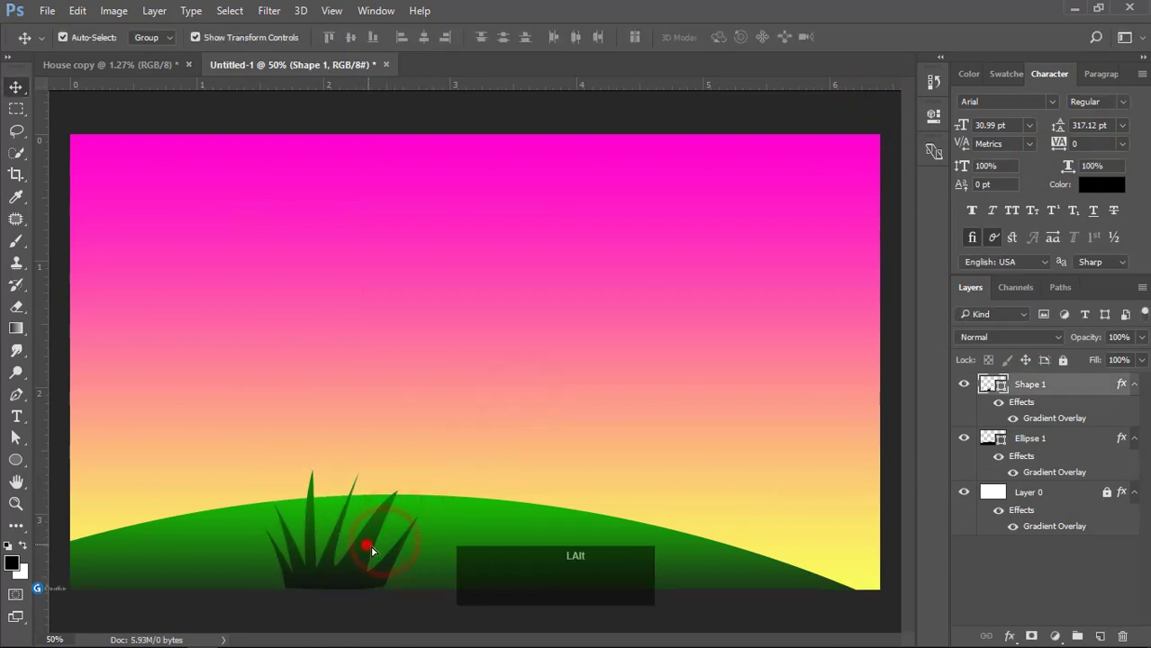
- Duplicate the grass clump and scale the copy to about 69% in front of the original
key(ctrl+j)
drag(453, 470, 410, 514)
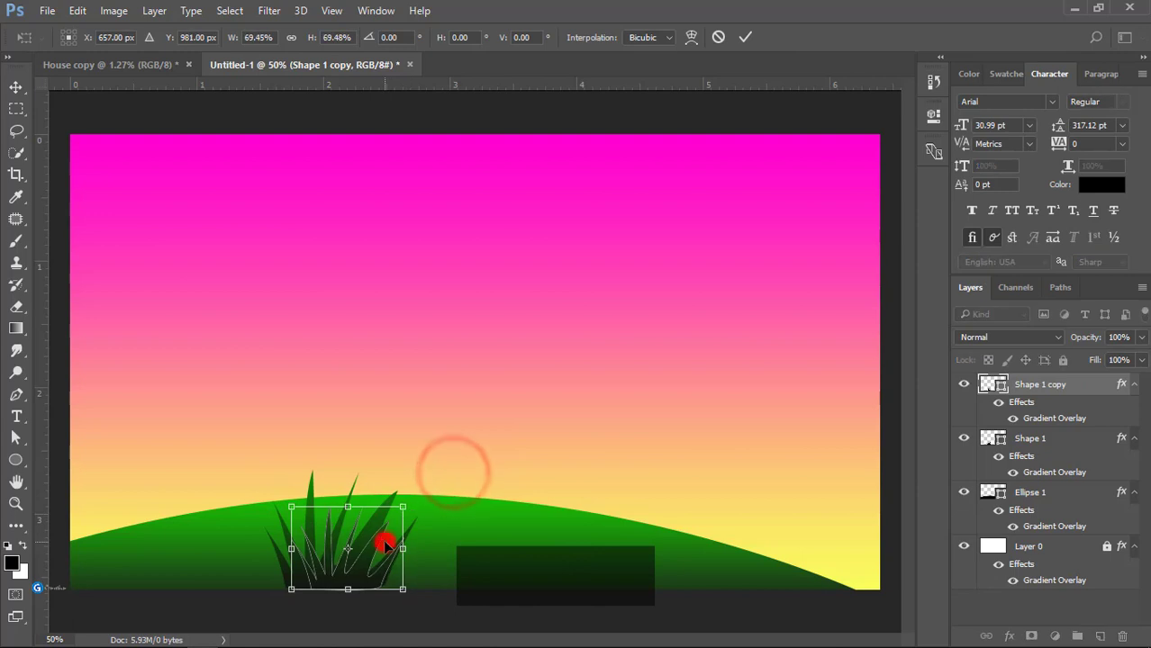
double_click(383, 546)
- Add two more overlapping copies of the grass shapes to build a denser clump at the canvas's bottom edge
drag(364, 559, 392, 559)
click(435, 444)
click(308, 520)
shift+click(298, 548)
click(474, 430)
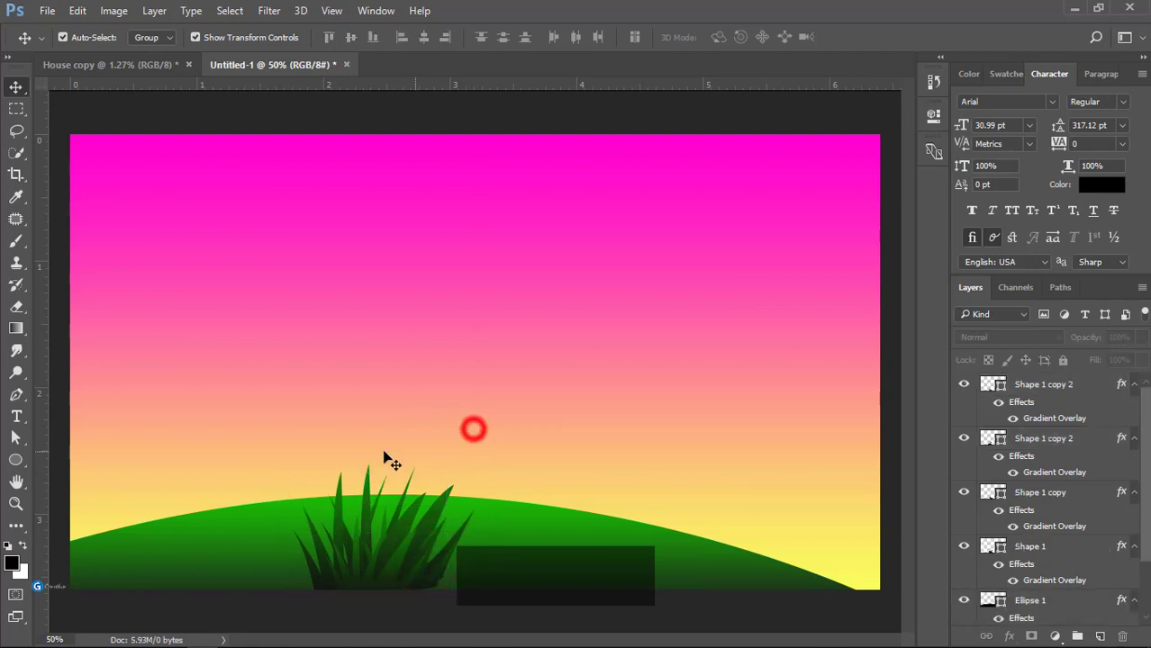
- Select all four grass shapes without the hill, move them left along the bottom edge and group them
click(328, 465)
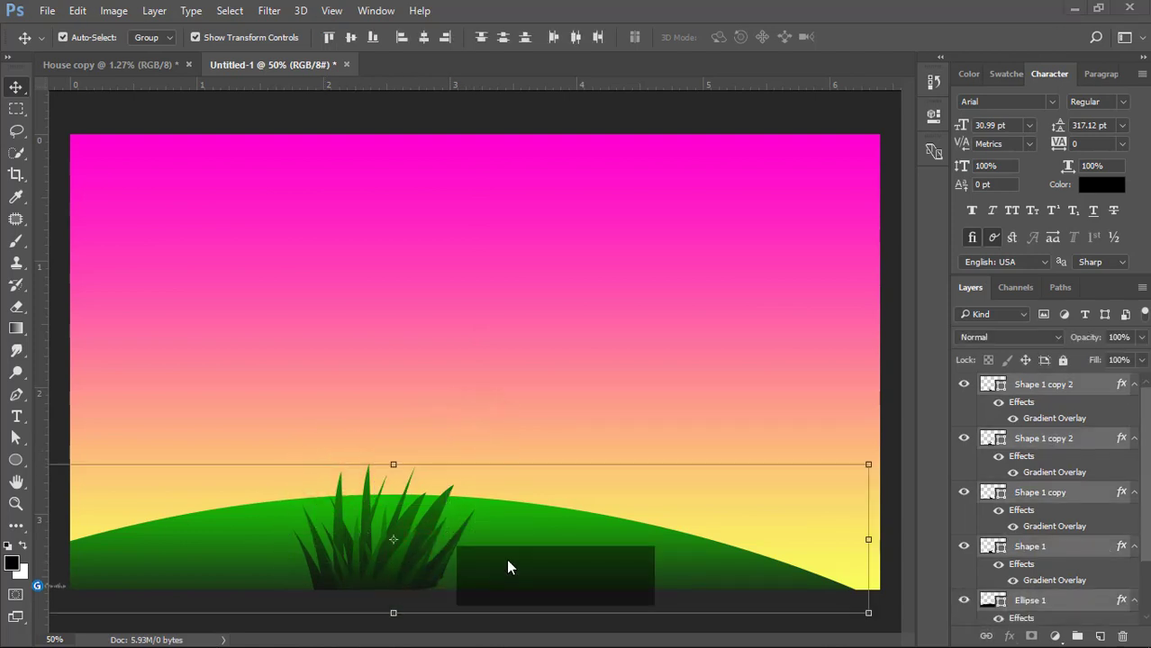
click(506, 560)
click(479, 385)
drag(303, 413, 313, 574)
click(263, 542)
key(ctrl+g)
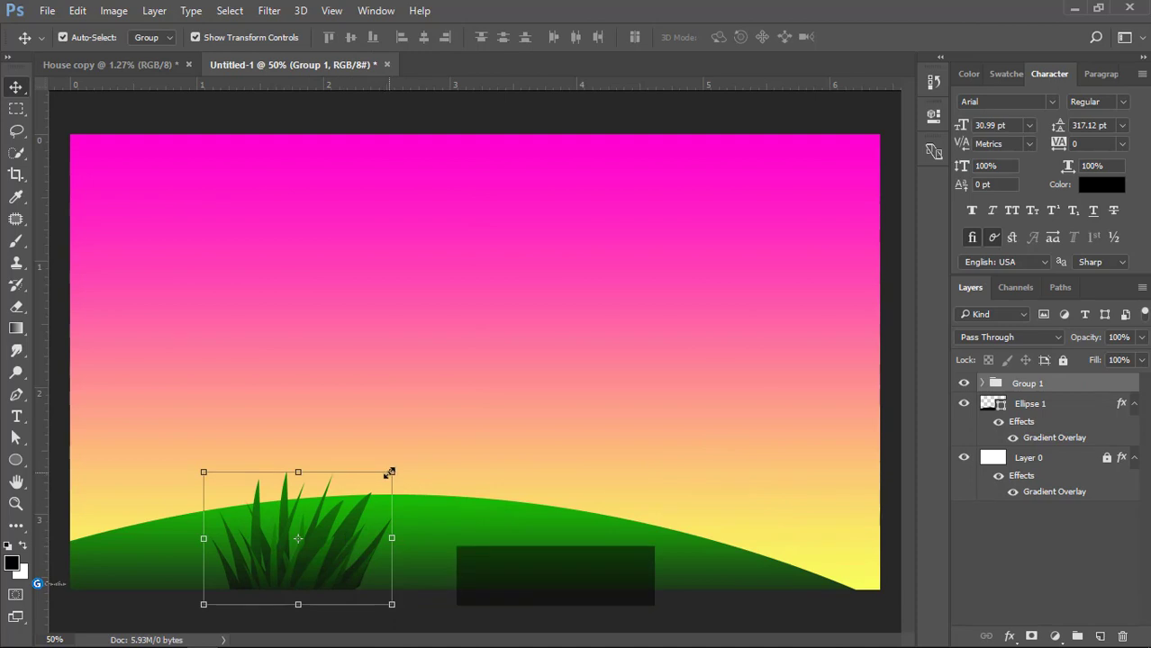
- Enlarge the grass group slightly and move it further left on the hill
mouse_move(390, 472)
mouse_down()
mouse_move(414, 453)
mouse_move(408, 461)
mouse_up()
double_click(362, 522)
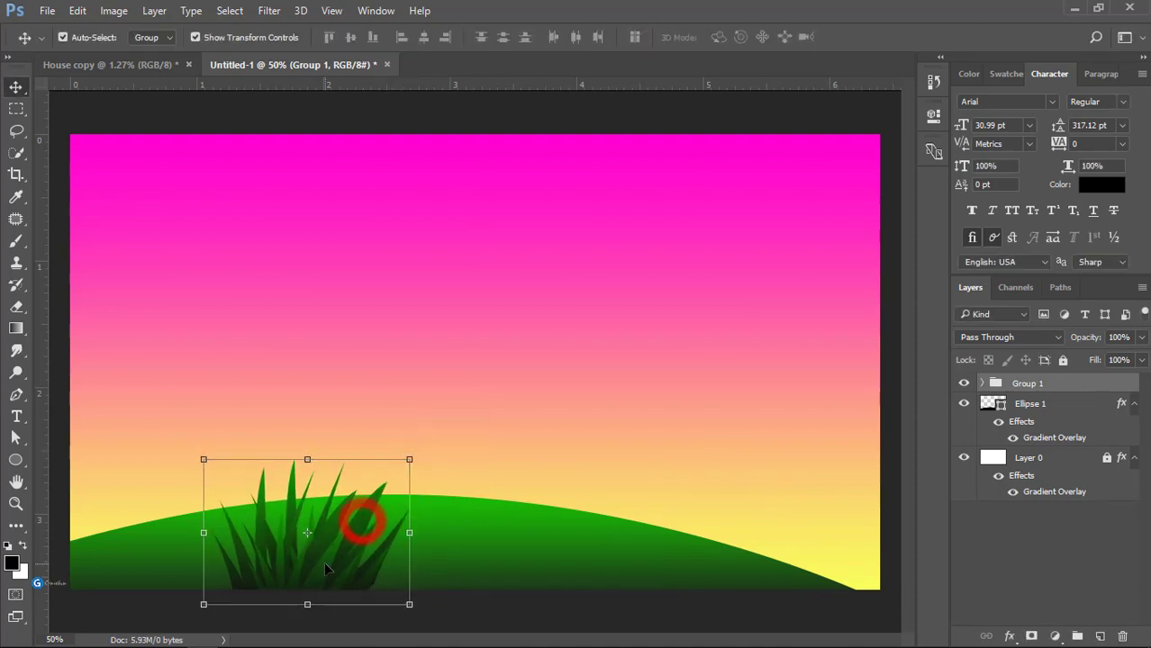
drag(325, 565, 258, 573)
- Duplicate the grass group onto the hill's right slope and shrink the copy into a smaller clump at the bottom edge
drag(253, 573, 696, 573)
drag(785, 465, 727, 501)
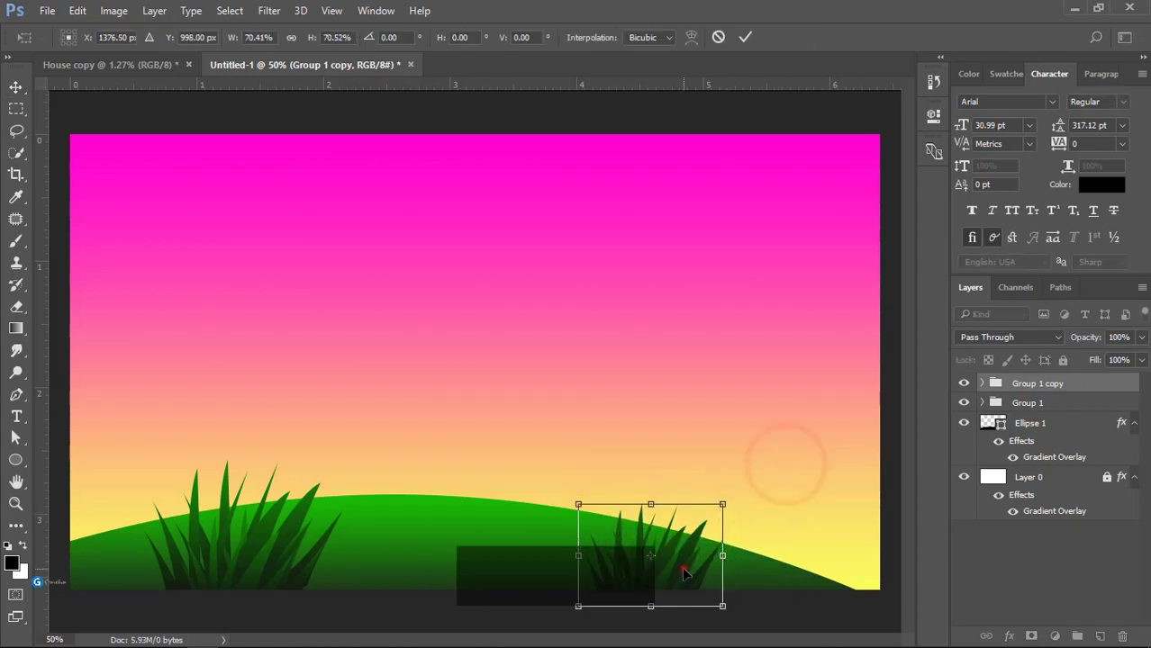
drag(683, 569, 724, 574)
drag(714, 570, 682, 570)
drag(732, 507, 716, 528)
double_click(689, 562)
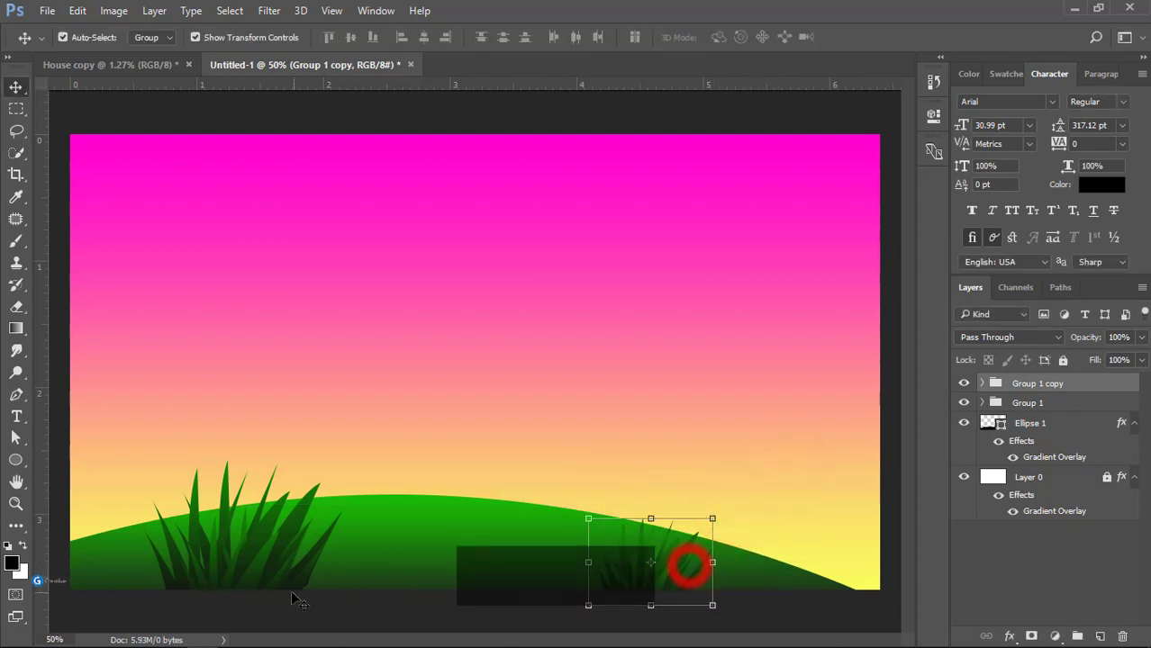
- Nudge the large grass group slightly left and down against the canvas's bottom edge, and deselect it
click(290, 602)
click(278, 567)
drag(278, 567, 272, 574)
click(391, 602)
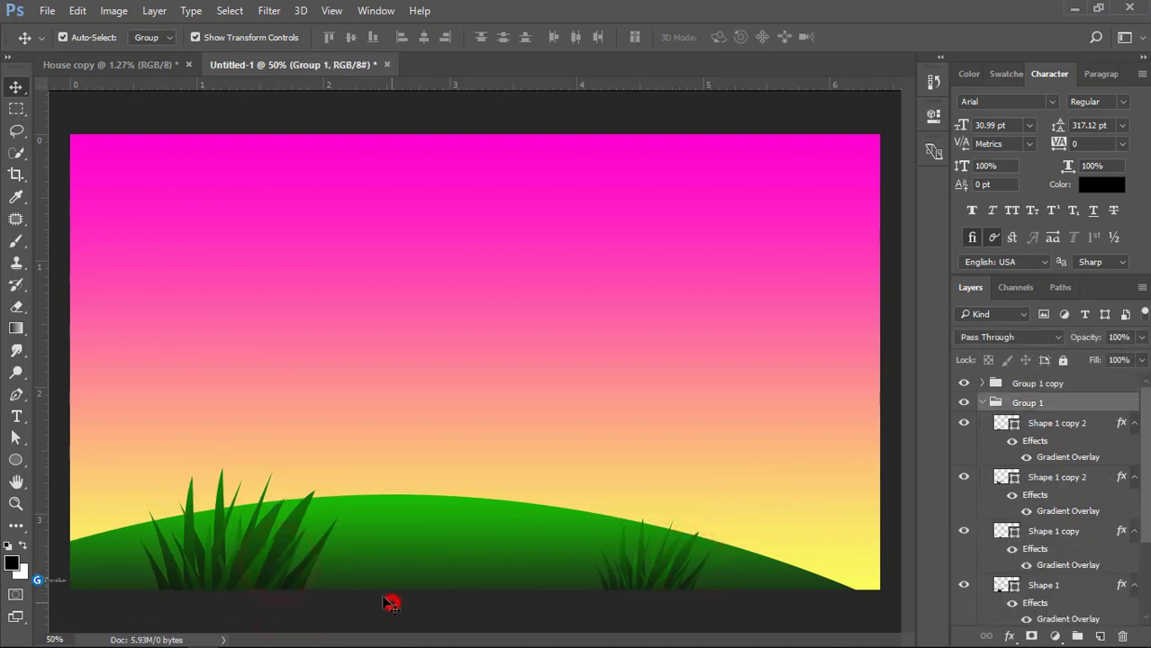
- Start a black Pen tool shape at the large grass clump's base and trace the tree trunk's right edge up to the branch
click(22, 396)
scroll(224, 459, down, 1)
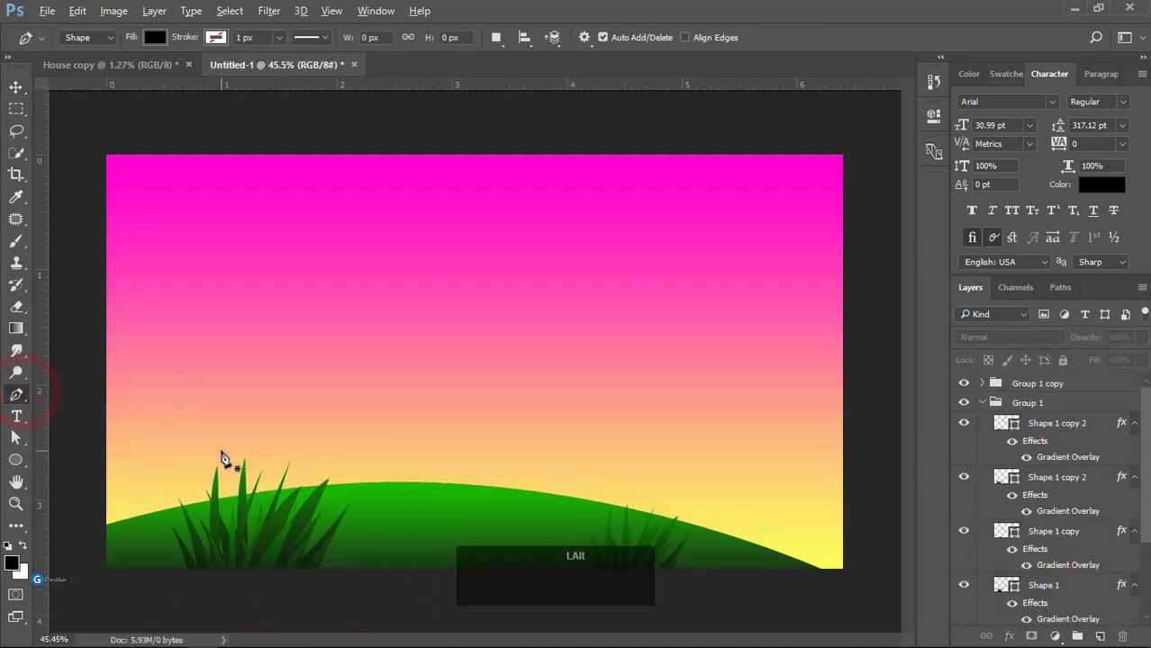
click(178, 569)
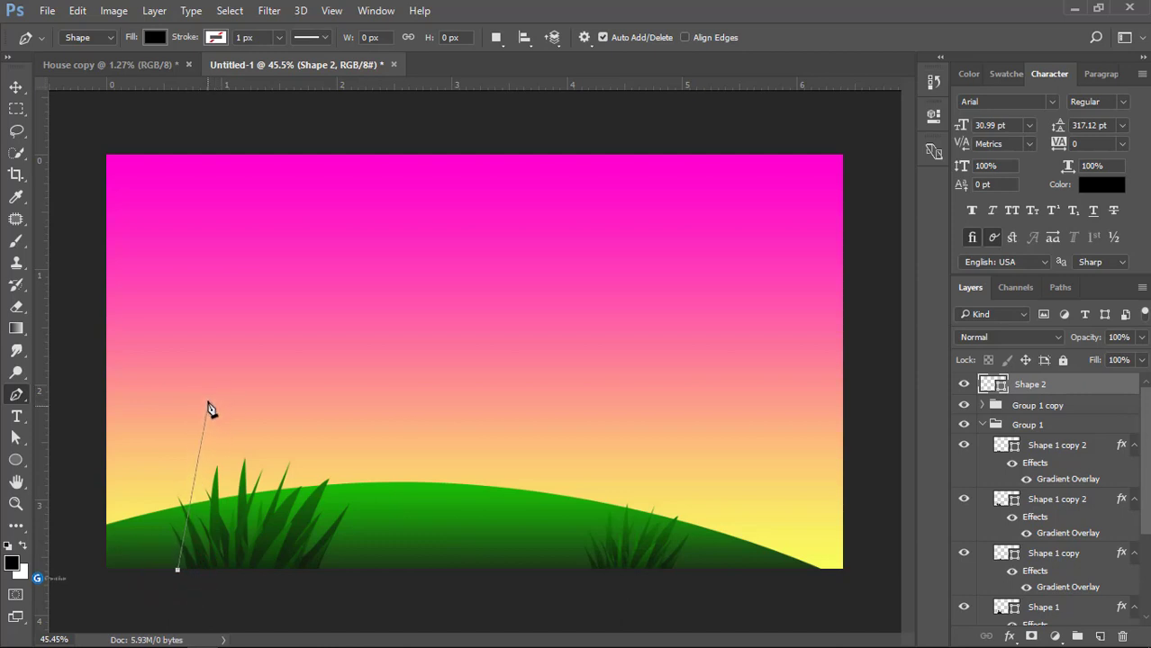
click(223, 326)
click(239, 290)
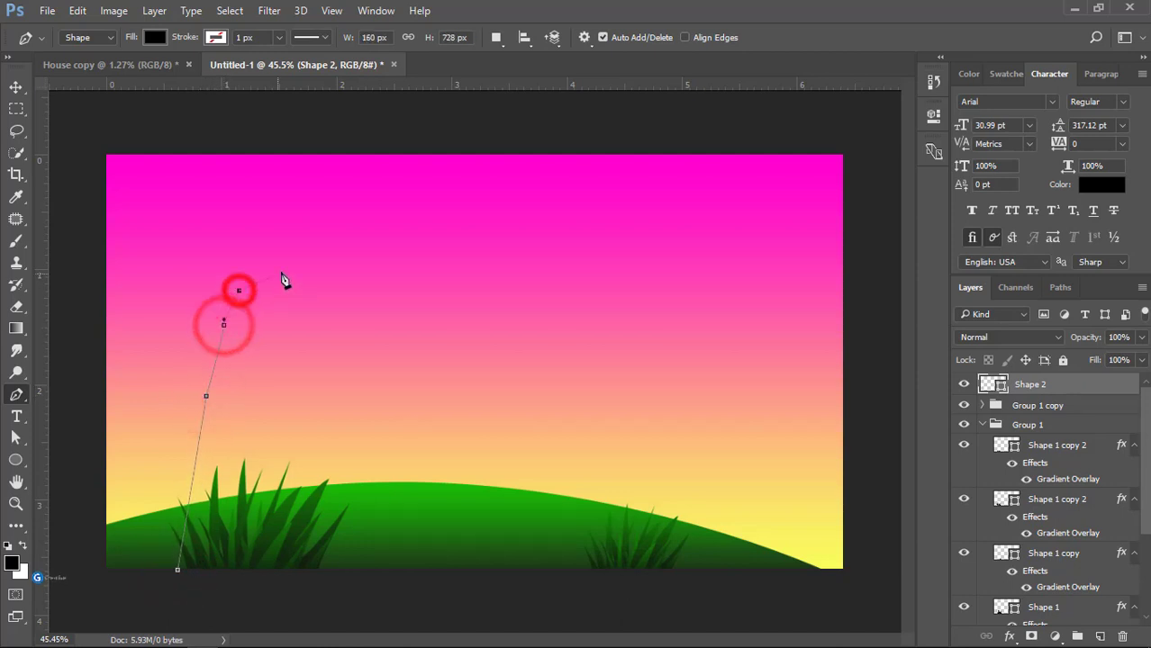
- Trace the branch's wavy underside from the trunk rightward to its tip, past the middle of the sky
click(308, 272)
click(356, 259)
click(416, 257)
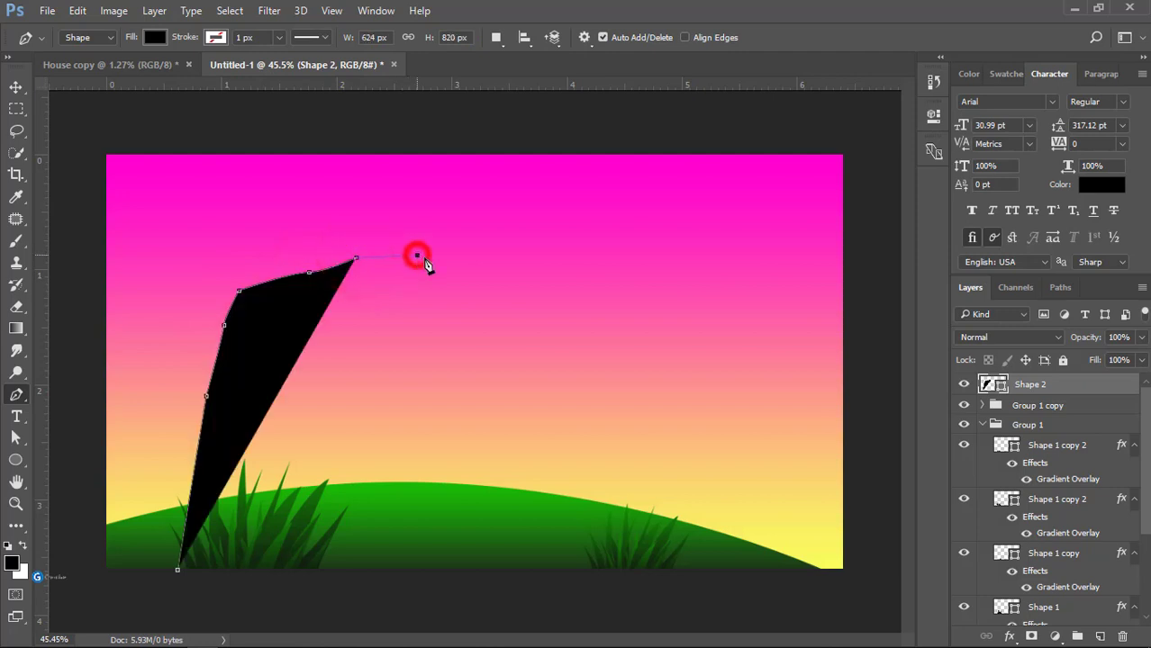
click(449, 267)
click(498, 266)
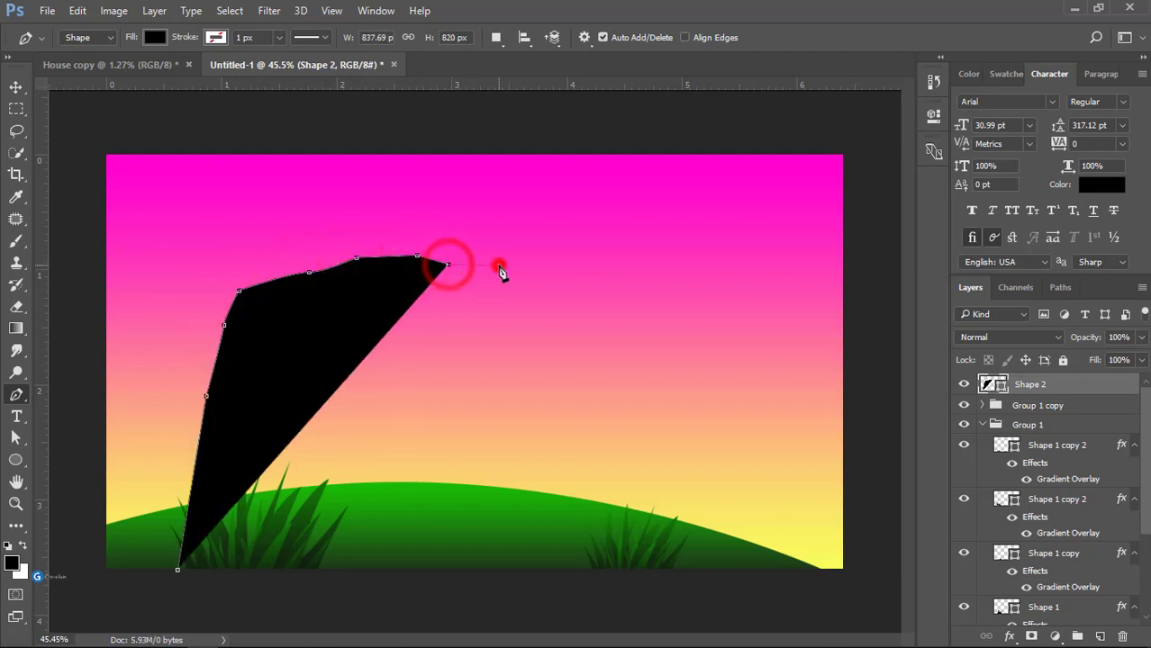
click(552, 251)
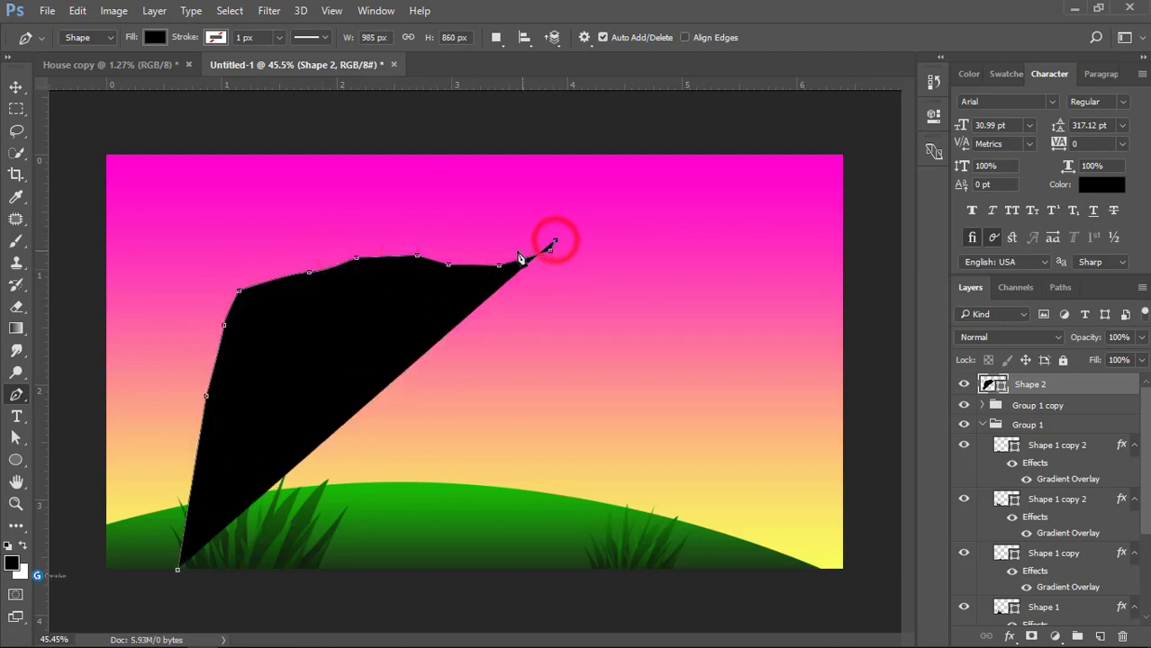
- Trace the branch's upper edge from its tip back to the trunk, keeping the branch thin
click(449, 254)
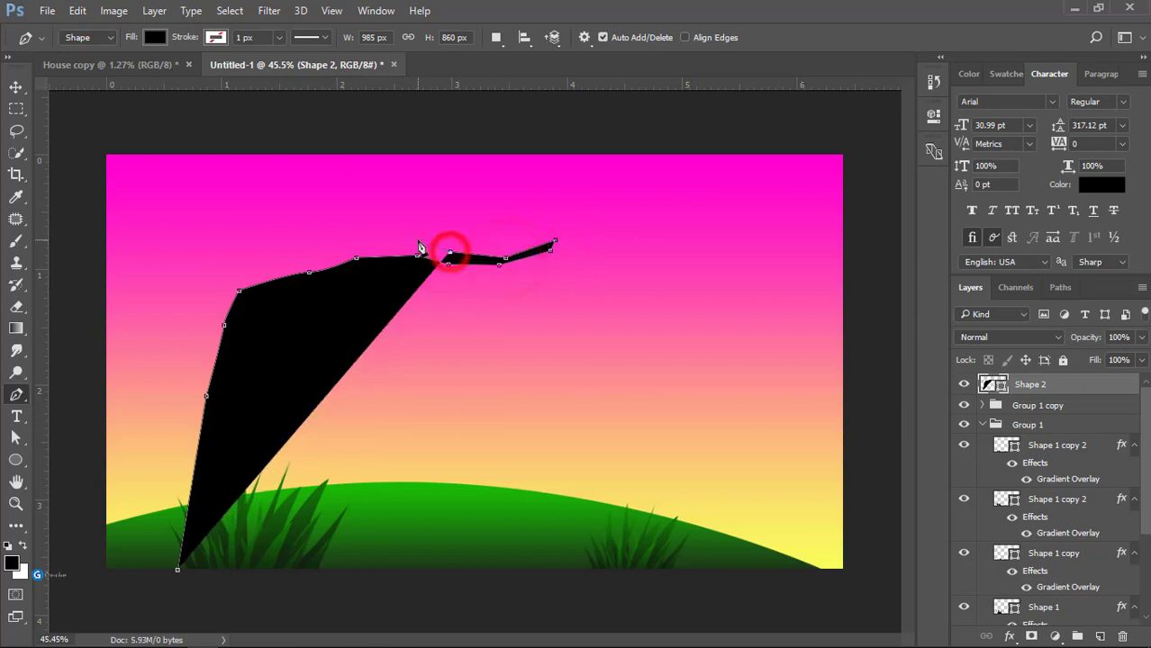
click(356, 243)
click(302, 250)
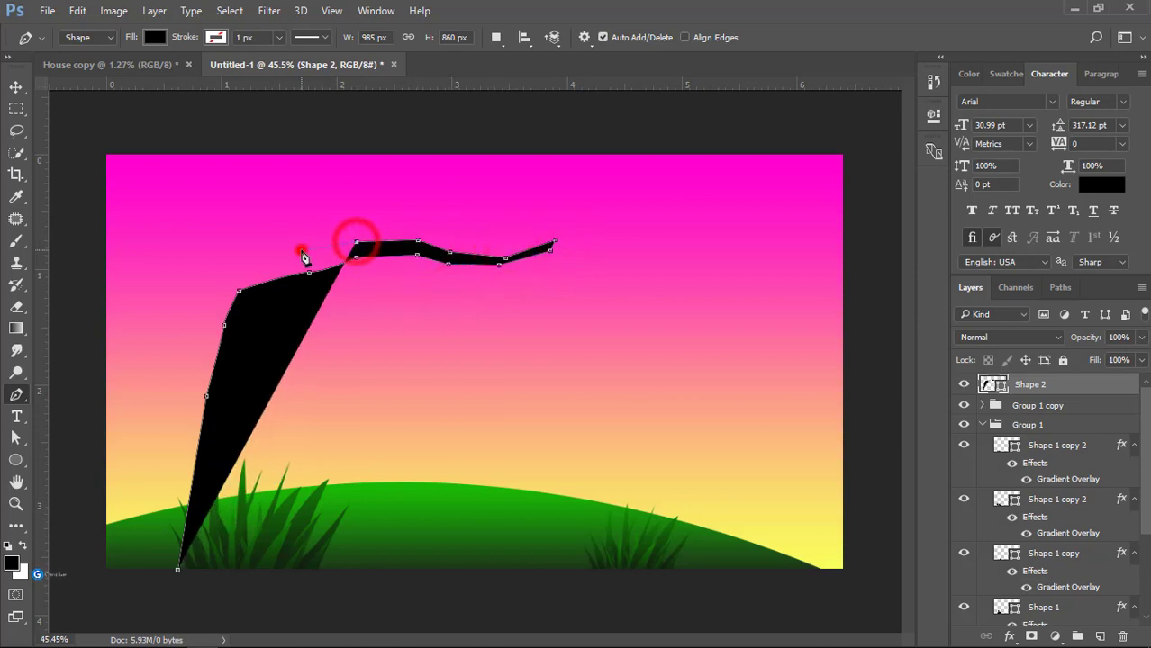
click(245, 252)
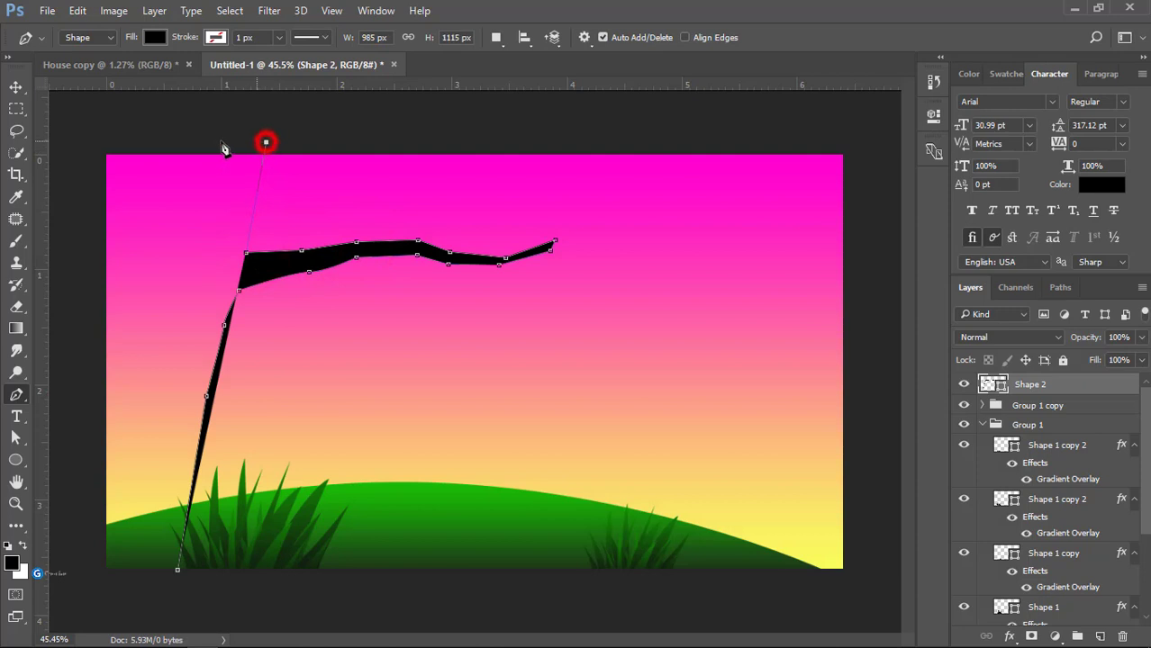
- Trace the trunk's top above the canvas and its left side down, closing the tree shape at about 1311 by 1139 px
click(136, 142)
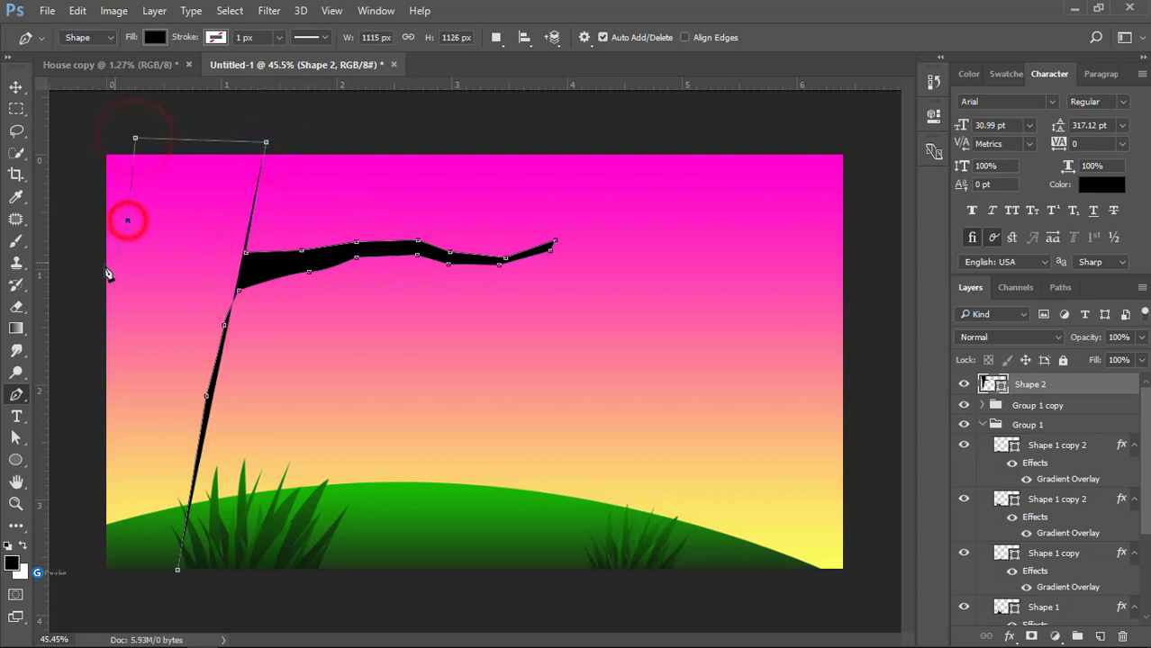
key(alt)
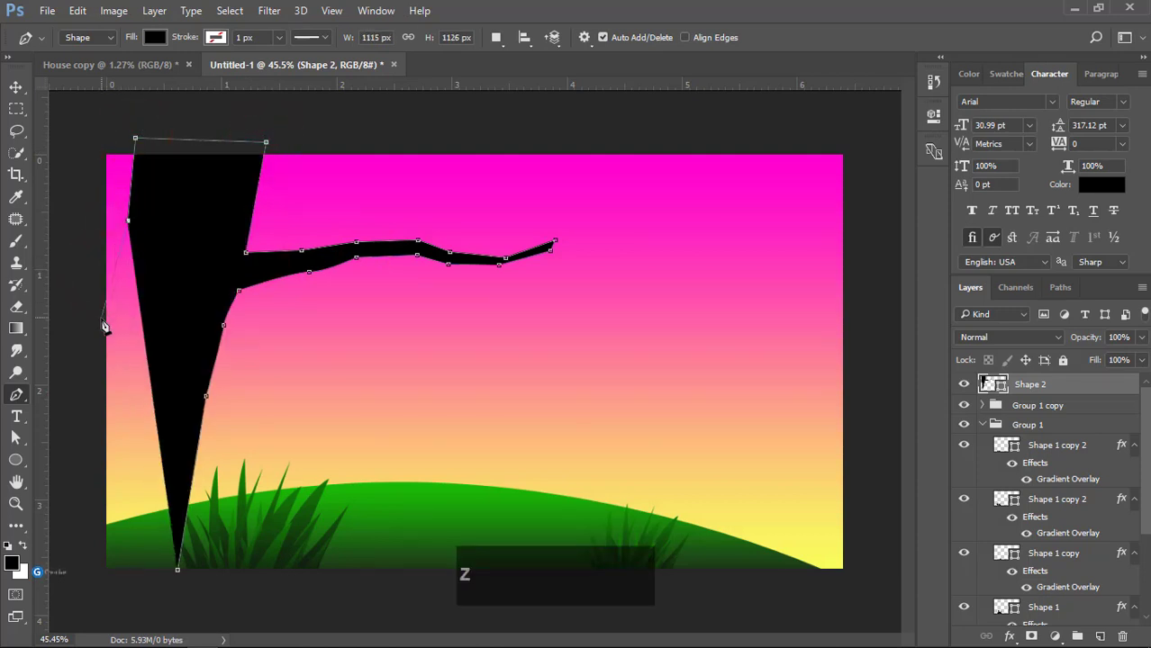
click(75, 423)
click(69, 485)
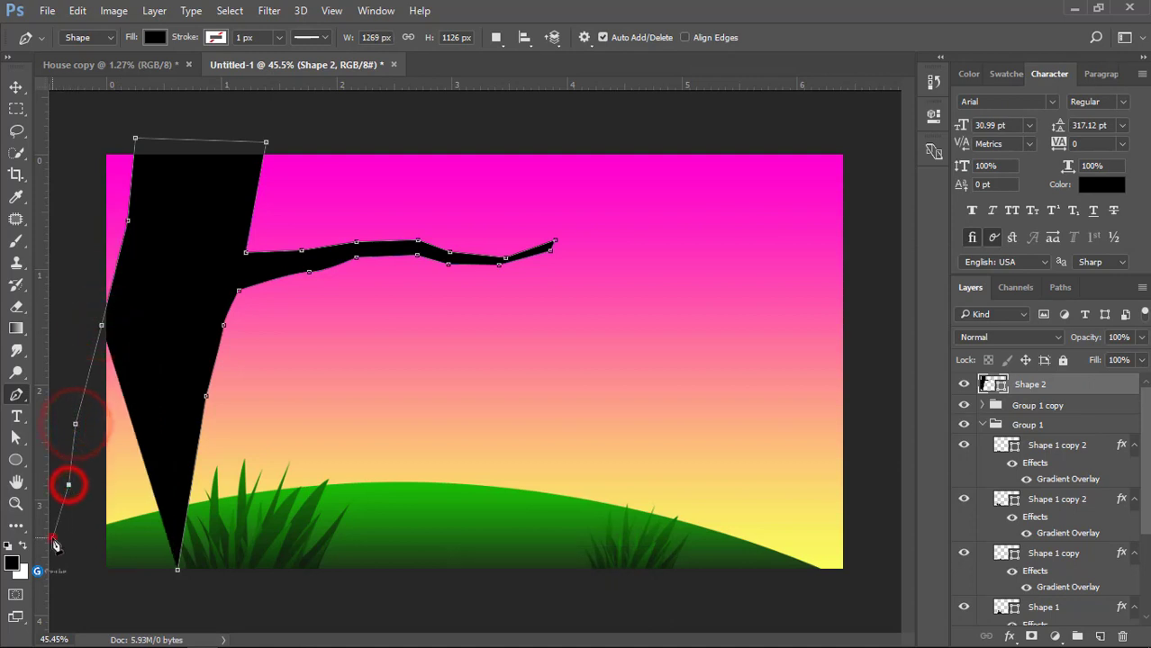
click(53, 573)
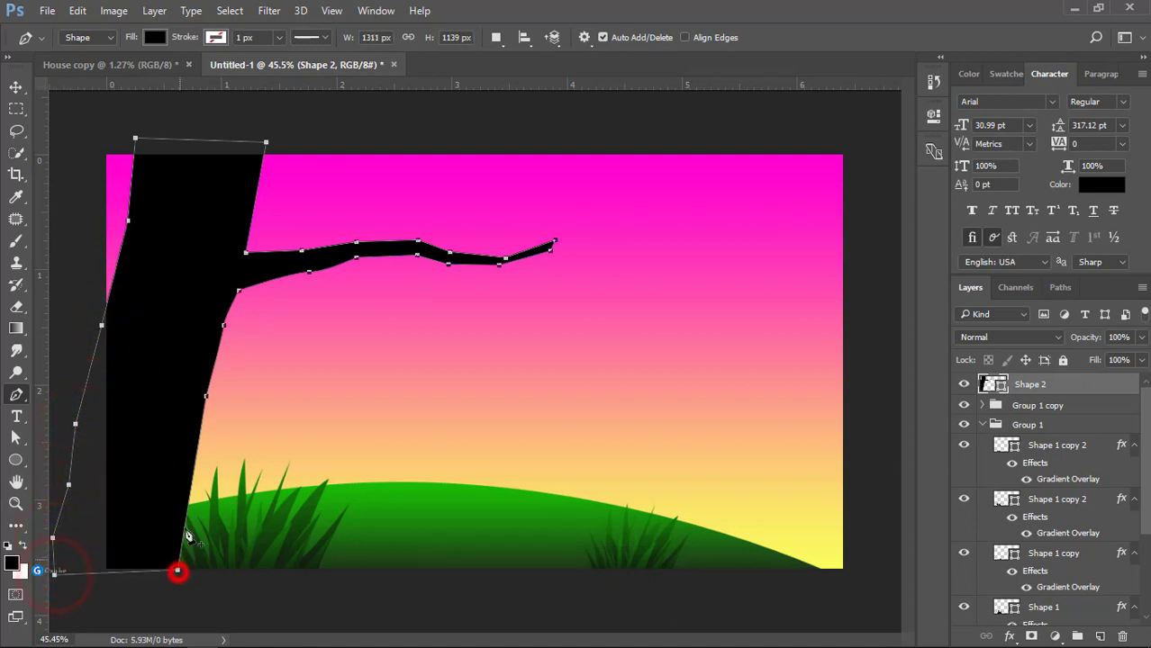
- Move the tree further into the canvas, skew it horizontally by about 6.17° to straighten the trunk, and shift it slightly left
click(16, 88)
drag(198, 236, 236, 239)
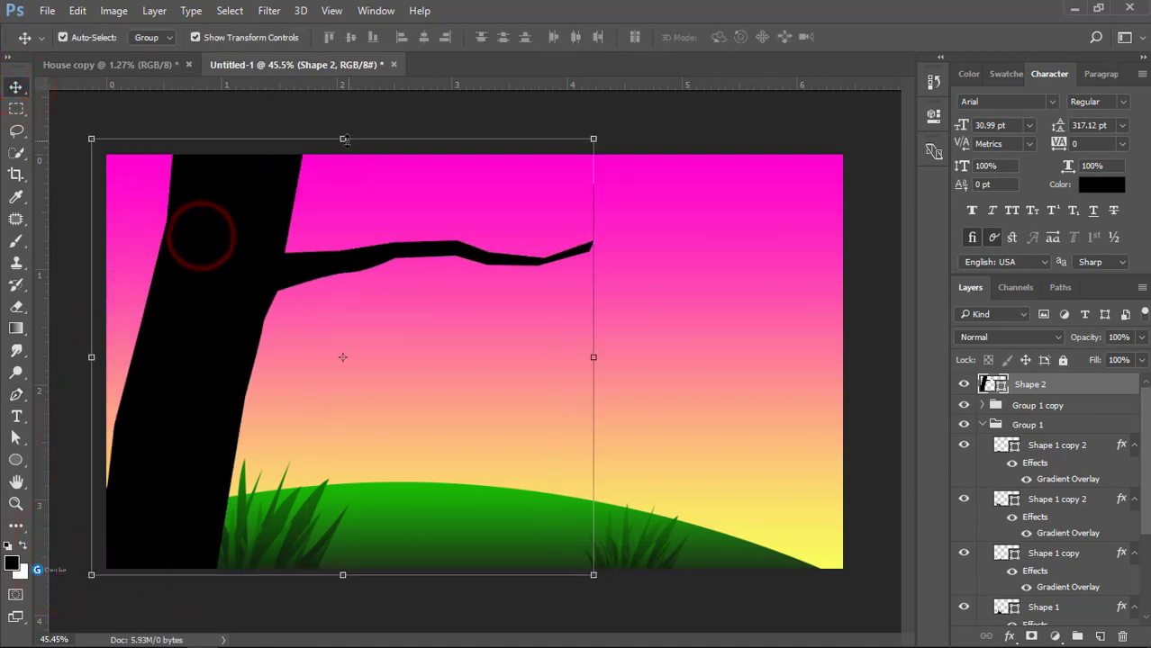
click(343, 139)
right_click(253, 275)
click(295, 348)
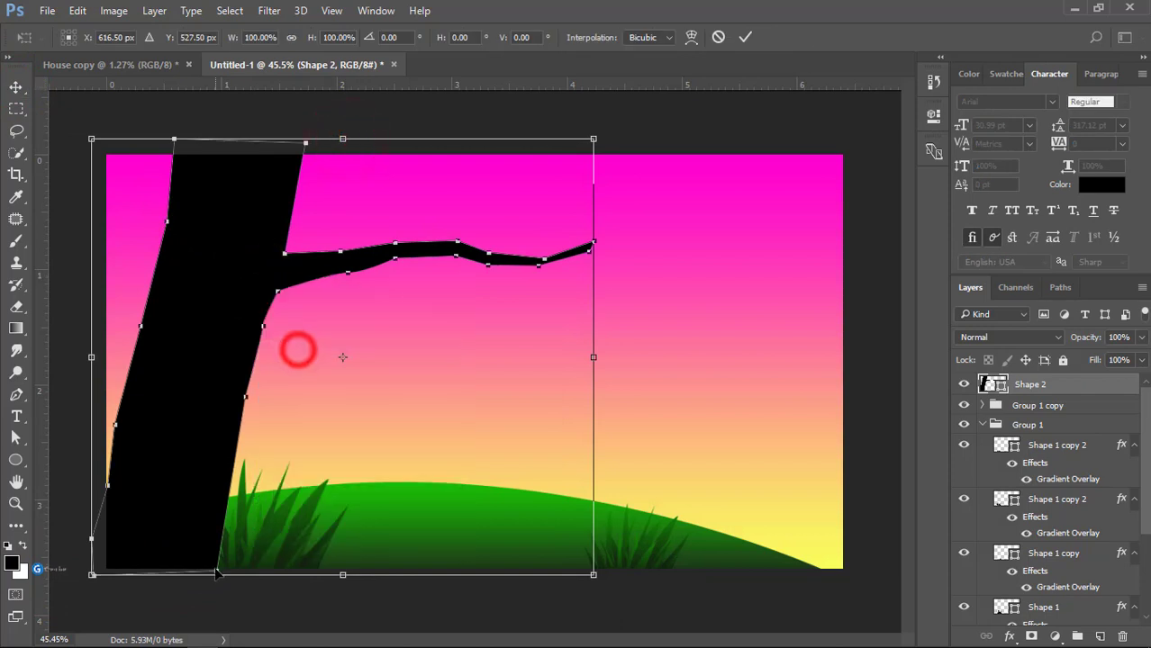
drag(344, 575, 397, 576)
double_click(285, 345)
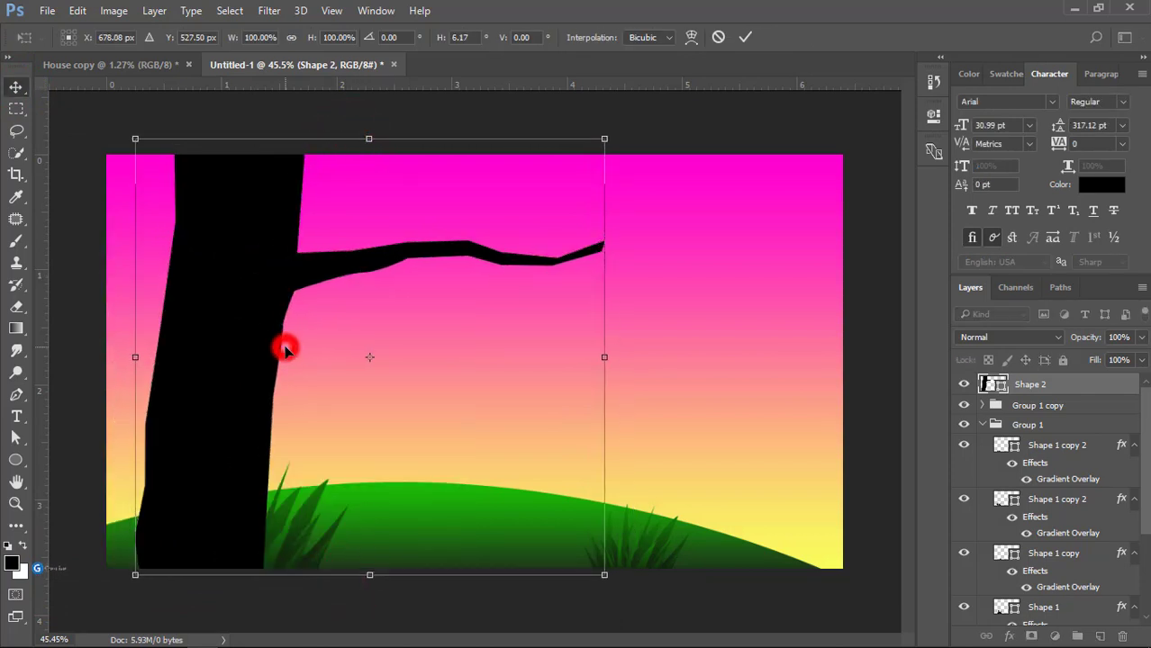
drag(262, 276, 242, 277)
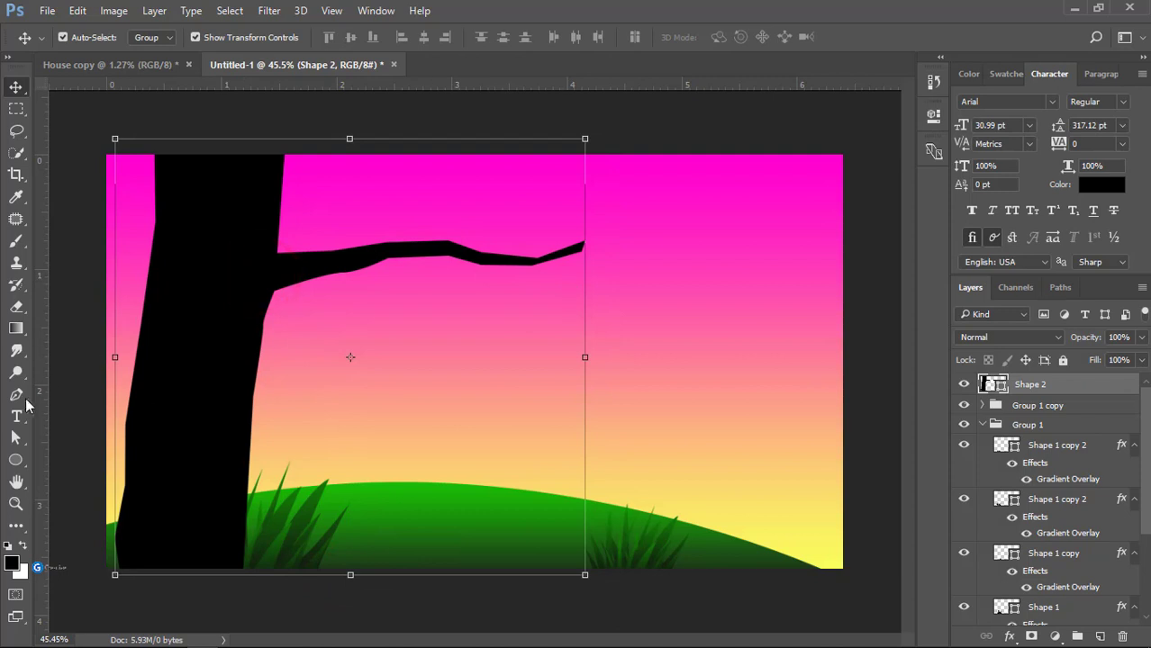
- Start a new twig shape with the Pen tool in the sky below the branch, tracing its upper edge rising to the right
click(17, 394)
click(448, 371)
click(476, 348)
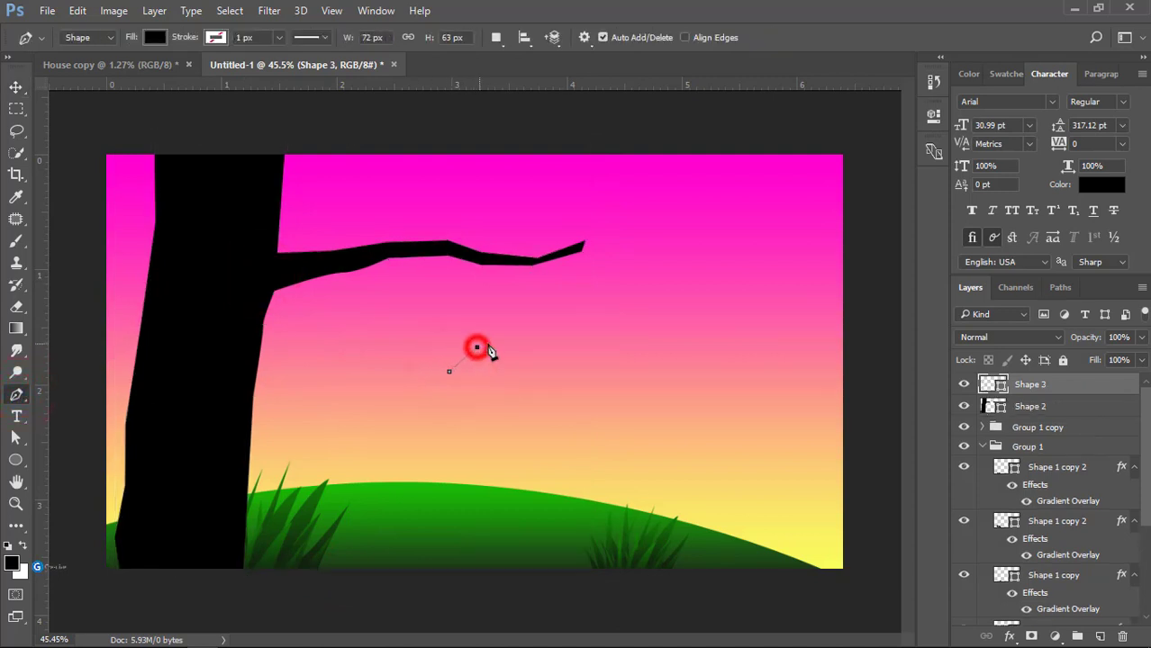
click(514, 337)
click(538, 314)
click(568, 297)
click(612, 289)
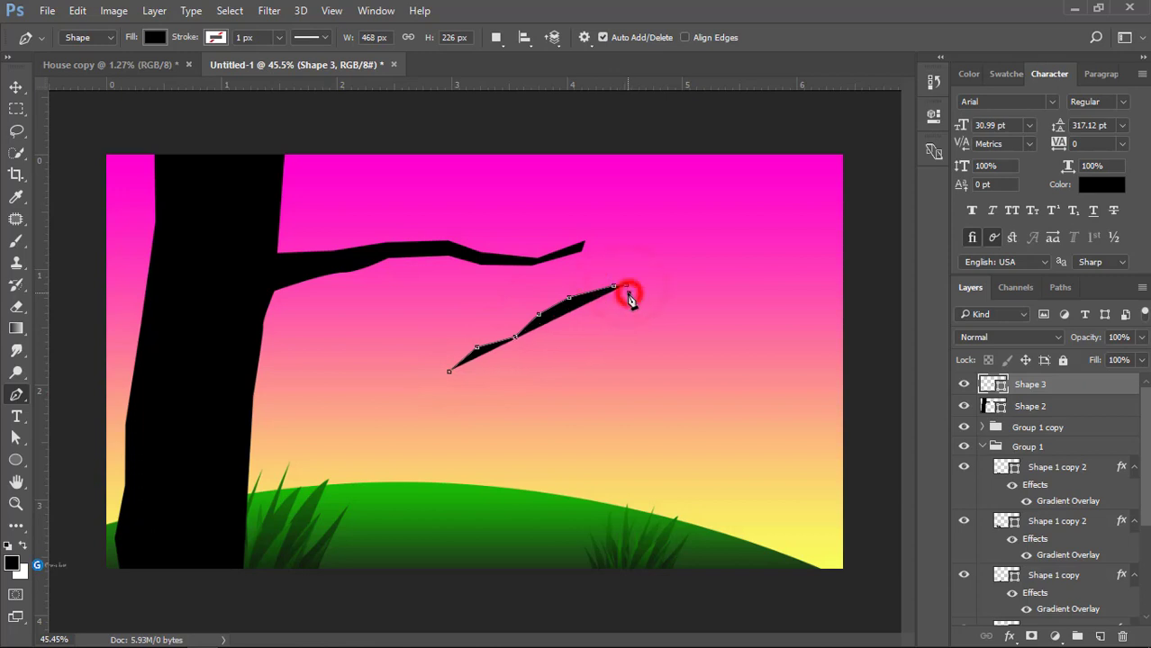
- Trace the first twig's underside from its tip back toward the fork, keeping it very thin
scroll(631, 299, up, 5)
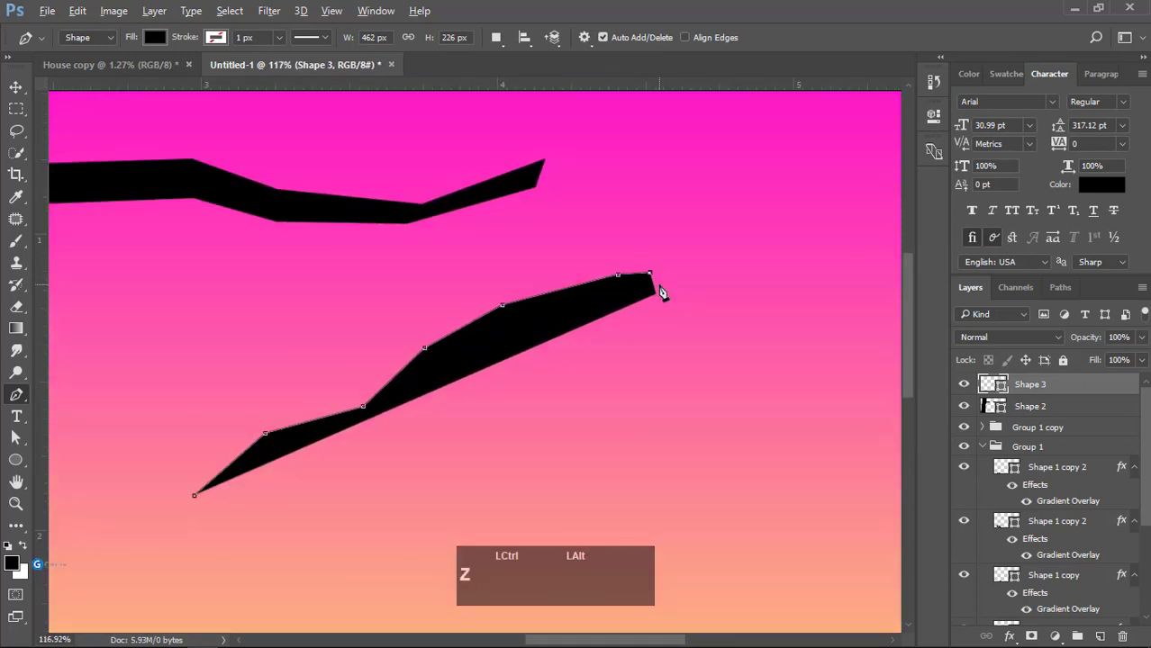
click(624, 282)
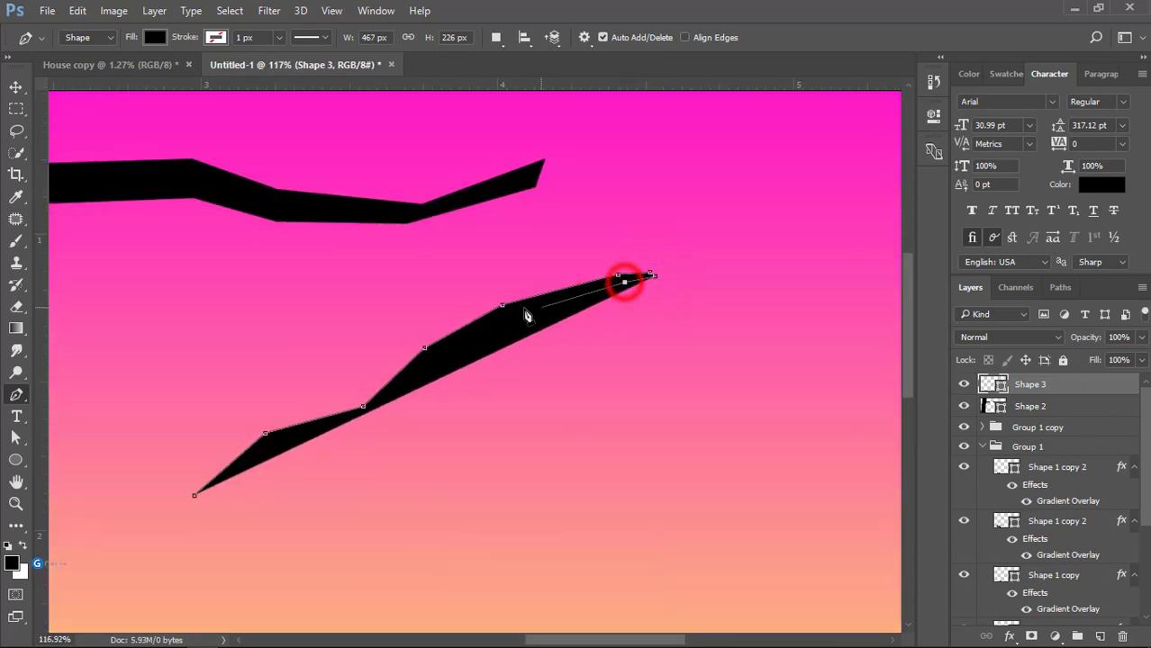
click(436, 352)
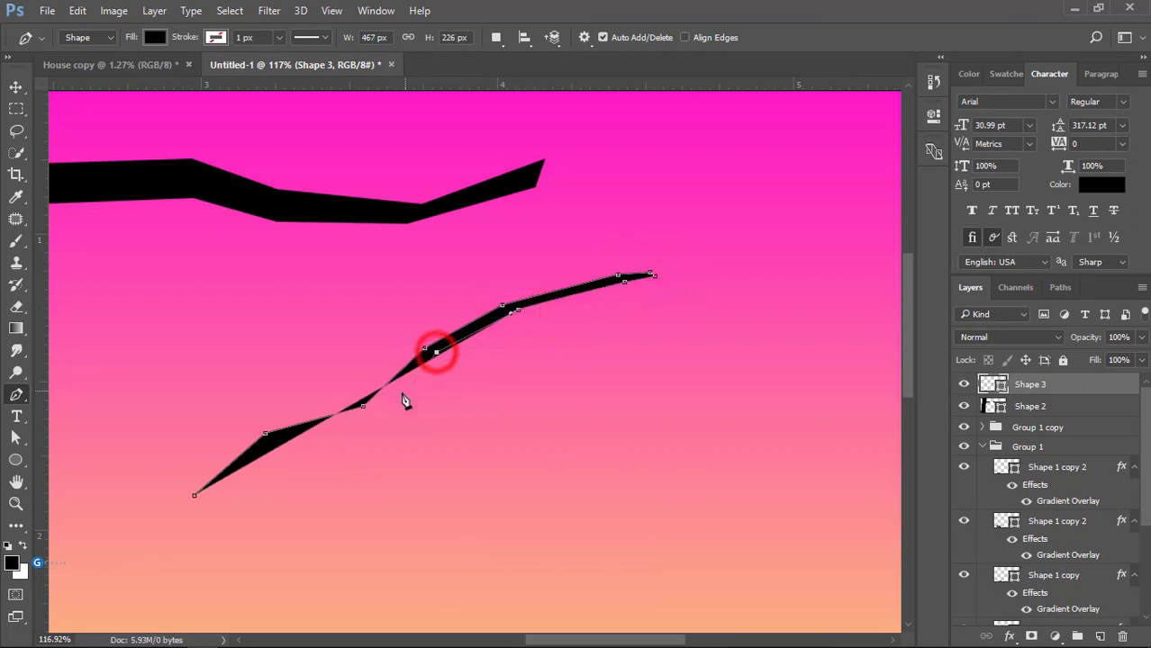
- Trace a second thin twig from the fork out to its tip below the first one and back to the twig's base
click(446, 393)
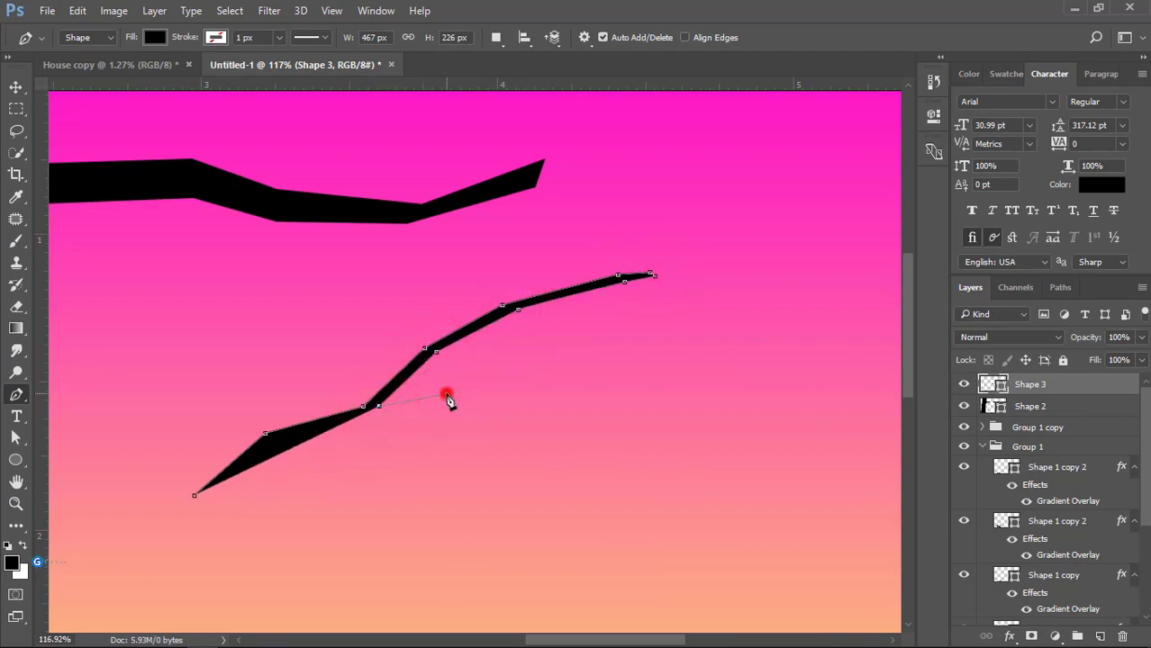
click(495, 376)
click(549, 381)
click(602, 364)
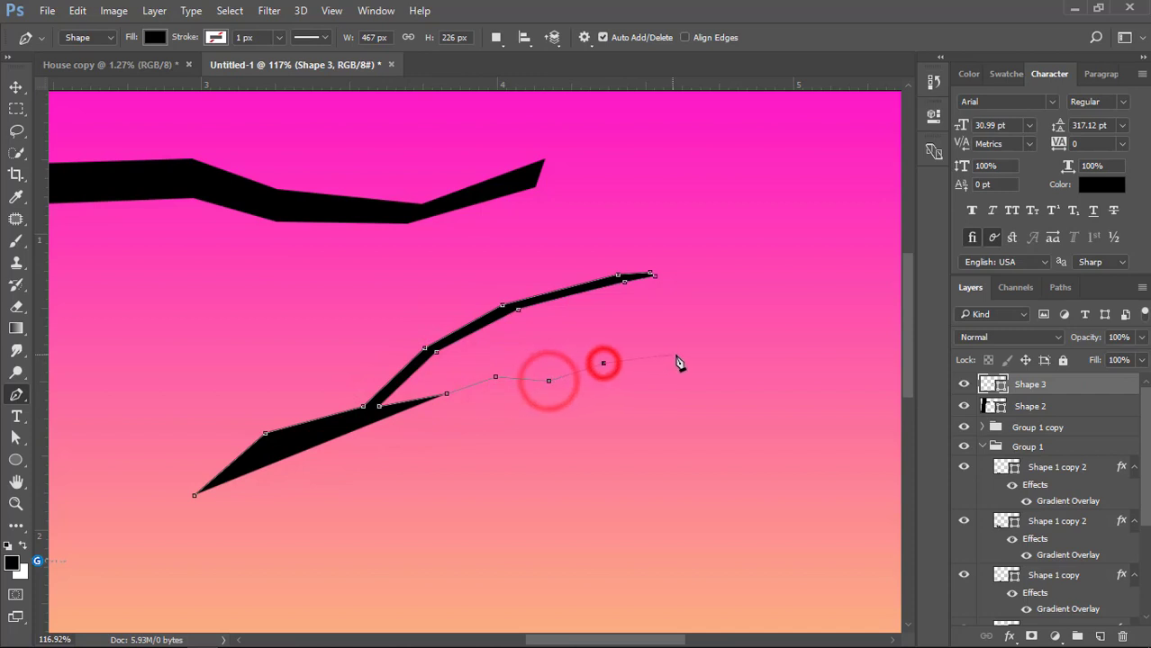
click(677, 358)
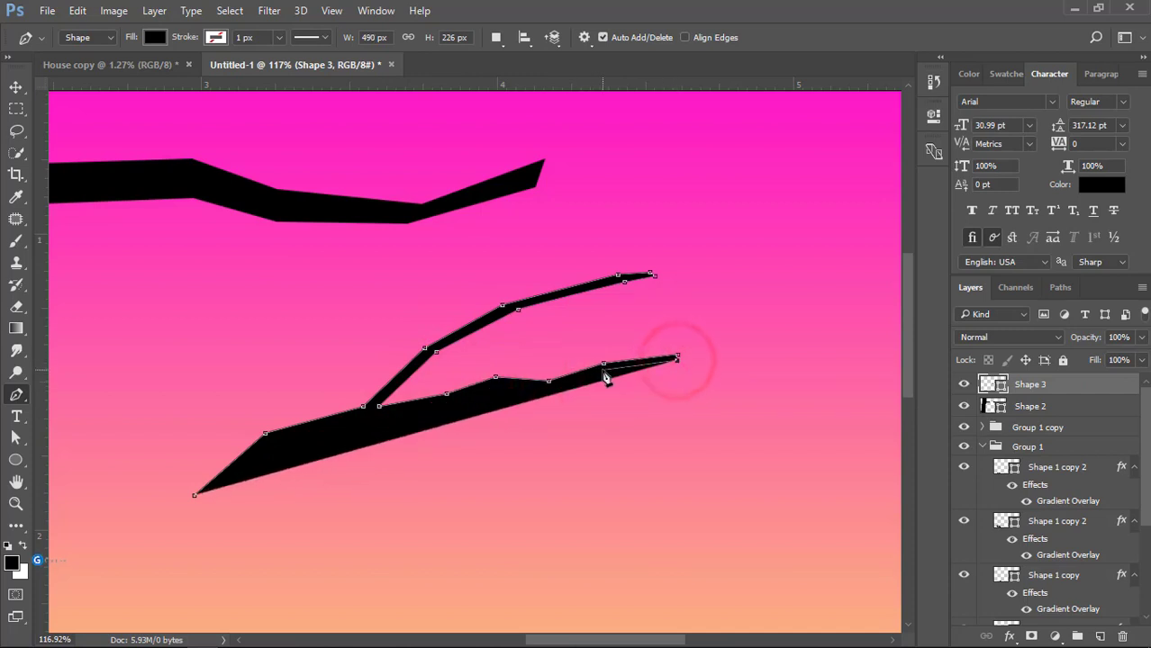
click(498, 387)
click(453, 403)
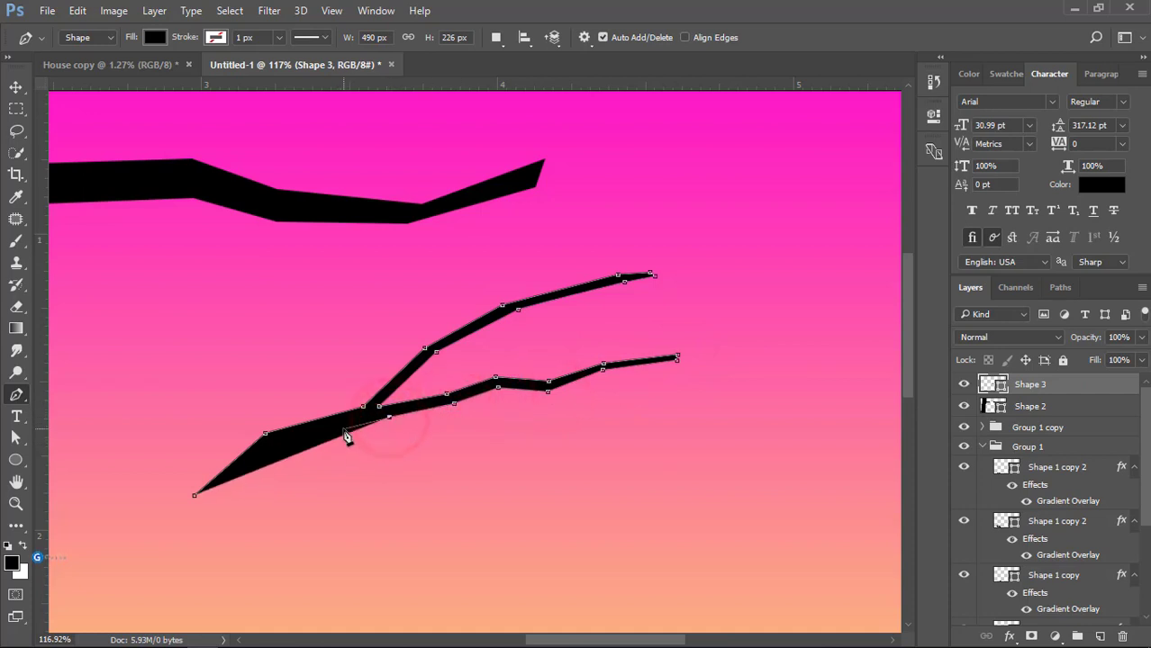
click(279, 449)
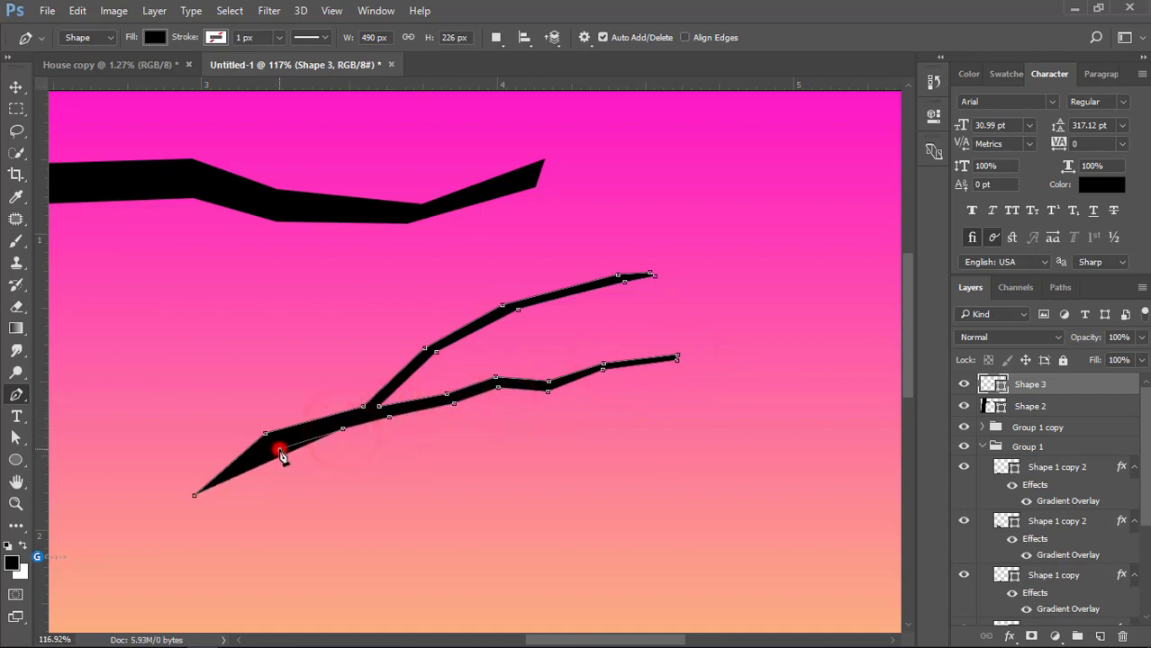
- Trace a third thin twig below the others, bending downward toward its tip, and return along its underside
click(409, 443)
click(496, 445)
click(542, 466)
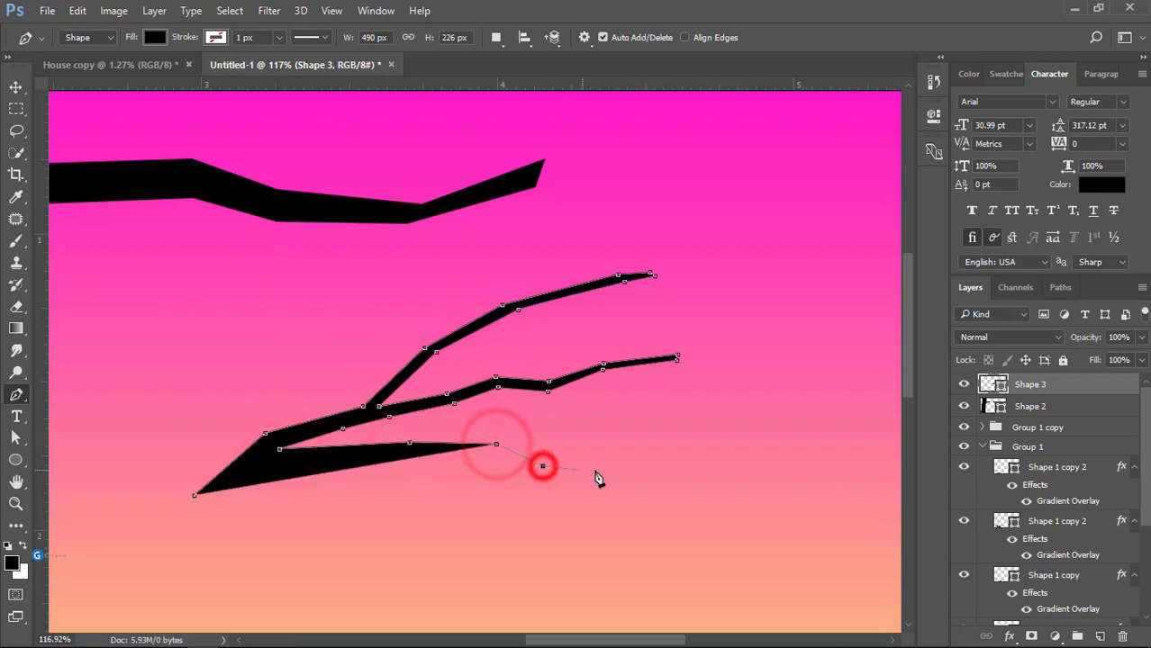
click(613, 470)
click(652, 465)
click(650, 466)
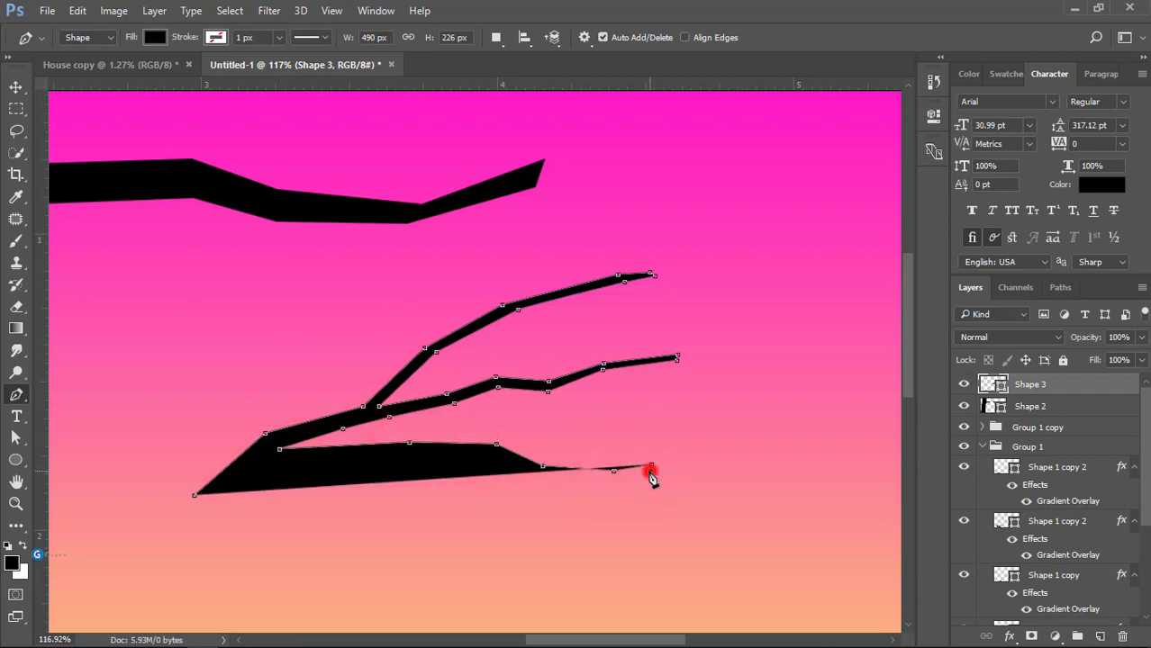
click(611, 475)
click(540, 472)
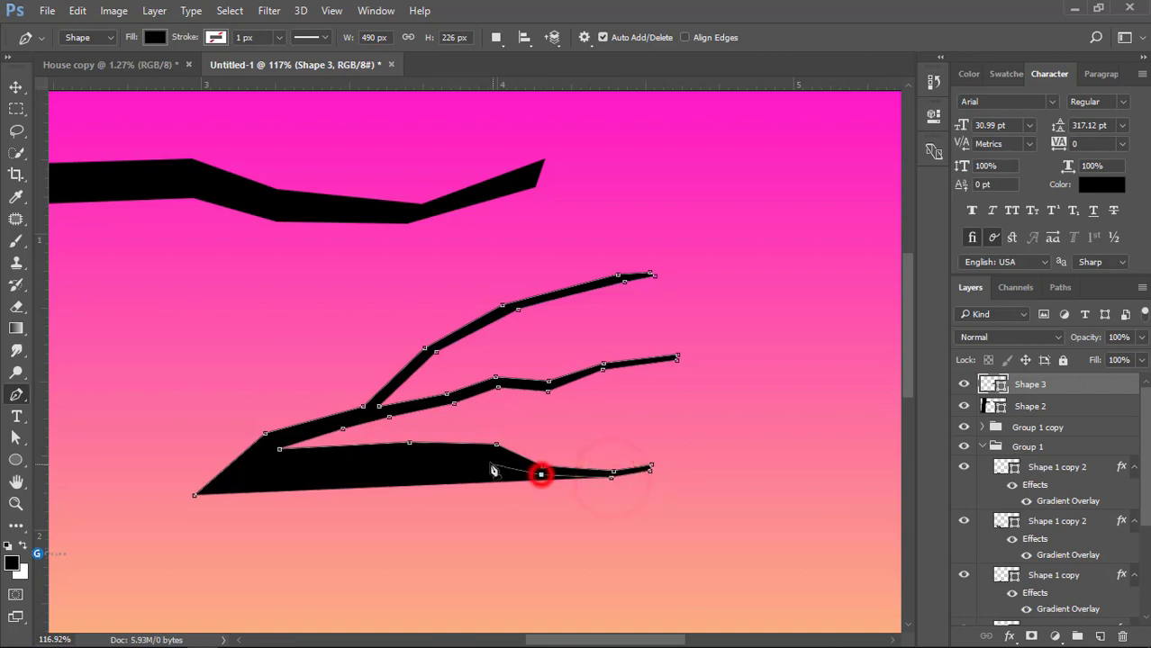
click(494, 452)
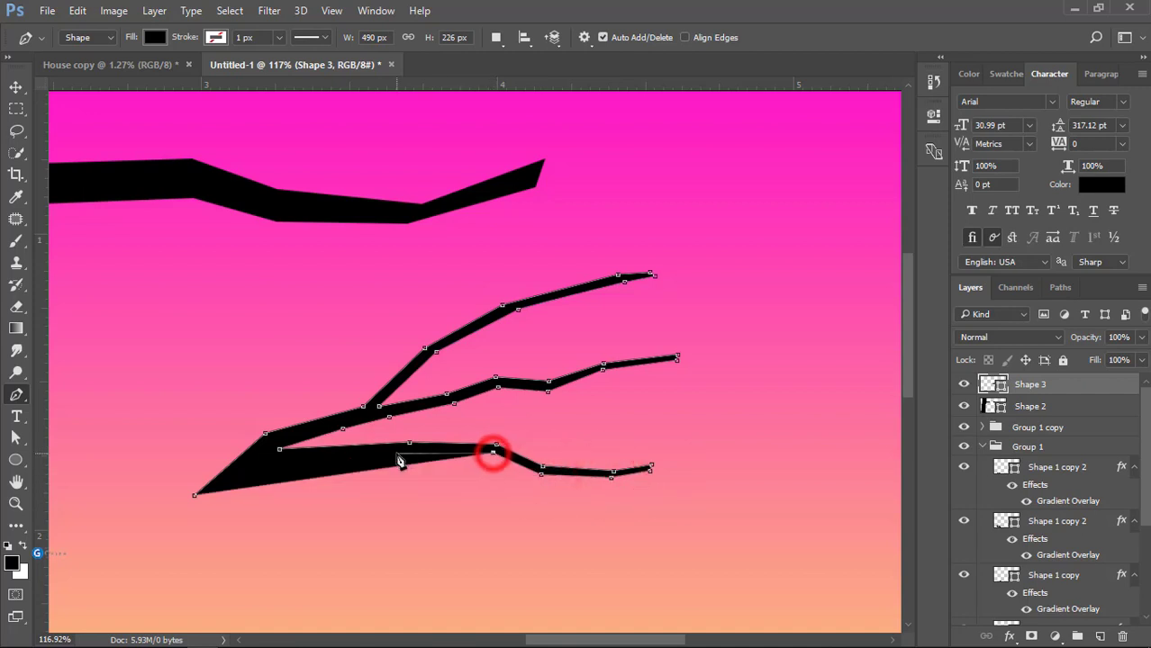
- Add a short fourth twig under the third and close the twig cluster at its base, about 494 by 239 px
click(445, 469)
click(486, 470)
click(529, 491)
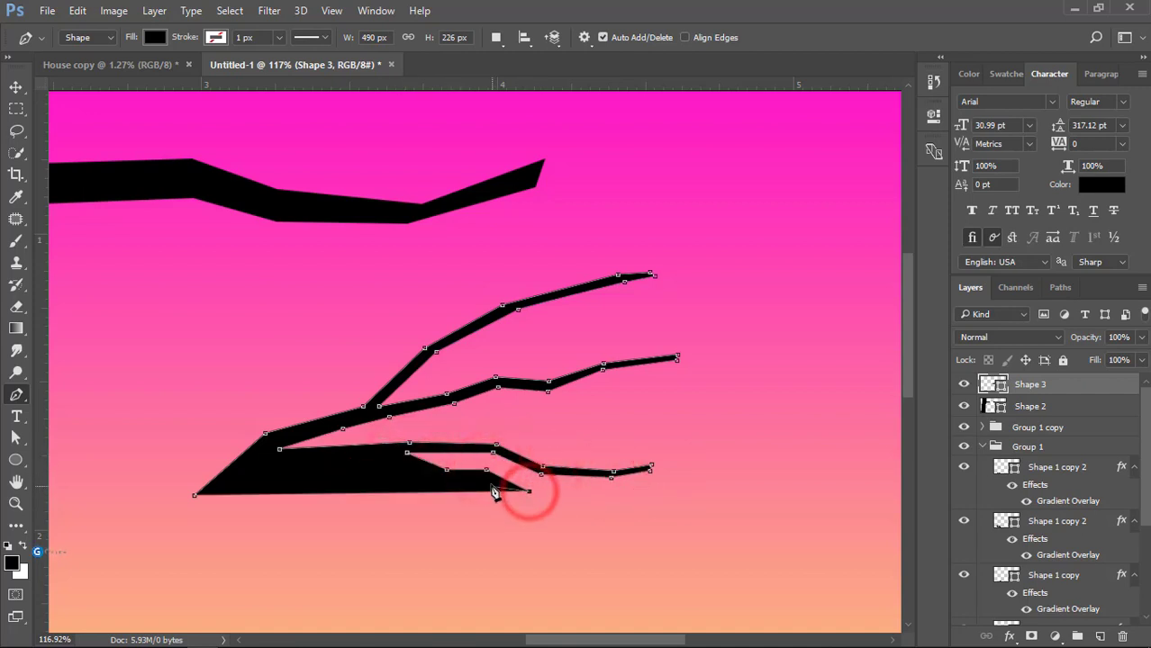
click(399, 461)
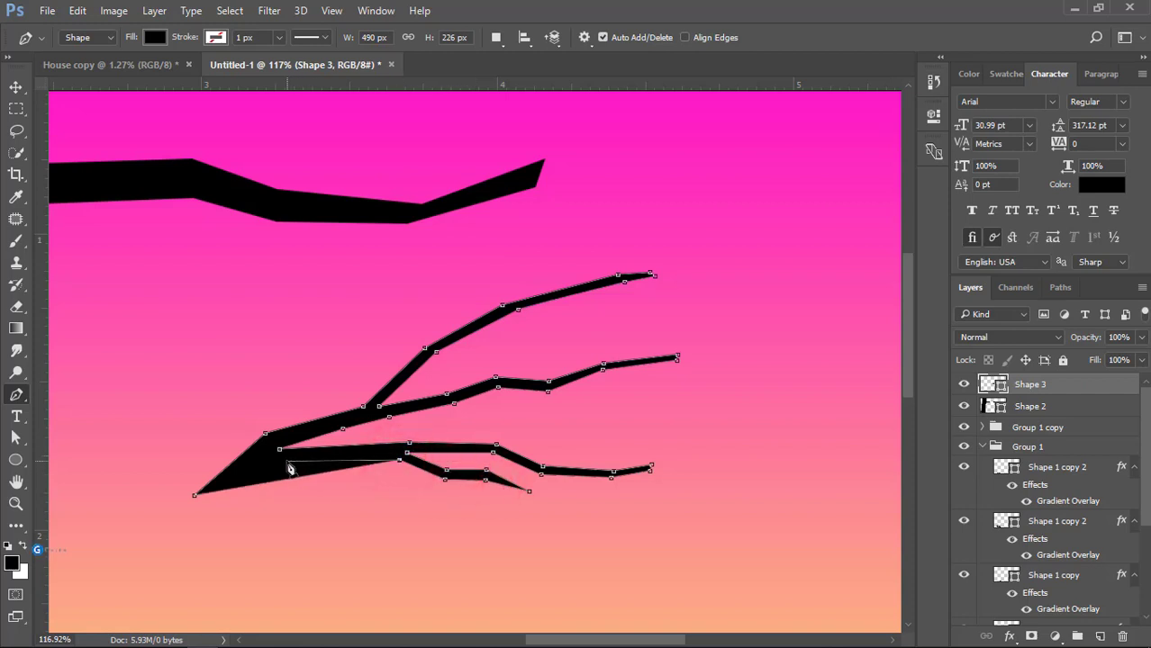
click(191, 498)
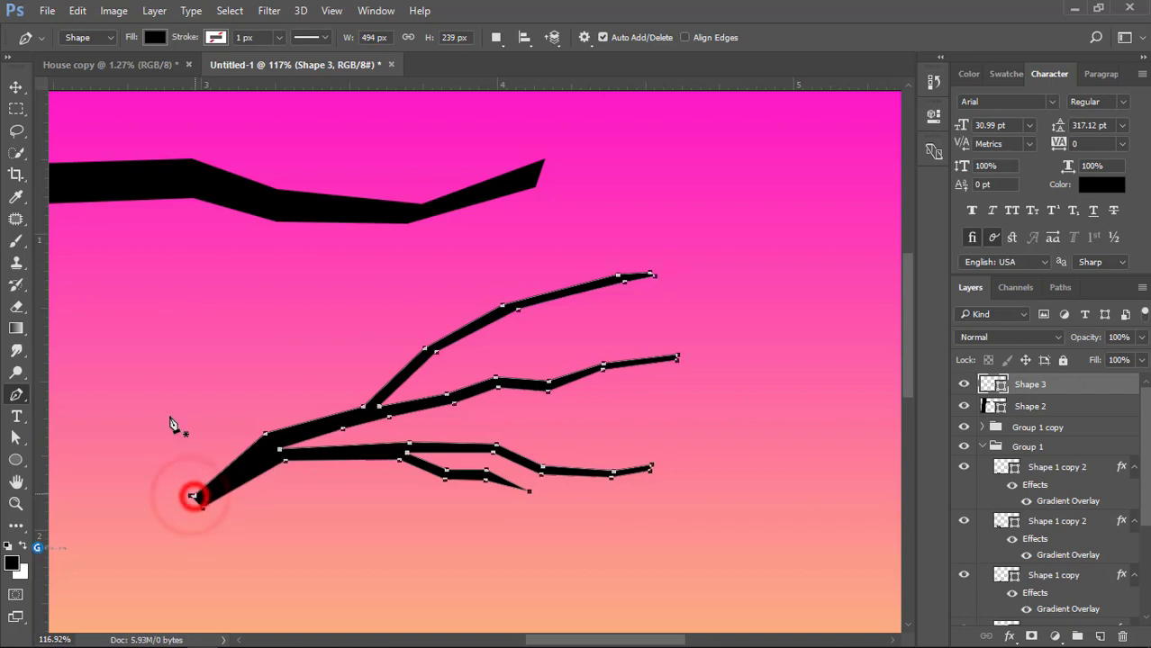
- Change the tree shape's fill to a very dark purple, #22091d, derived from the sky's pink
click(15, 87)
click(102, 270)
scroll(314, 360, down, 3)
scroll(314, 360, down, 3)
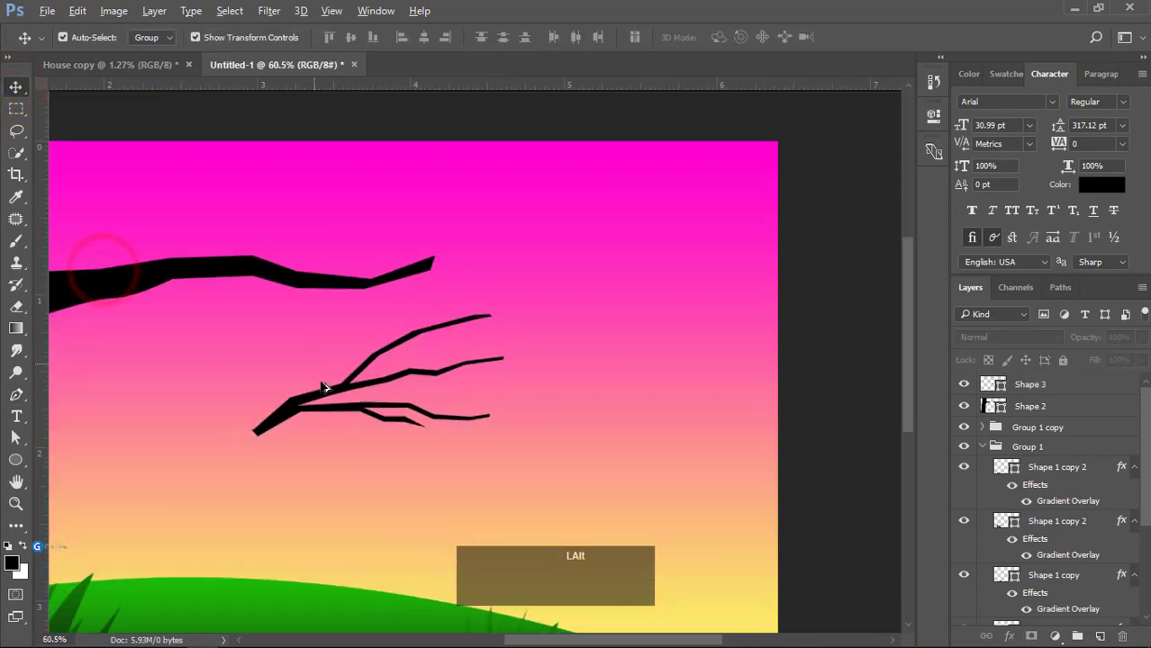
click(206, 303)
double_click(982, 405)
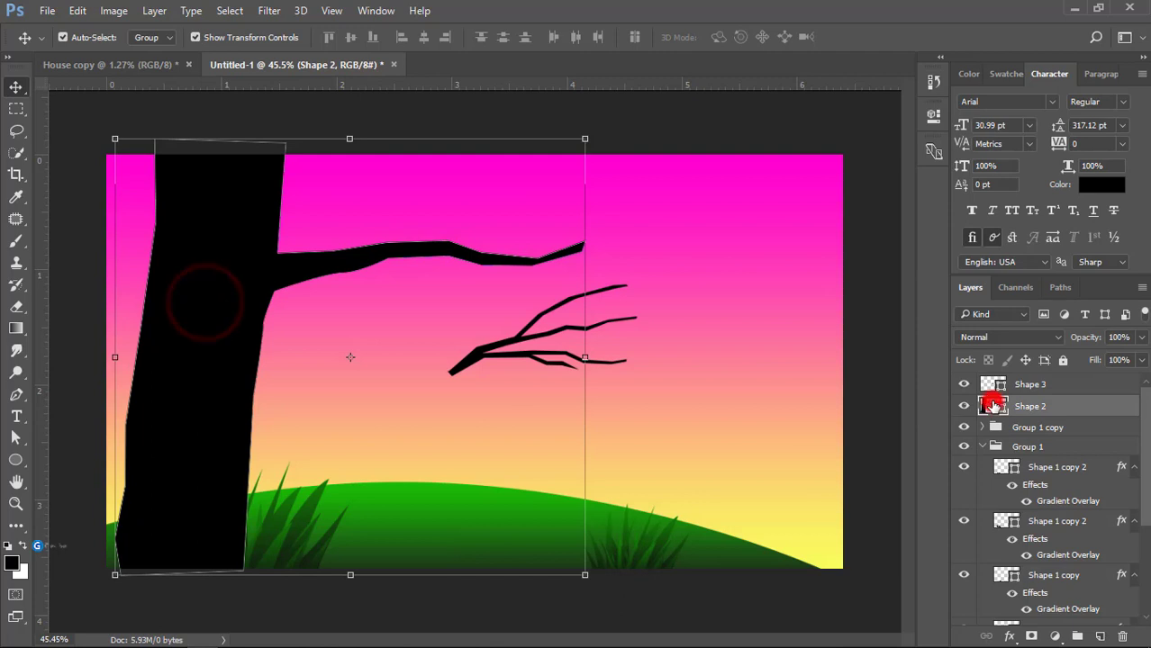
click(886, 324)
click(609, 187)
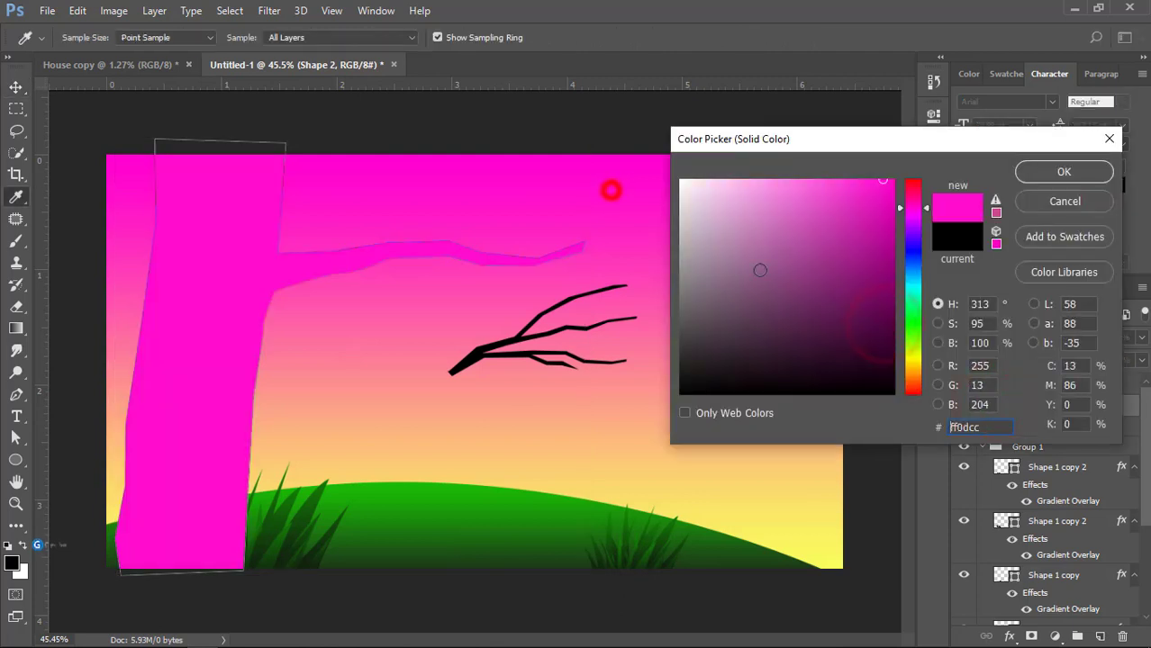
mouse_move(855, 341)
mouse_down()
mouse_move(877, 351)
mouse_move(811, 363)
mouse_move(827, 366)
mouse_up()
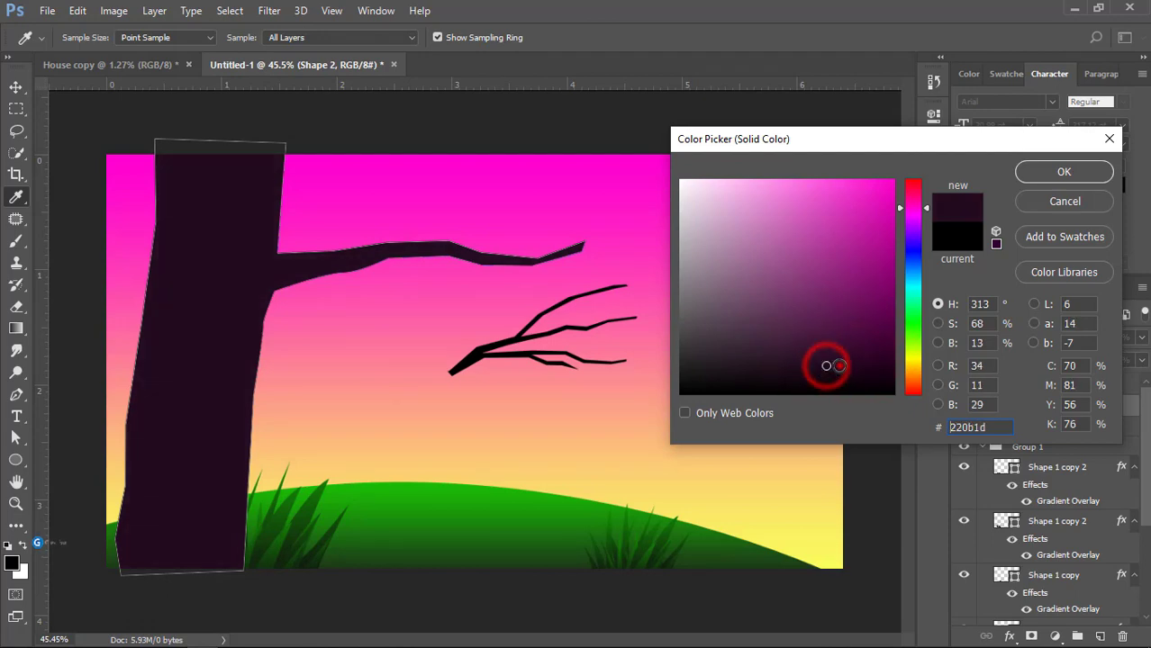
click(1033, 173)
- Match the twig cluster's fill to the tree by sampling the trunk's dark purple, #22091d
click(384, 242)
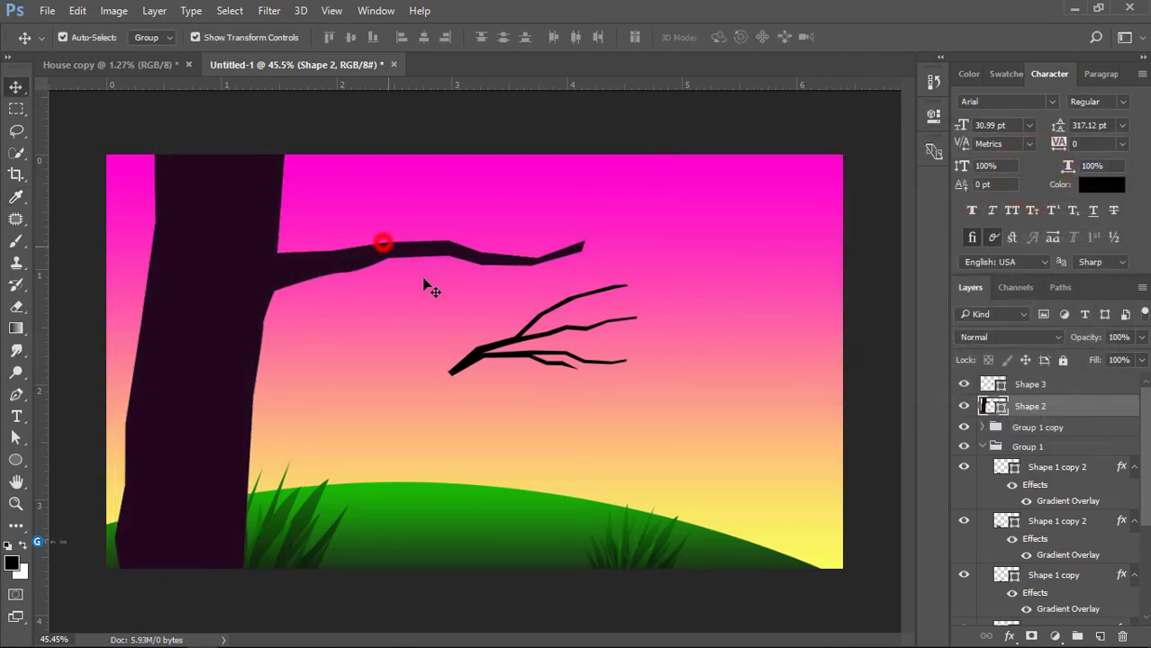
click(470, 355)
click(991, 384)
double_click(994, 384)
click(232, 251)
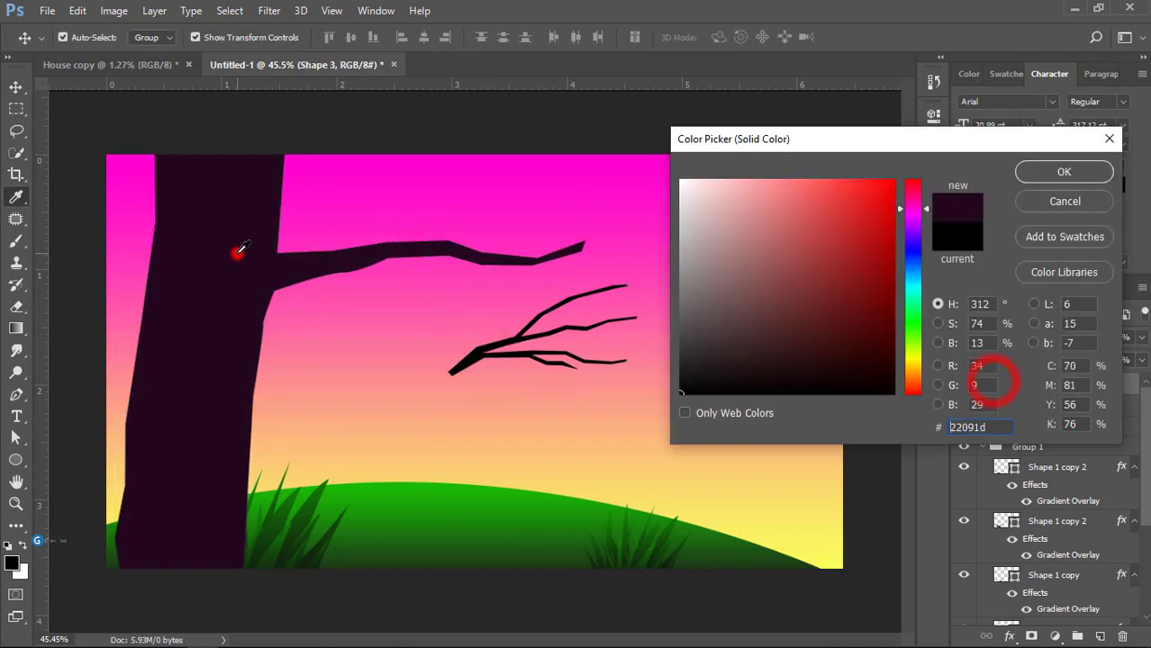
click(1026, 172)
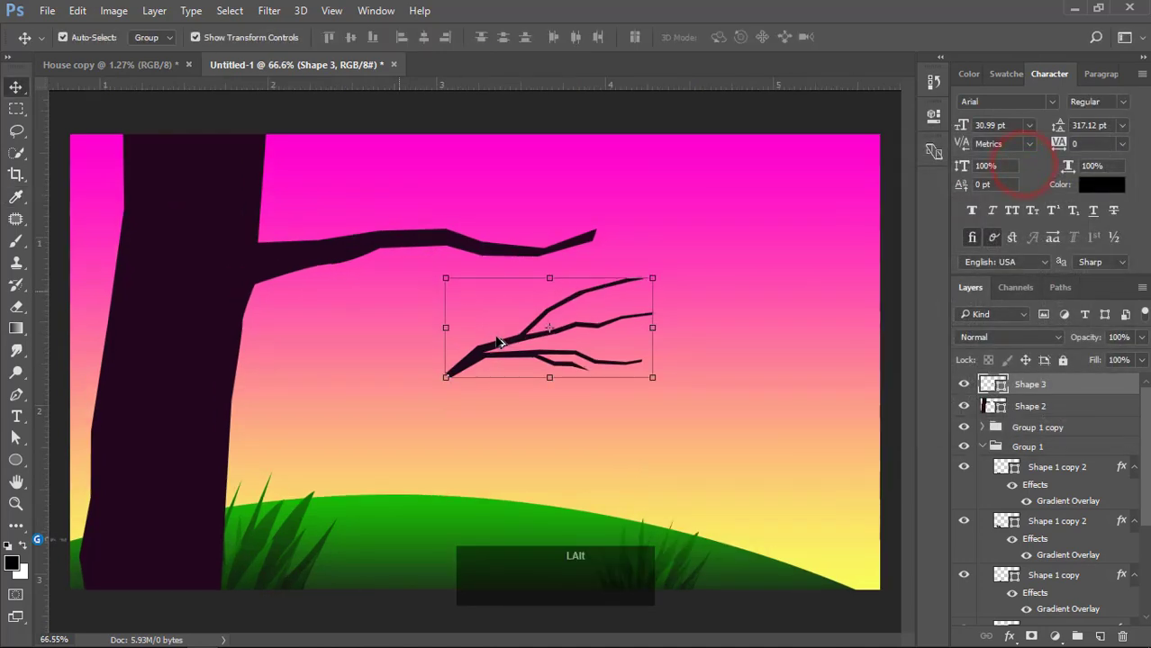
- Move the twig cluster up to the tip of the tree's branch
key(ctrl+plus)
drag(470, 364, 650, 183)
scroll(636, 225, up, 2)
scroll(636, 223, up, 4)
scroll(670, 238, down, 5)
drag(695, 216, 545, 333)
- Rotate the twig cluster by about 6.29° and shift it left so that its base overlaps the branch's tip
click(858, 164)
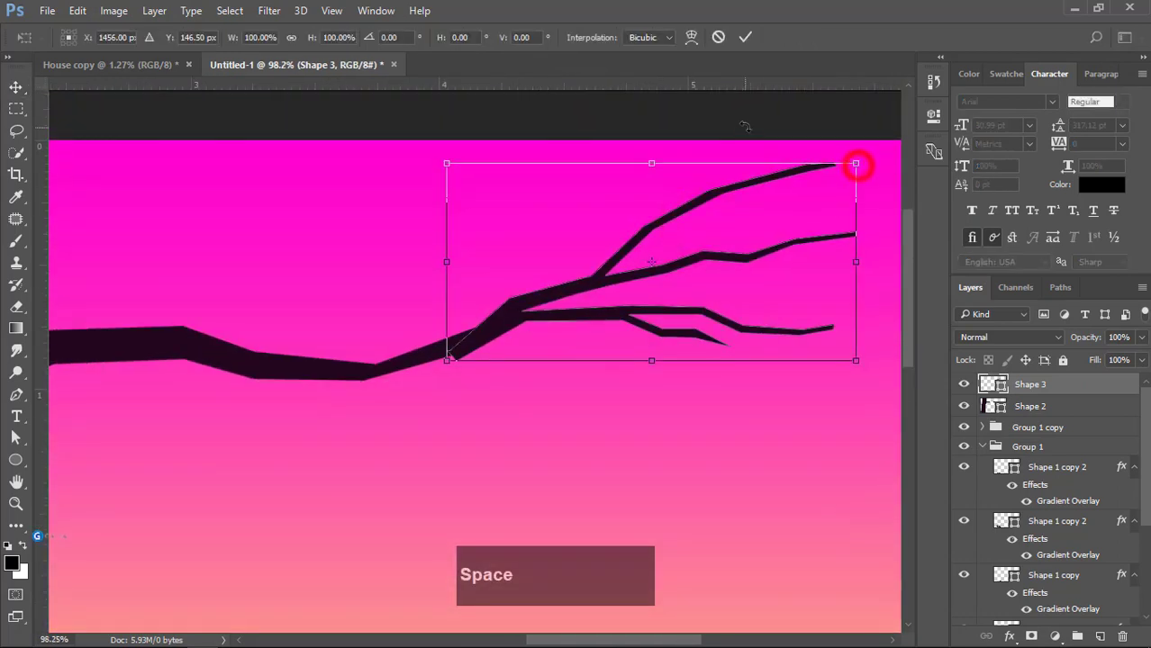
drag(746, 124, 756, 129)
drag(495, 311, 433, 349)
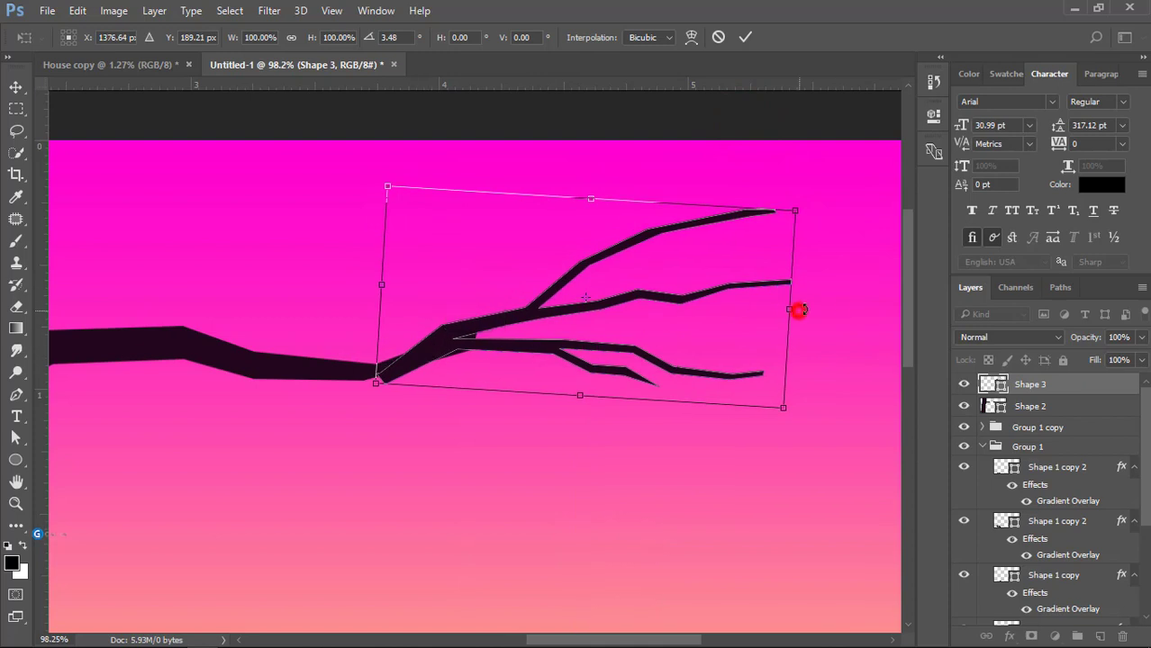
drag(800, 310, 843, 308)
drag(504, 329, 453, 358)
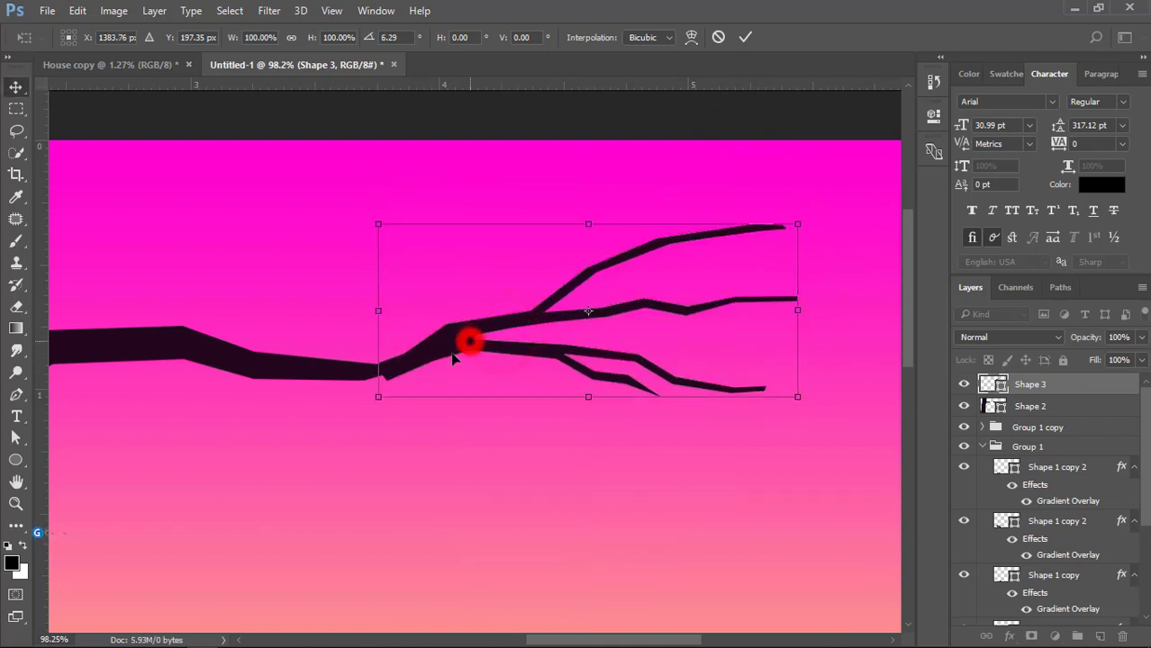
key(Return)
- Move the anchor points at the branch's end into the twig cluster's base to smooth the joint
scroll(430, 361, up, 7)
click(441, 355)
click(291, 375)
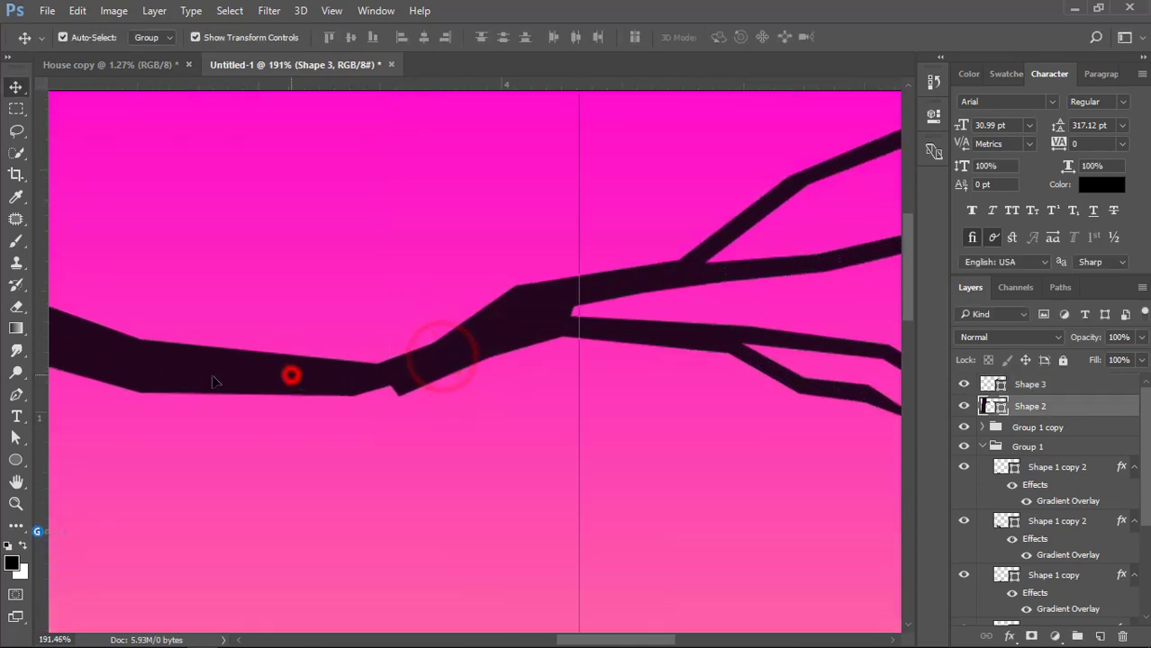
click(16, 438)
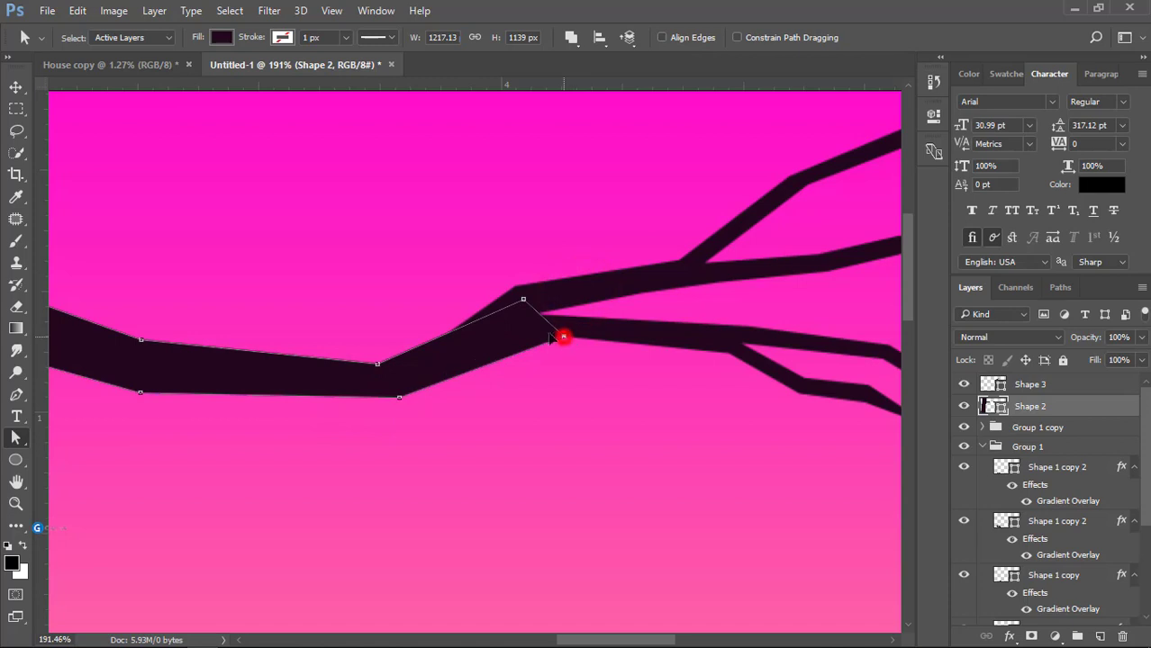
drag(552, 338, 520, 333)
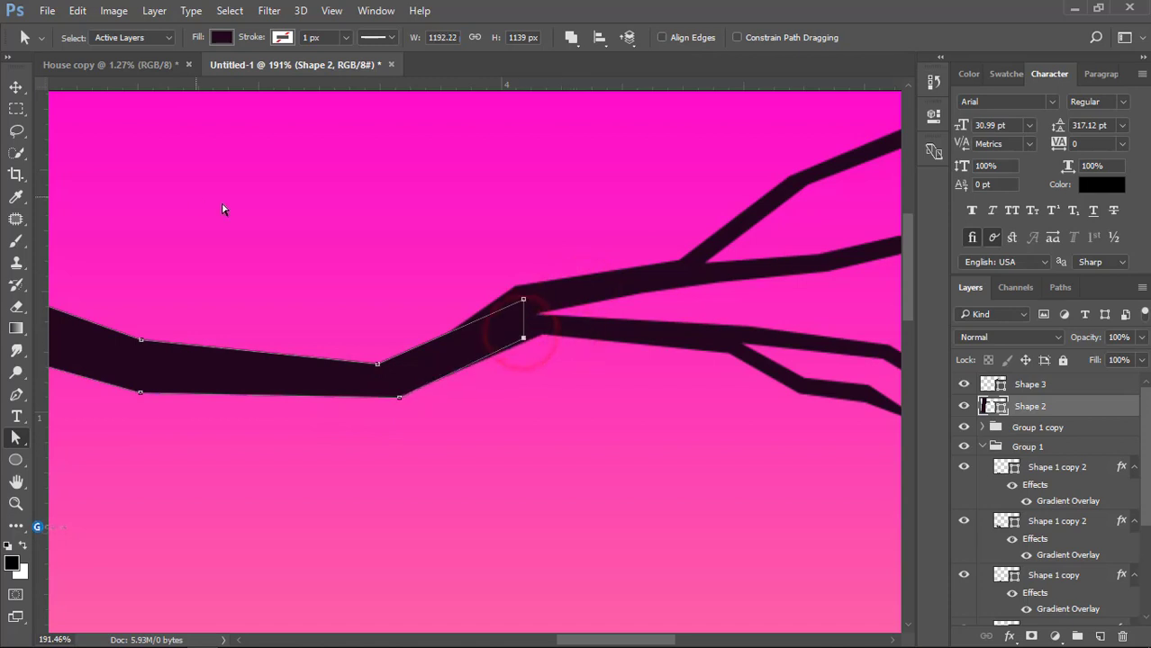
click(14, 93)
click(241, 177)
scroll(559, 320, down, 10)
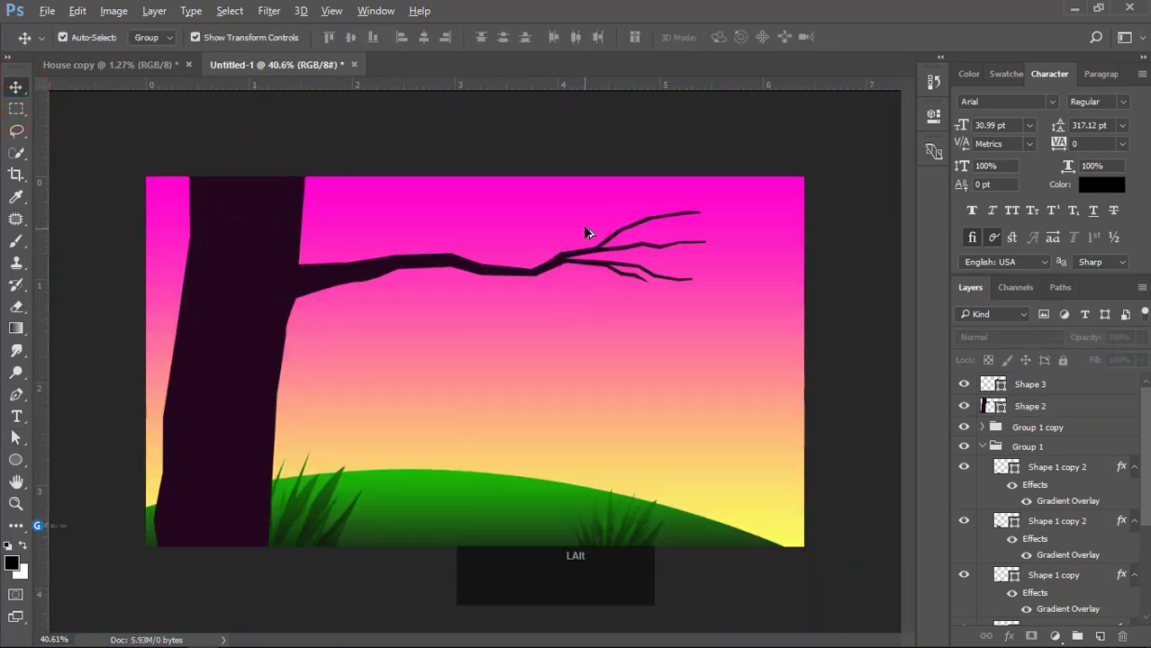
- Place a copy of the twig cluster on the branch near the trunk, scaled to about 75% and rotated by about -16.91°
scroll(585, 228, up, 2)
drag(596, 230, 390, 208)
drag(569, 155, 511, 179)
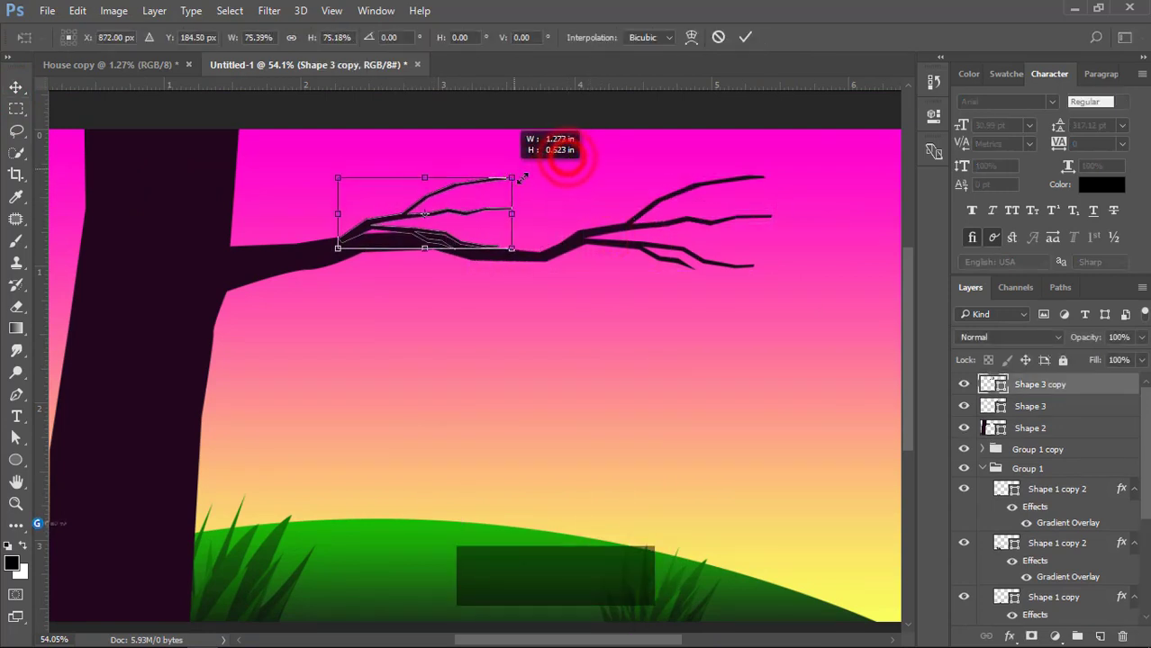
drag(590, 193, 545, 159)
drag(452, 229, 355, 216)
double_click(388, 206)
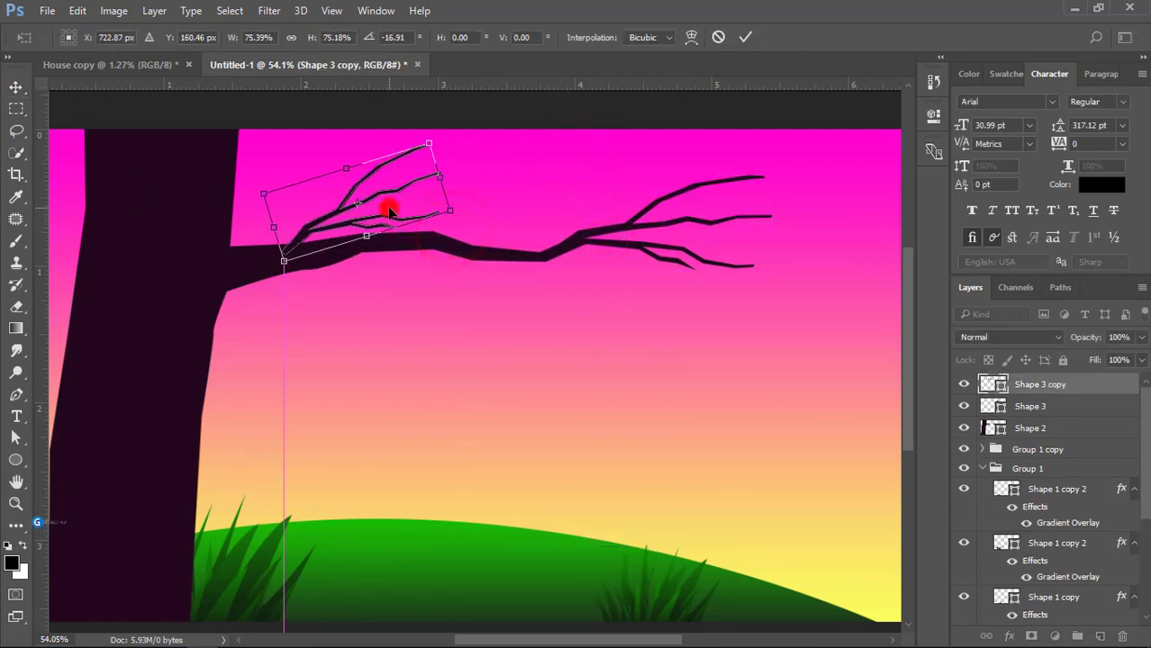
click(455, 321)
scroll(452, 263, down, 1)
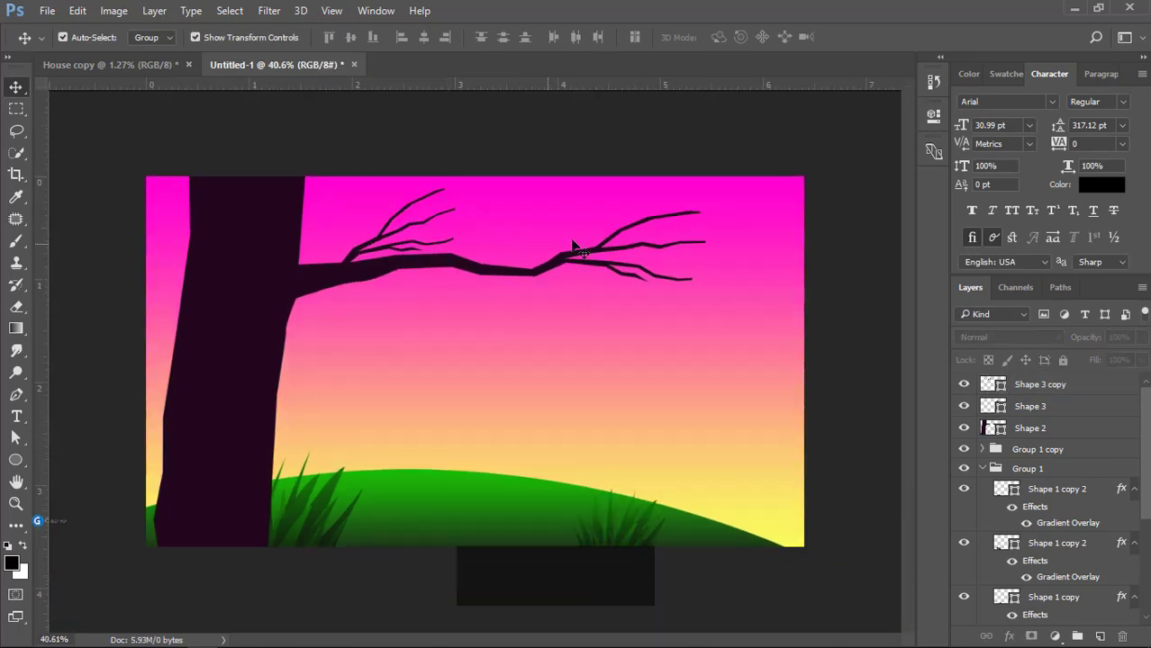
- Duplicate the twig cluster onto the middle of the tree's branch and scale the copy to about 147%
scroll(573, 245, up, 1)
drag(608, 233, 538, 214)
key(ctrl+t)
drag(682, 157, 734, 123)
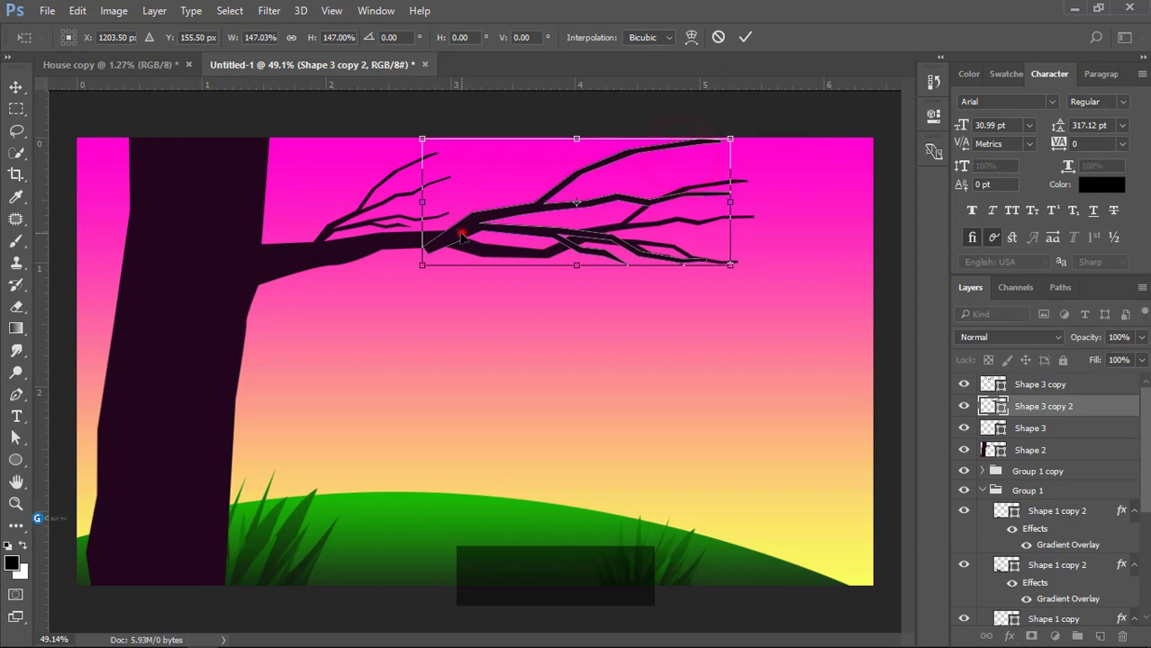
drag(470, 223, 452, 227)
key(Return)
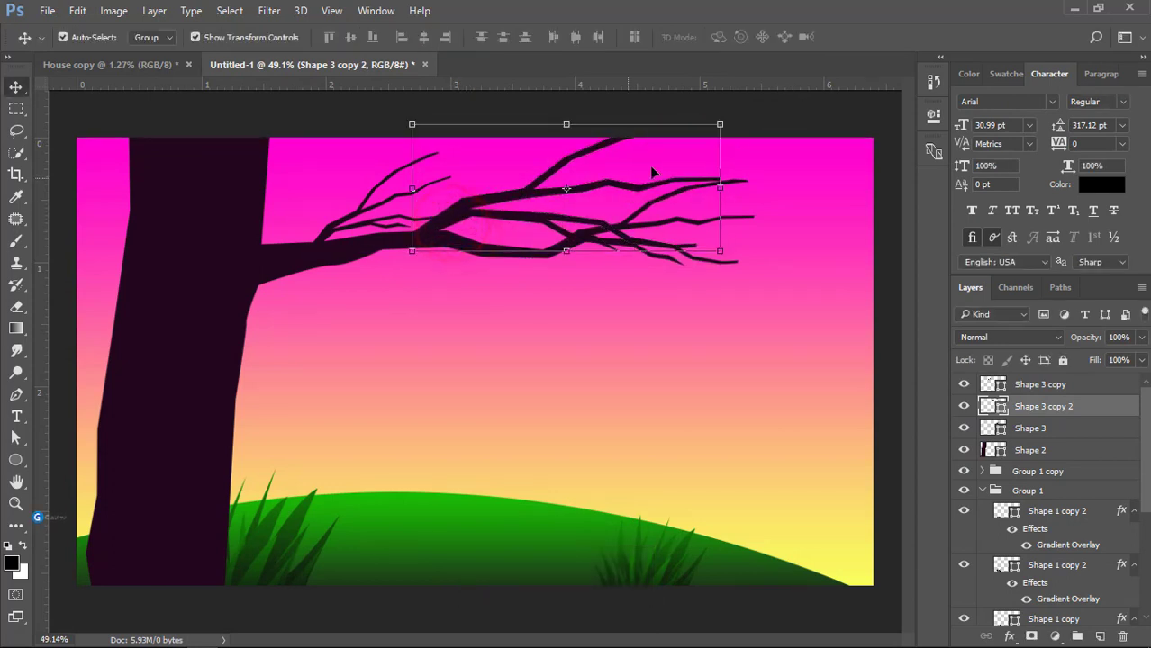
- Scale the new twig copy to about 72%, flip it vertically and place it hanging below the branch
drag(720, 124, 634, 160)
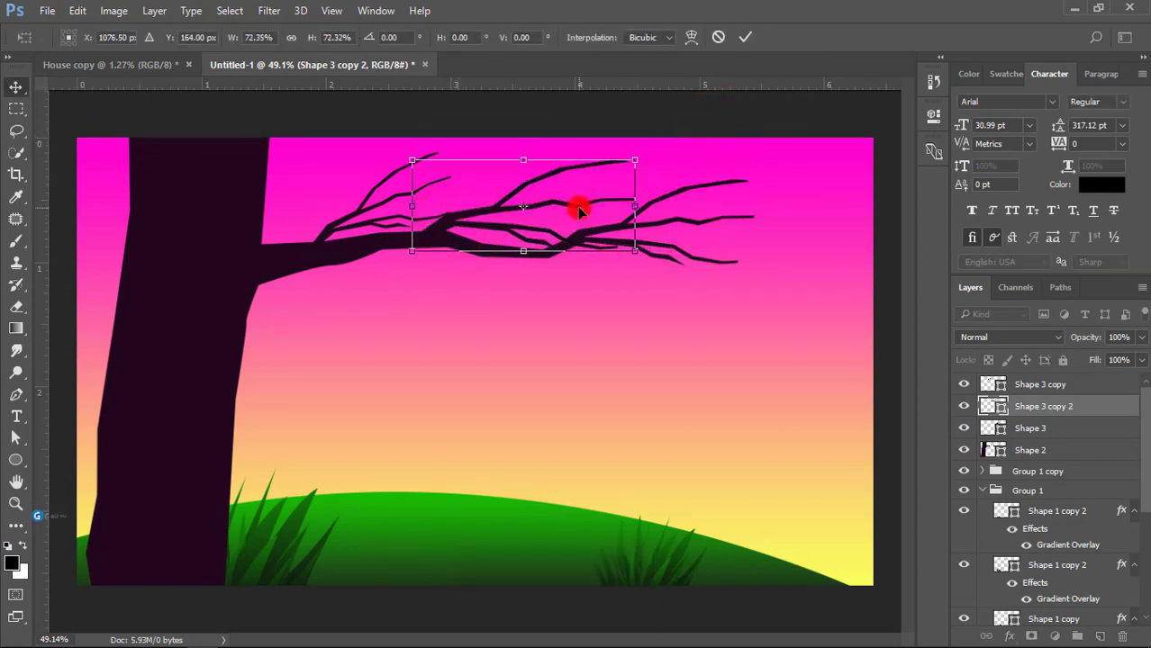
right_click(578, 206)
click(611, 479)
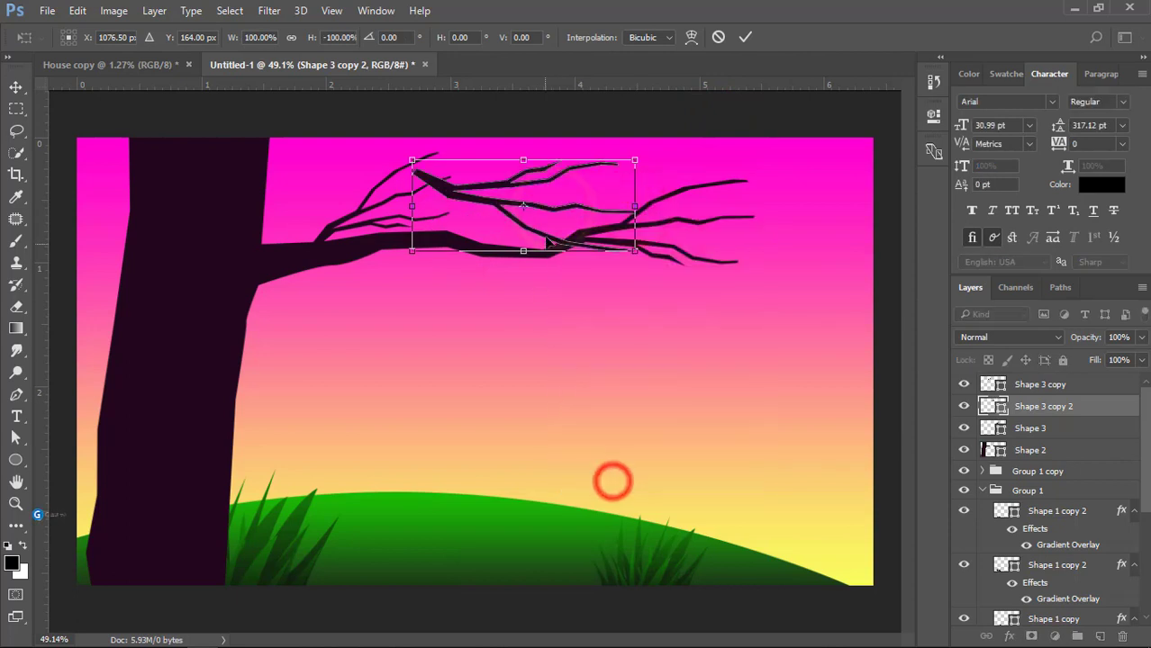
drag(552, 214, 512, 290)
double_click(512, 286)
click(668, 302)
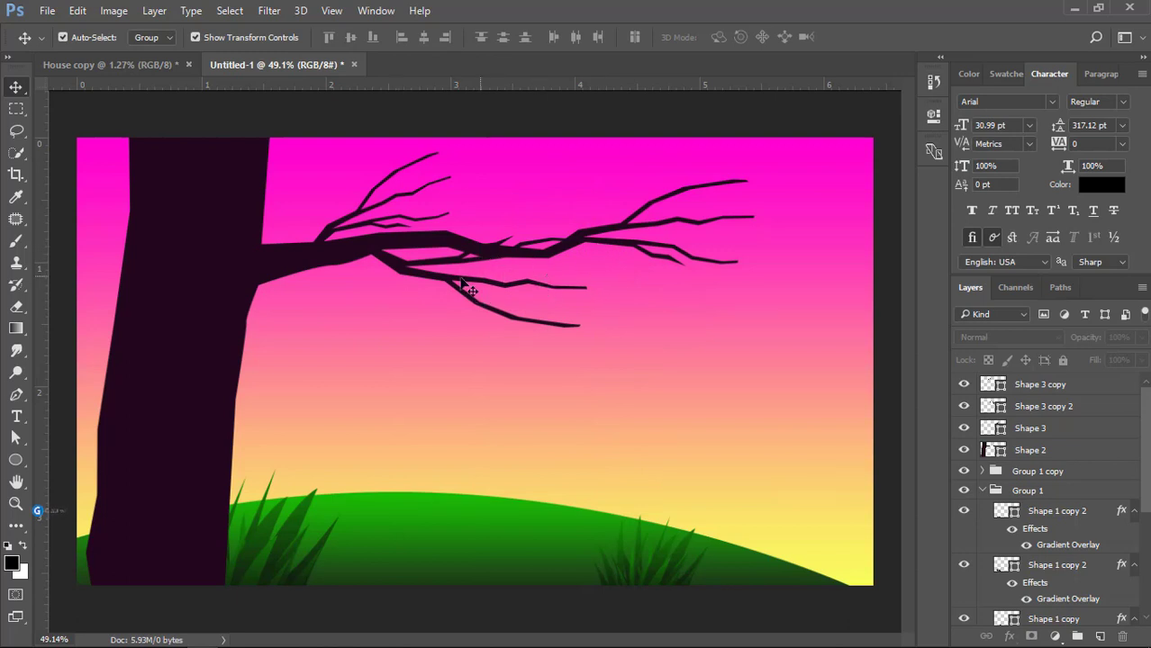
- Reduce the flipped twig cluster below the branch to about 60% of its size
click(403, 275)
drag(587, 327, 495, 291)
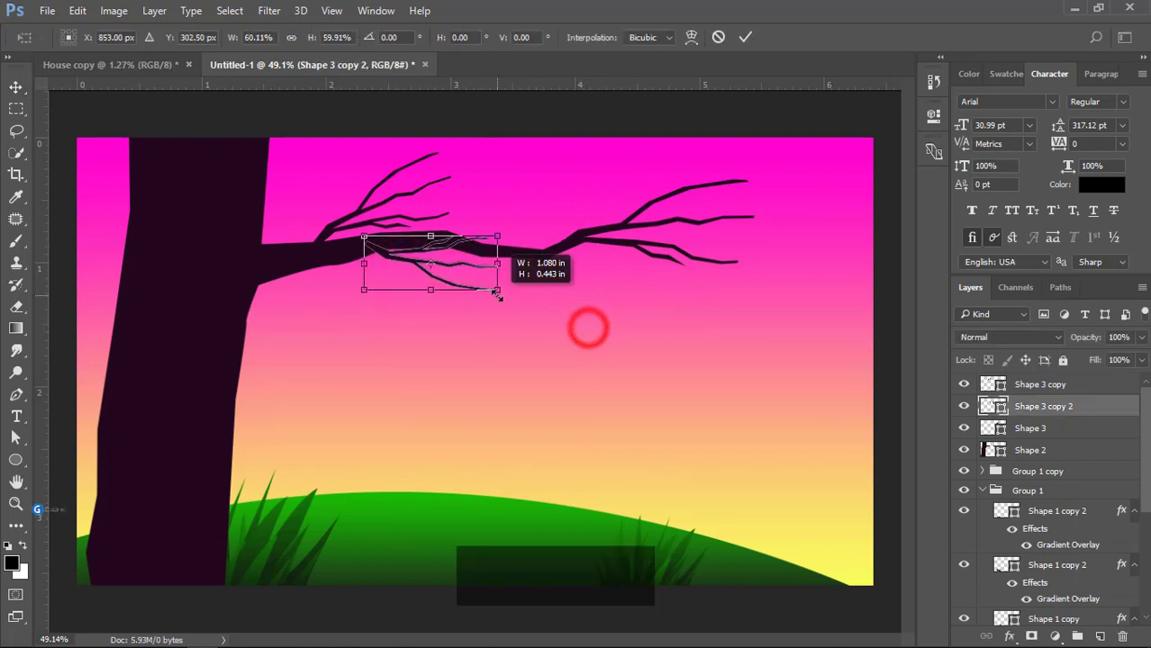
double_click(472, 267)
click(572, 292)
- Move the small flipped twig cluster to the branch's middle bend and rotate it counterclockwise so it rises above the branch
drag(398, 267, 480, 248)
click(586, 251)
drag(665, 264, 643, 215)
drag(536, 251, 534, 236)
double_click(537, 232)
click(624, 281)
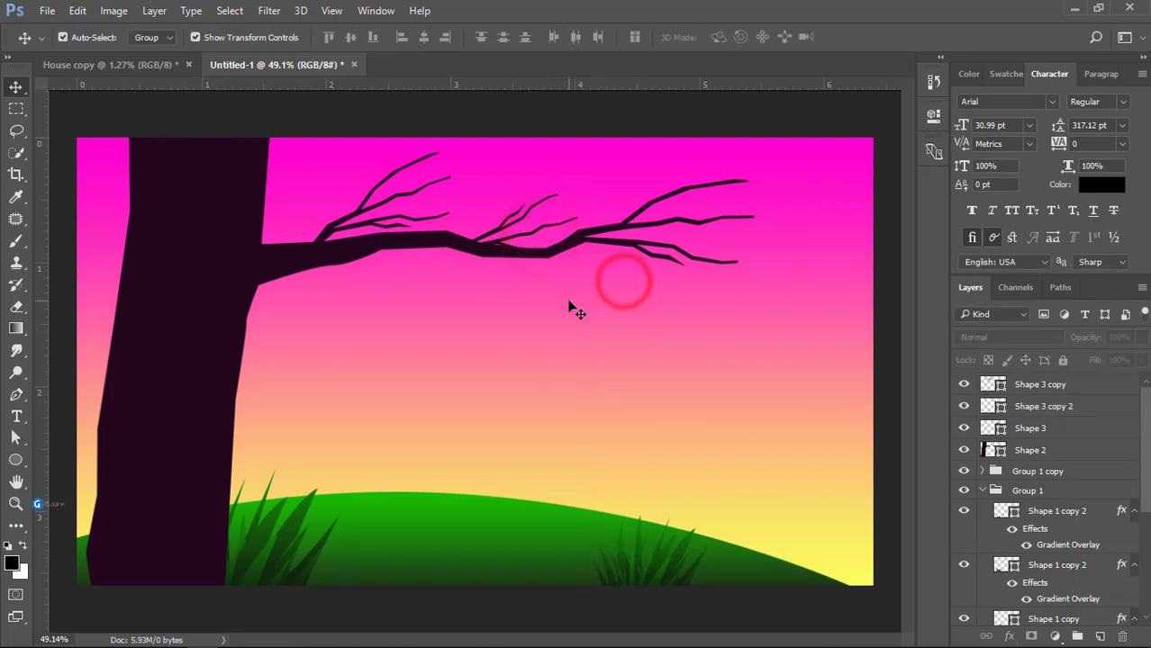
- Scale down the twig cluster at the branch's tip proportionally
click(639, 215)
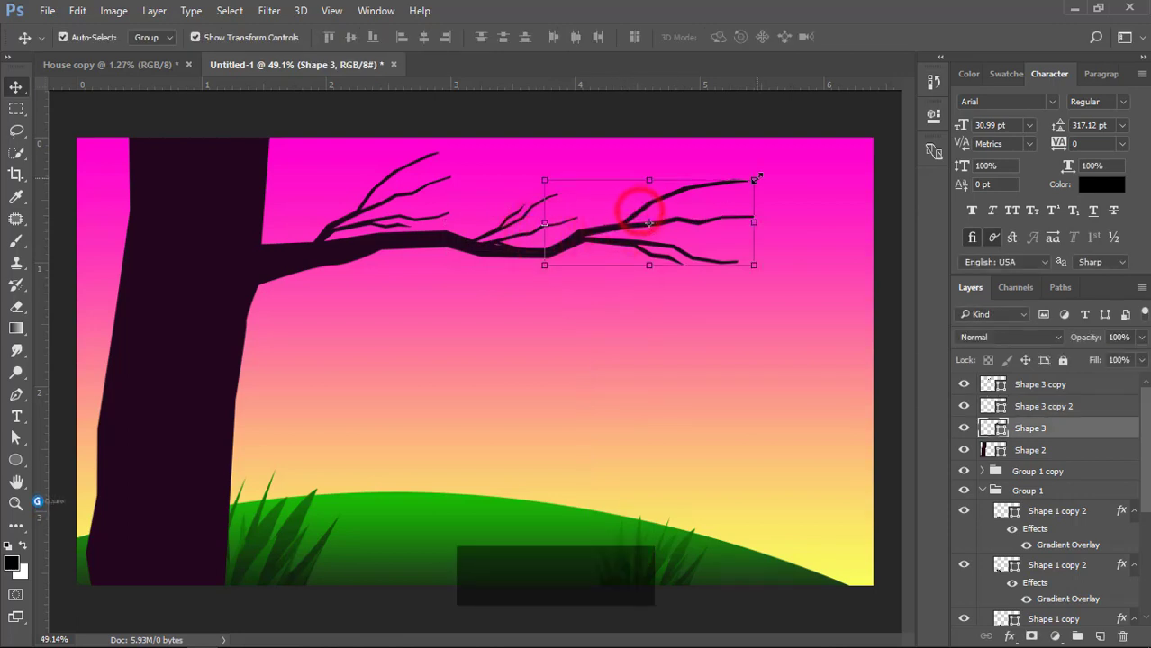
drag(756, 179, 698, 204)
double_click(662, 239)
- Nudge the reduced twig cluster up and right until its base lines up with the branch's tip
scroll(584, 252, up, 3)
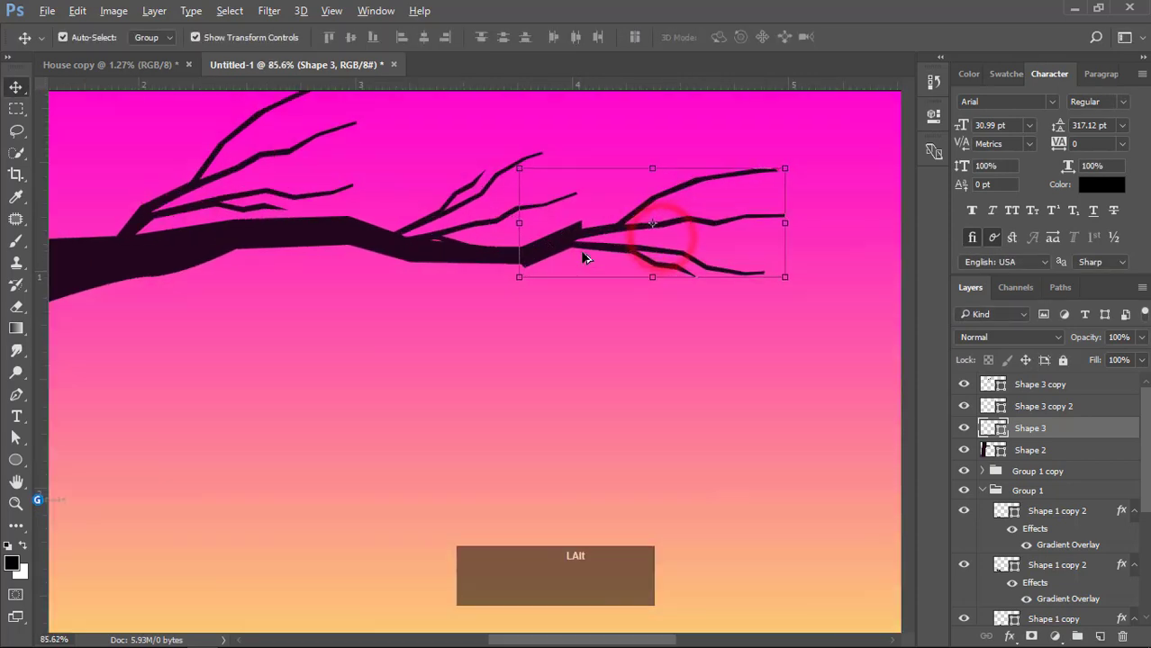
drag(551, 253, 567, 245)
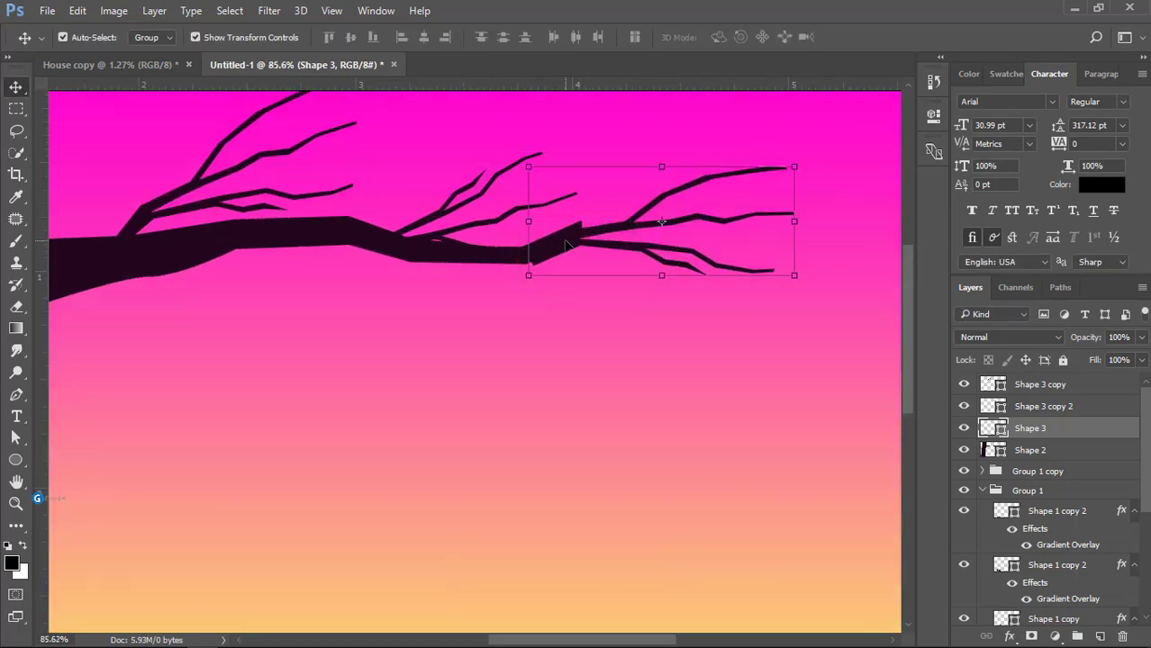
key(Up)
key(Up)
key(Up)
key(Up)
key(Up)
key(Up)
key(Up)
key(Up)
key(Up)
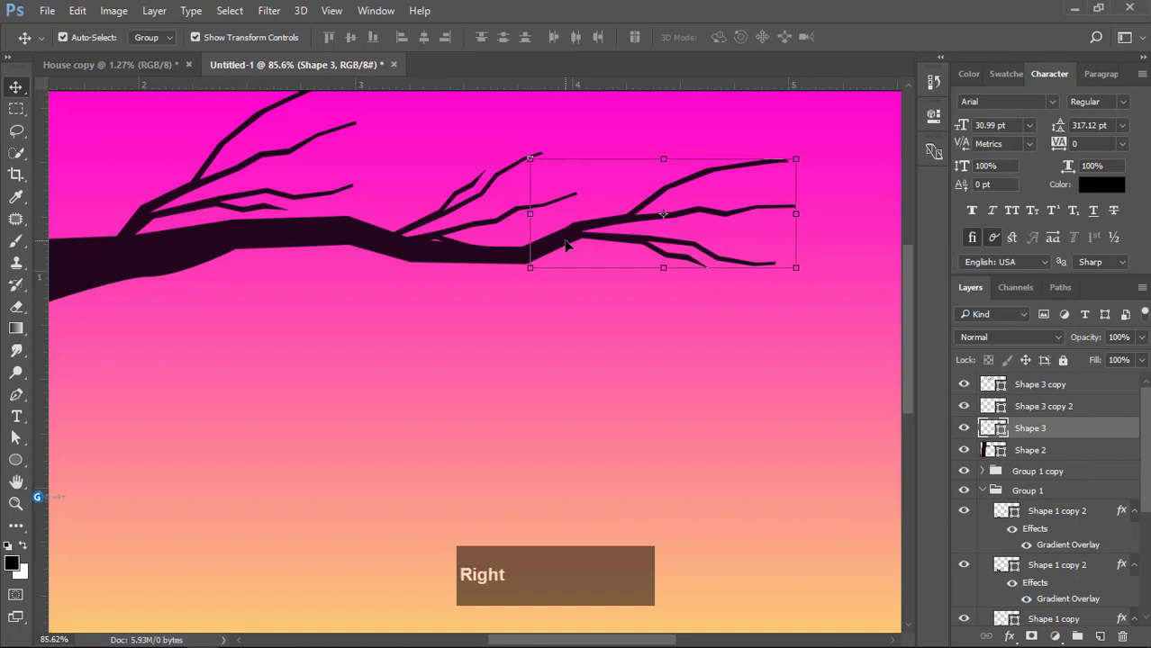
key(Up)
key(Up)
key(Up)
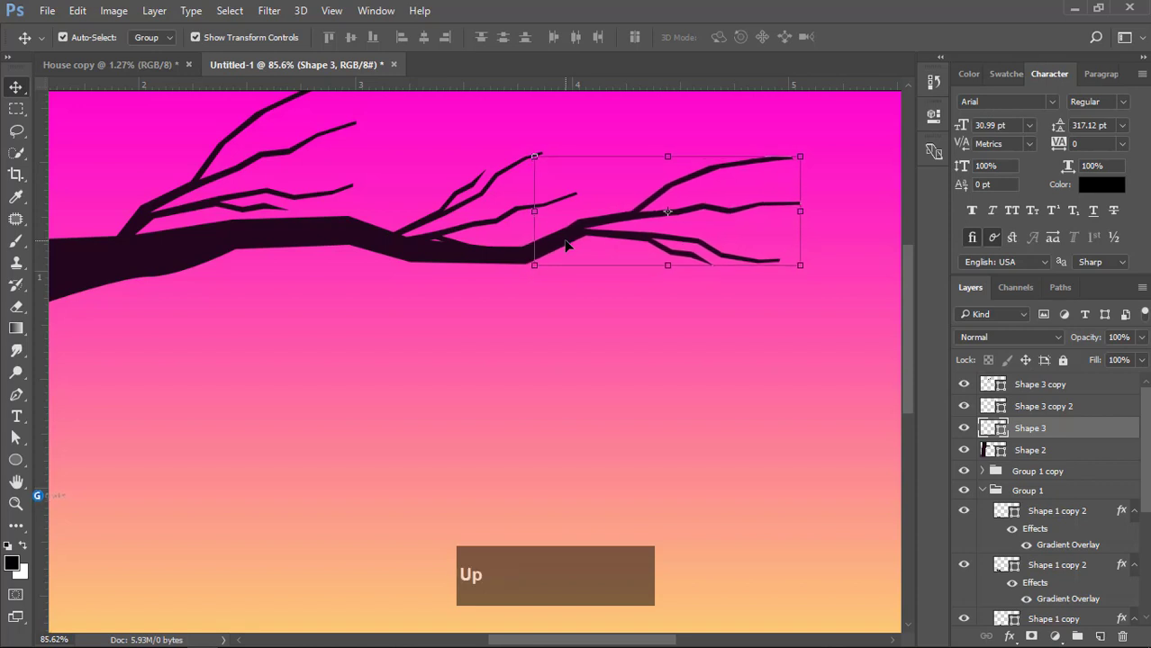
scroll(566, 245, down, 5)
click(455, 311)
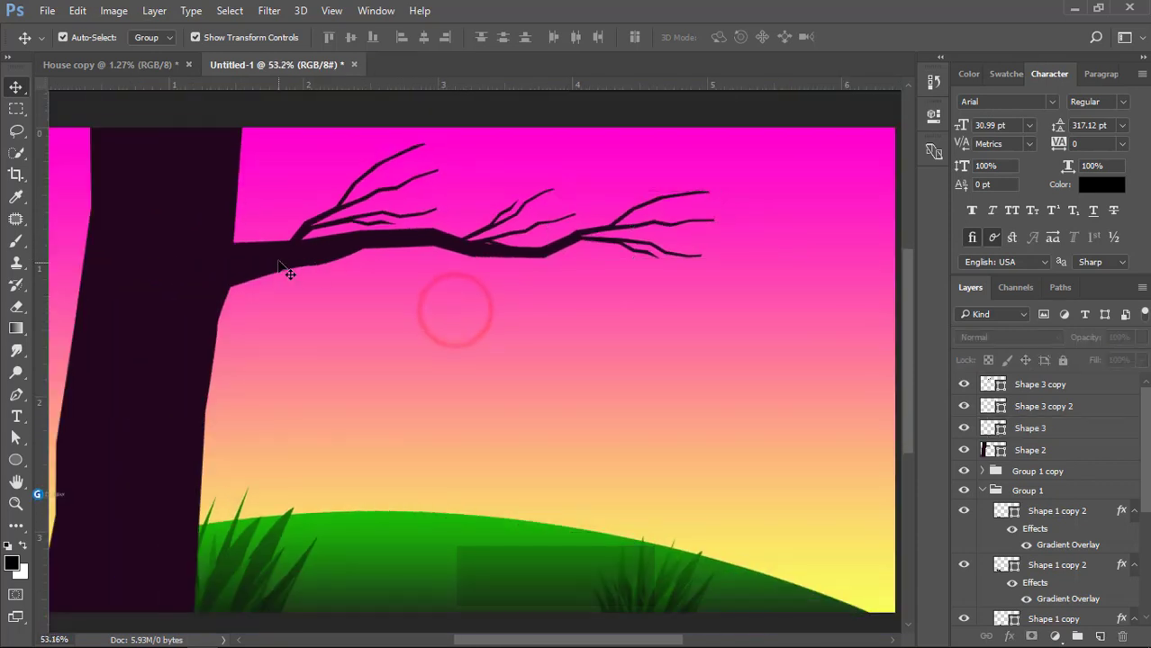
- Enlarge the twig cluster nearest the trunk and move it left so it grows where the branch meets the trunk
click(303, 226)
drag(439, 146, 486, 126)
double_click(436, 168)
drag(311, 224, 267, 230)
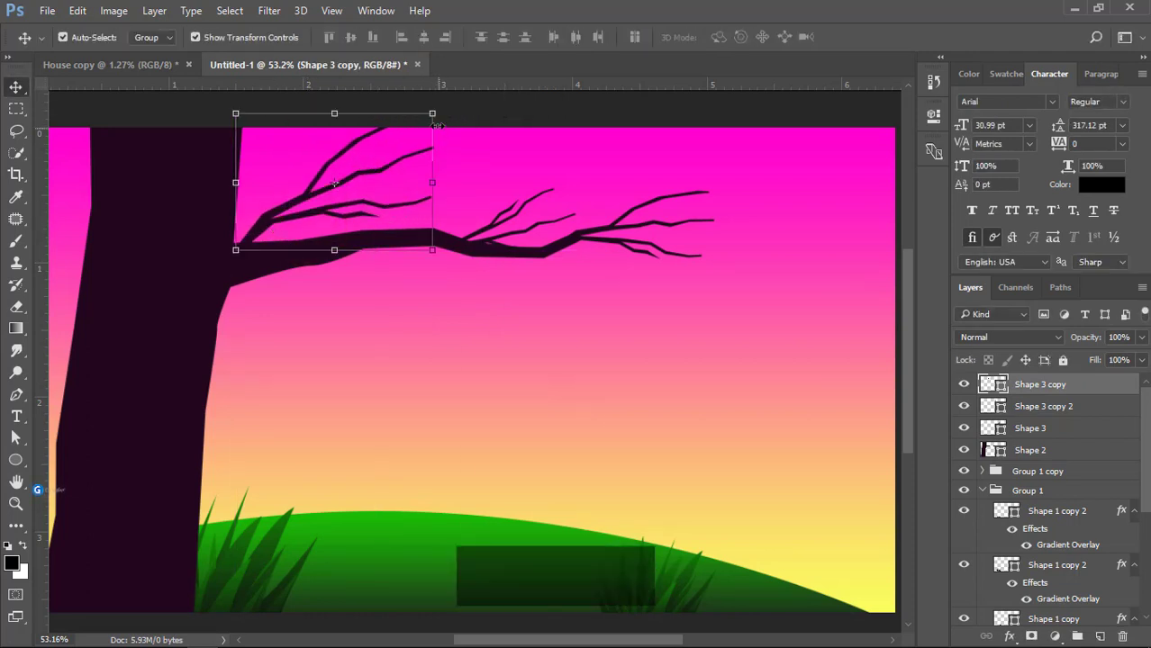
click(444, 106)
double_click(371, 186)
- Draw a closed Pen shape covering the trunk's left edge from above the canvas to below it
click(159, 346)
scroll(175, 348, down, 3)
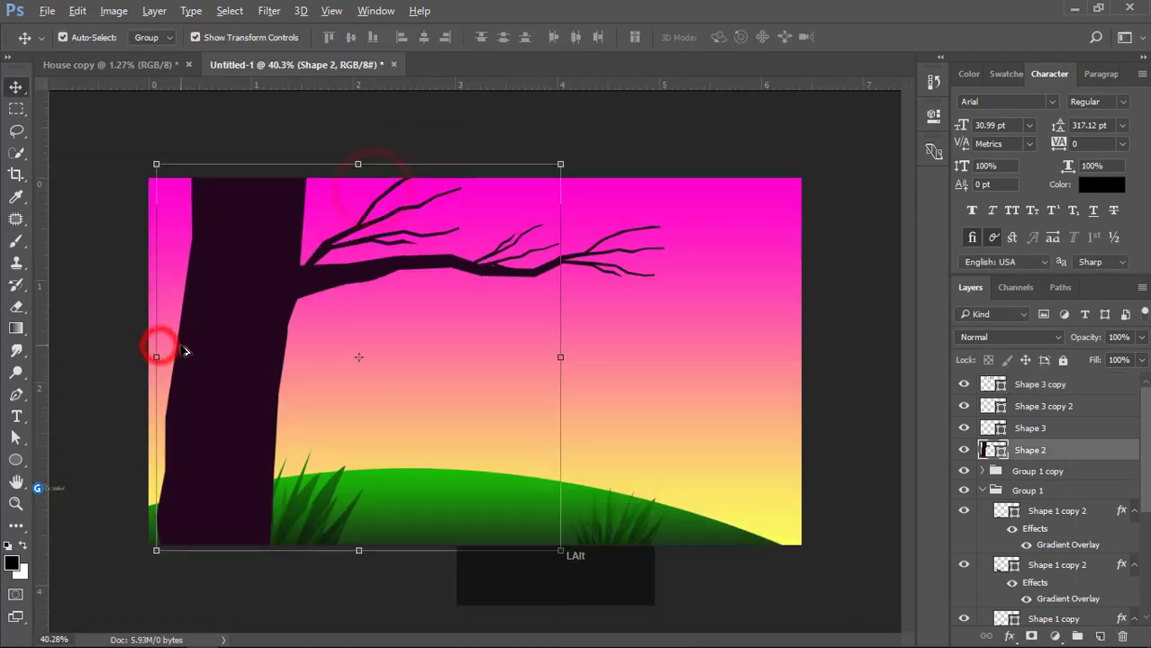
click(202, 317)
click(15, 396)
click(210, 164)
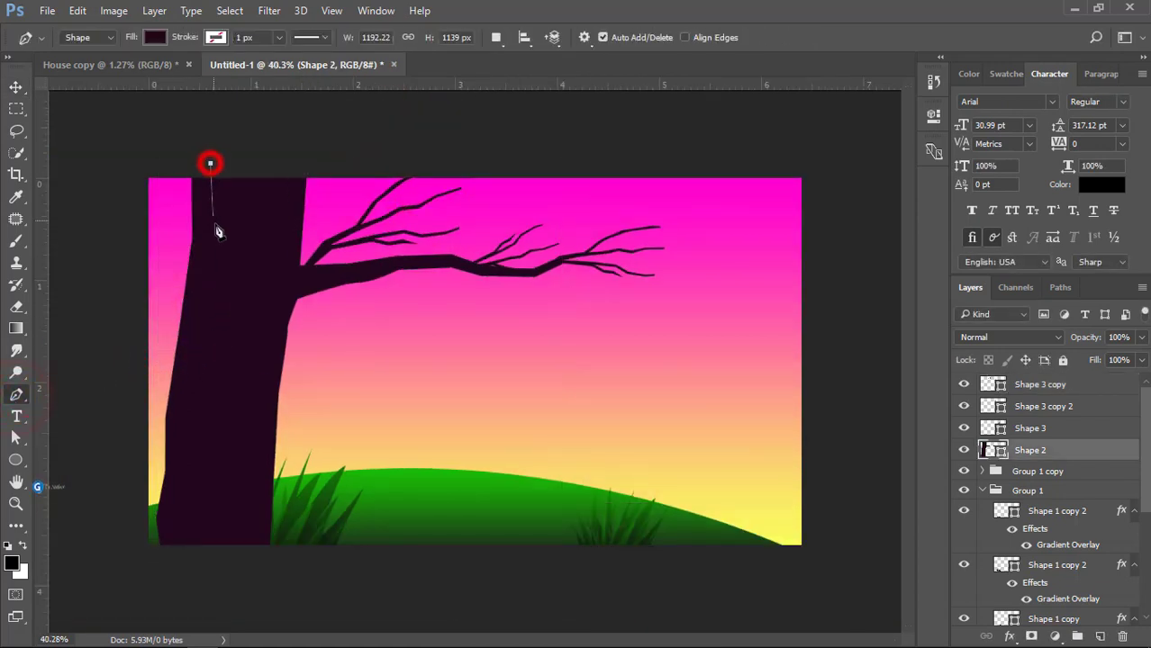
click(212, 250)
drag(194, 363, 194, 376)
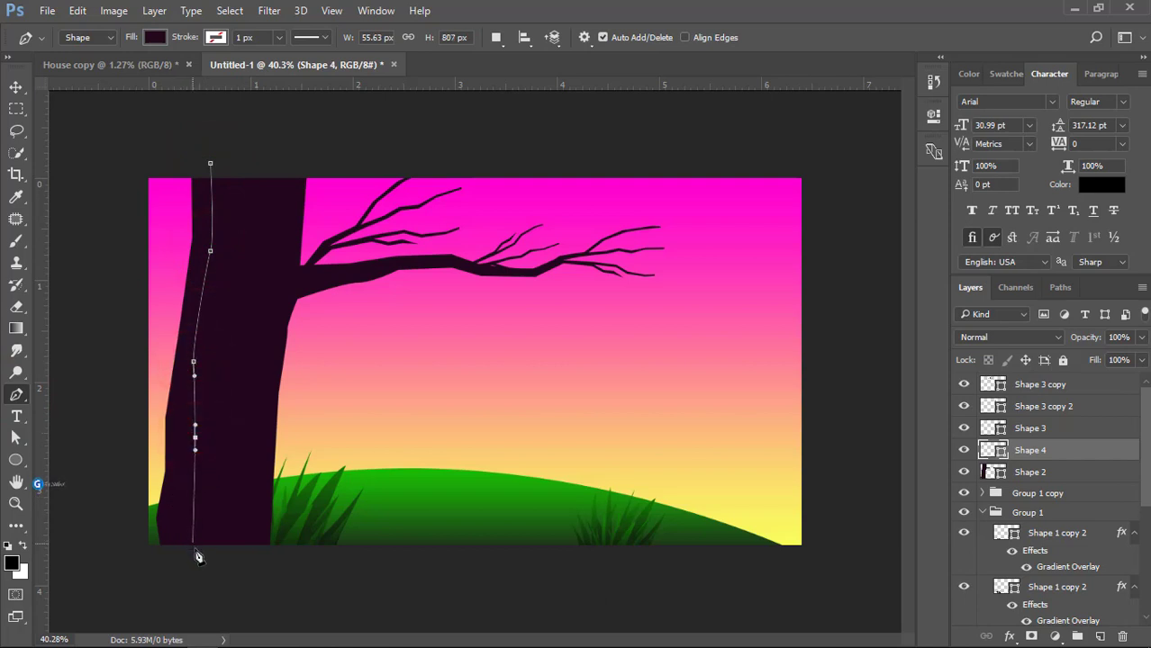
click(137, 553)
click(183, 168)
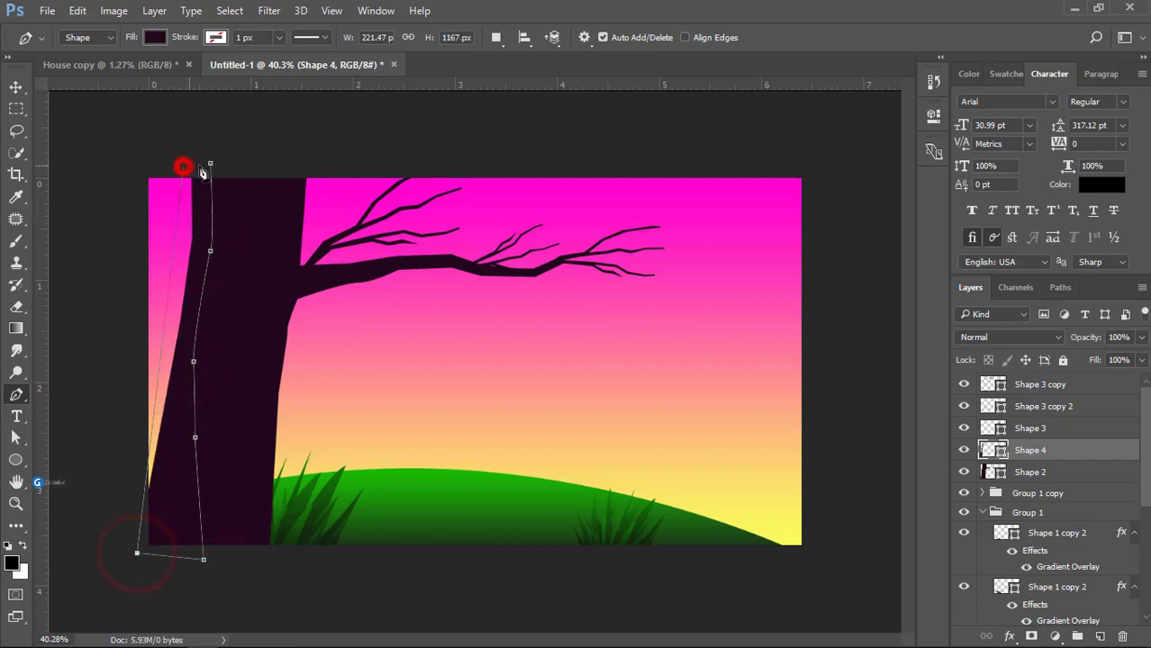
click(210, 164)
- Fill the trunk's edge shape with the darker purple #190315 and clip it to the tree shape
double_click(986, 450)
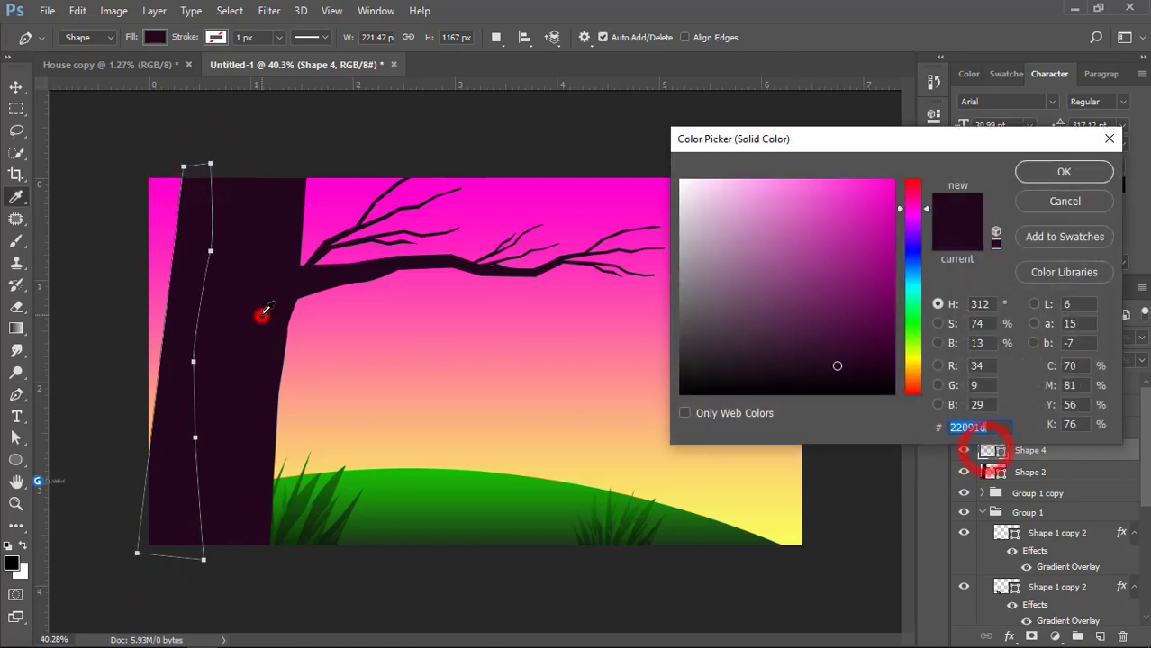
click(261, 316)
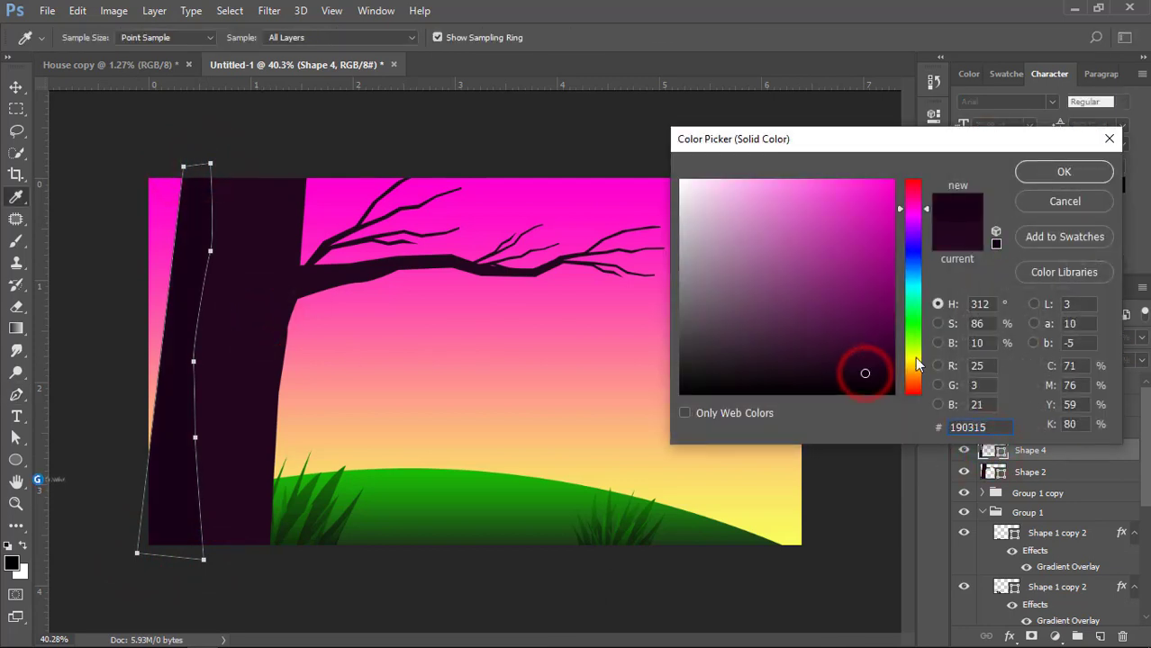
click(1035, 172)
key(ctrl+alt+g)
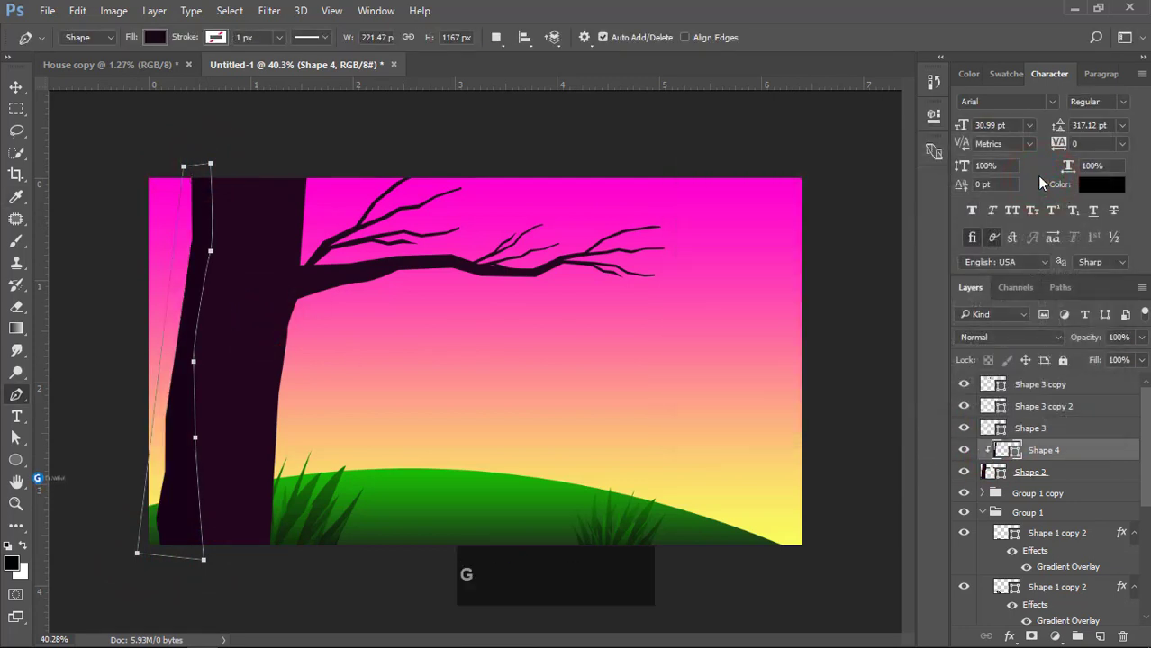
click(20, 81)
click(77, 120)
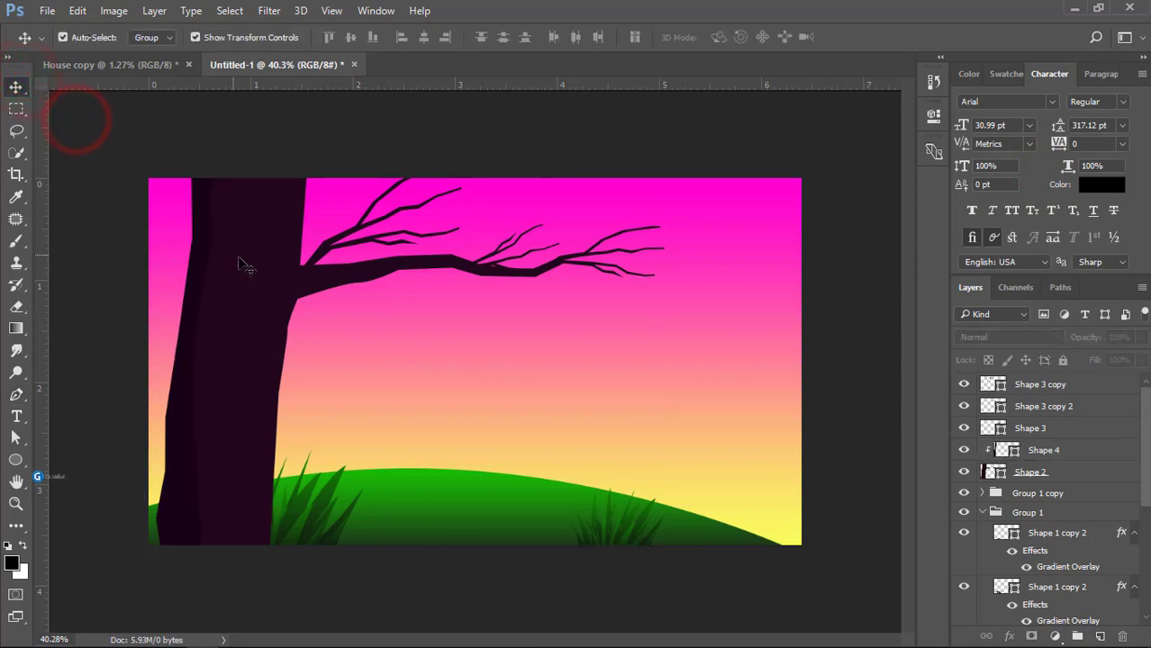
- Draw a narrow, curved Pen shape tapering down the middle of the trunk as a bark highlight, directly above the tree layer
click(241, 261)
click(16, 393)
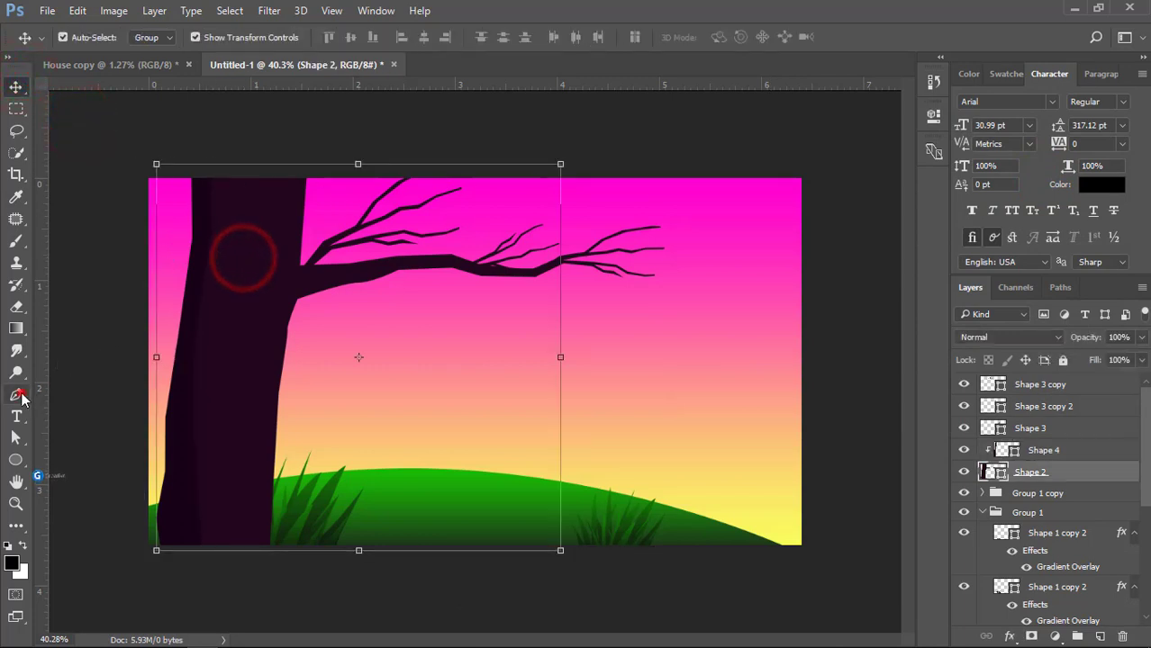
click(225, 177)
drag(221, 226, 218, 241)
drag(218, 288, 210, 311)
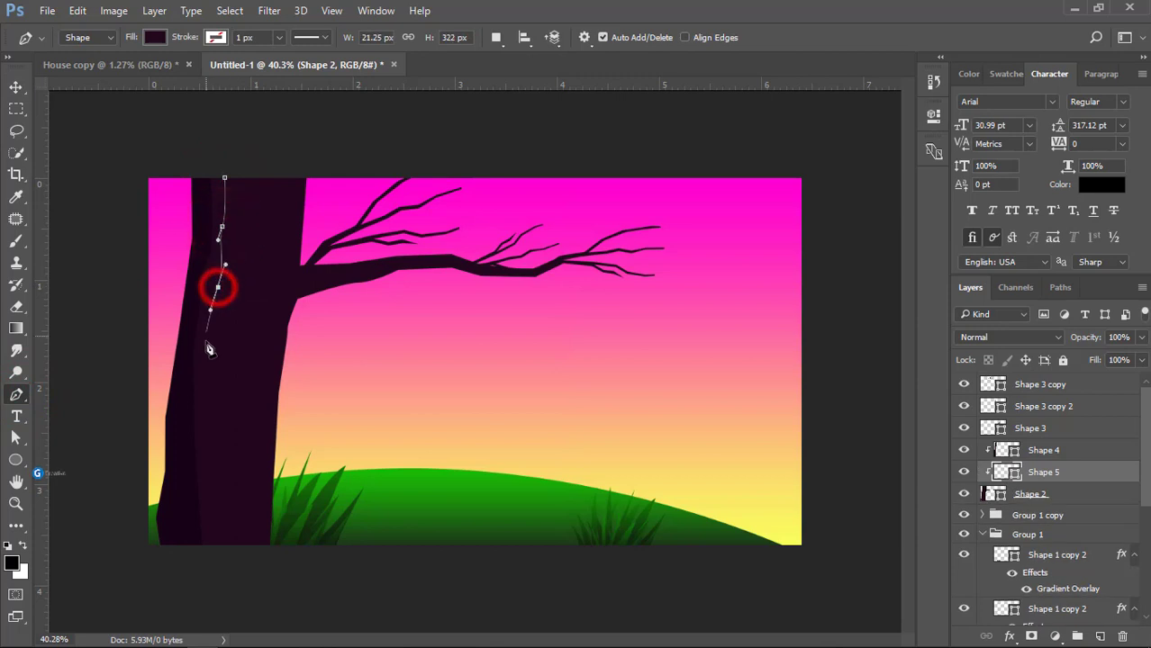
drag(206, 371, 211, 408)
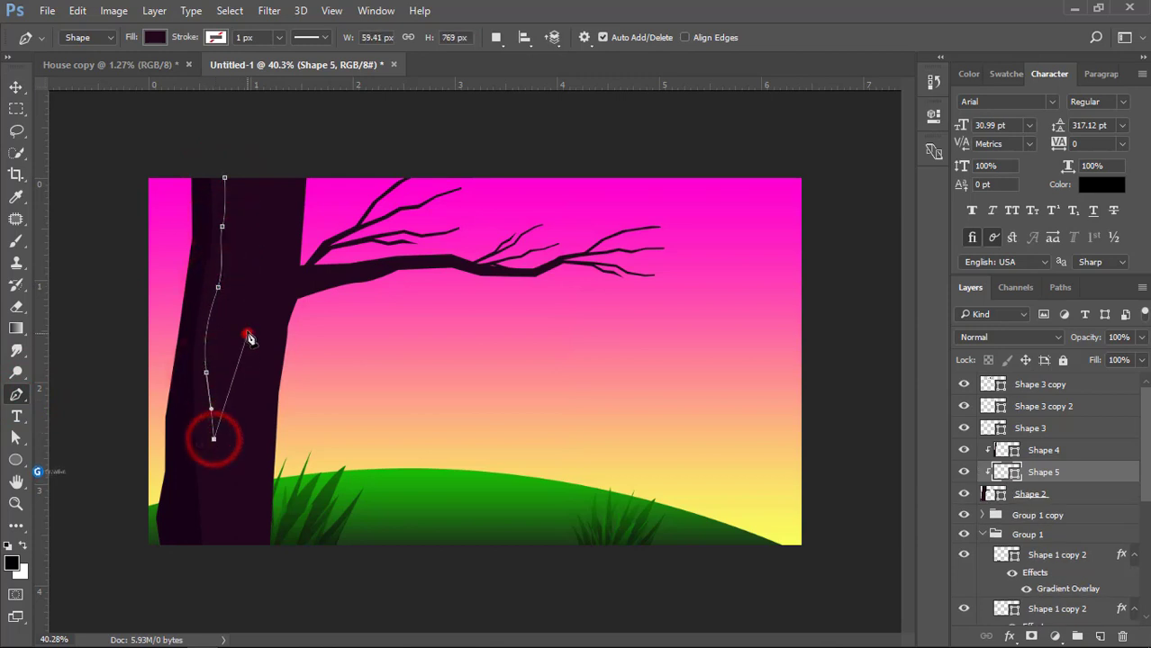
drag(247, 334, 247, 308)
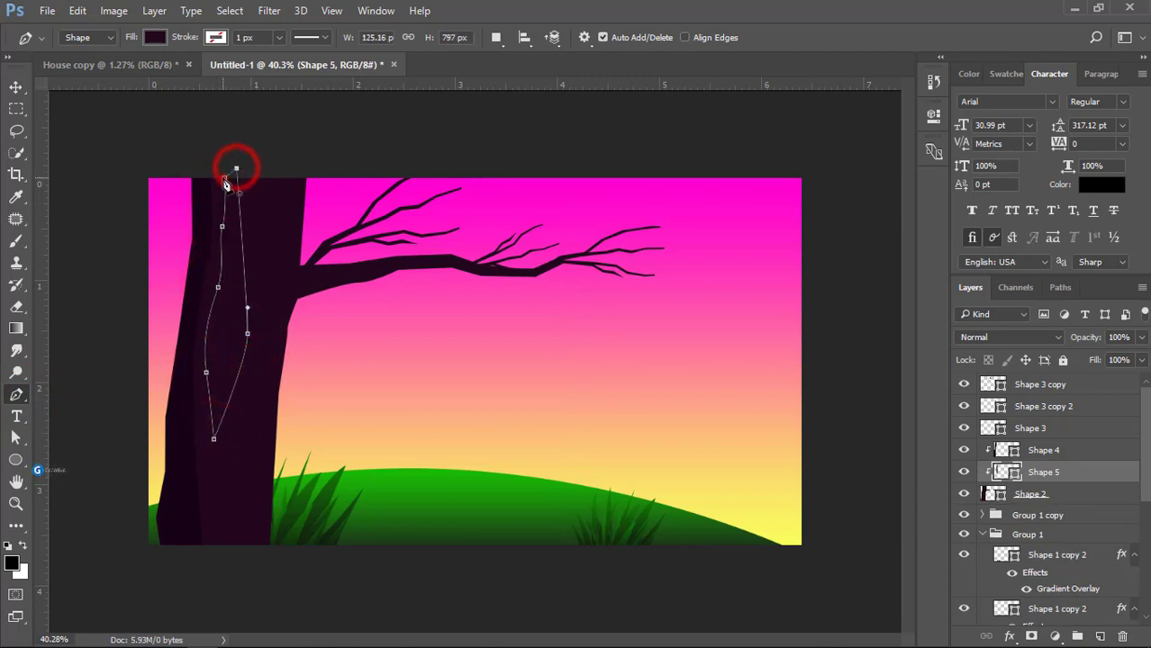
- Set the bark highlight's fill color to #26041f
double_click(1008, 474)
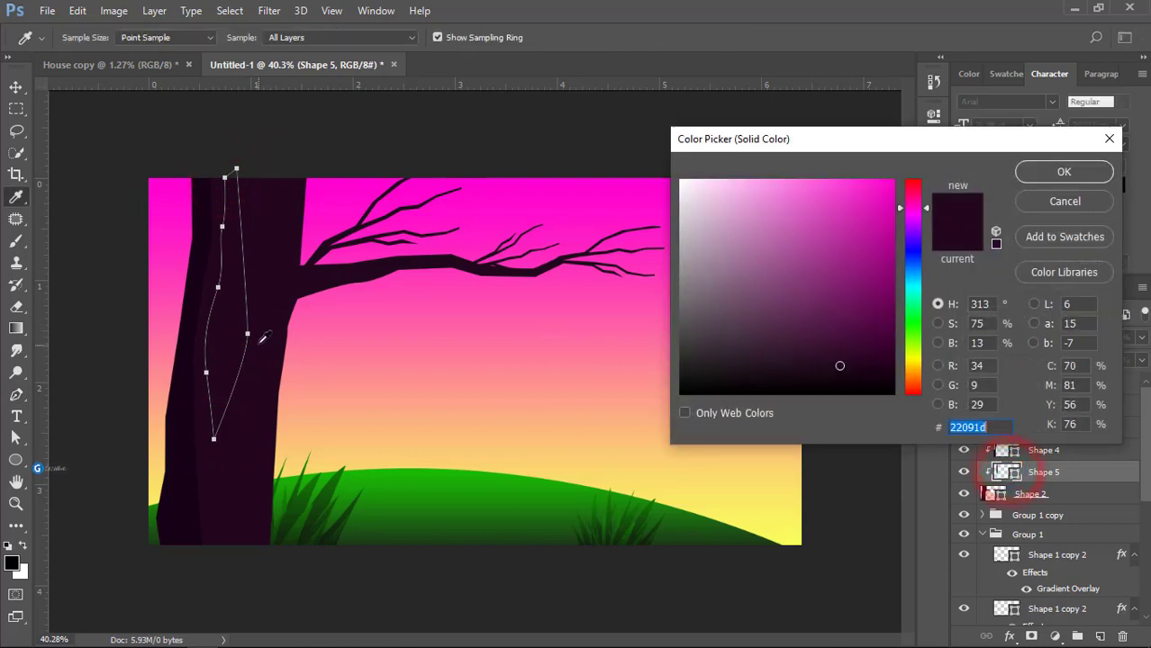
click(856, 357)
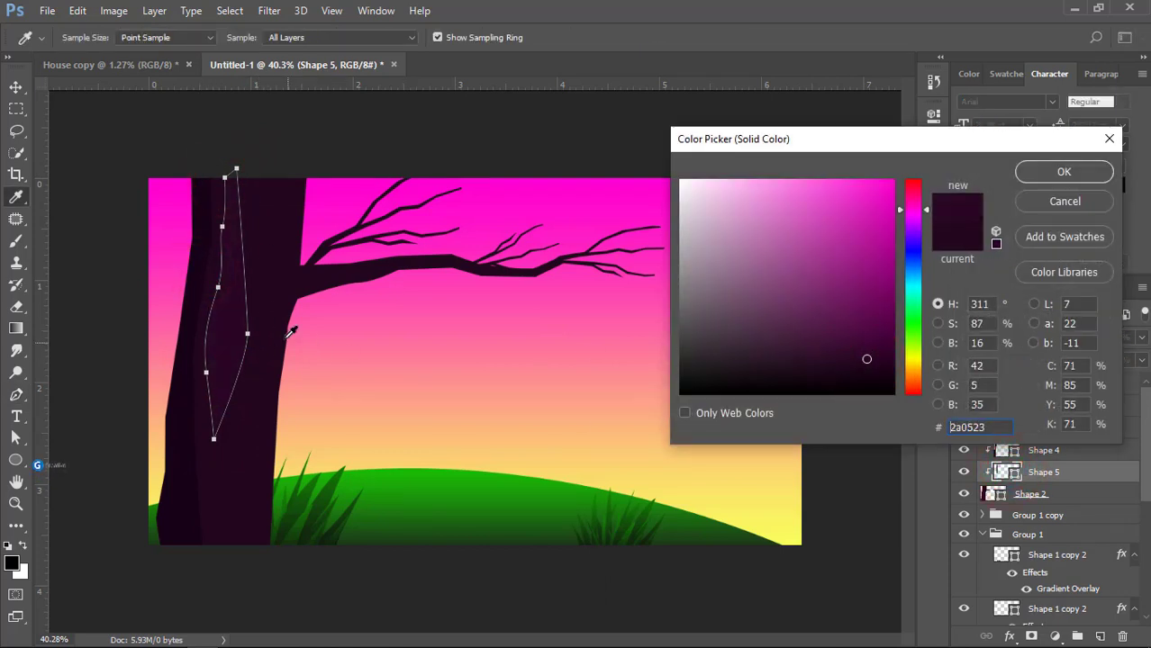
drag(853, 365, 870, 356)
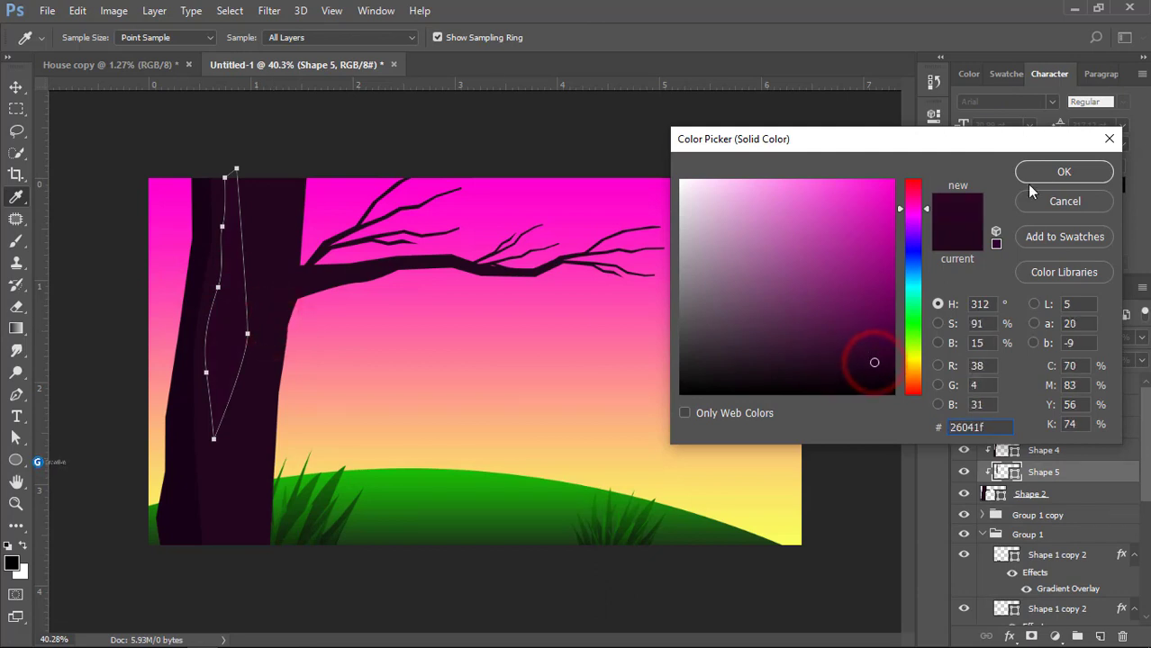
click(1036, 171)
click(16, 86)
click(164, 116)
scroll(219, 314, up, 2)
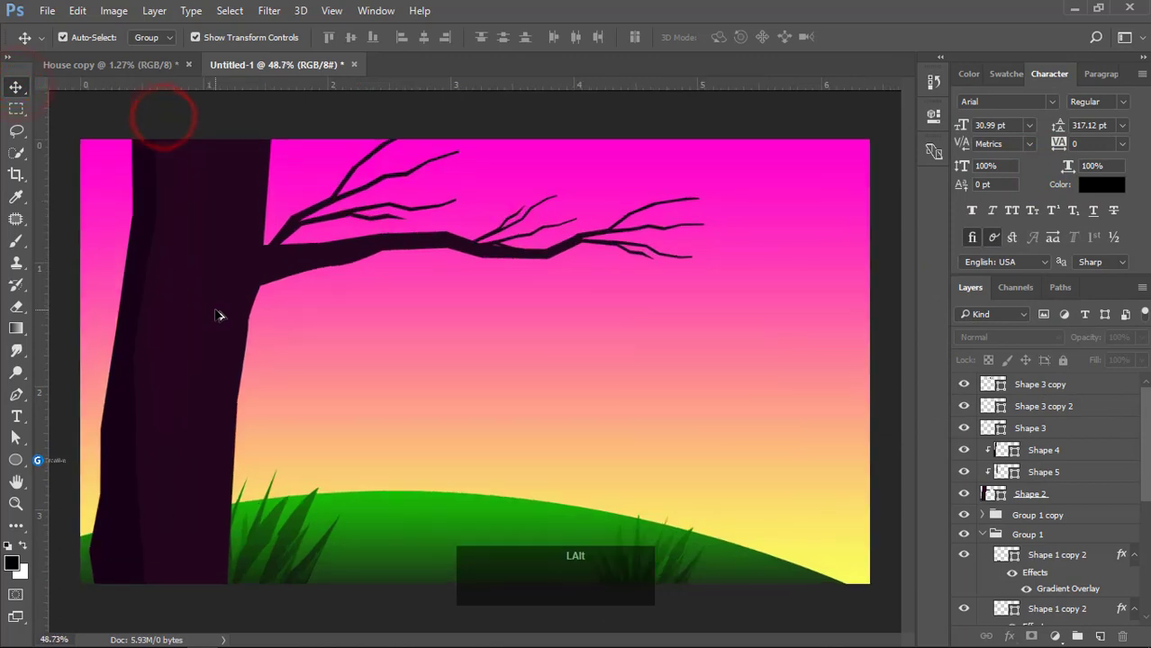
- Change the bark highlight's fill to the lighter purple #391331
click(219, 293)
click(186, 307)
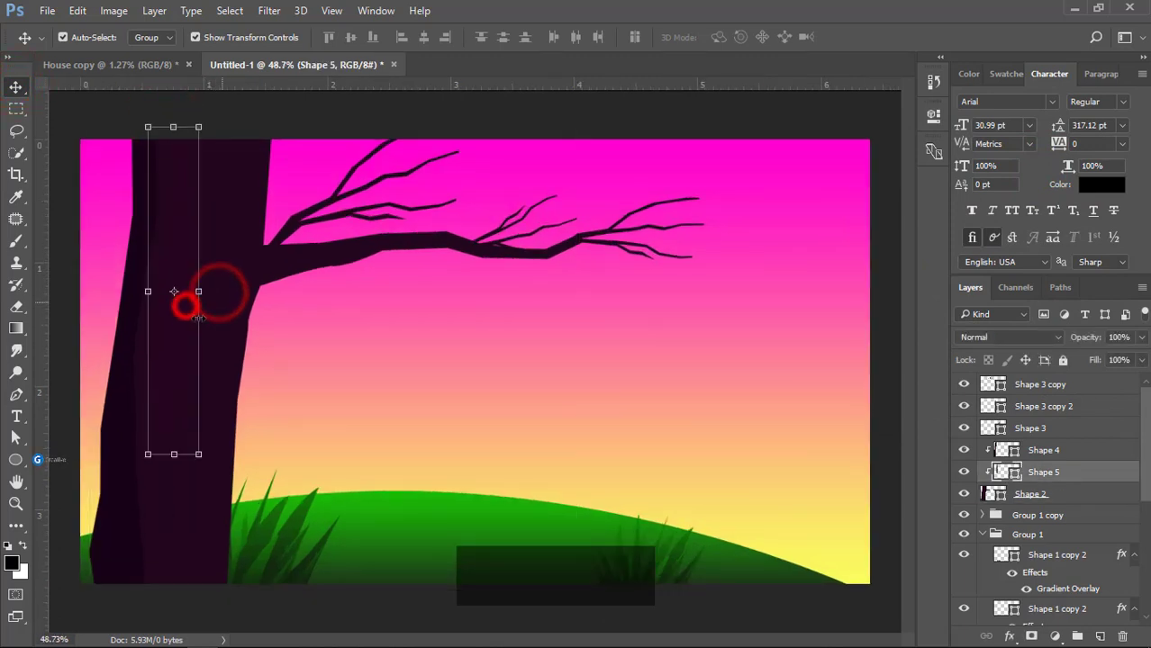
double_click(1016, 473)
click(787, 346)
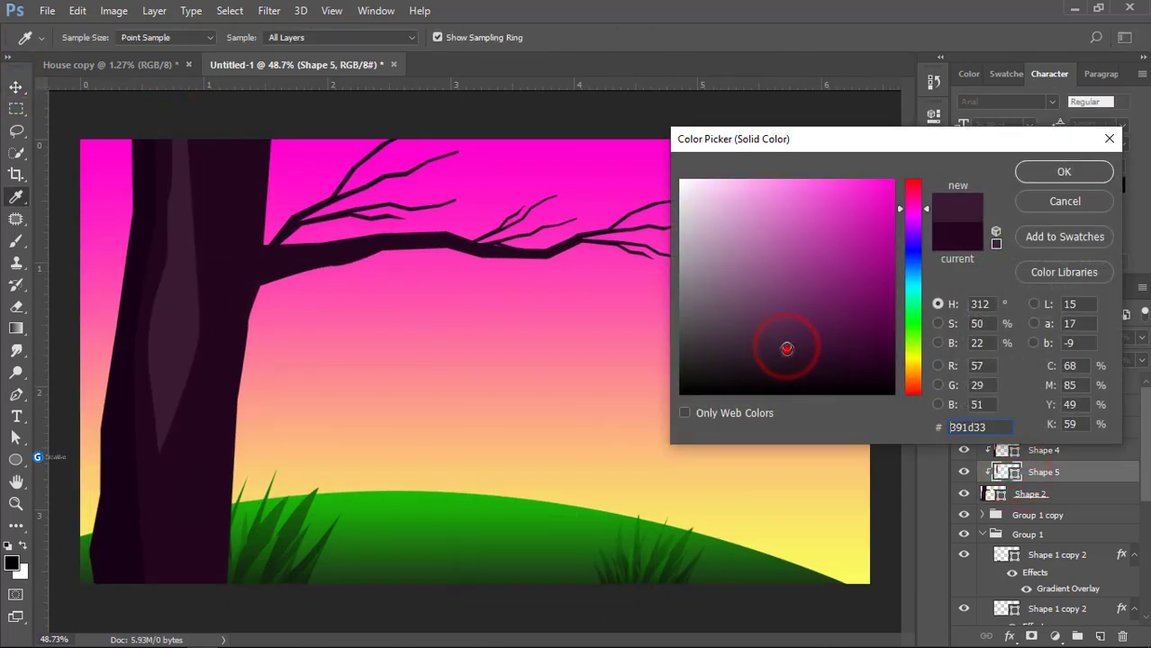
click(789, 363)
click(808, 363)
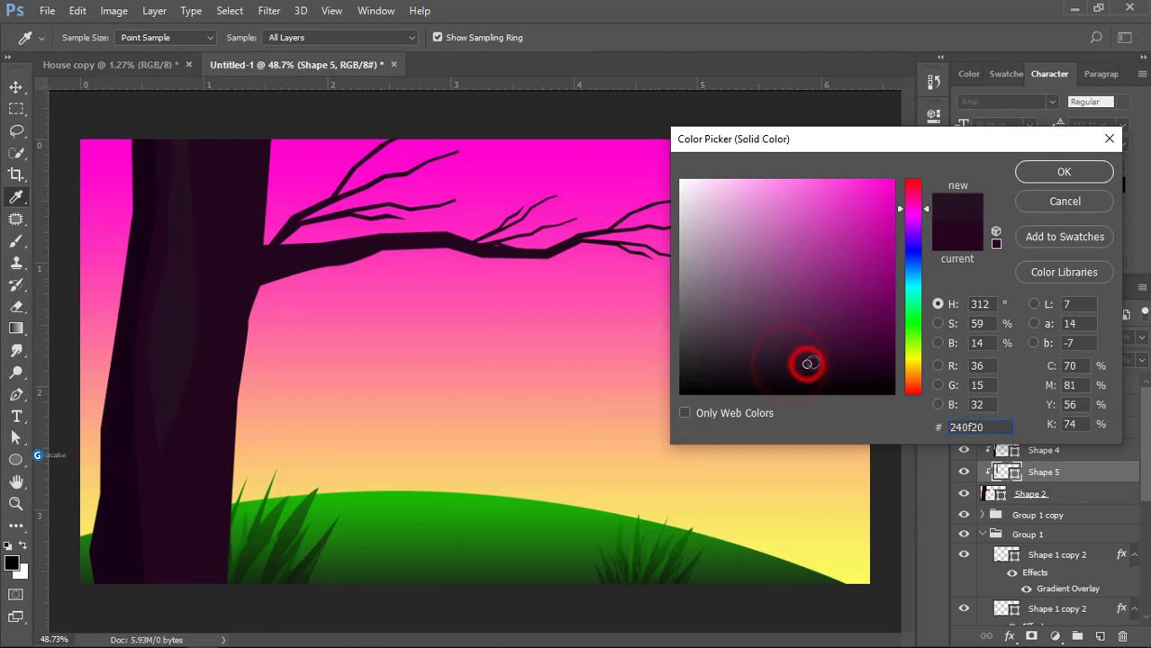
click(822, 346)
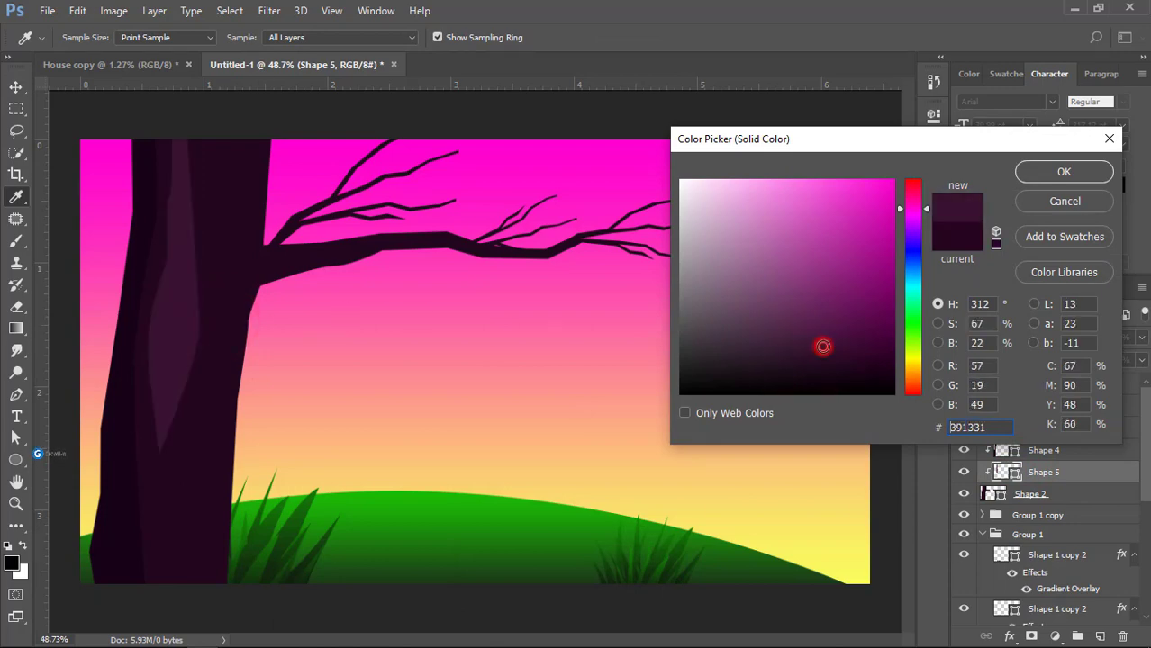
click(1062, 176)
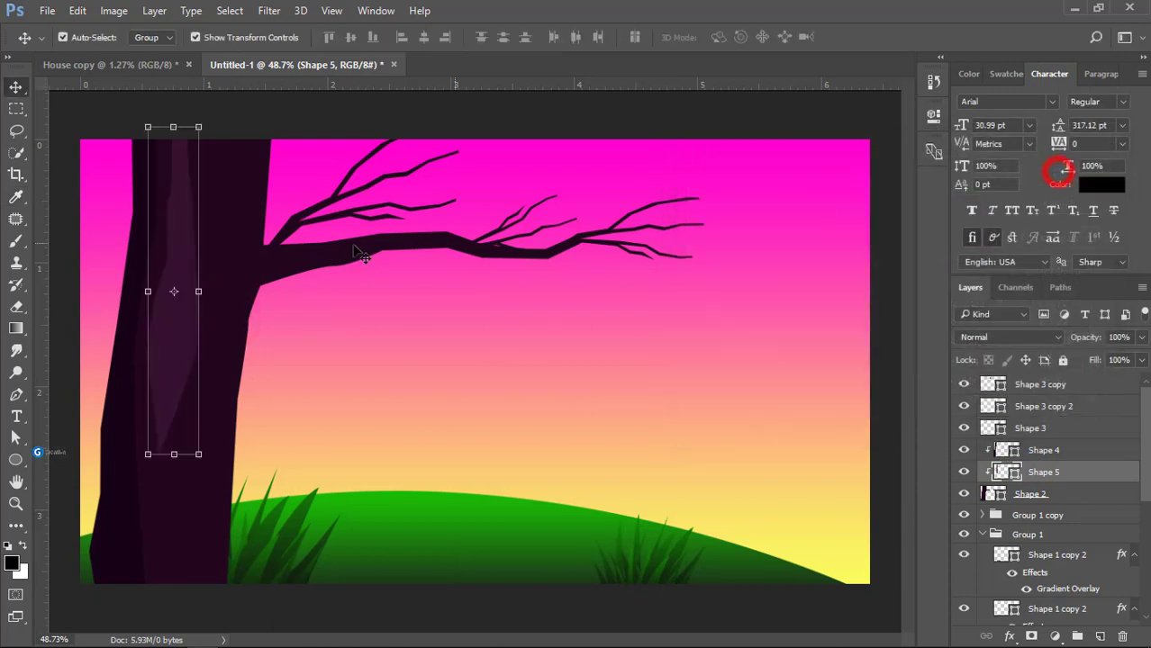
- Draw a small, narrow leaf-like Pen shape, about 52 by 316 px, inside the lower part of the bark highlight
click(16, 394)
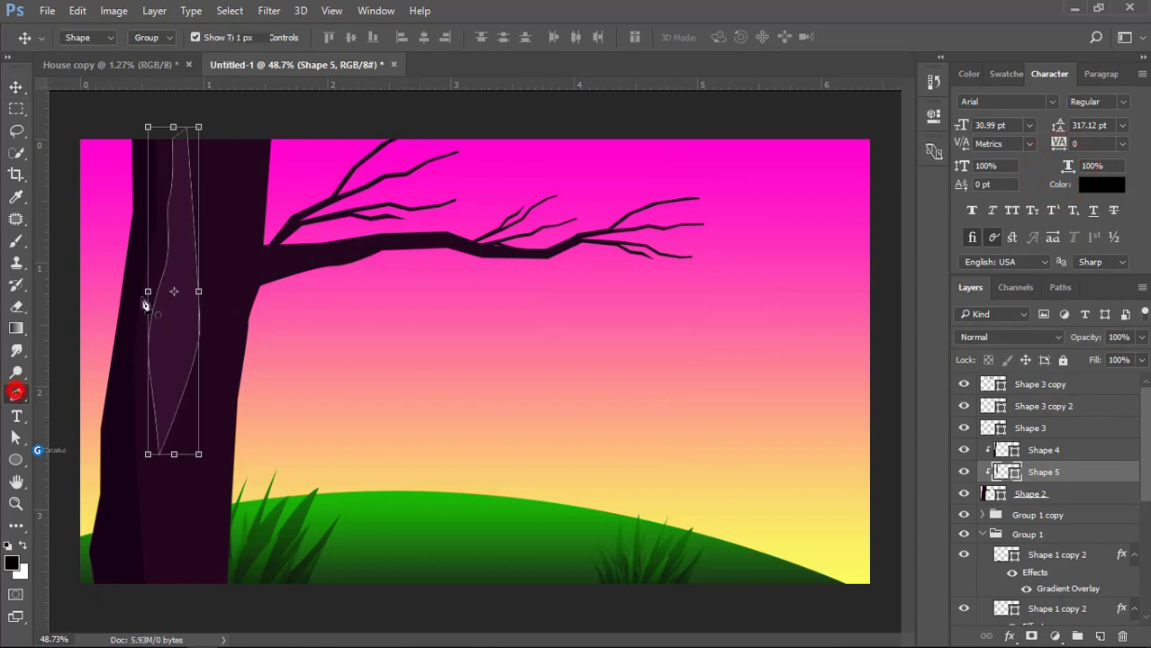
click(180, 261)
drag(162, 321, 166, 373)
click(165, 394)
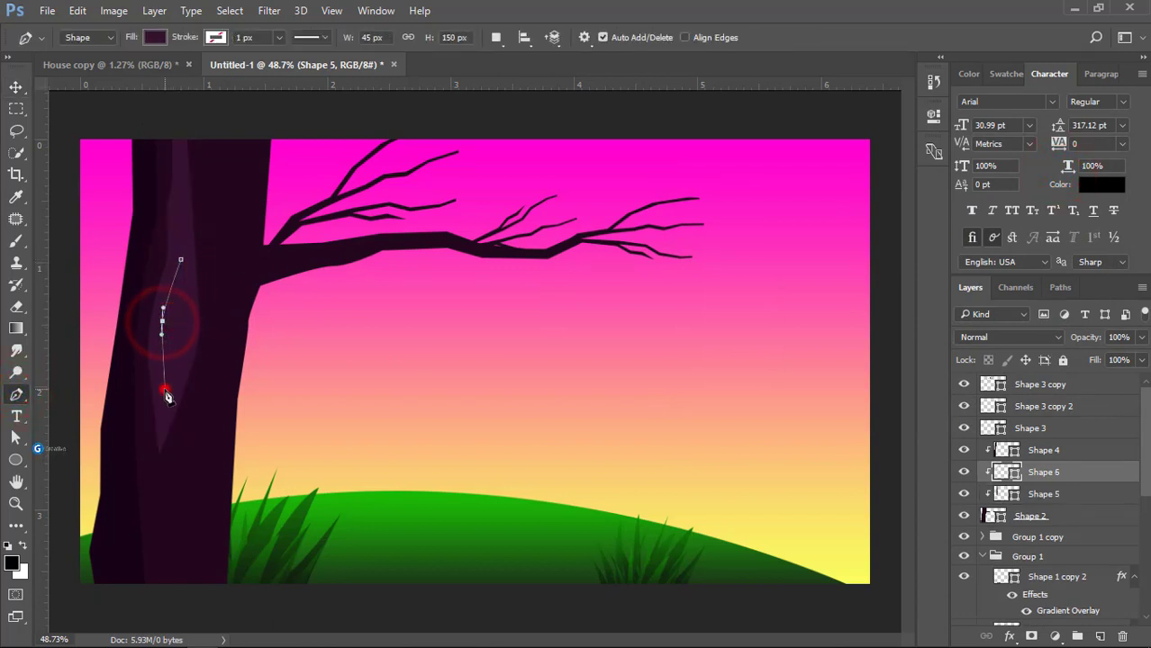
click(182, 341)
click(181, 260)
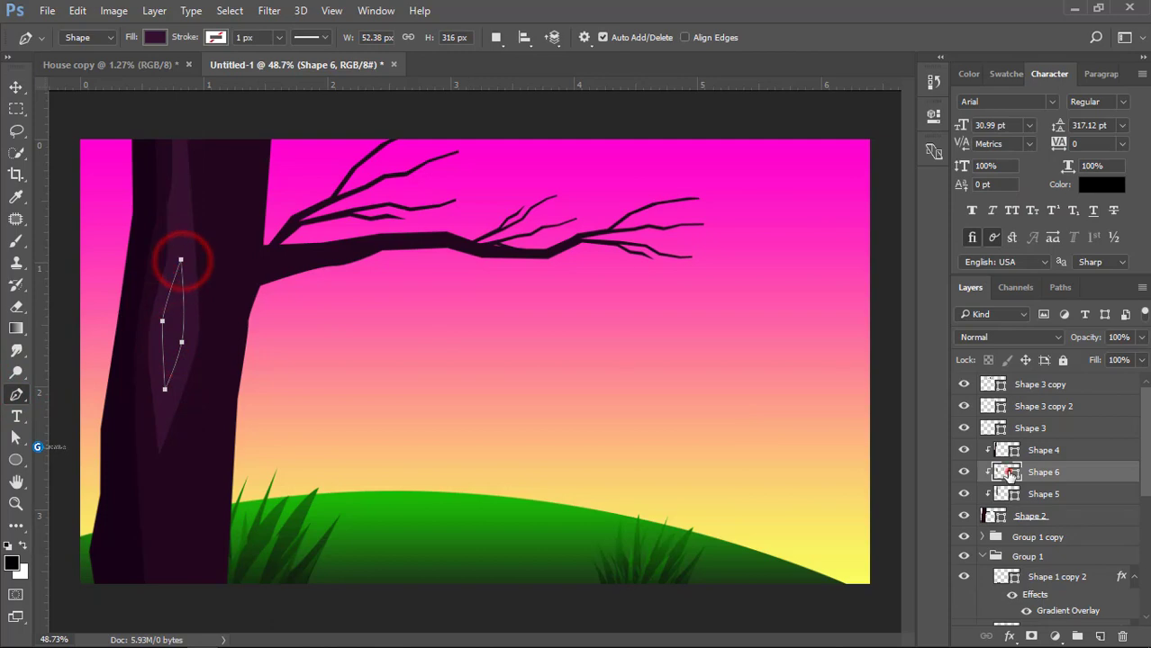
- Fill the small inner bark shape with the dark purple #22091d sampled from the trunk, and deselect it
double_click(1008, 473)
click(190, 397)
click(1028, 171)
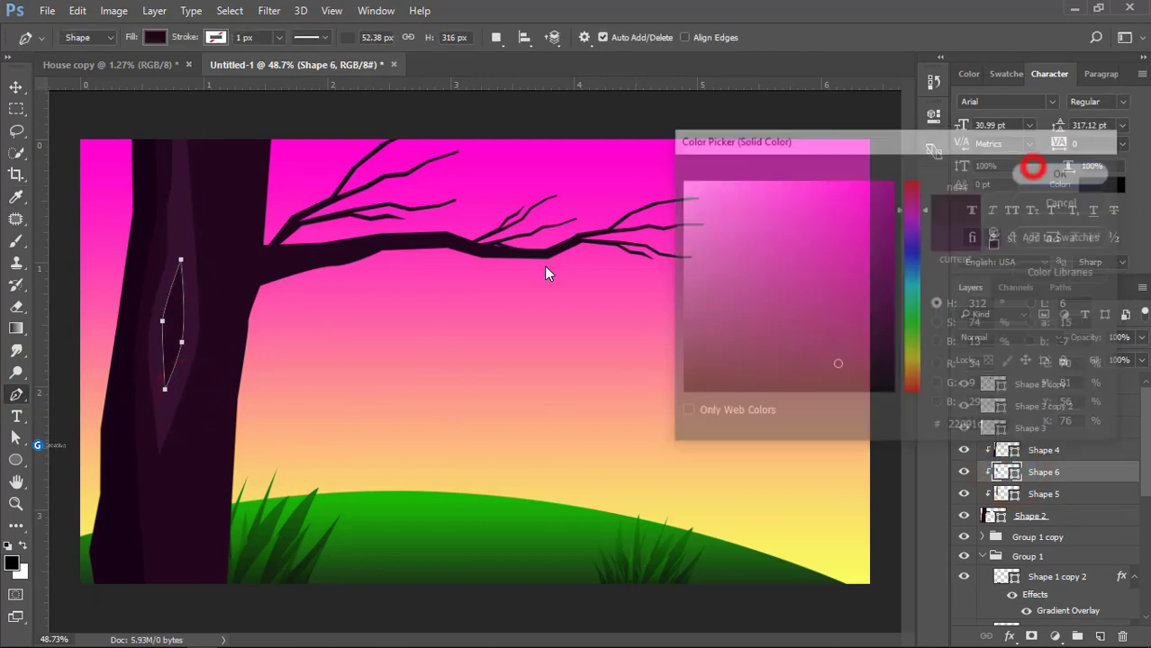
click(17, 87)
click(423, 358)
scroll(222, 356, down, 3)
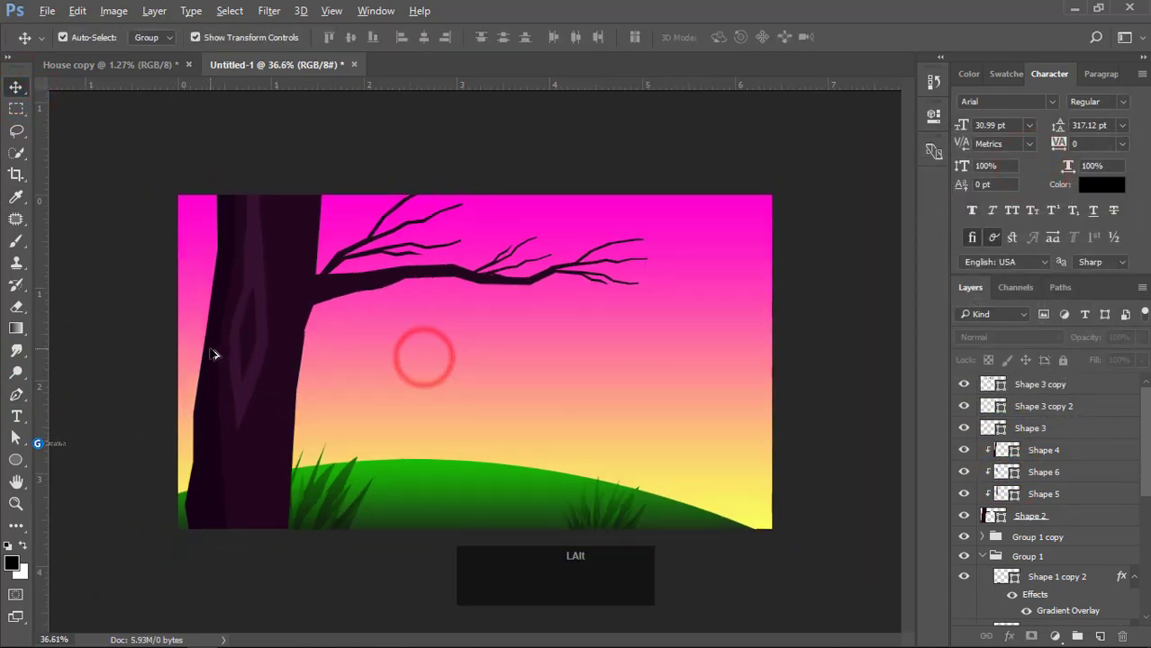
scroll(215, 381, up, 2)
- Draw a Pen shape about 355 by 1179 px over the trunk's branch-side edge and branch base, directly above the tree layer
click(226, 411)
click(16, 395)
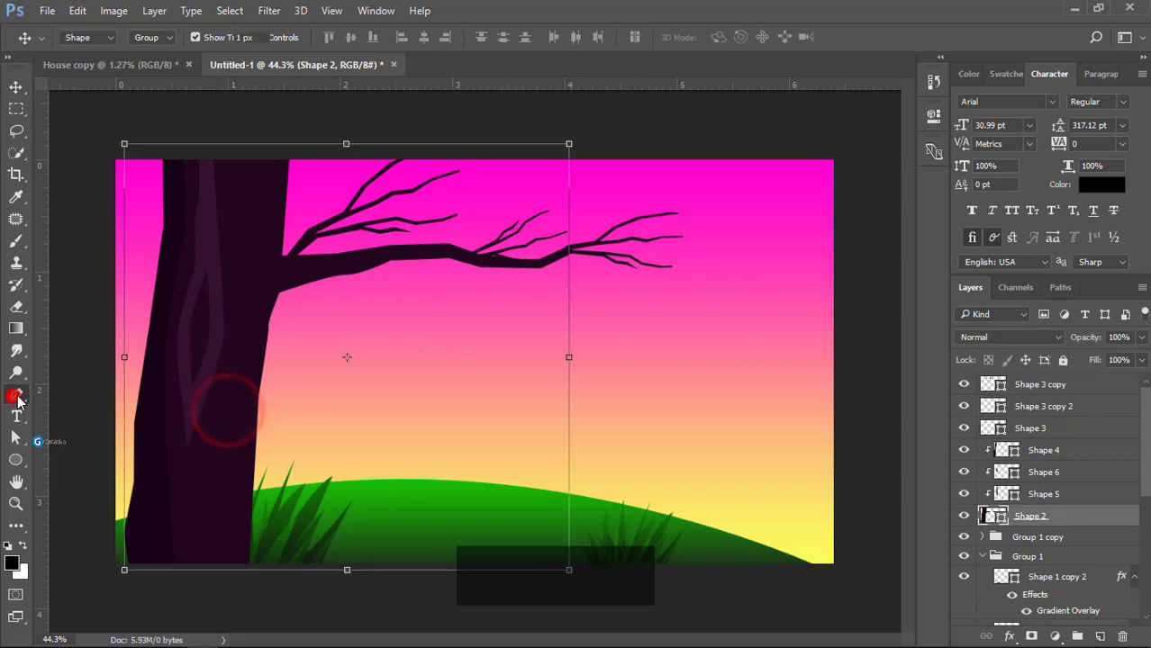
click(248, 159)
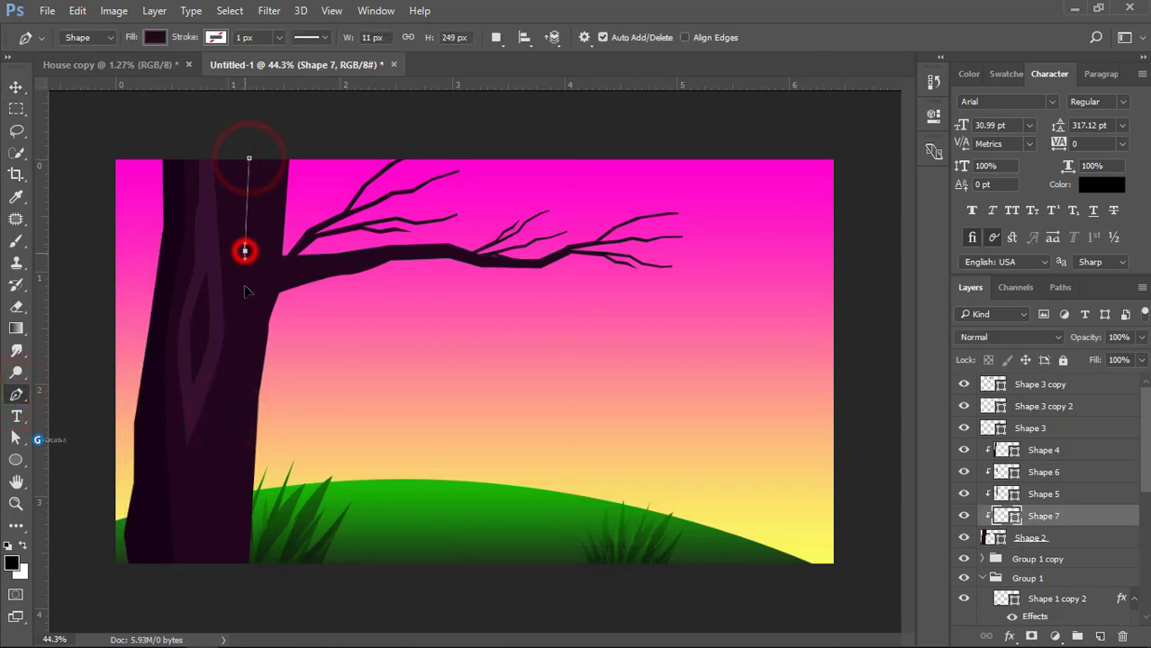
click(244, 326)
click(218, 416)
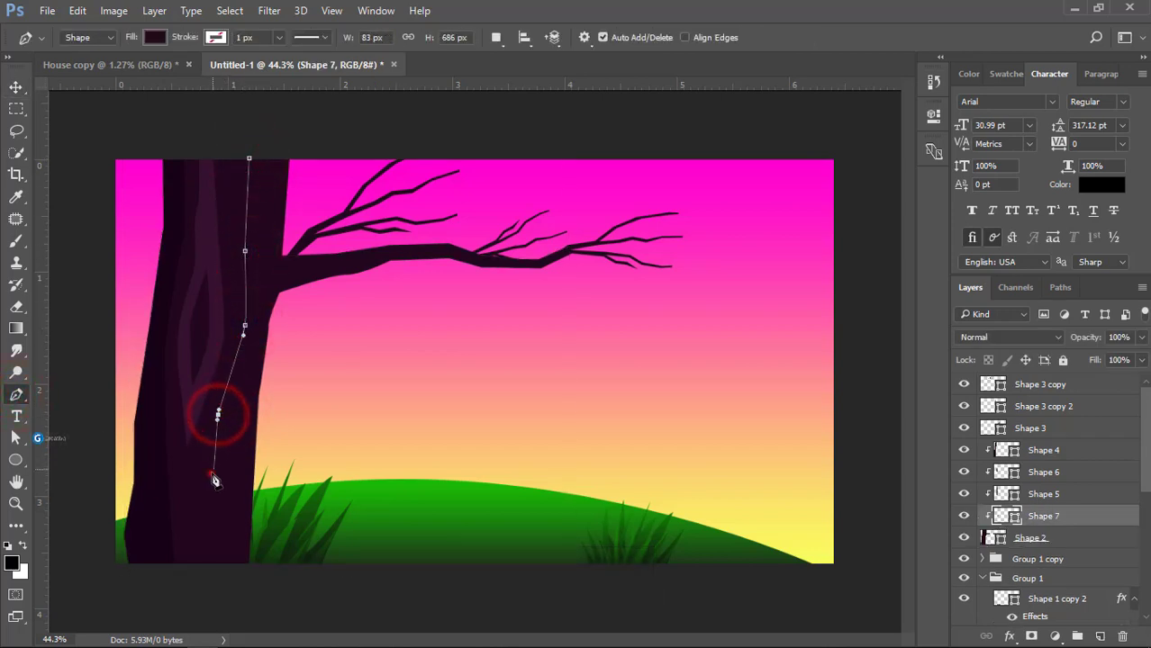
click(223, 568)
drag(241, 583, 252, 565)
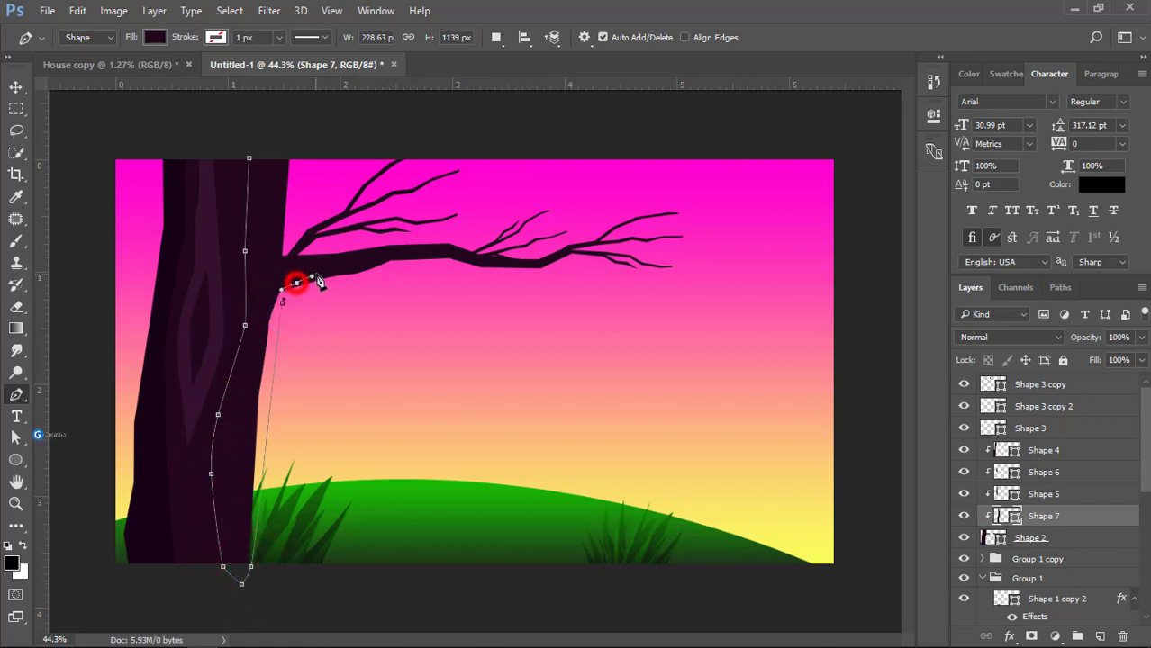
click(323, 269)
click(343, 264)
click(304, 267)
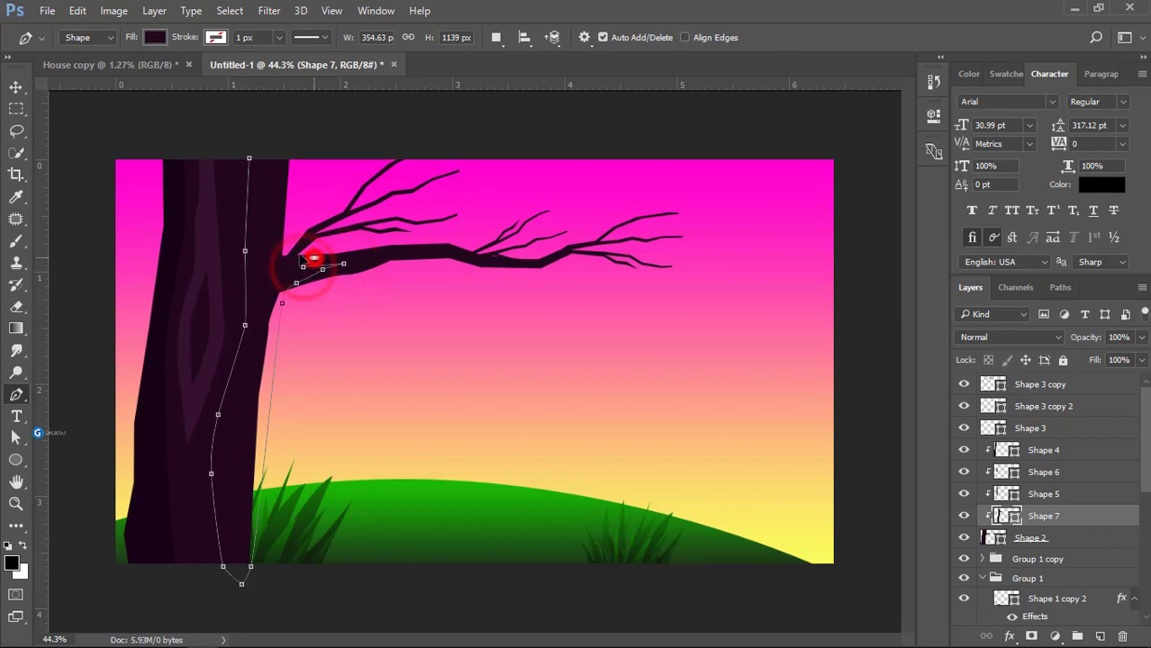
click(302, 143)
click(249, 160)
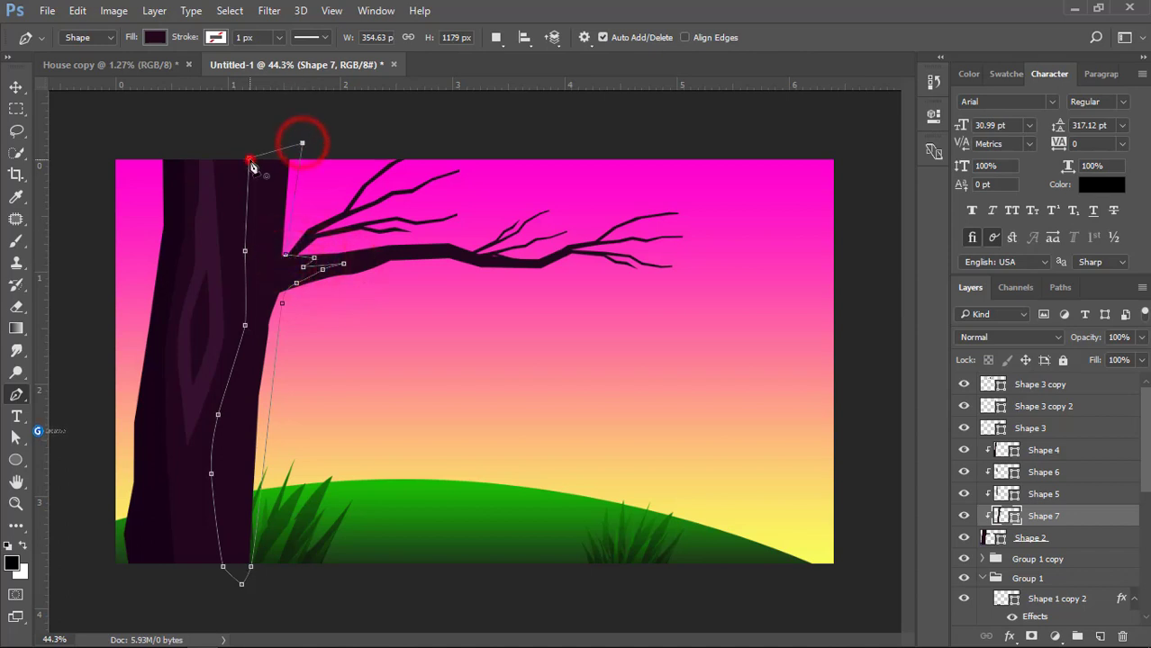
- Set the fill of the new trunk edge shape to the purple #3f0d35, and deselect it
double_click(1006, 516)
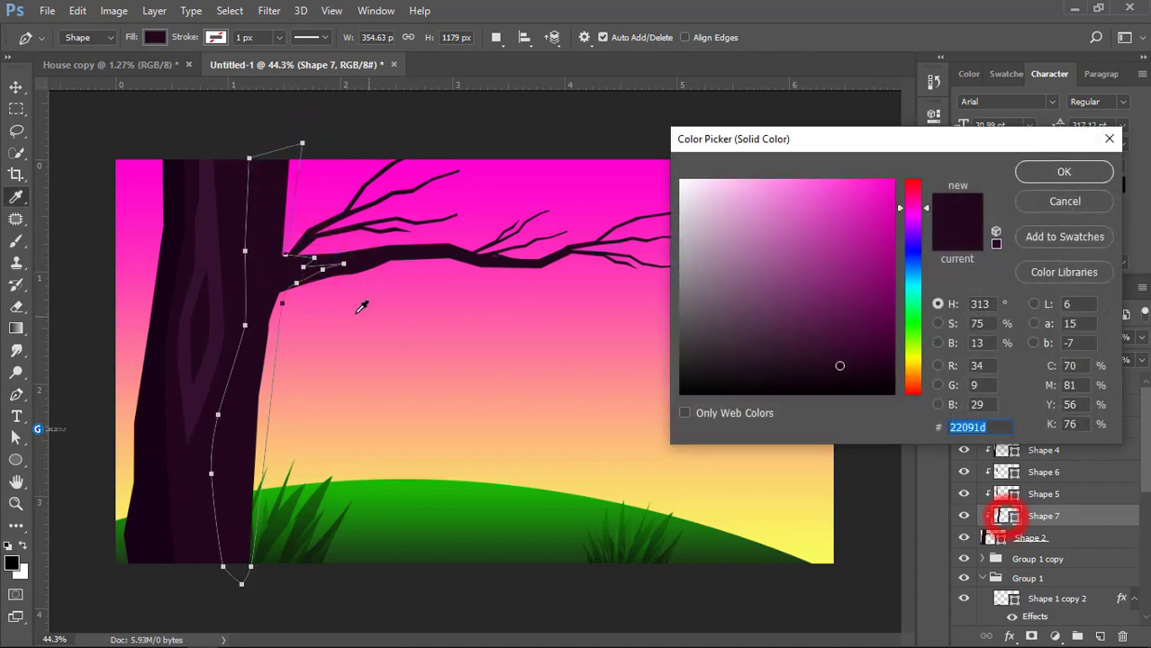
click(779, 348)
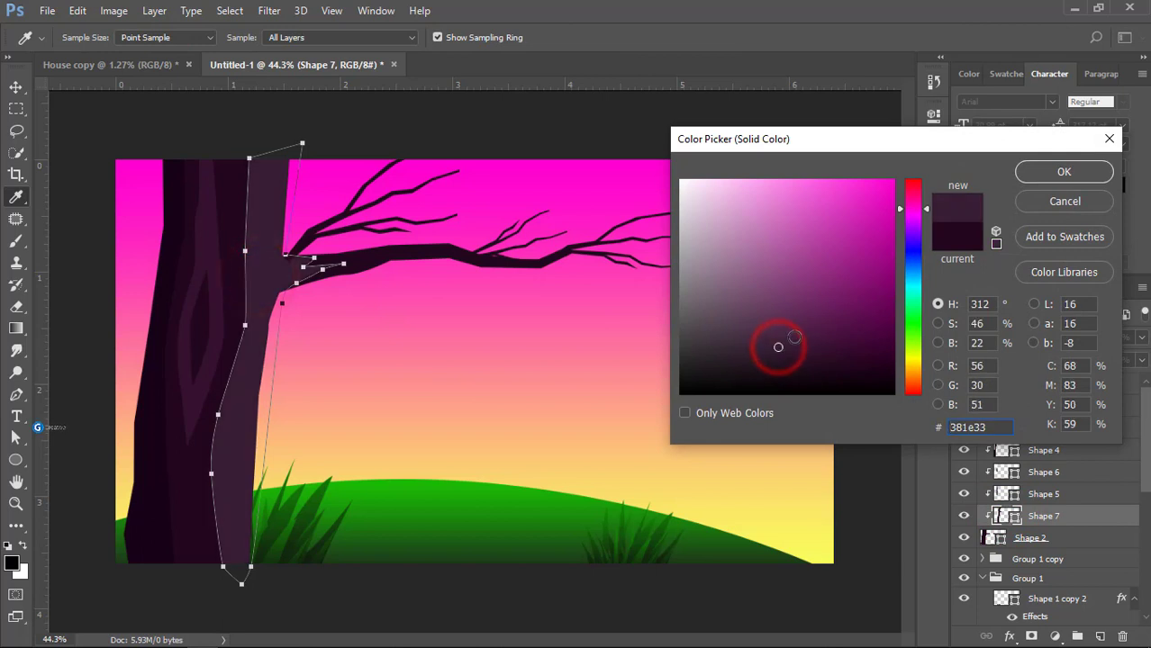
drag(794, 337, 841, 341)
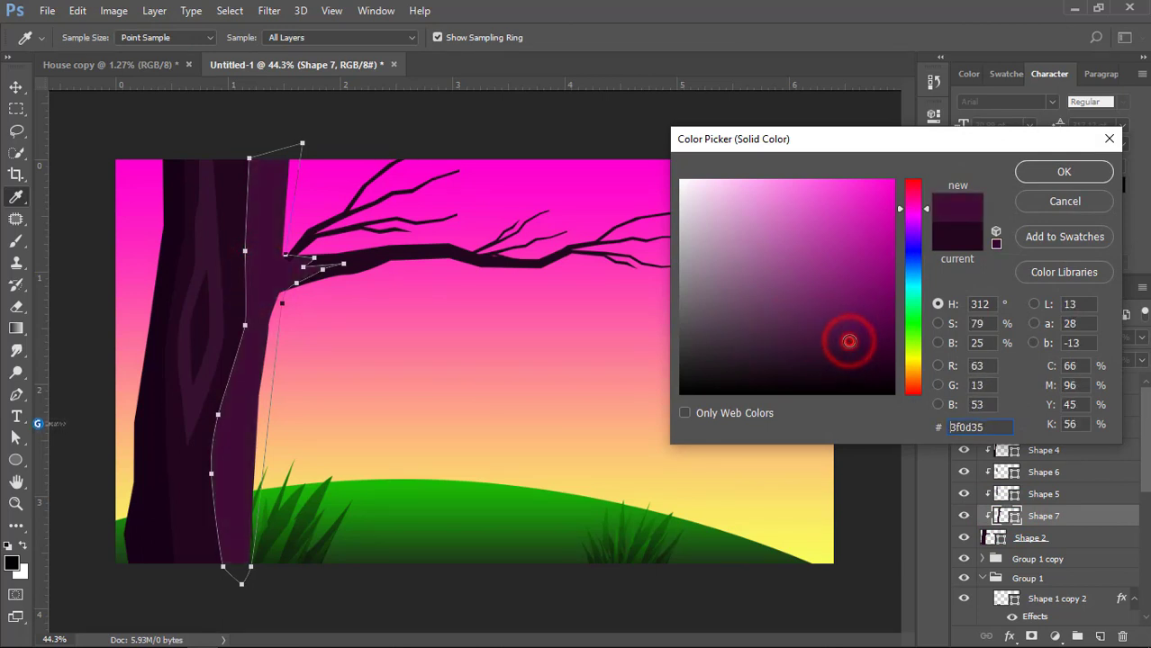
click(1032, 170)
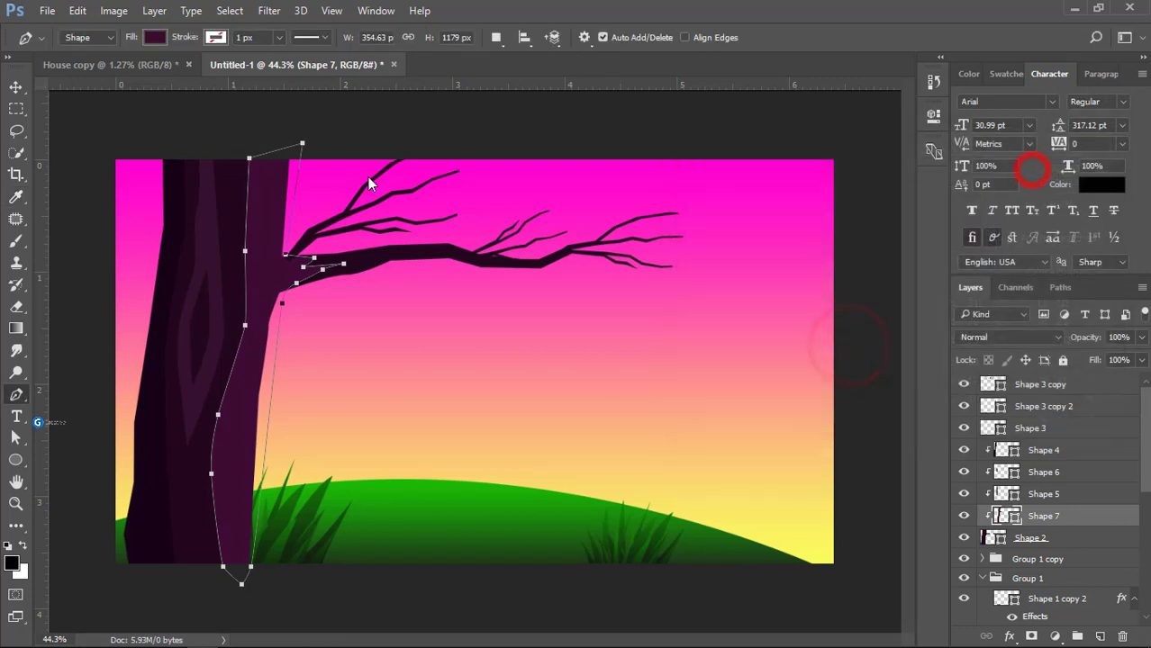
click(16, 87)
click(104, 141)
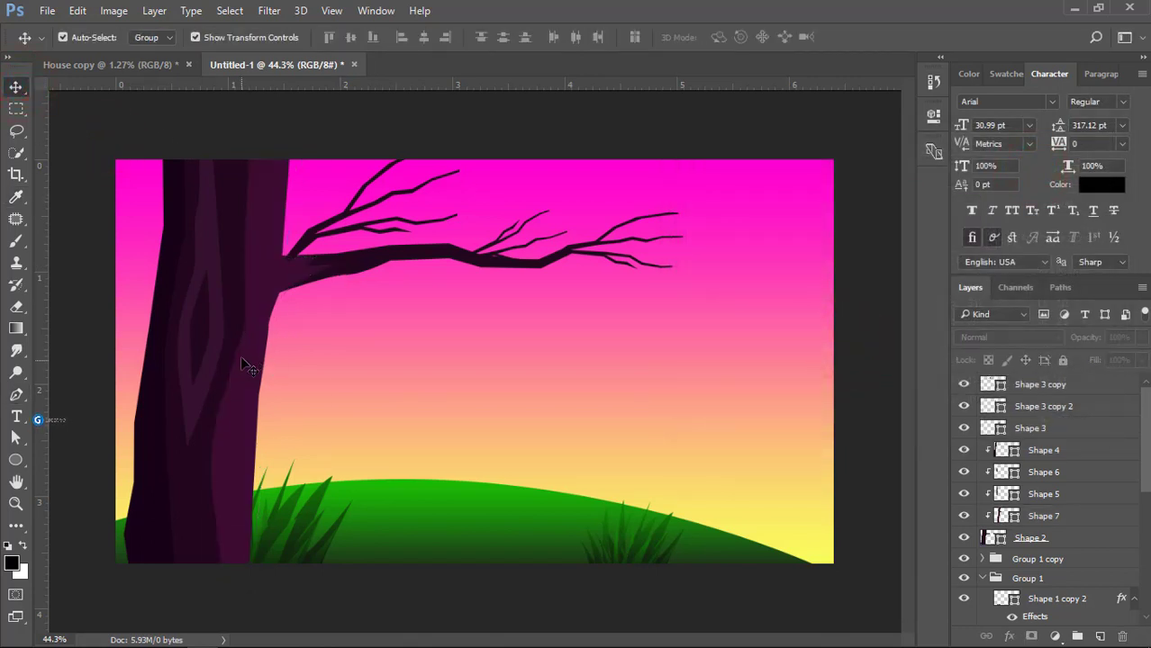
alt+scroll(426, 406, down, 2)
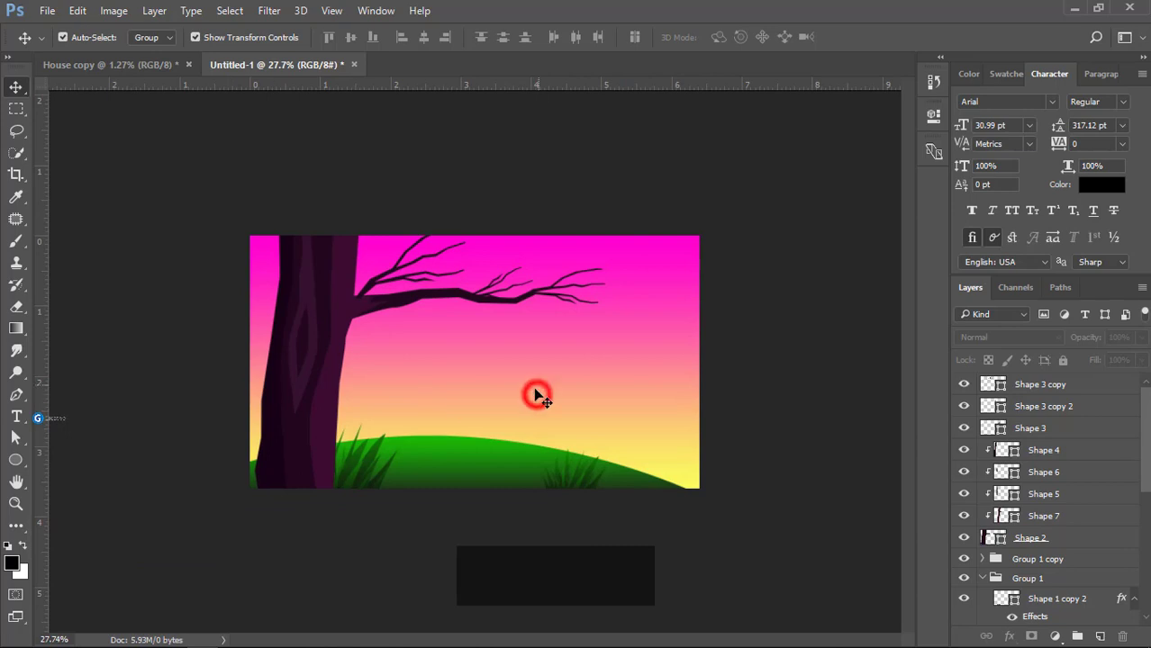
- Add a linear Gradient Overlay at a 0° angle to the branch-side trunk shape
click(329, 398)
scroll(329, 404, up, 1)
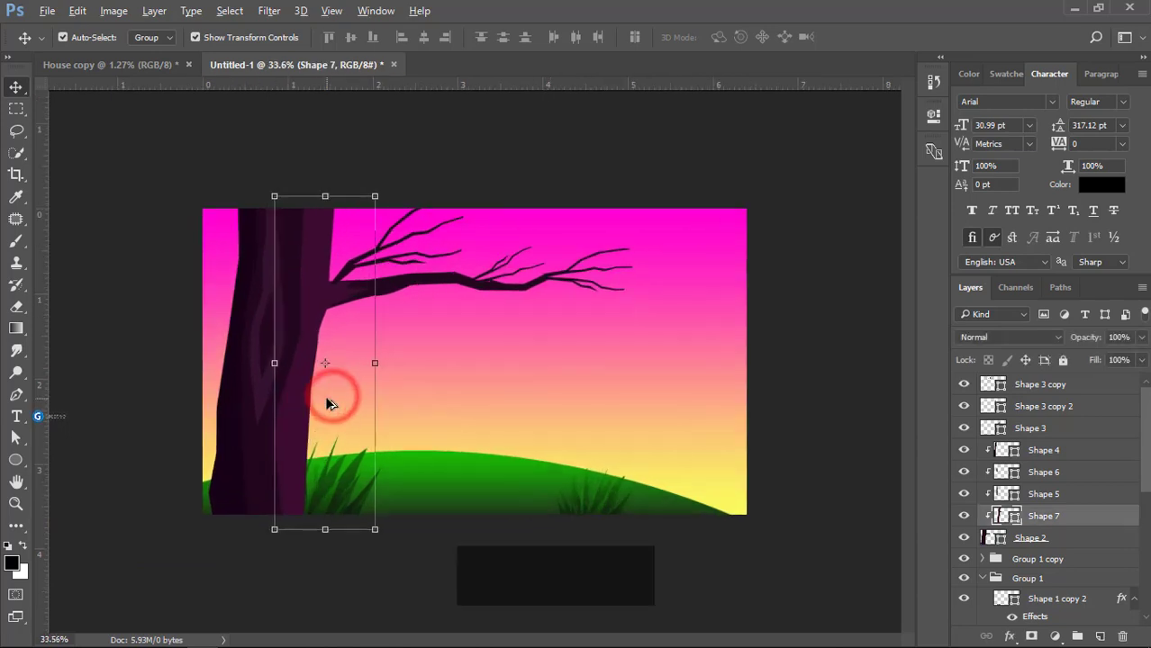
click(301, 399)
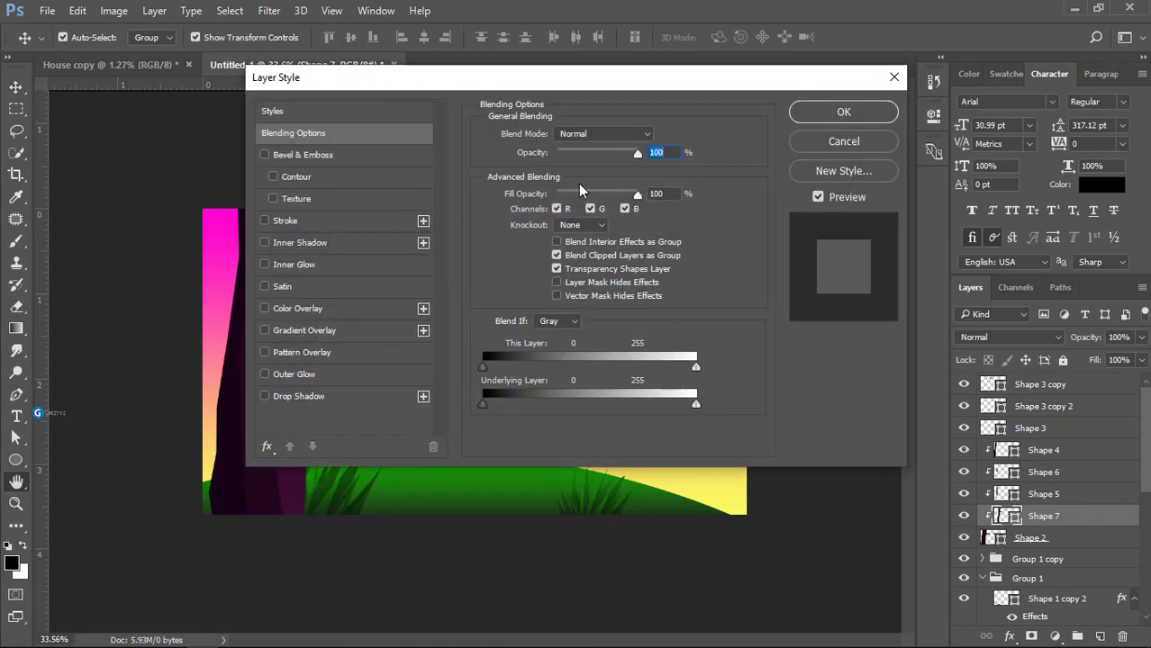
drag(449, 82, 707, 119)
click(567, 365)
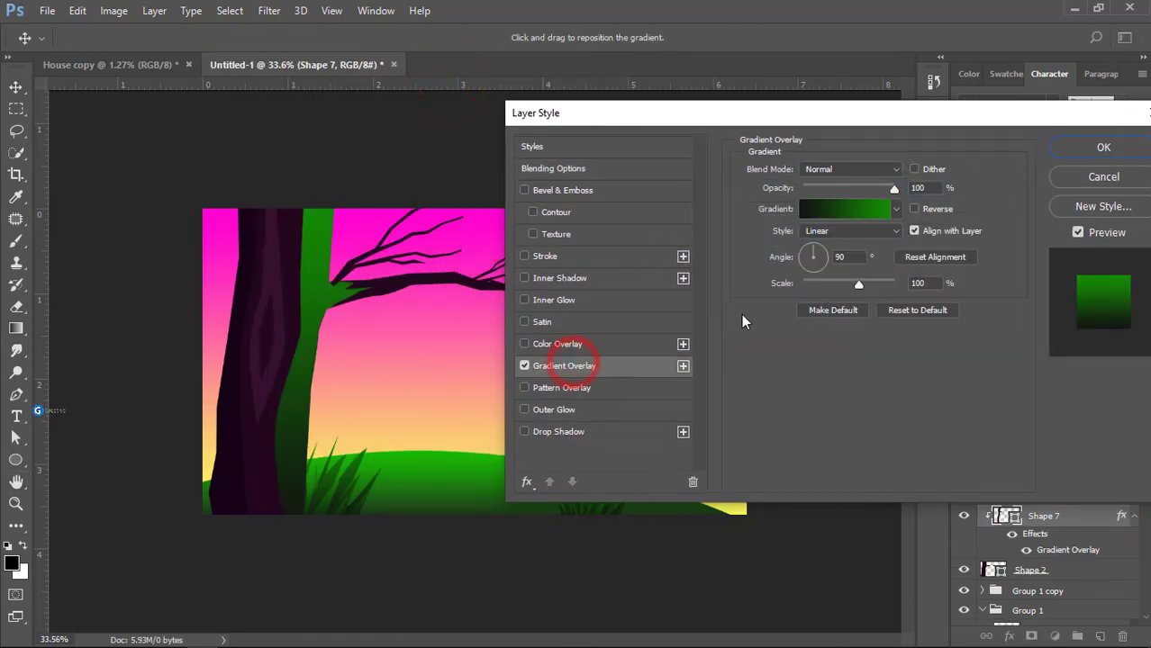
click(826, 259)
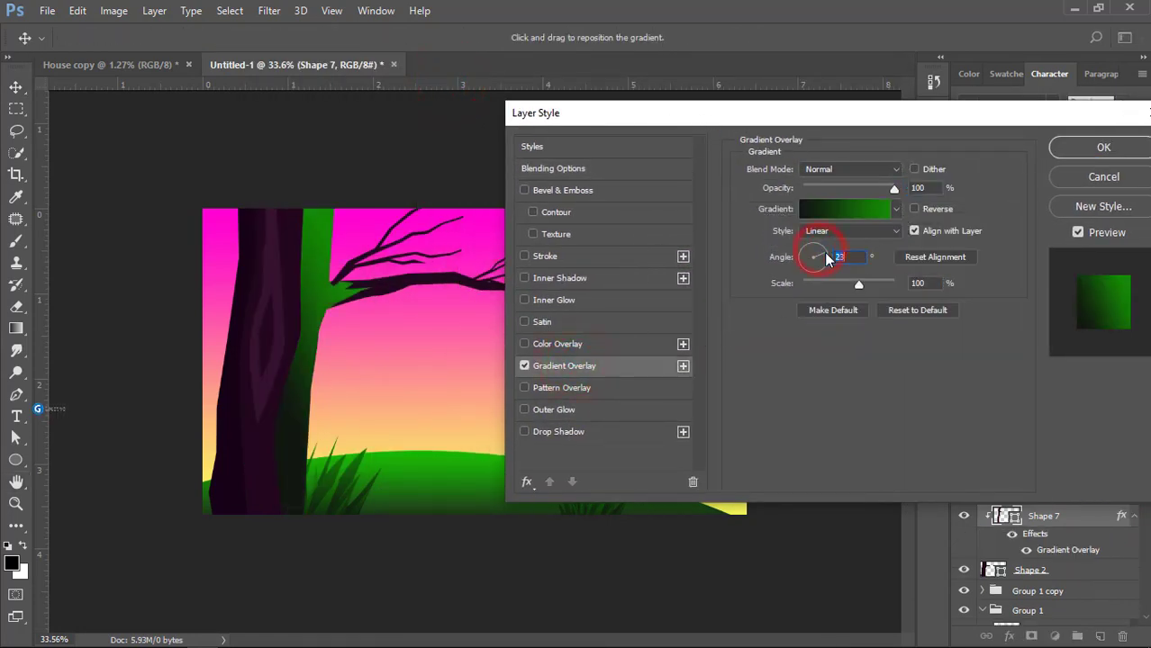
click(831, 261)
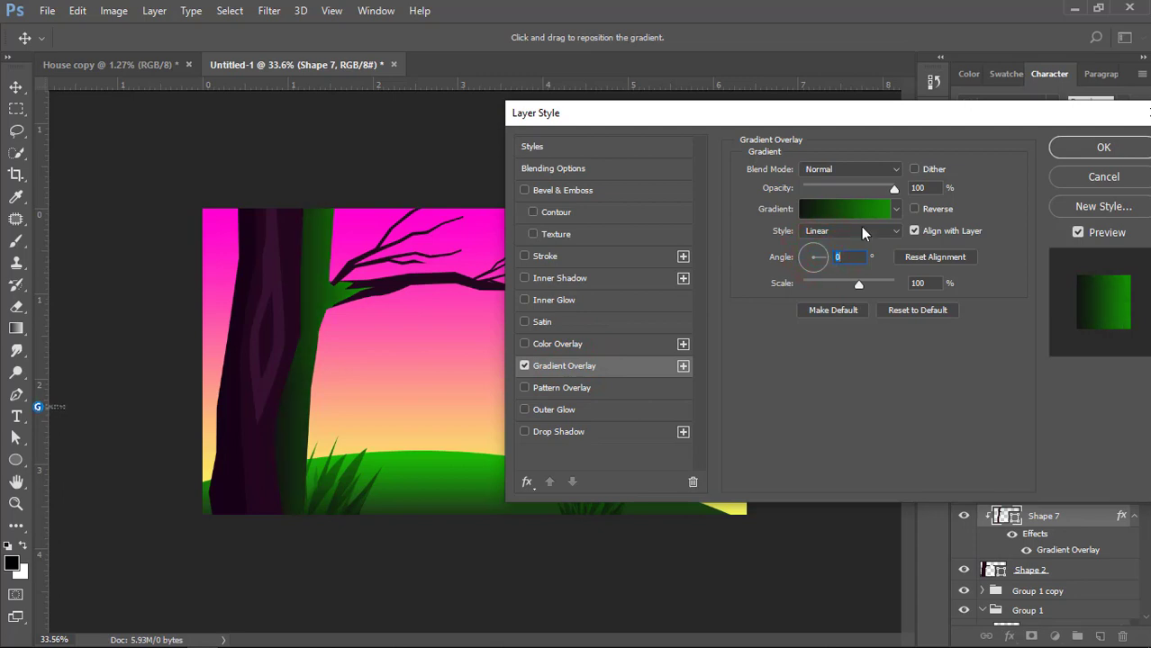
- Set the starting color stop of the trunk shape's gradient to dark purple #381230
click(847, 210)
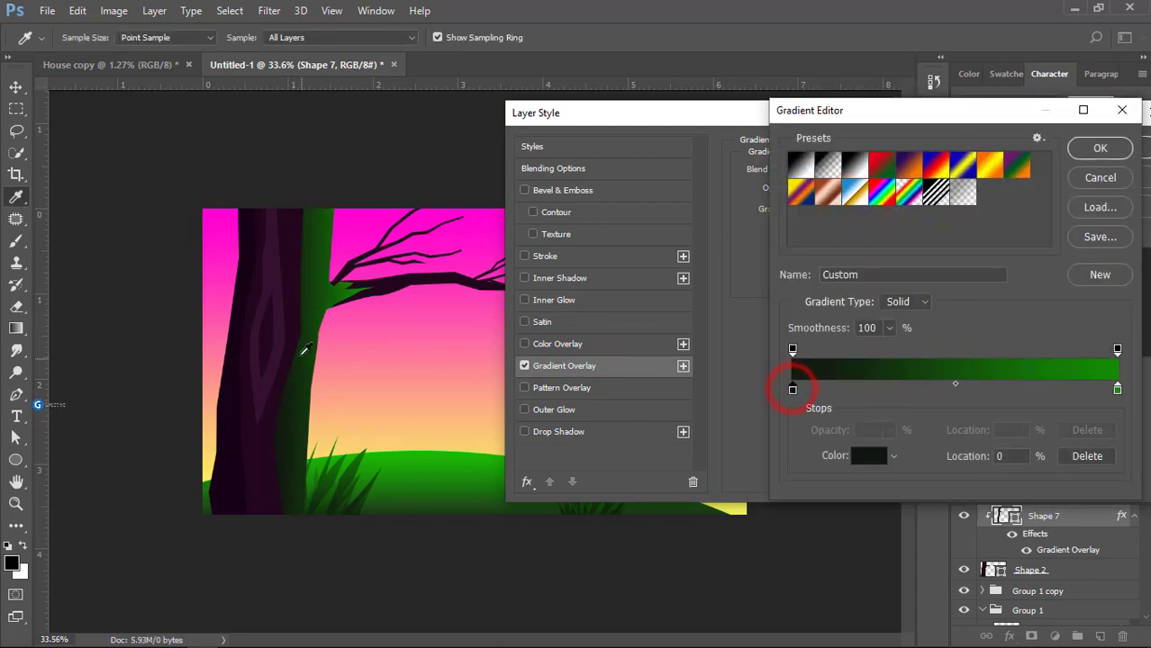
double_click(792, 389)
click(826, 347)
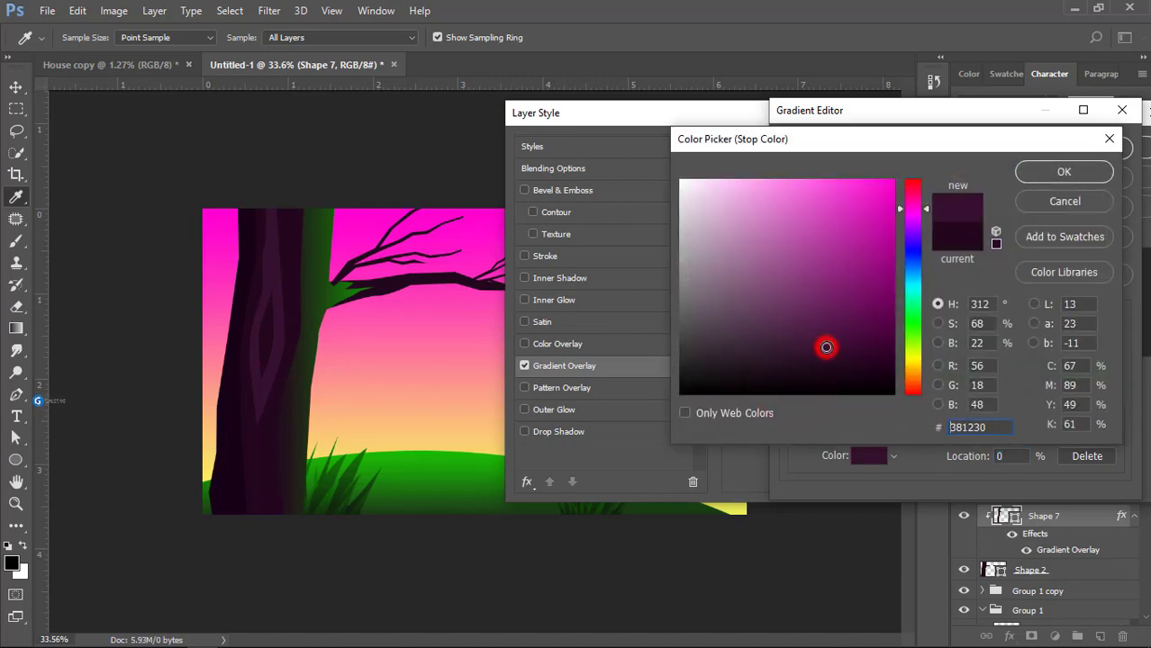
click(1063, 174)
- Set the gradient's end color stop to the muted brown #755c4d and apply the overlay to the trunk shape
click(1121, 389)
double_click(1121, 389)
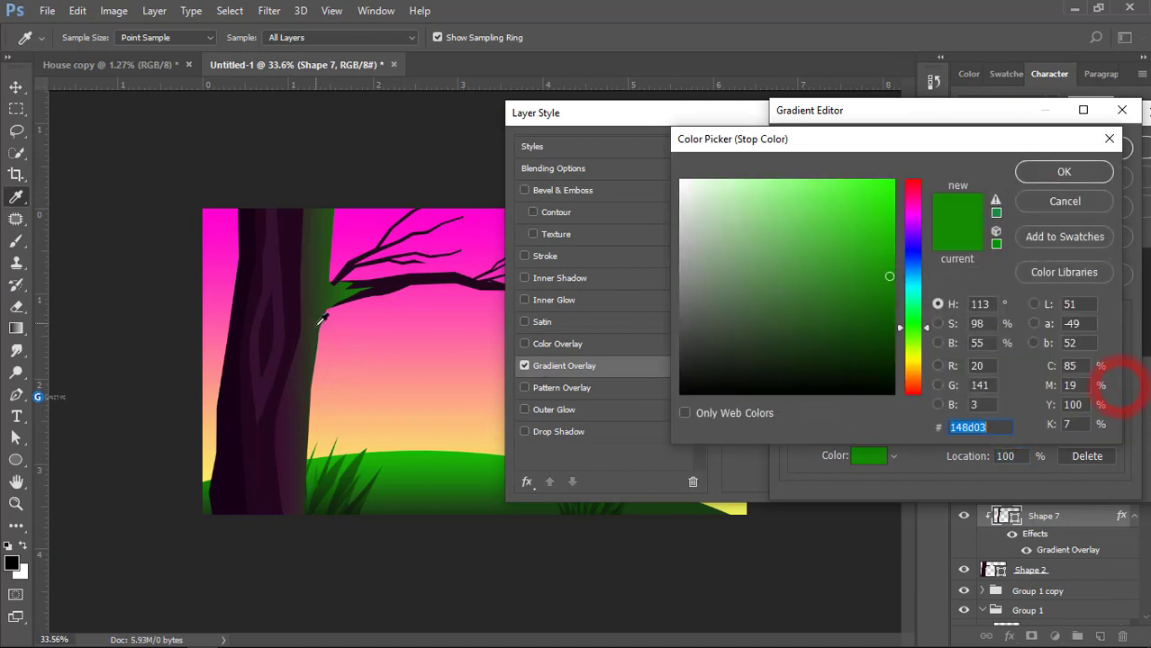
drag(323, 318, 345, 338)
click(430, 408)
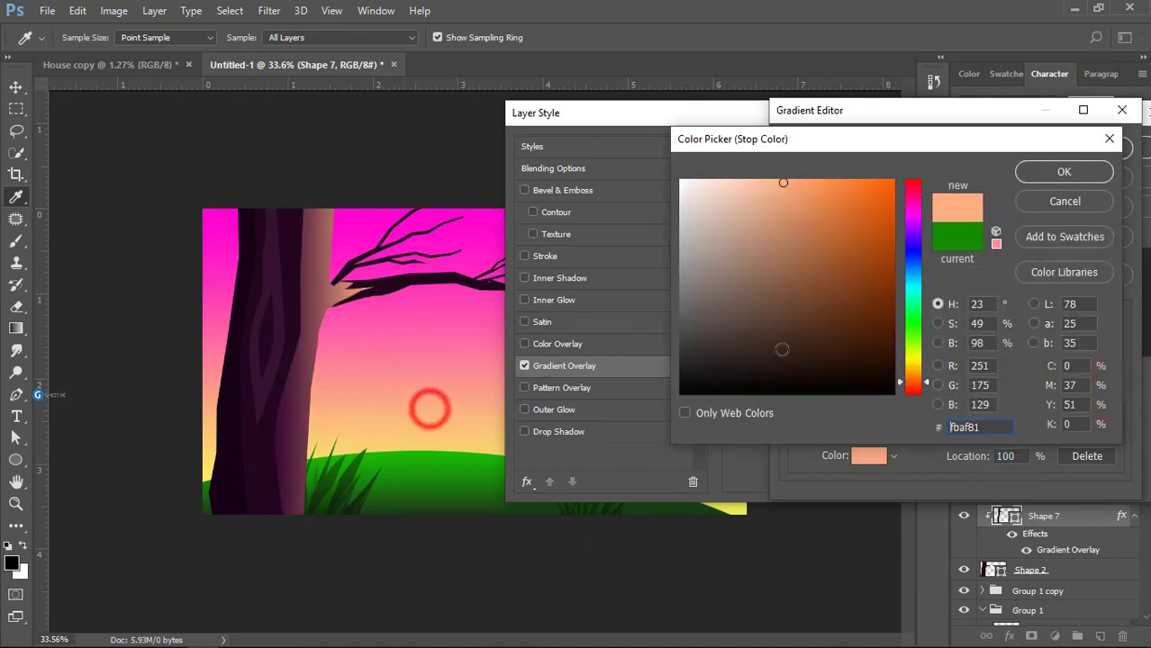
click(802, 289)
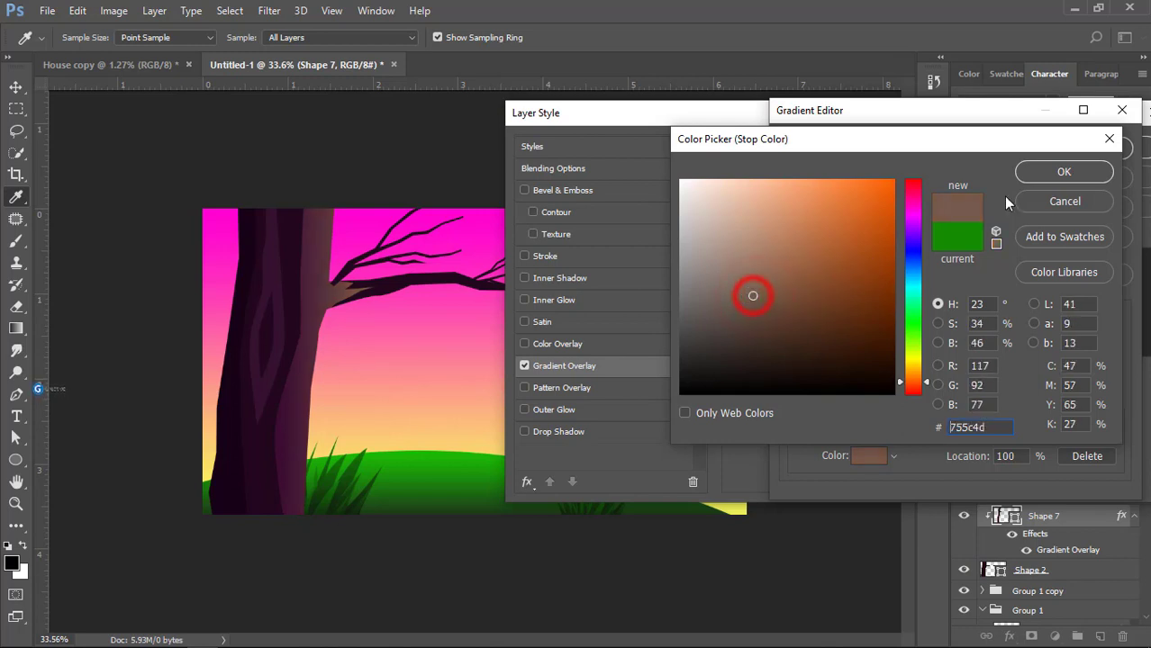
click(1064, 171)
click(1088, 151)
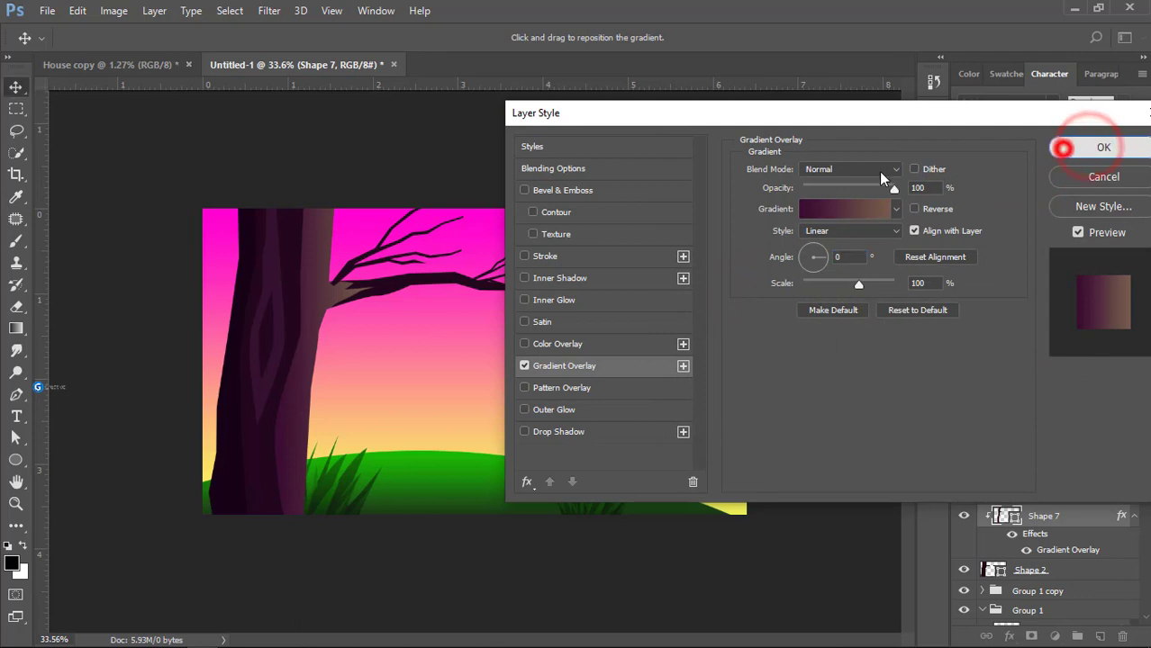
key(Return)
- Move the upper twig shape beside the trunk down the layer stack, directly above the background layer
scroll(288, 278, up, 6)
click(259, 266)
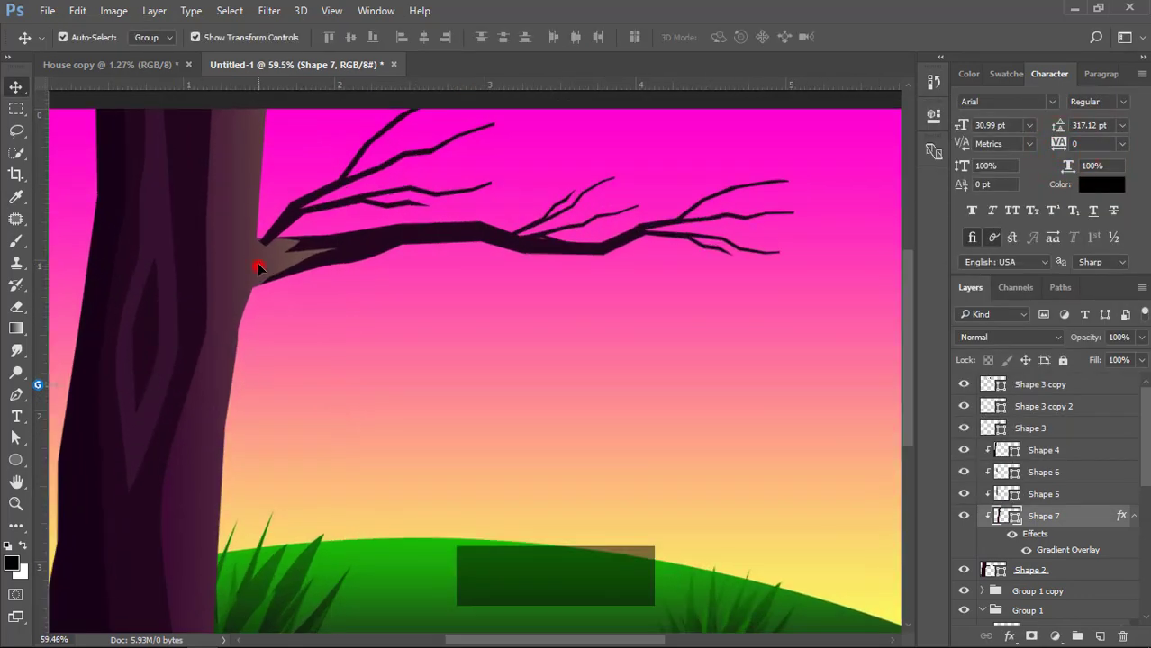
click(271, 231)
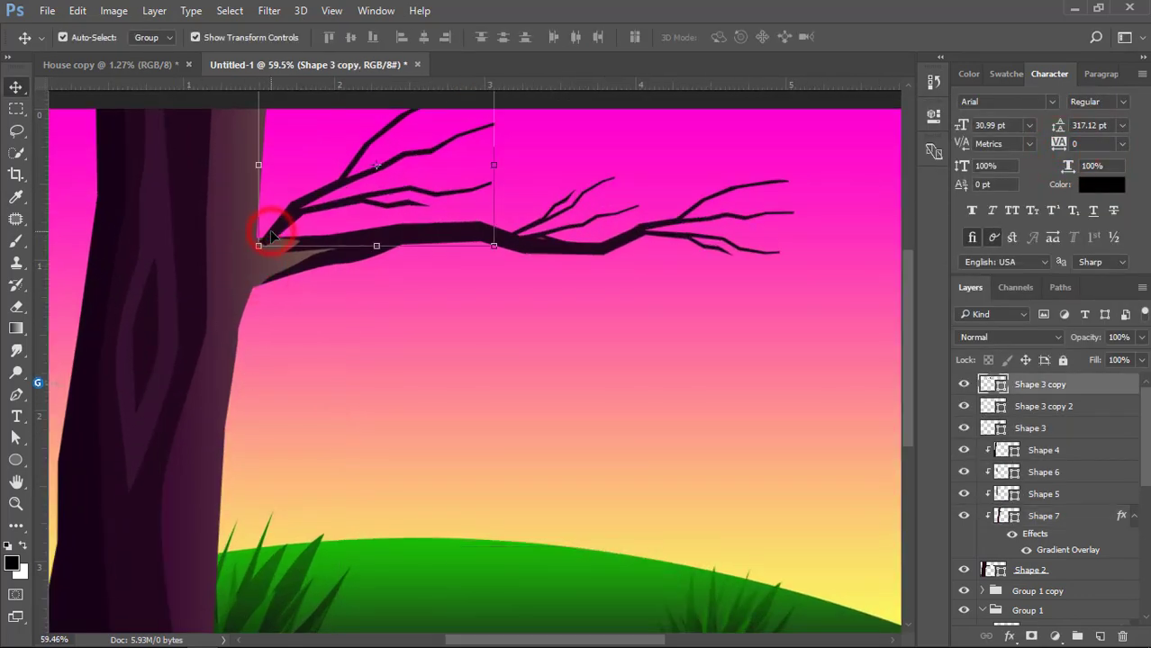
key(ctrl+shift+[)
key(ctrl+])
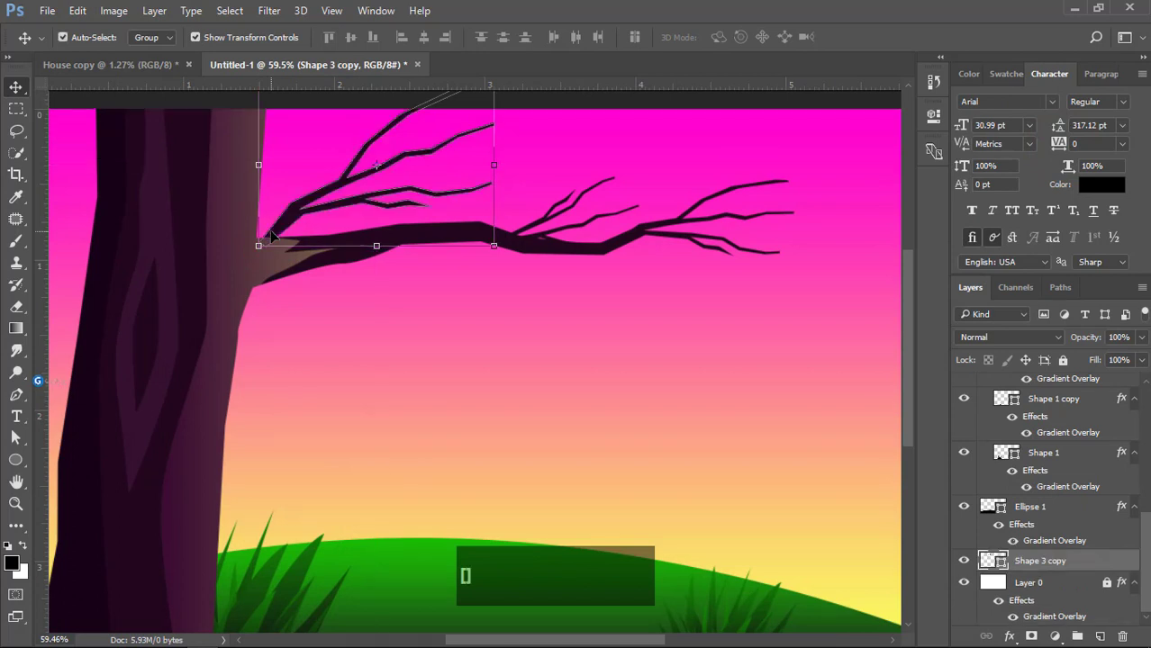
- Reshape the gradient trunk shape's anchor points at the branch base to extend the shading along the branch's underside
ctrl+click(233, 299)
click(16, 438)
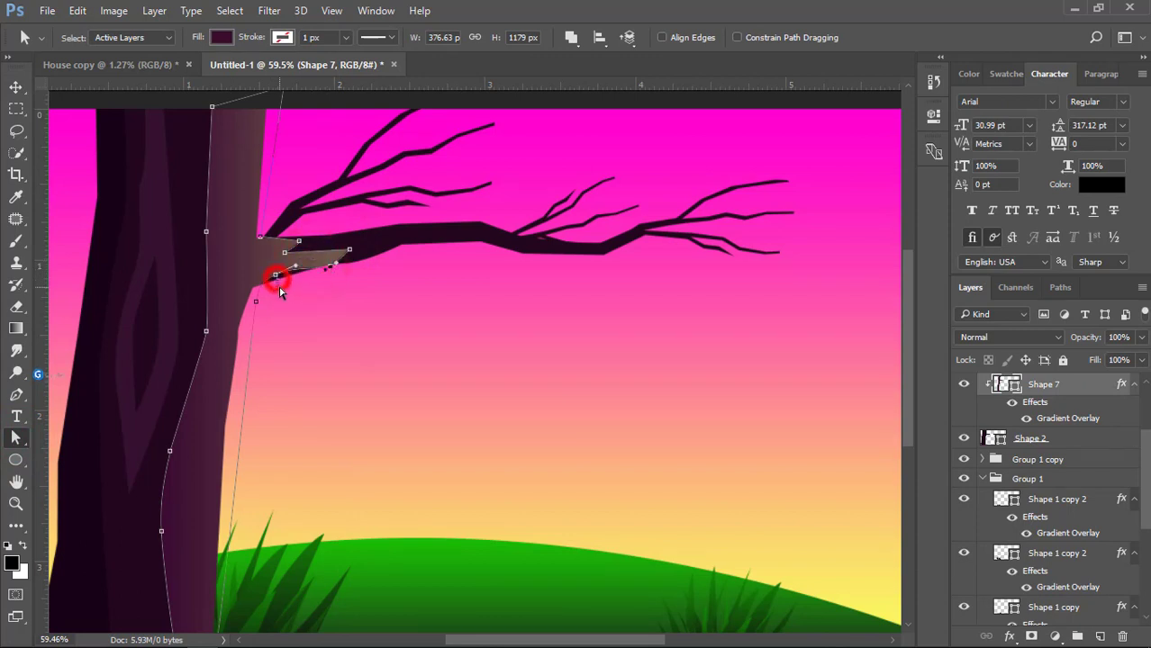
click(275, 265)
click(299, 243)
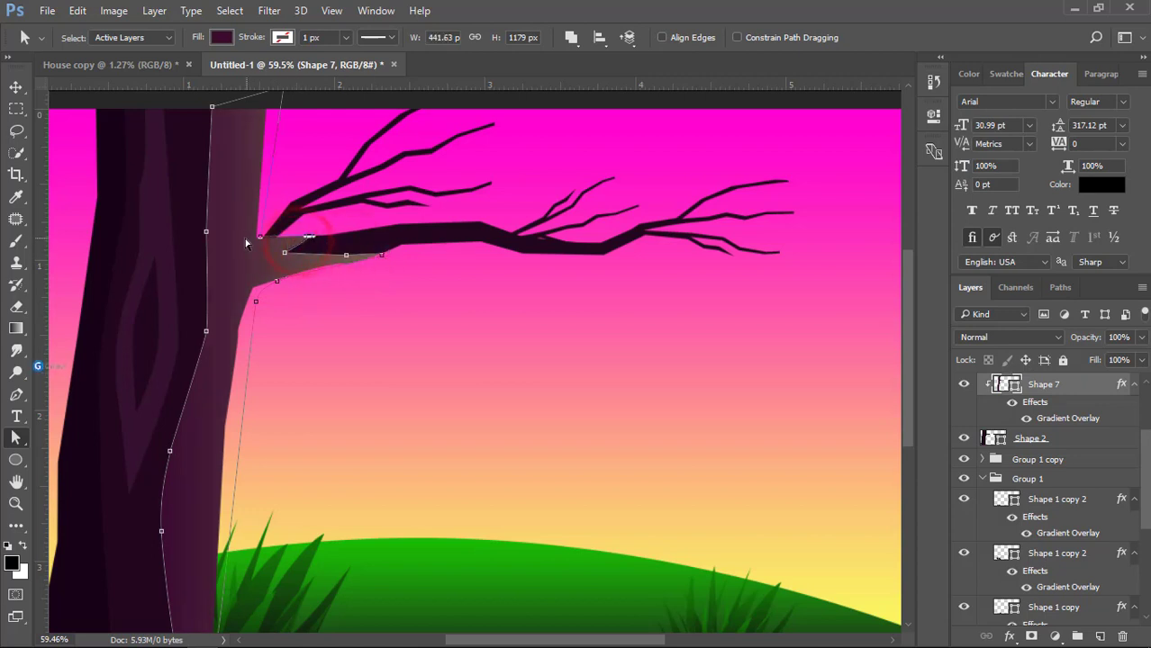
click(16, 86)
scroll(441, 351, down, 3)
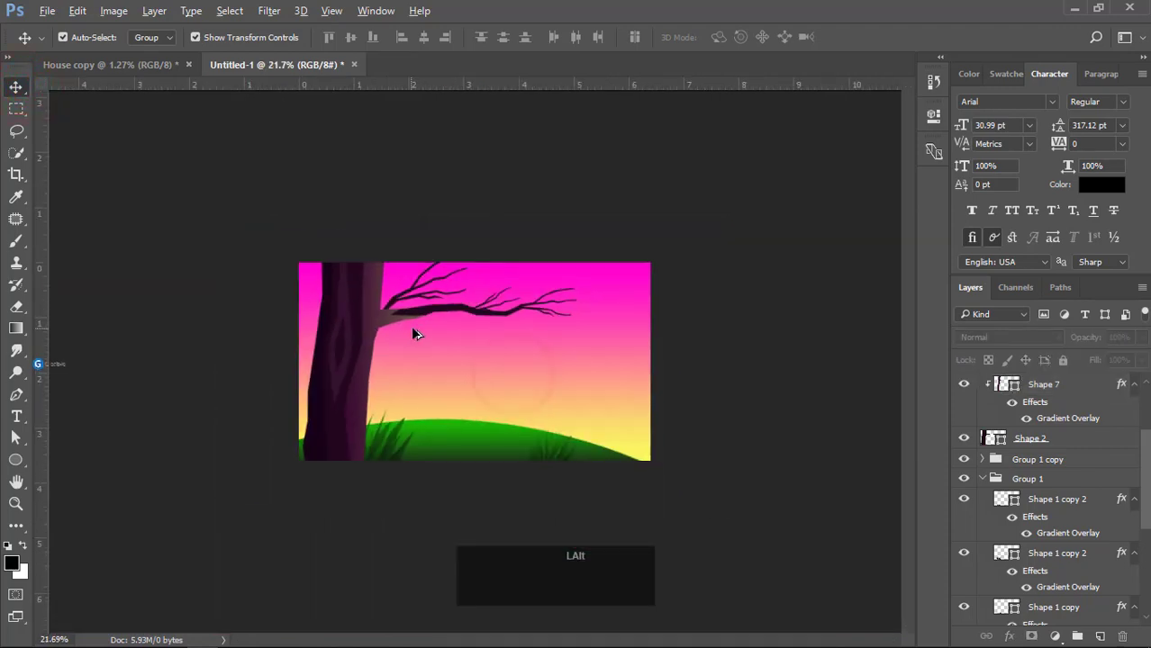
scroll(401, 310, up, 1)
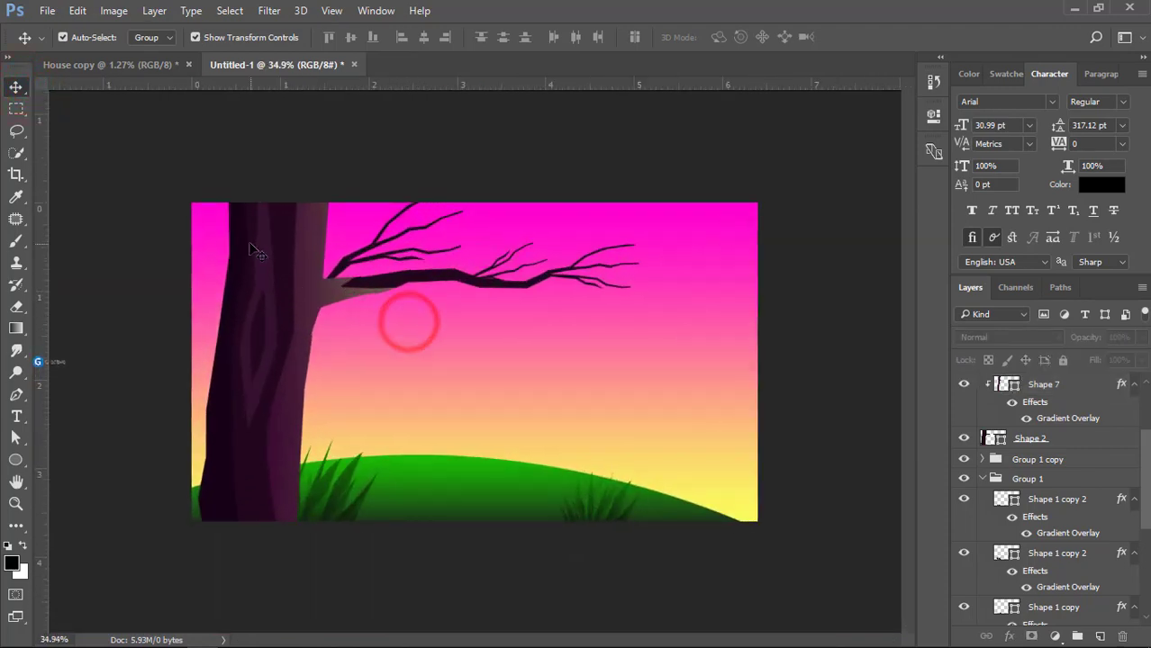
- Draw a closed shading shape along the thick right-hand branch with the Pen tool, clipped to the tree shape
scroll(383, 275, up, 2)
click(379, 246)
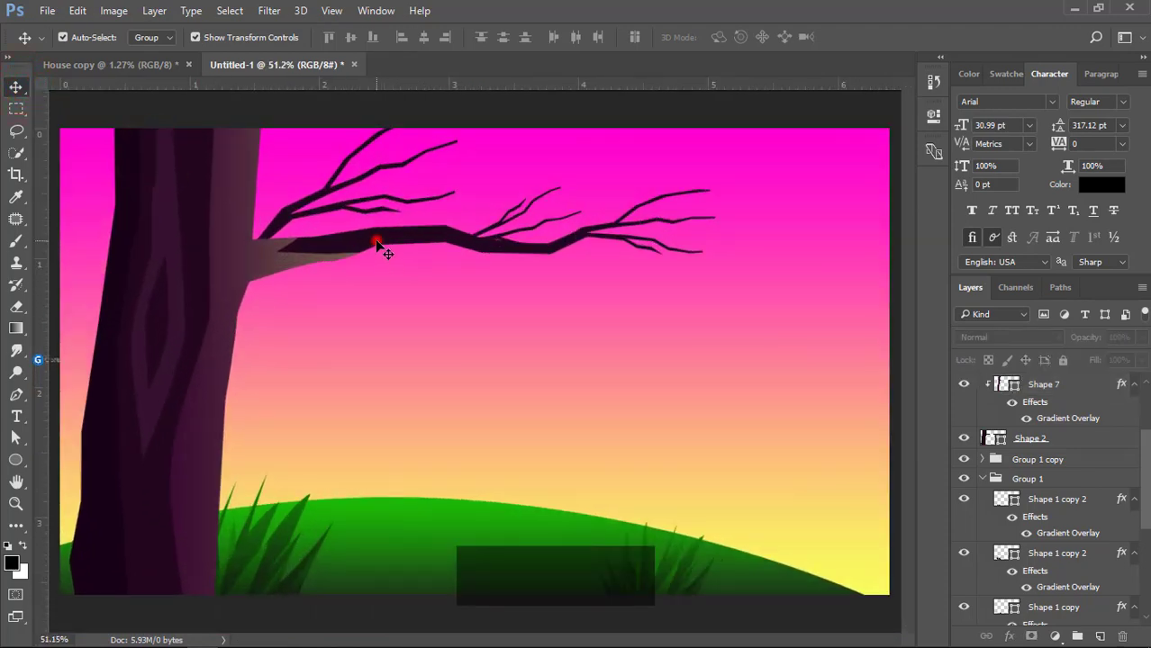
click(16, 398)
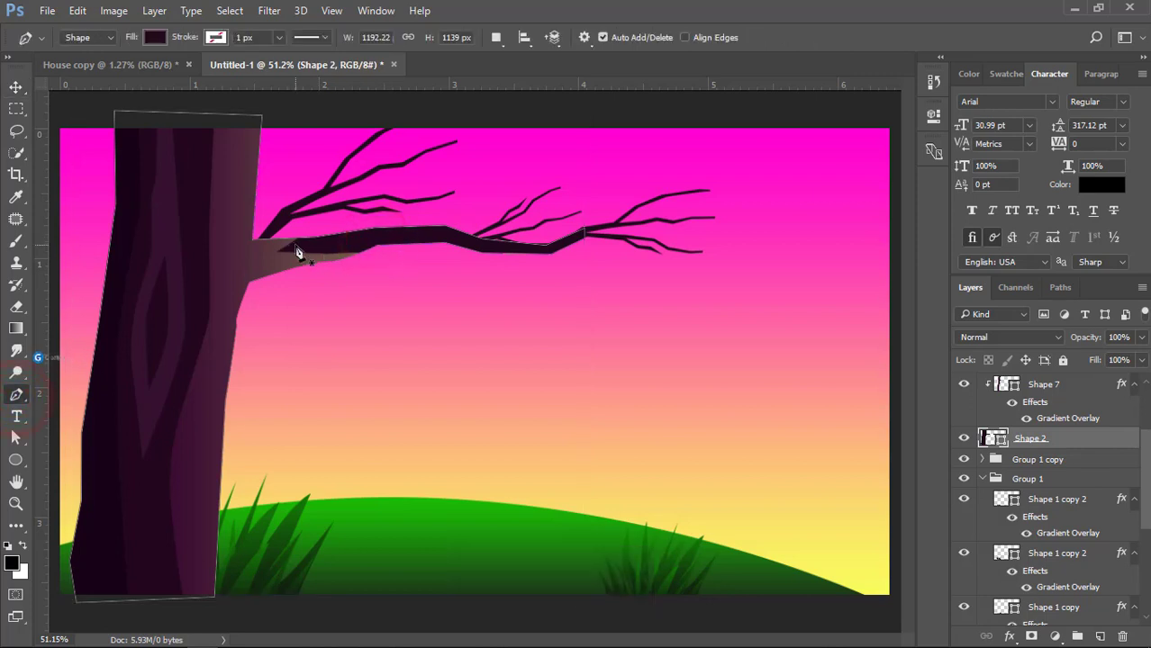
click(295, 245)
click(365, 237)
click(426, 233)
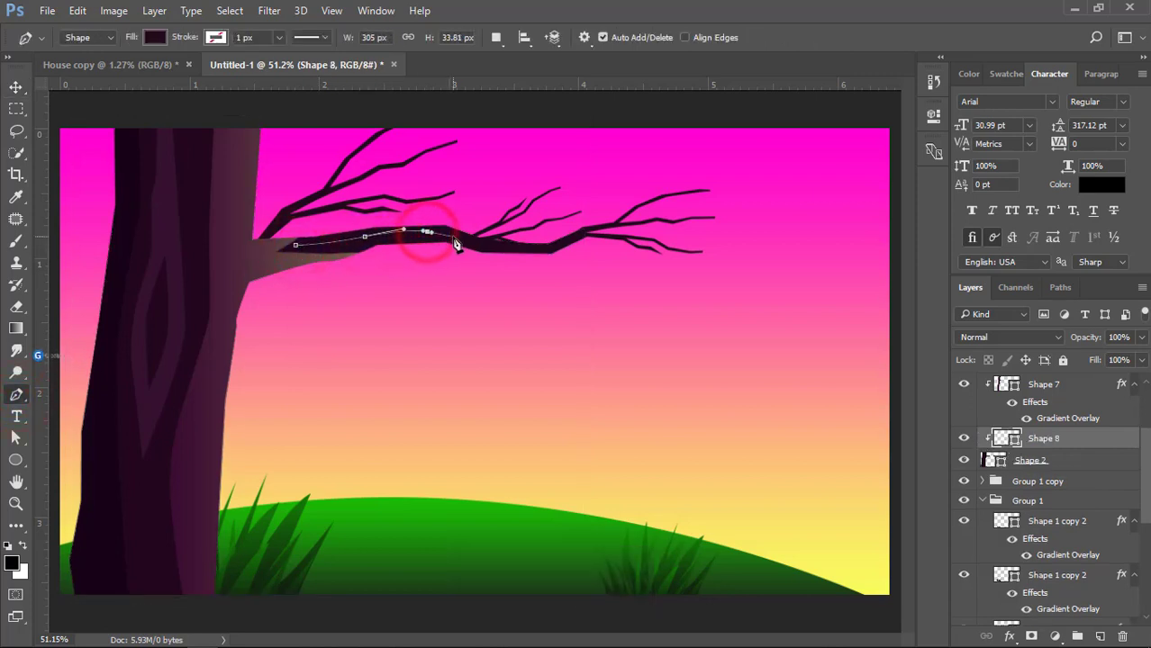
scroll(433, 248, up, 5)
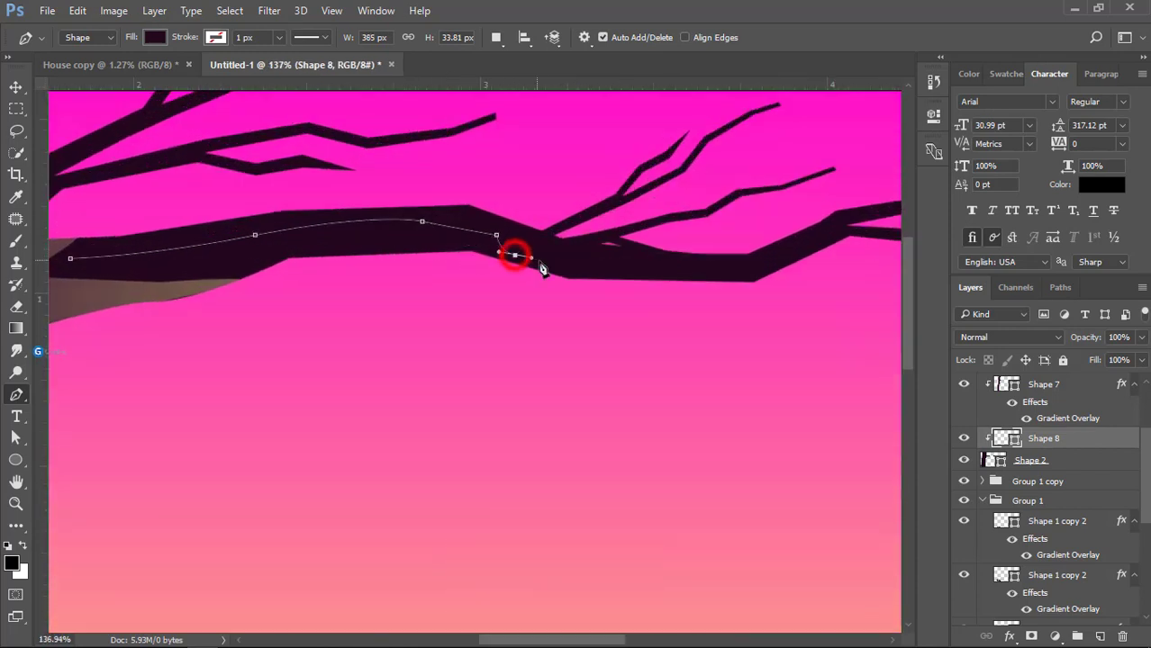
click(553, 266)
click(566, 279)
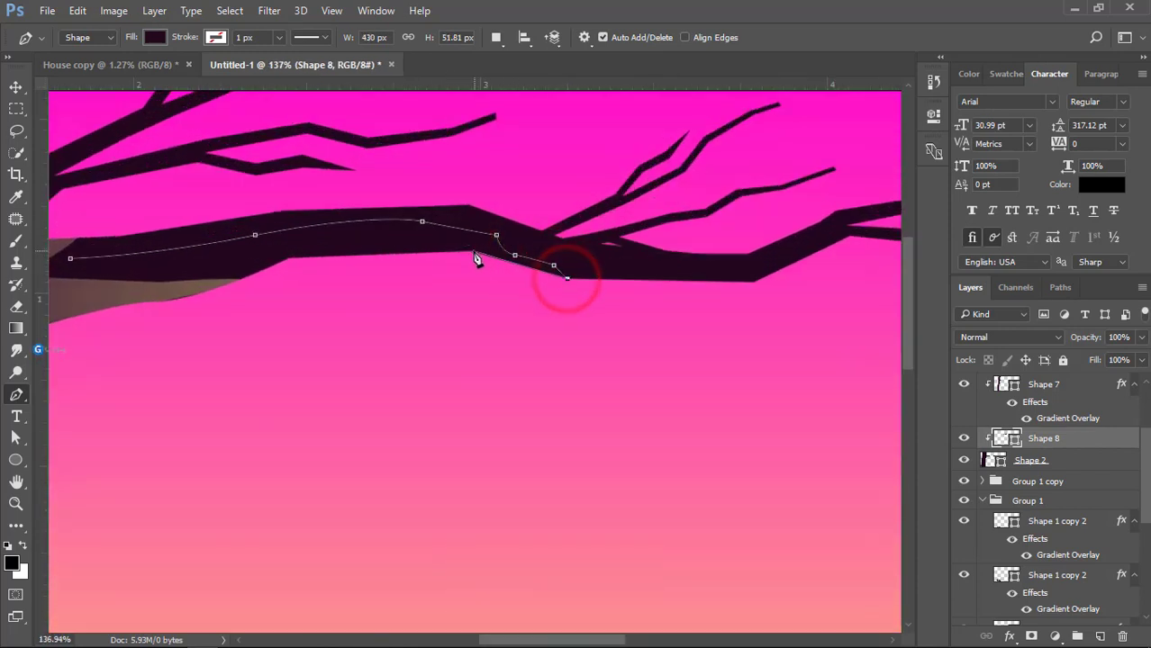
click(287, 258)
click(251, 272)
click(198, 271)
drag(167, 271, 74, 276)
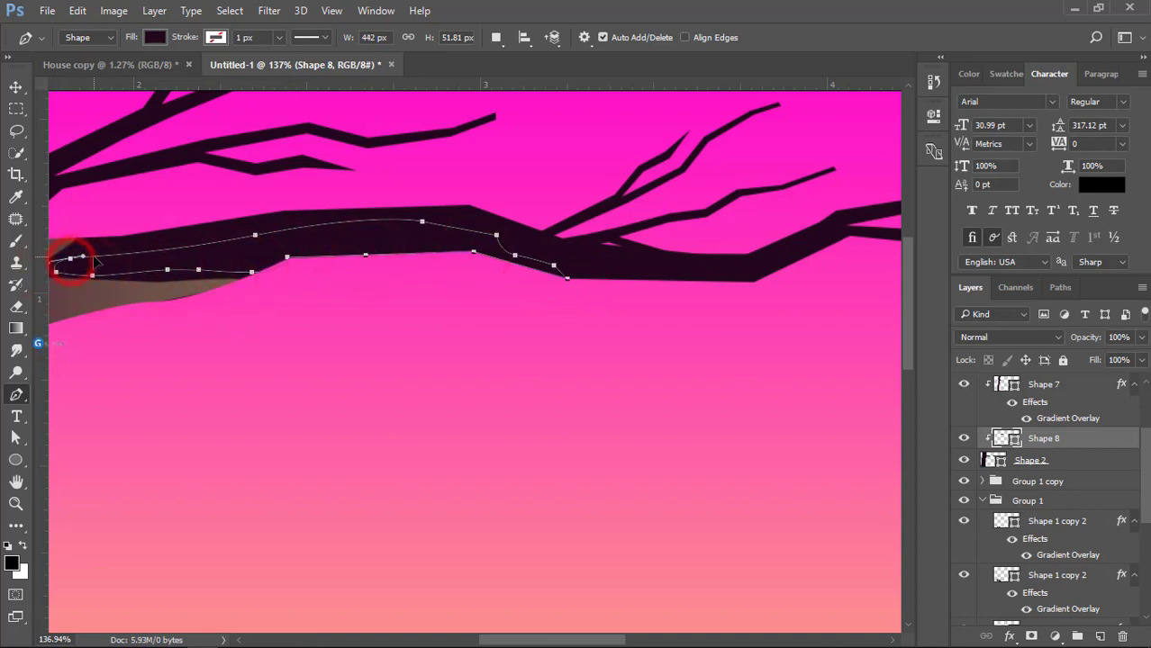
- Recolor the new branch shading shape to the muted dark purple #301c2c
double_click(1003, 438)
click(295, 244)
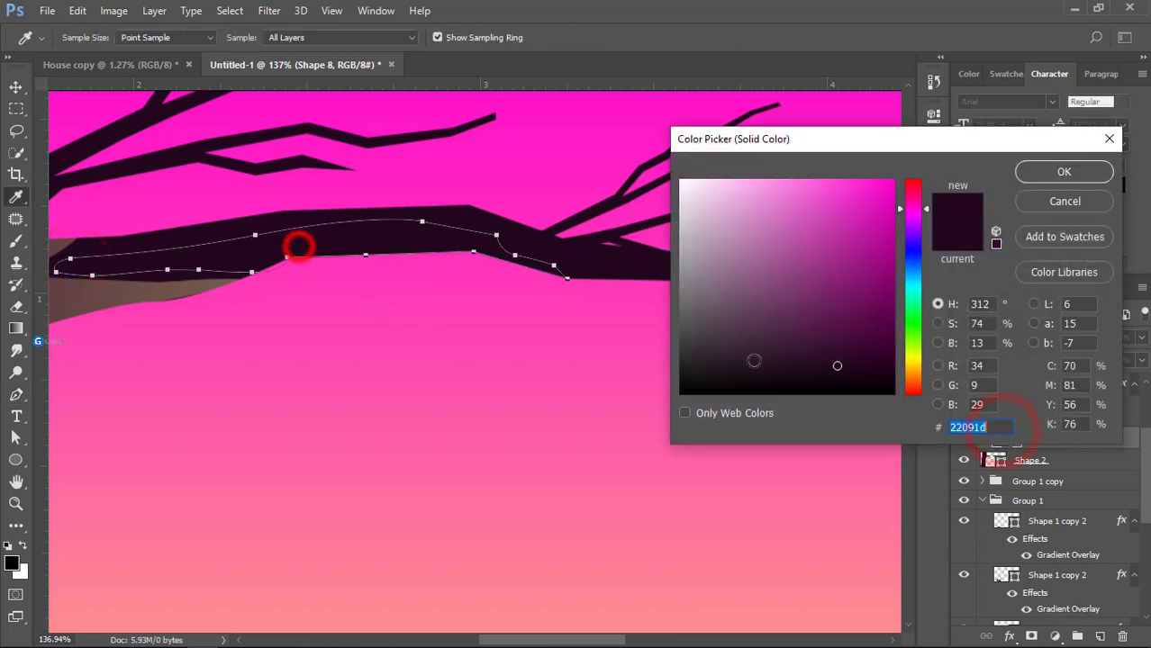
click(144, 290)
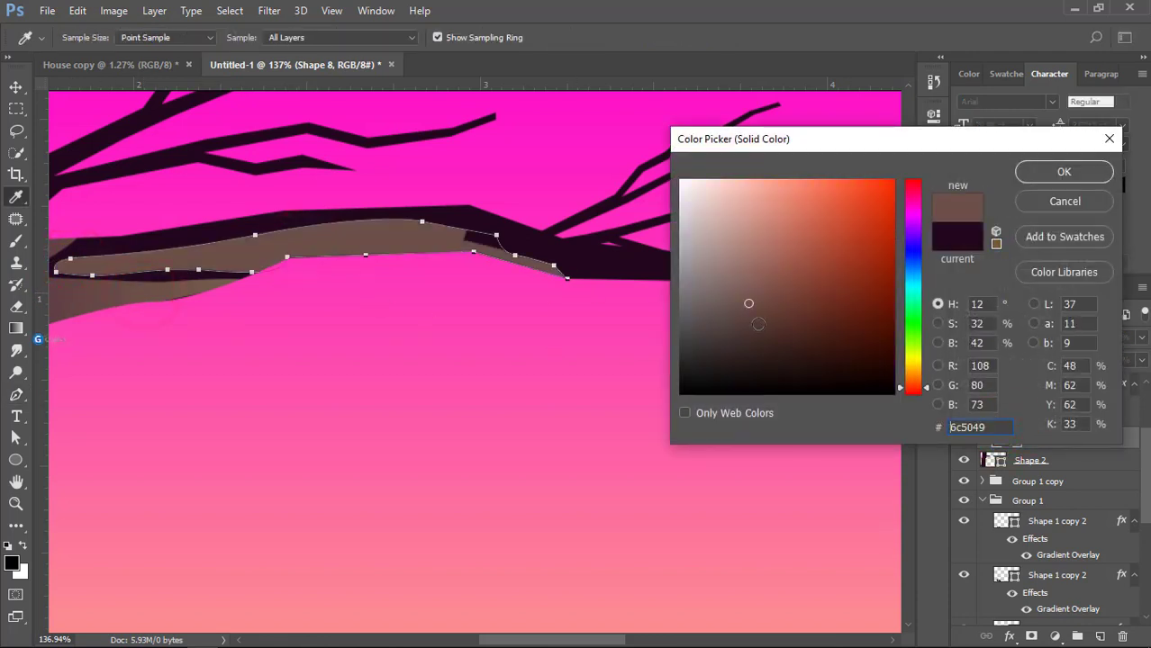
click(758, 324)
click(462, 220)
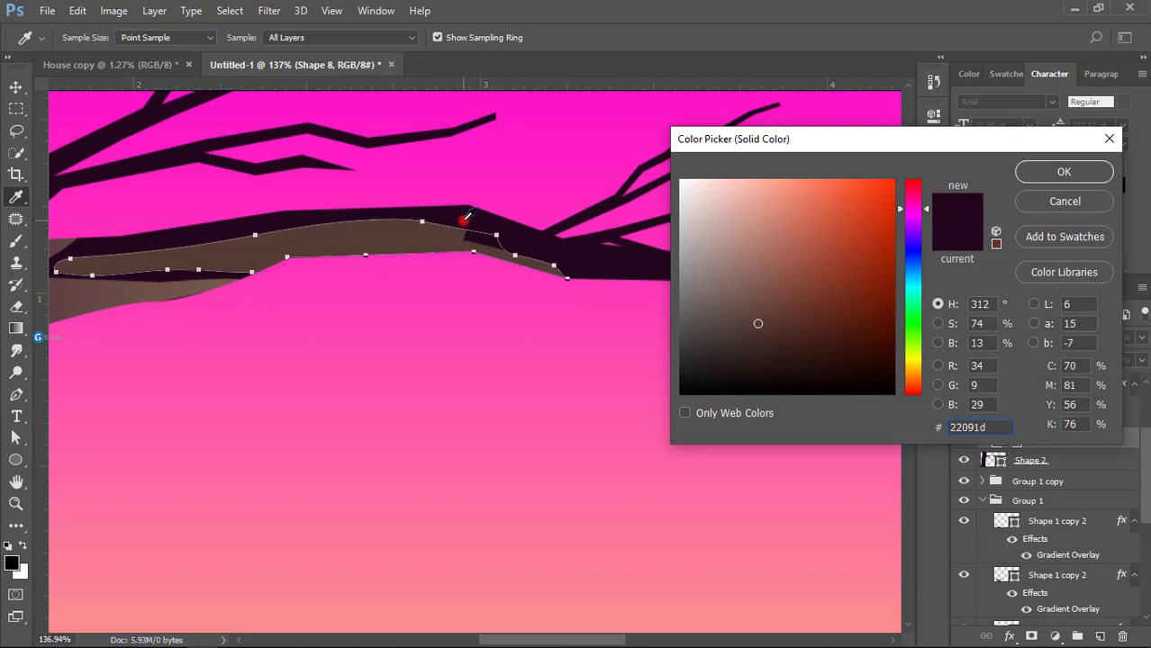
click(809, 352)
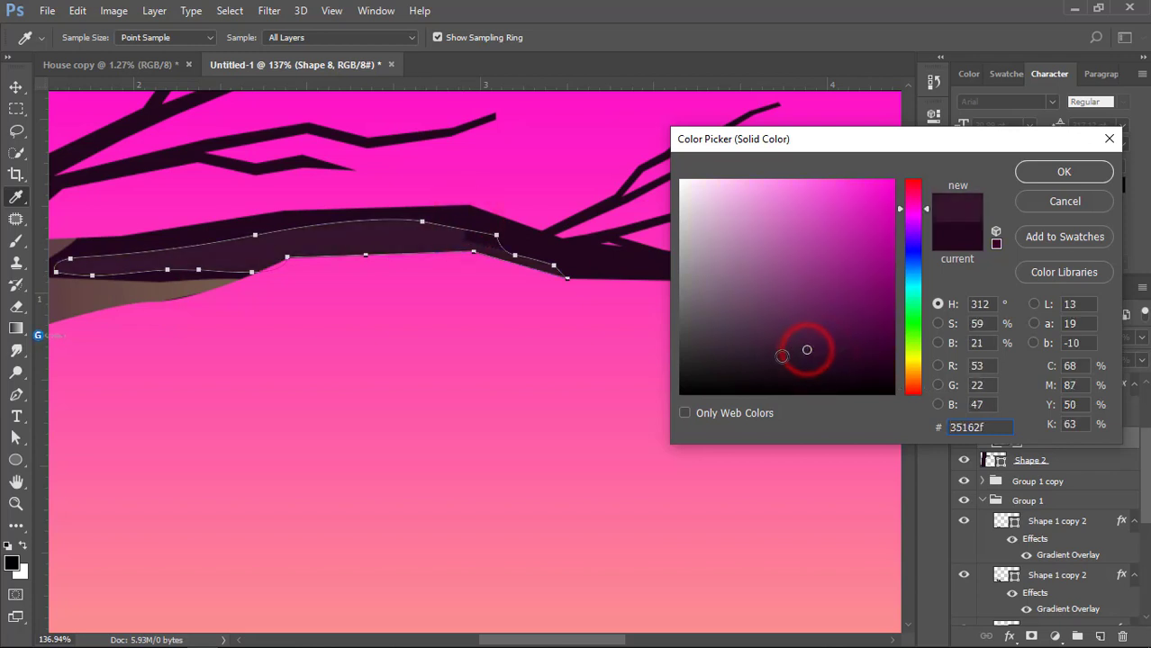
click(770, 352)
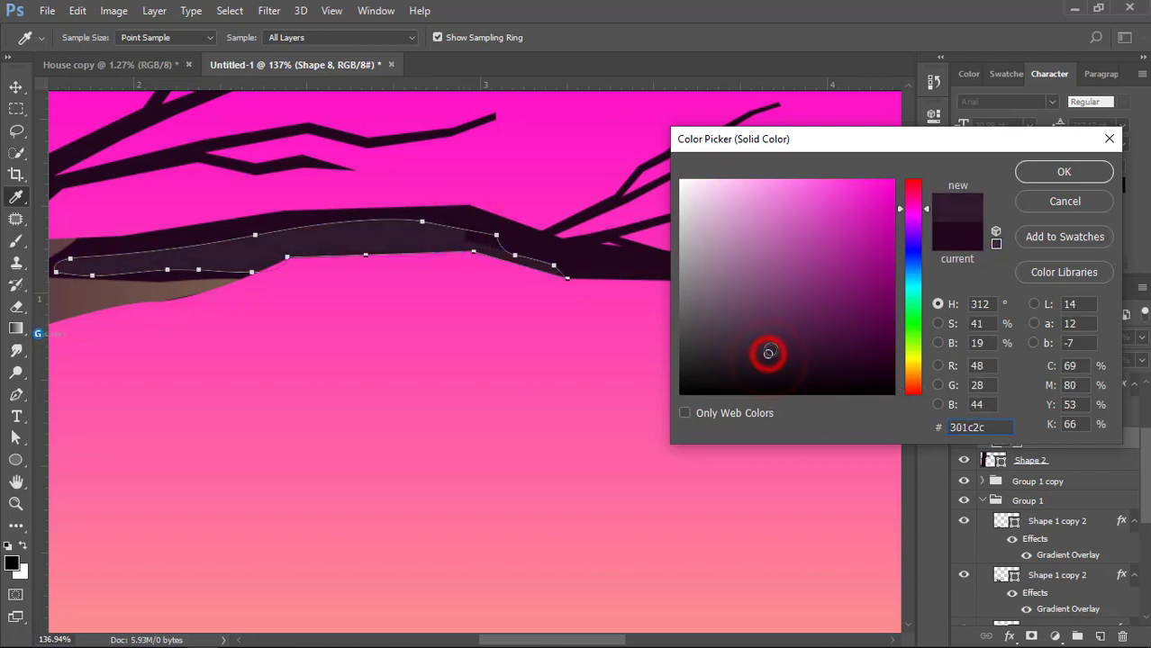
click(1037, 178)
- Group all the tree layers, including trunk, branches, twigs and bark shading, into one group
scroll(400, 307, down, 5)
click(15, 87)
click(458, 347)
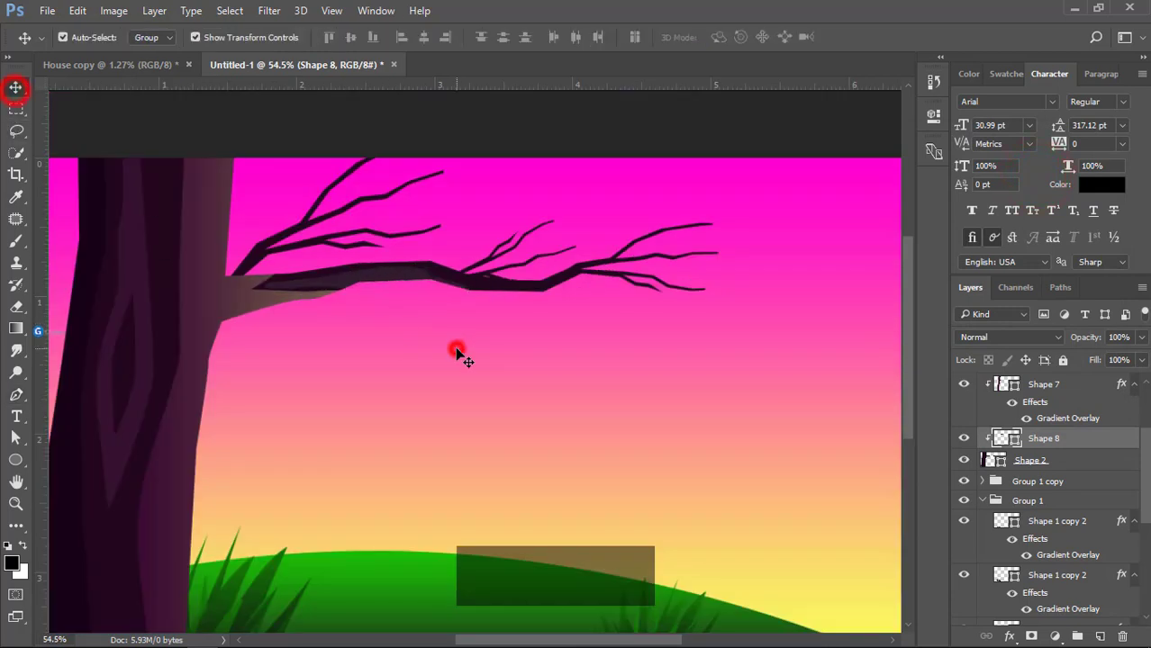
scroll(405, 338, down, 5)
drag(162, 186, 625, 344)
key(ctrl+g)
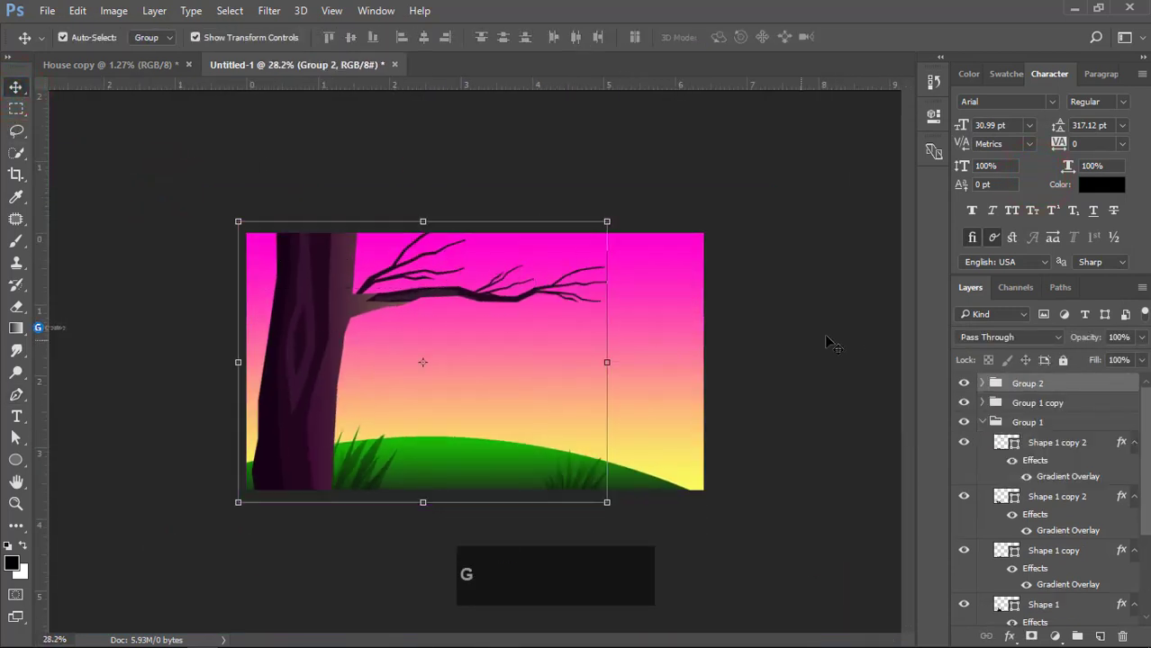
click(450, 350)
click(290, 353)
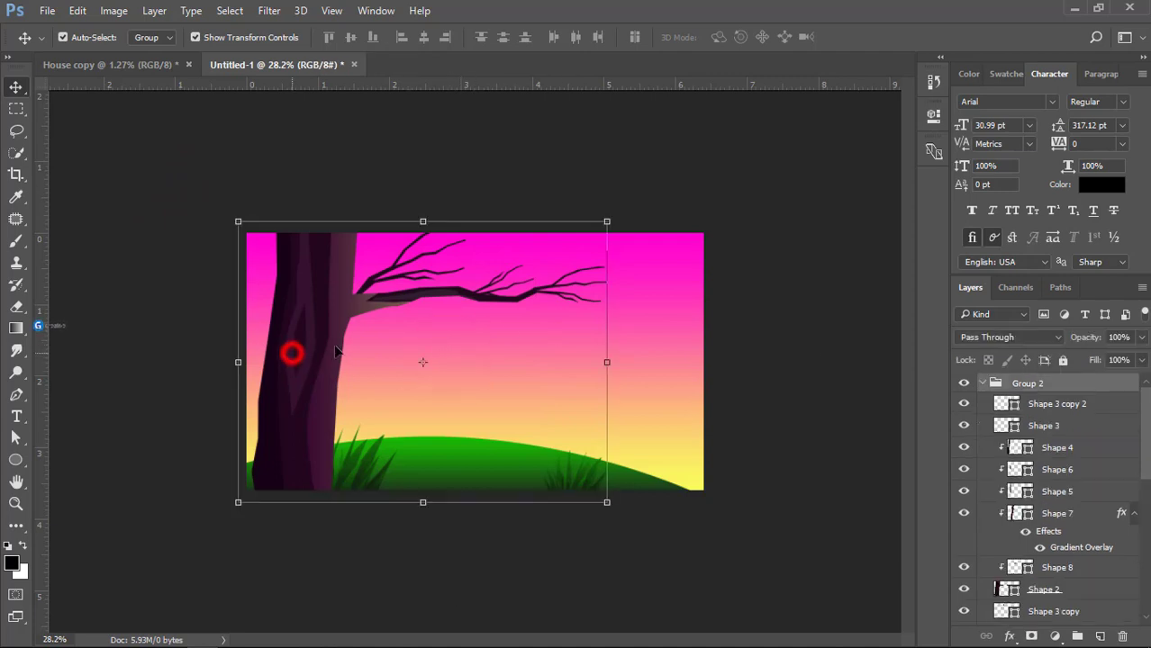
- Draw a closed, flower-like shape with petal-shaped points around its edge, about 406 by 382 px, below the branch using the Pen tool
click(16, 394)
scroll(457, 365, up, 2)
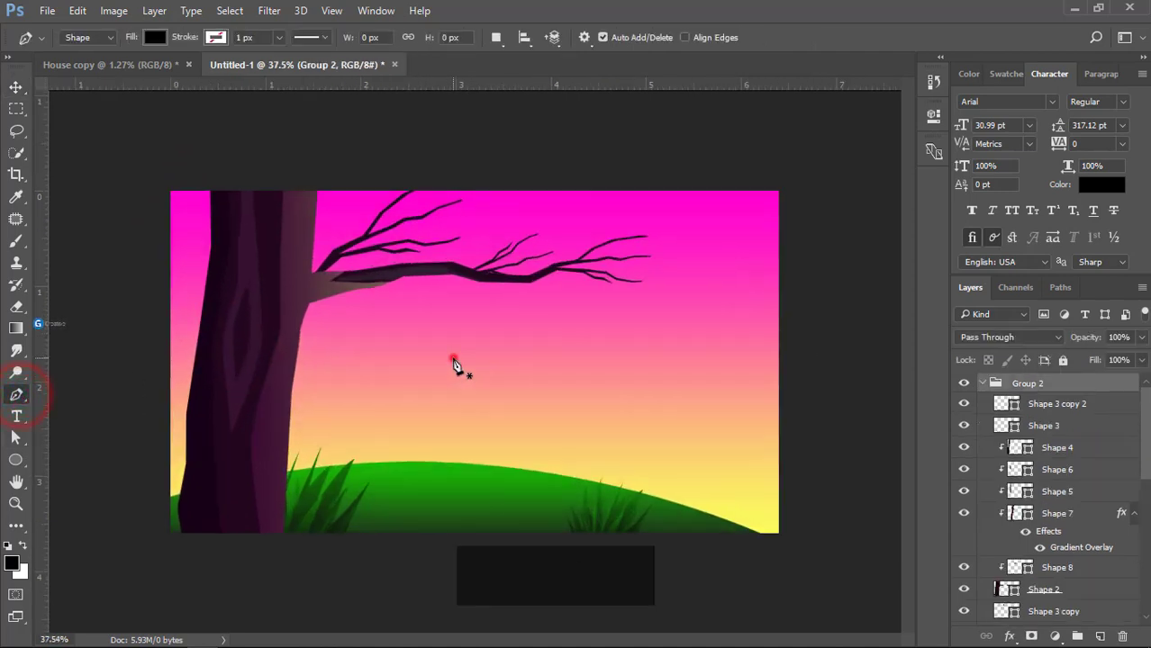
click(455, 337)
click(461, 354)
click(484, 322)
click(473, 347)
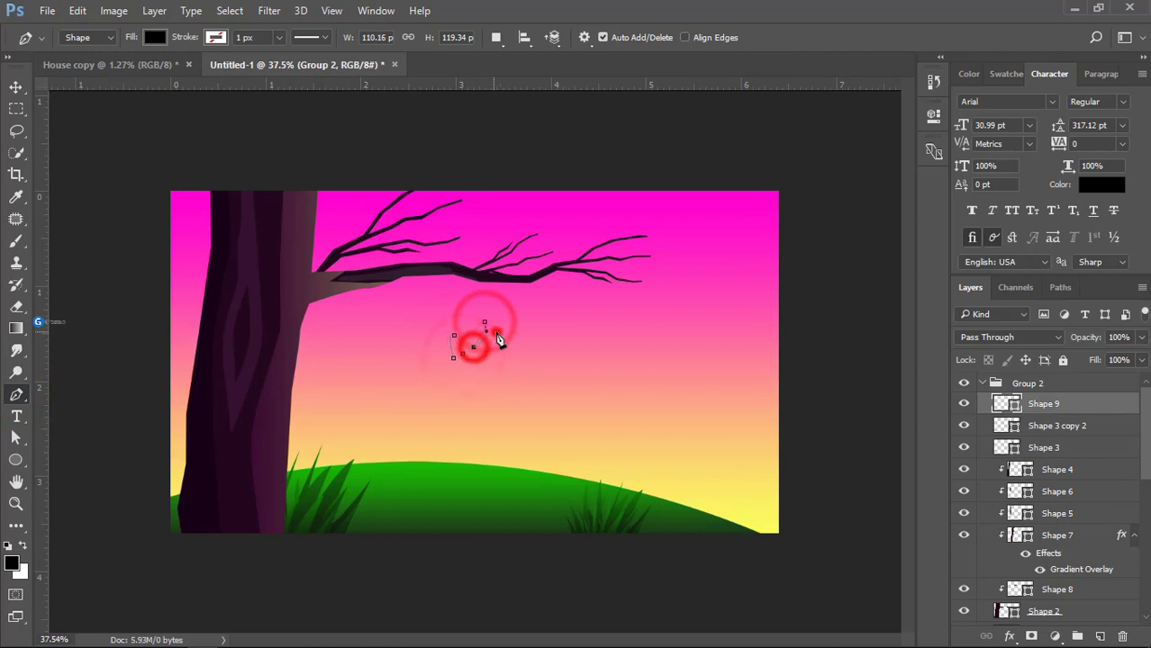
click(511, 343)
mouse_move(526, 356)
mouse_down()
mouse_move(525, 406)
mouse_move(499, 458)
mouse_move(468, 471)
mouse_move(411, 463)
mouse_move(387, 444)
mouse_move(372, 395)
mouse_move(390, 343)
mouse_move(415, 328)
mouse_up()
click(506, 365)
click(513, 373)
click(513, 388)
click(509, 399)
click(503, 411)
scroll(503, 413, up, 1)
scroll(505, 421, up, 1)
click(501, 435)
click(489, 432)
click(476, 431)
click(463, 436)
click(451, 436)
click(433, 434)
click(427, 428)
click(409, 420)
click(399, 405)
click(399, 390)
click(406, 375)
click(416, 360)
click(427, 349)
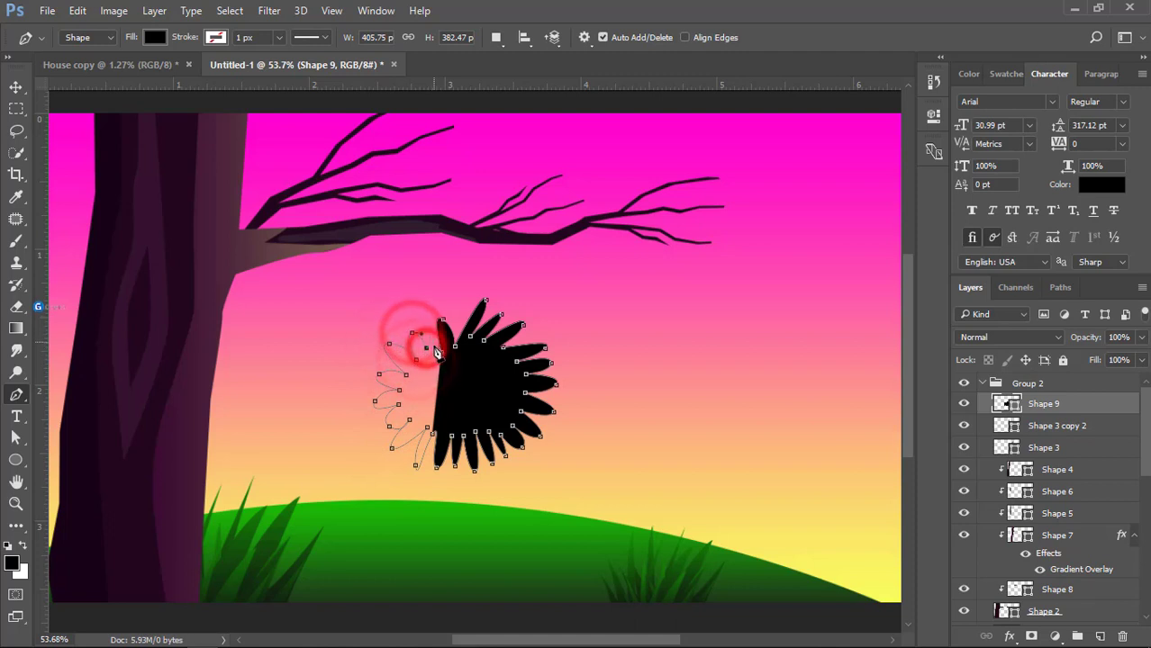
click(440, 352)
drag(457, 384, 462, 390)
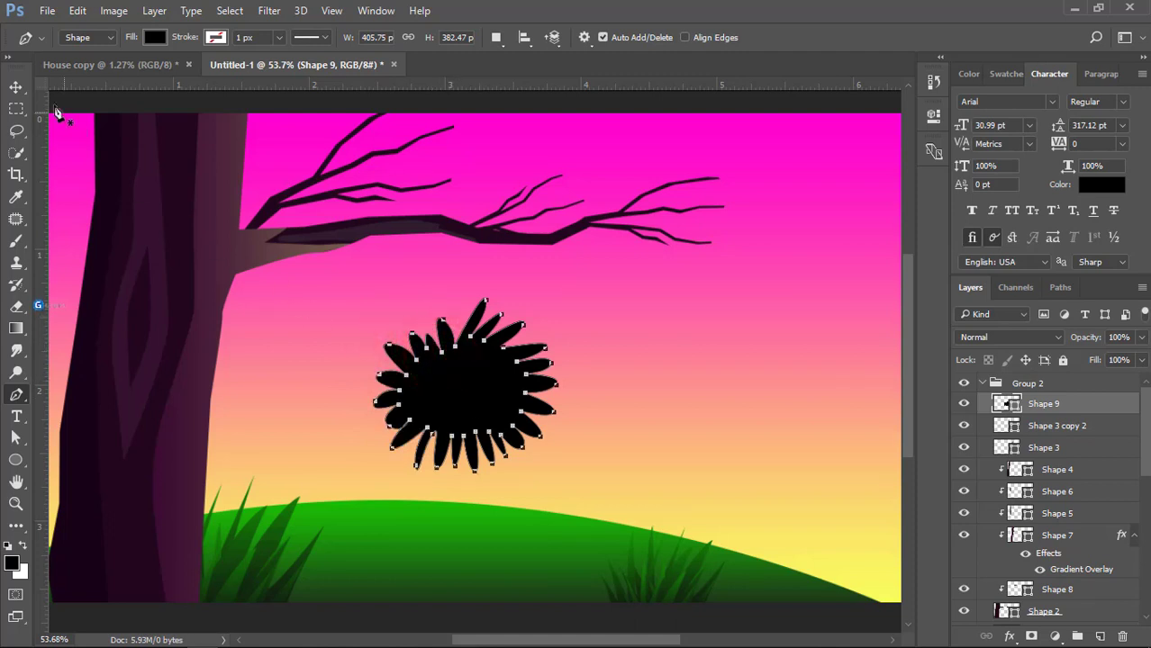
- Move the petalled shape's layer out of the tree group to just above it, and collapse the expanded layer groups
click(19, 87)
click(493, 364)
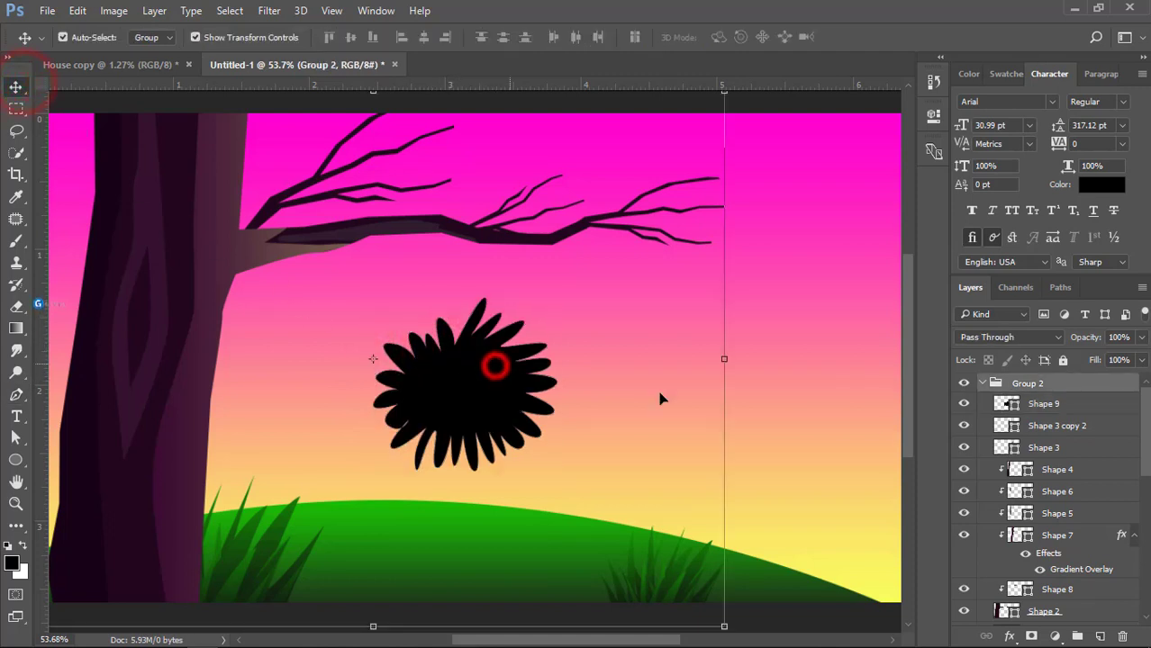
click(1042, 405)
key(ctrl+bracketright)
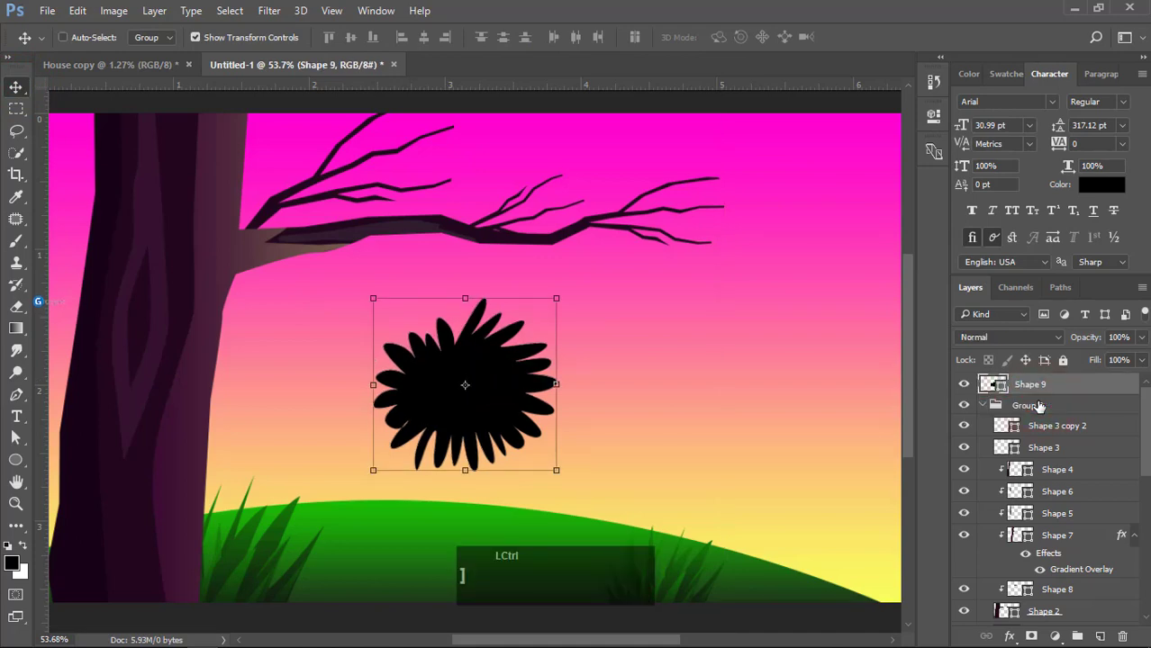
click(988, 405)
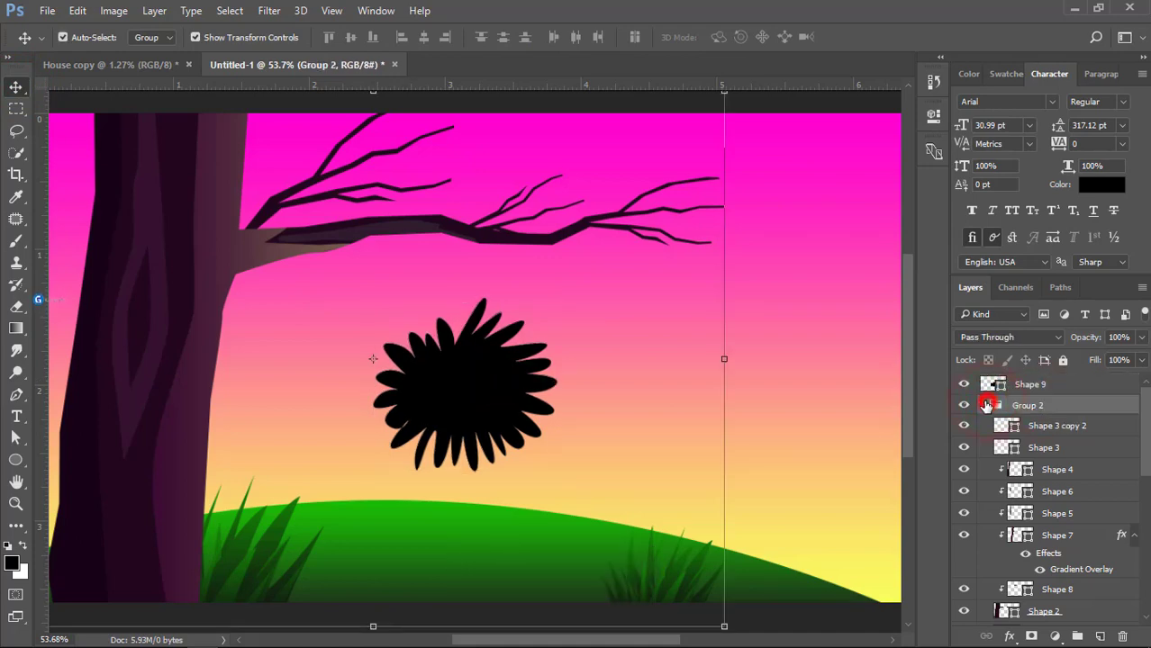
click(984, 405)
click(984, 445)
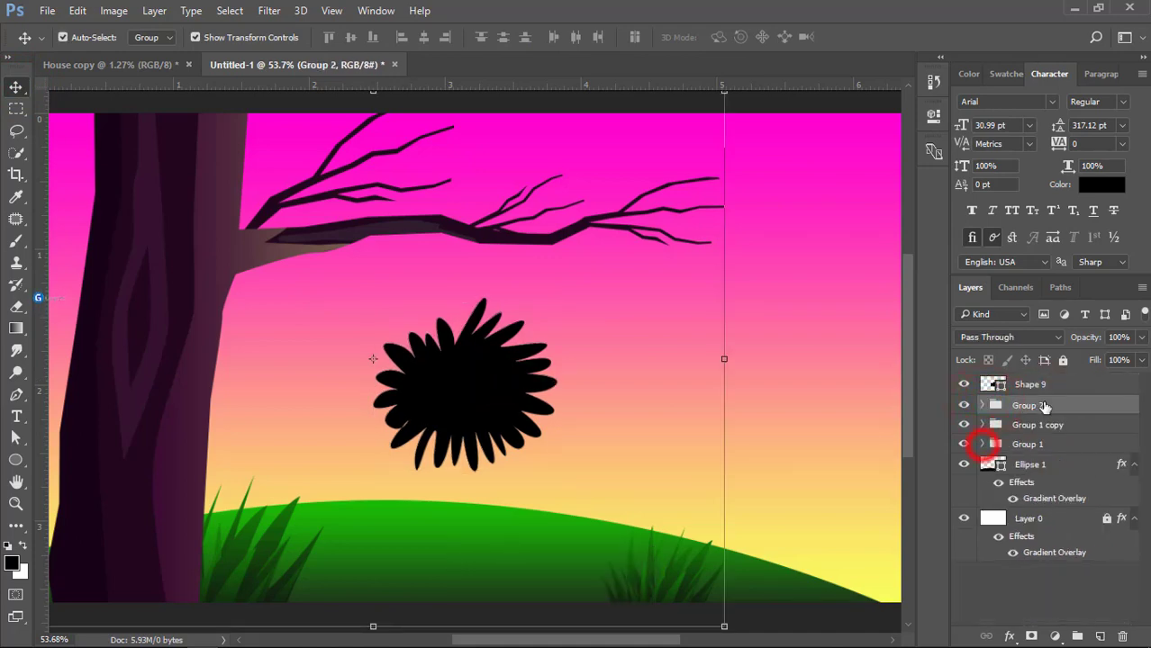
- Add a gradient overlay to the petalled shape and open its gradient for editing
click(1054, 385)
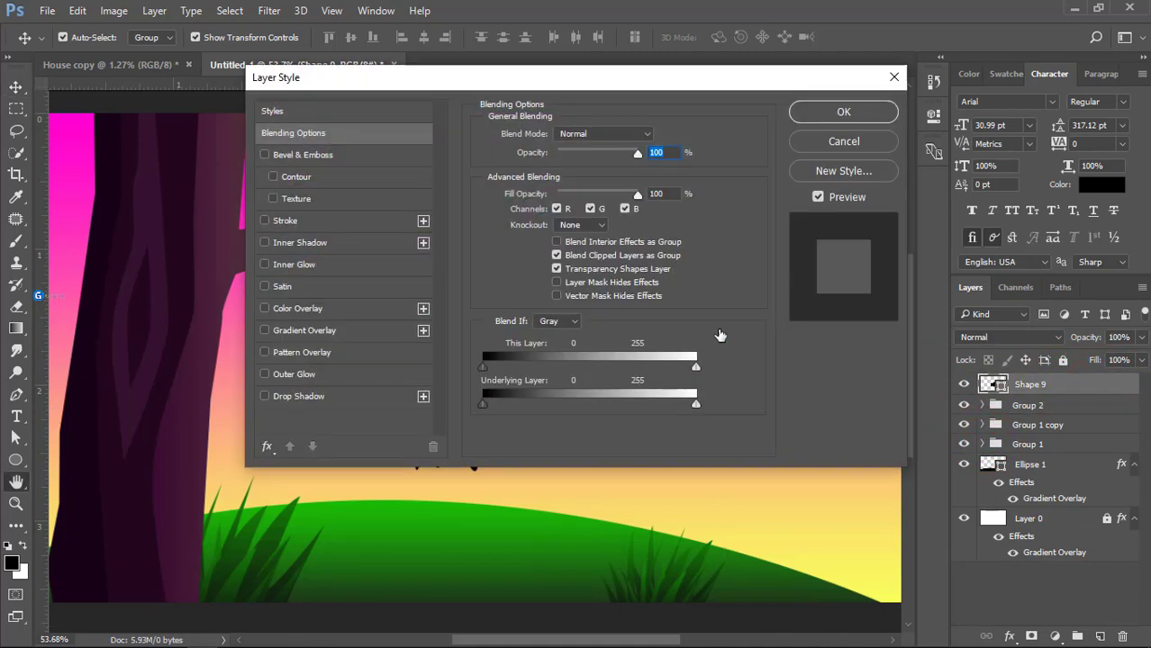
drag(461, 81, 864, 150)
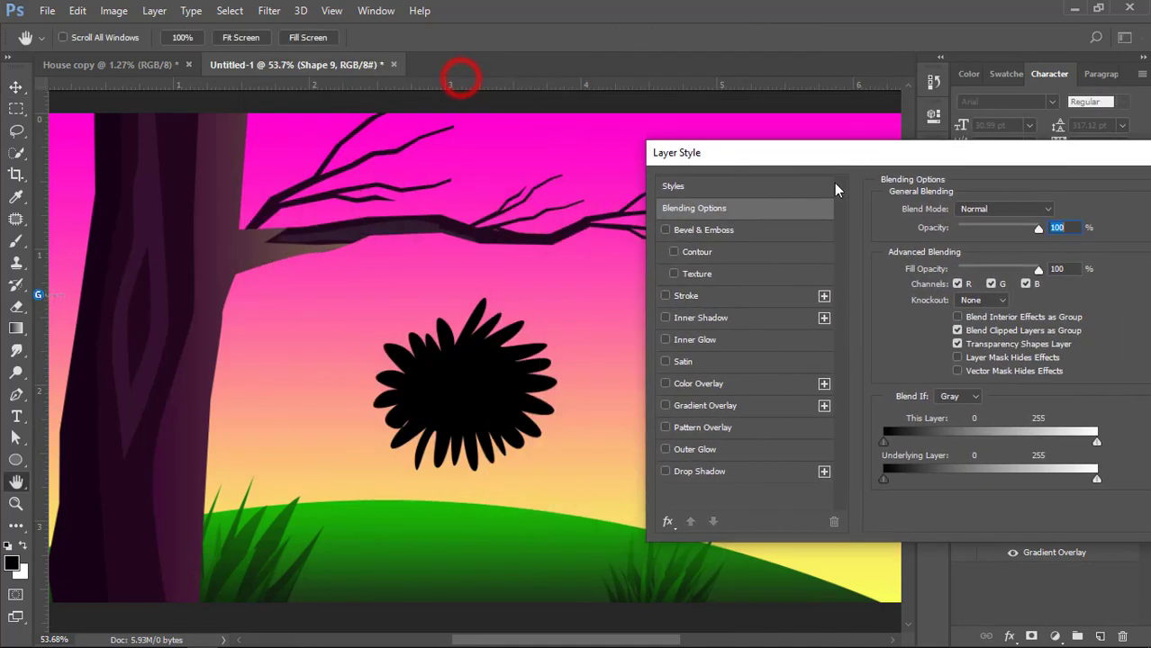
click(695, 406)
click(990, 260)
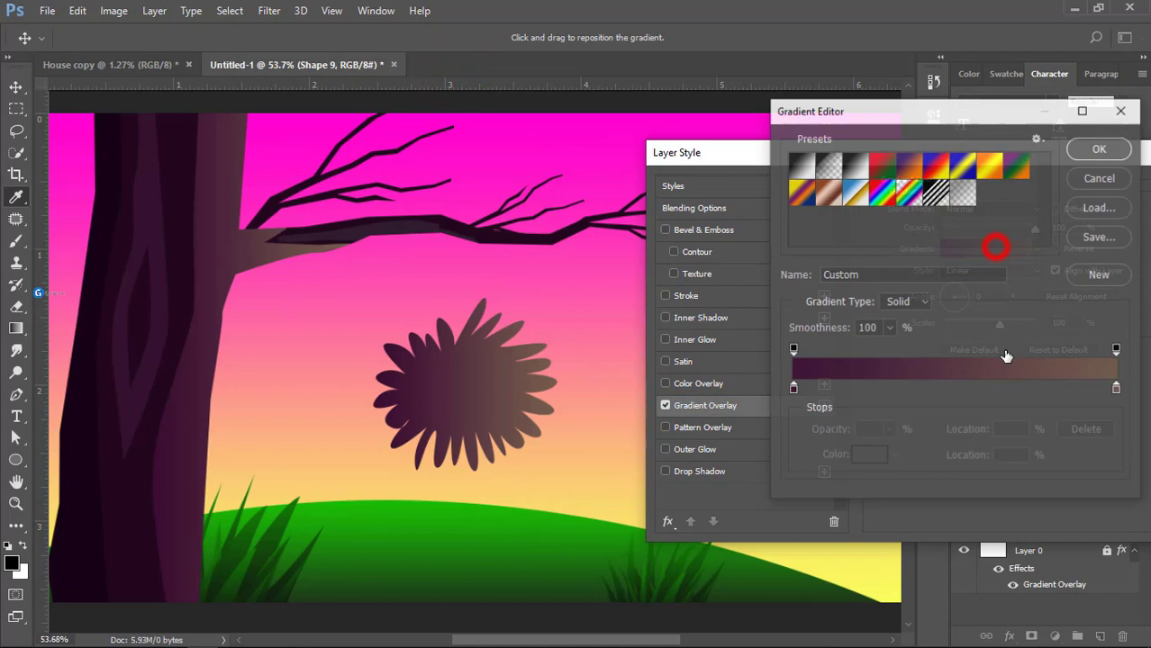
- Set the end color stop of the petalled shape's gradient to orange #ffa200
double_click(1118, 390)
drag(912, 373, 912, 361)
drag(873, 192, 895, 180)
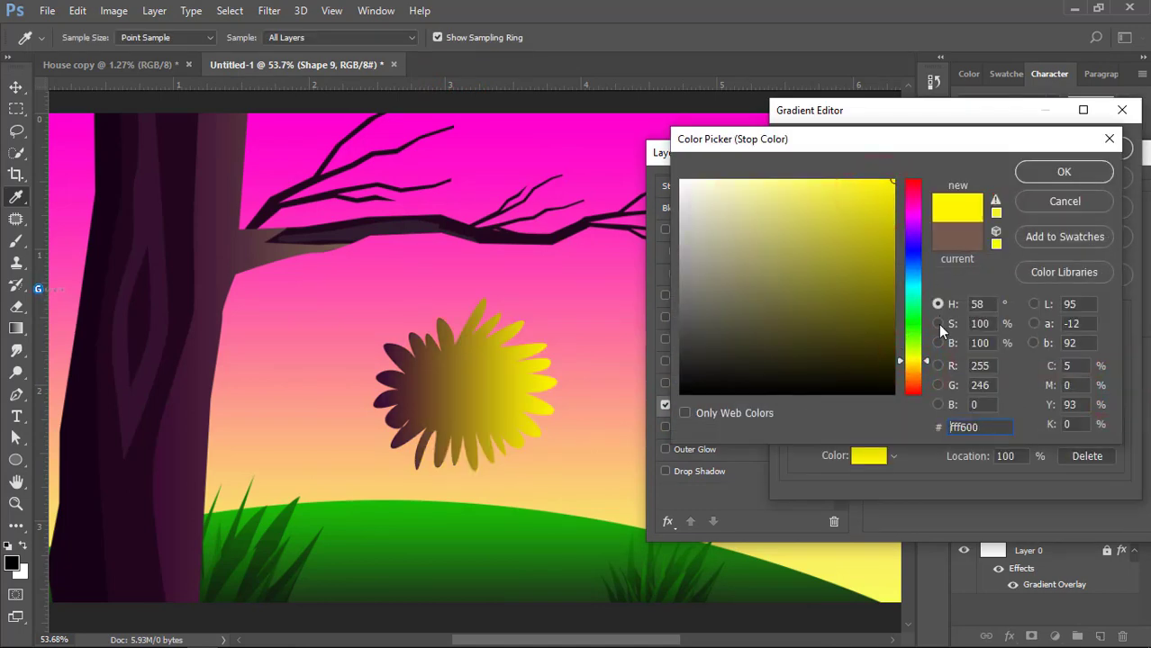
click(911, 378)
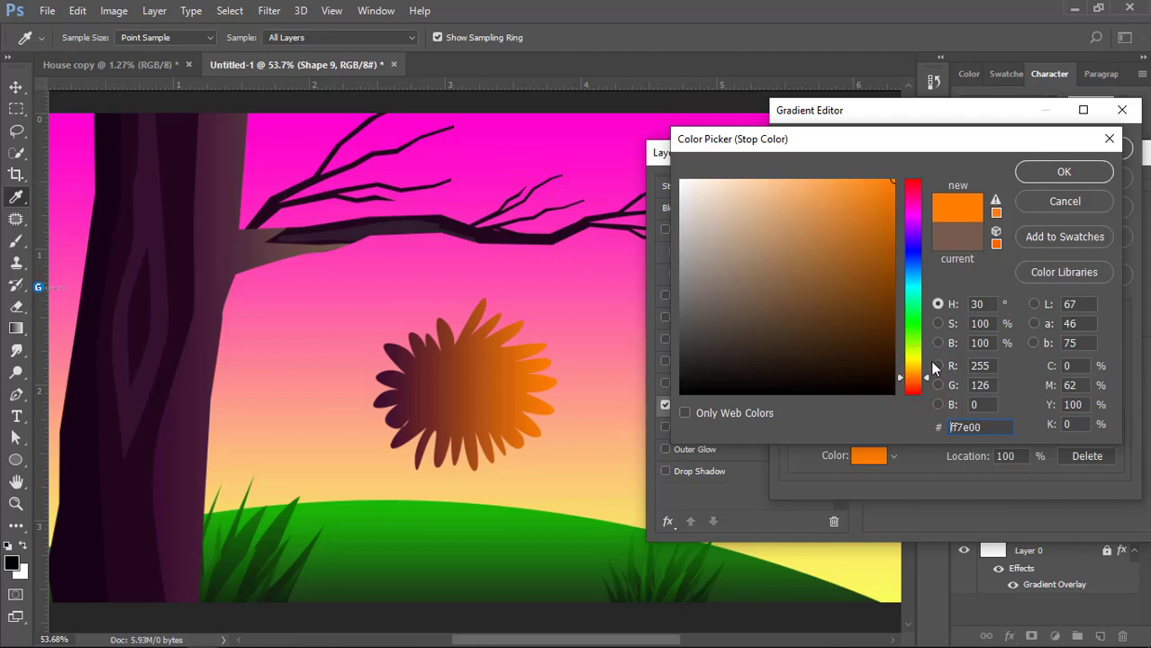
click(914, 372)
click(1036, 173)
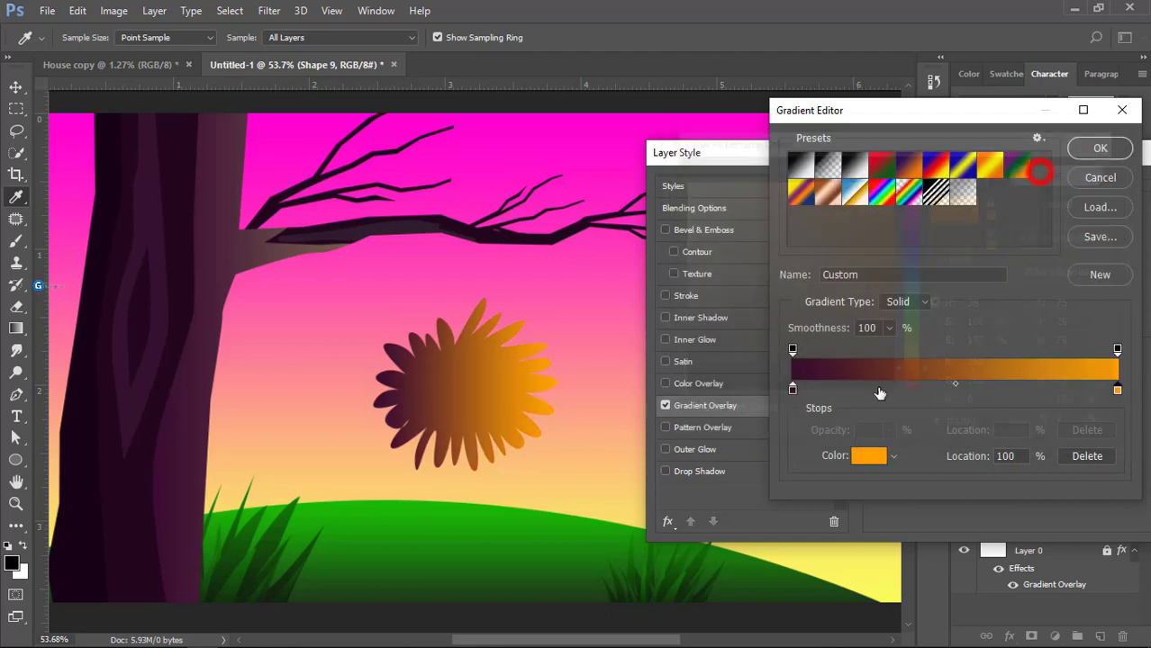
- Set the starting color stop of the petalled shape's gradient to pale yellow #ffee78
click(792, 386)
double_click(792, 385)
click(911, 365)
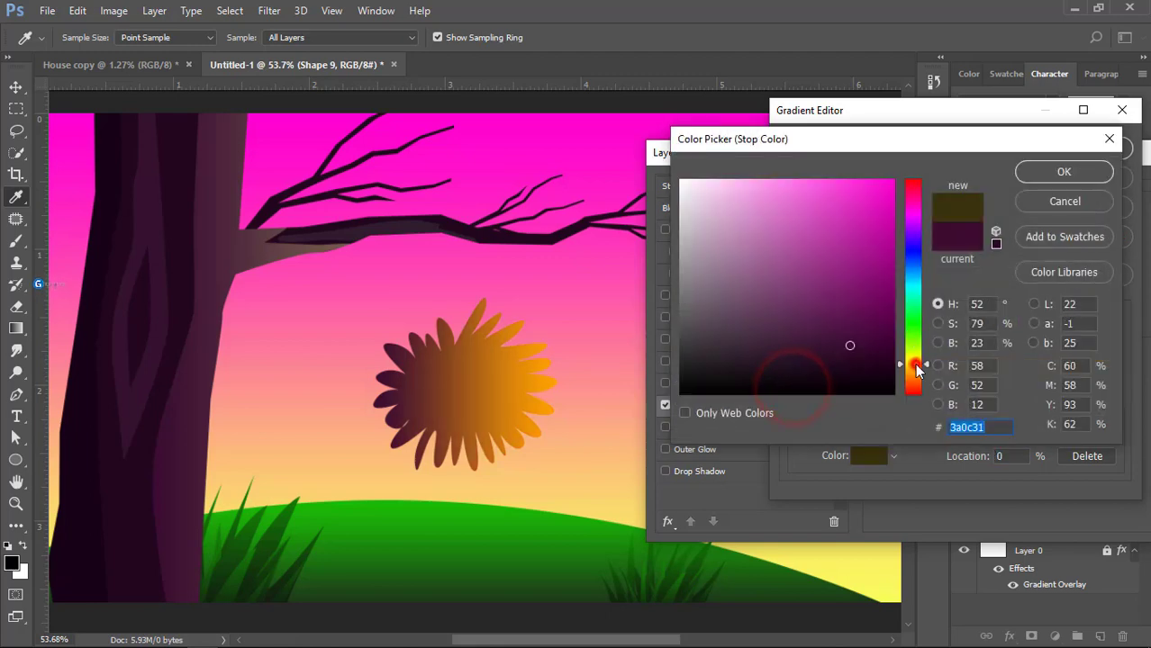
click(860, 180)
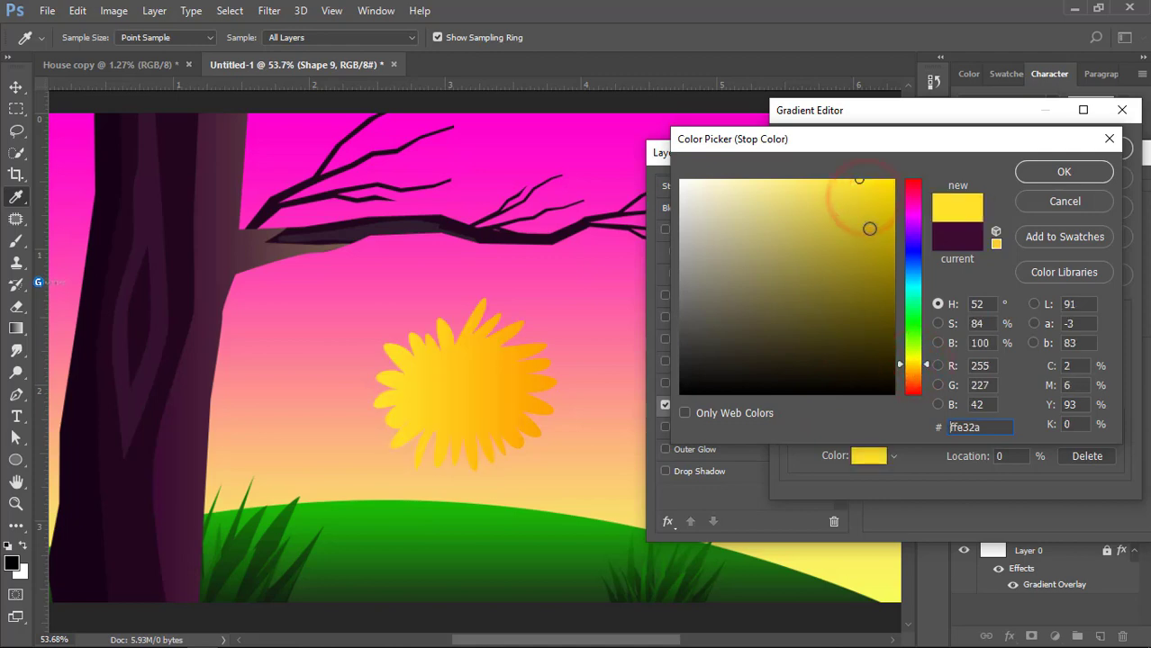
click(837, 183)
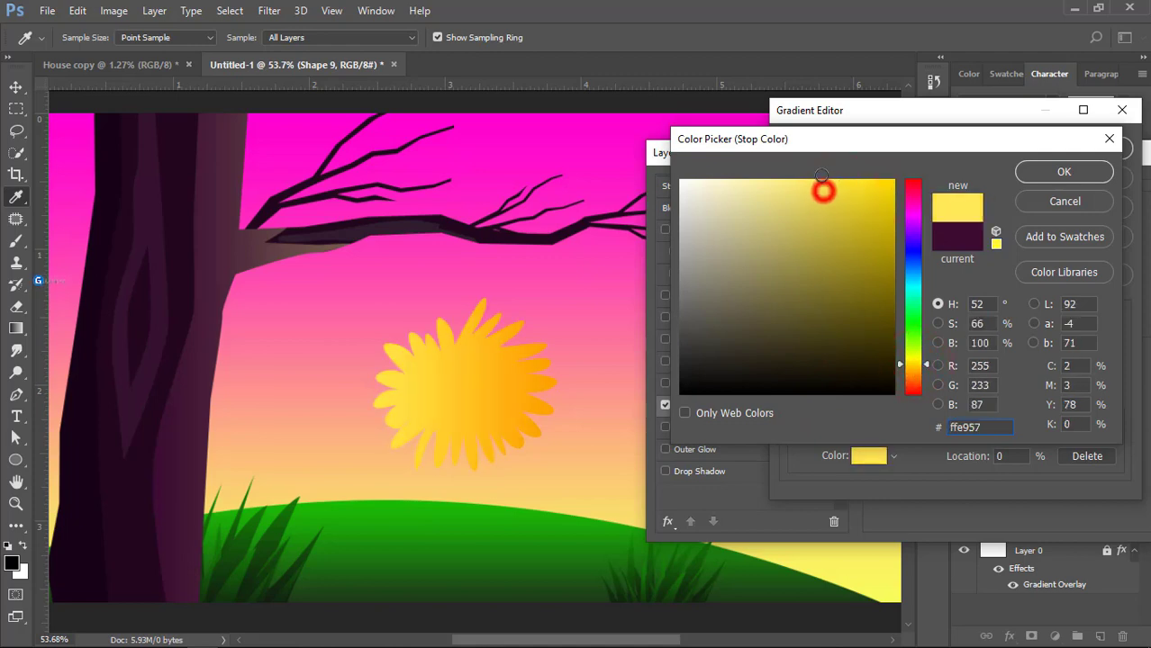
click(1064, 171)
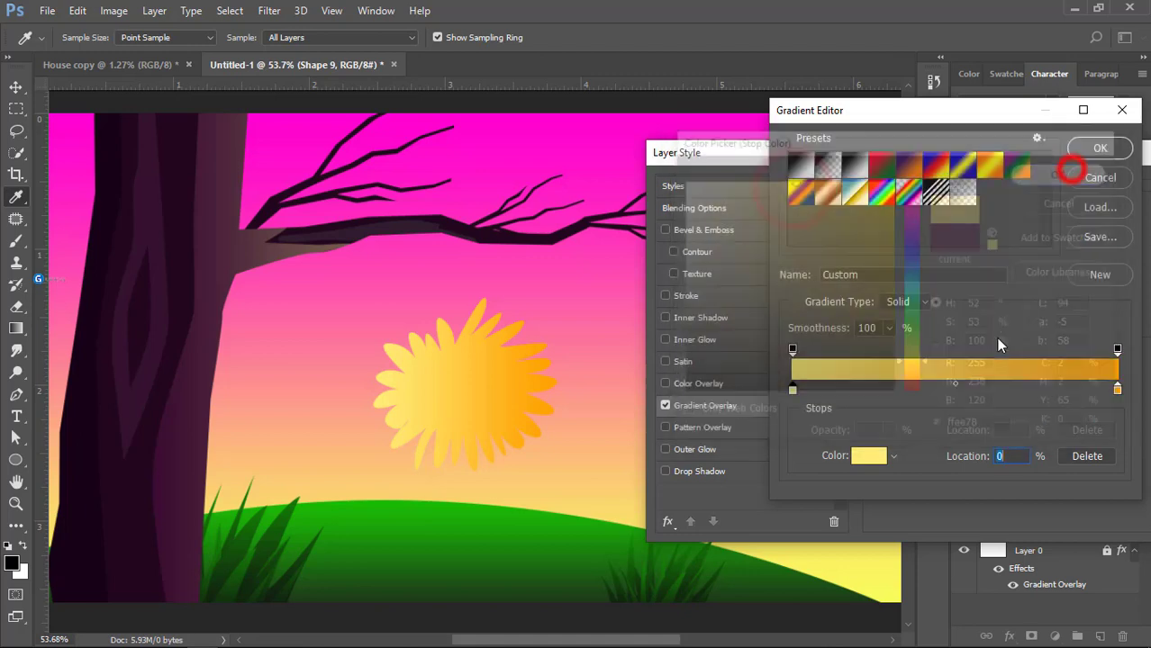
- Change the end color stop of the petalled shape's gradient to red-orange #ff4e00
click(1117, 389)
double_click(1116, 390)
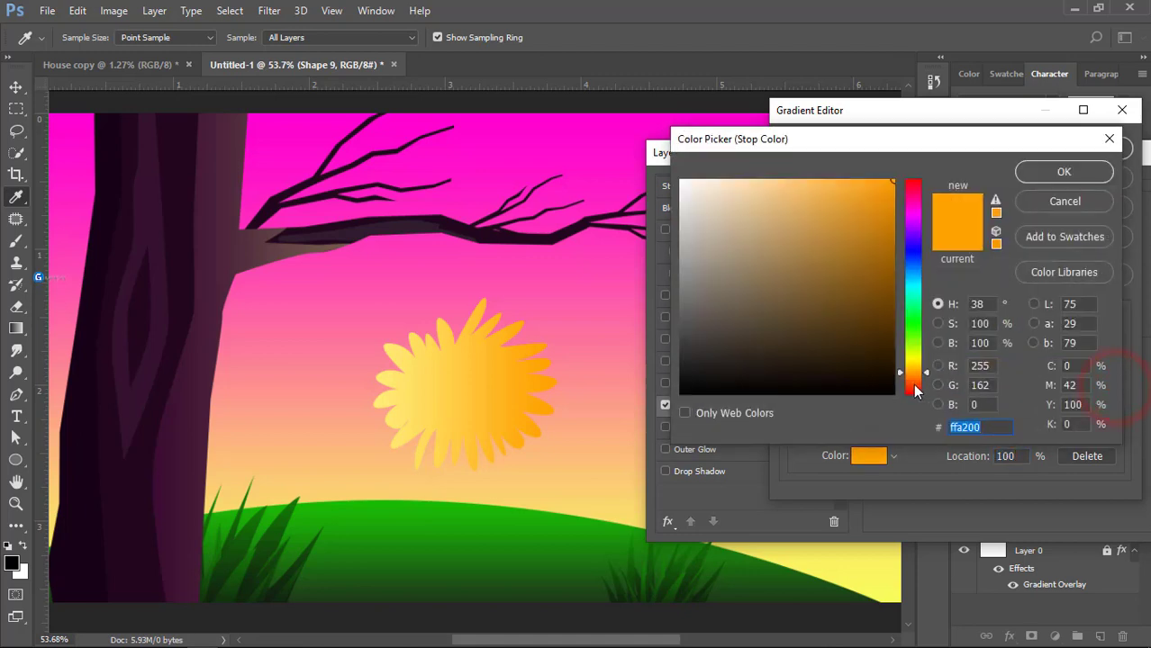
drag(913, 369, 914, 389)
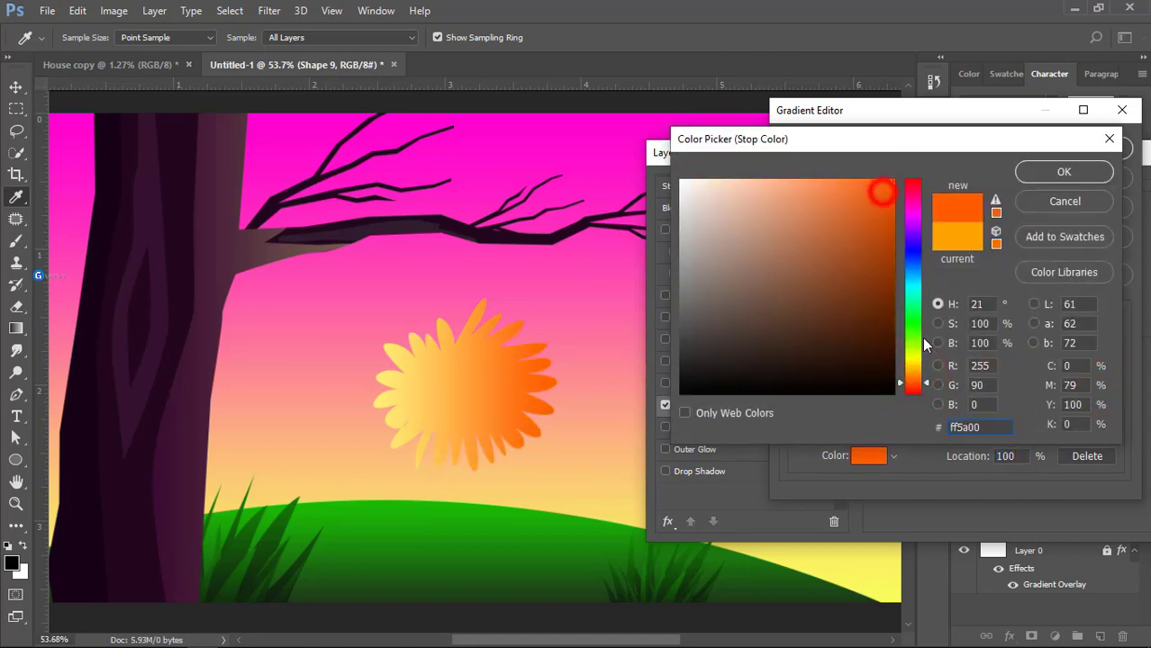
click(1064, 171)
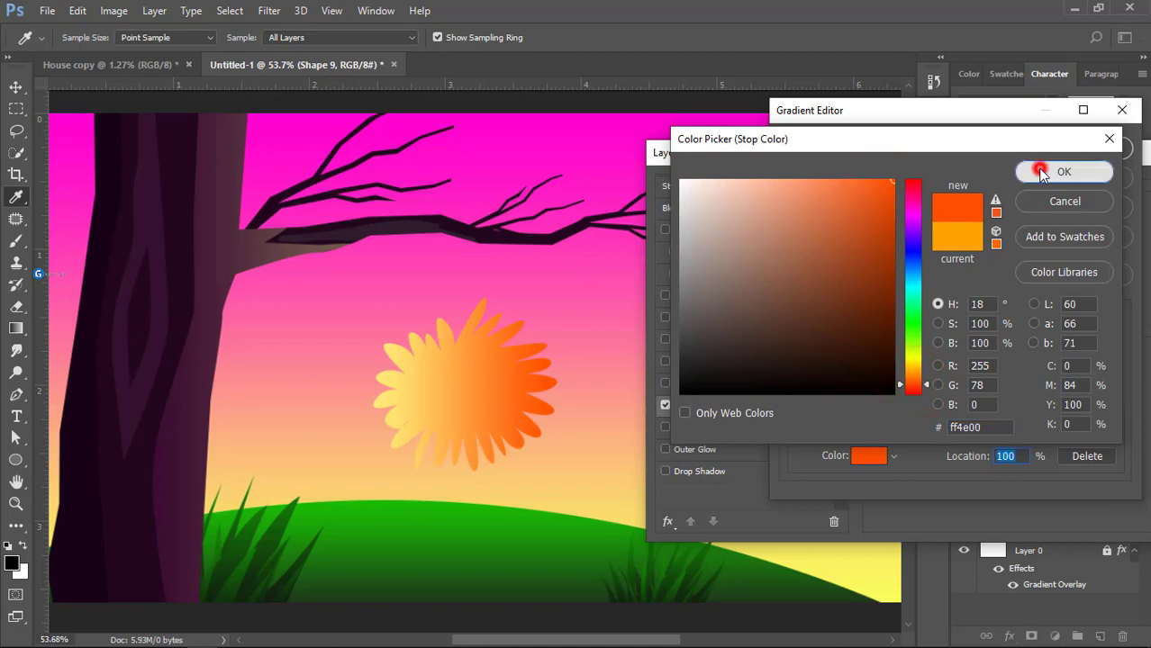
- Apply the petalled shape's gradient, then shrink the shape, move it up against the main branch and place an overlapping copy beside it
click(1097, 158)
click(1076, 196)
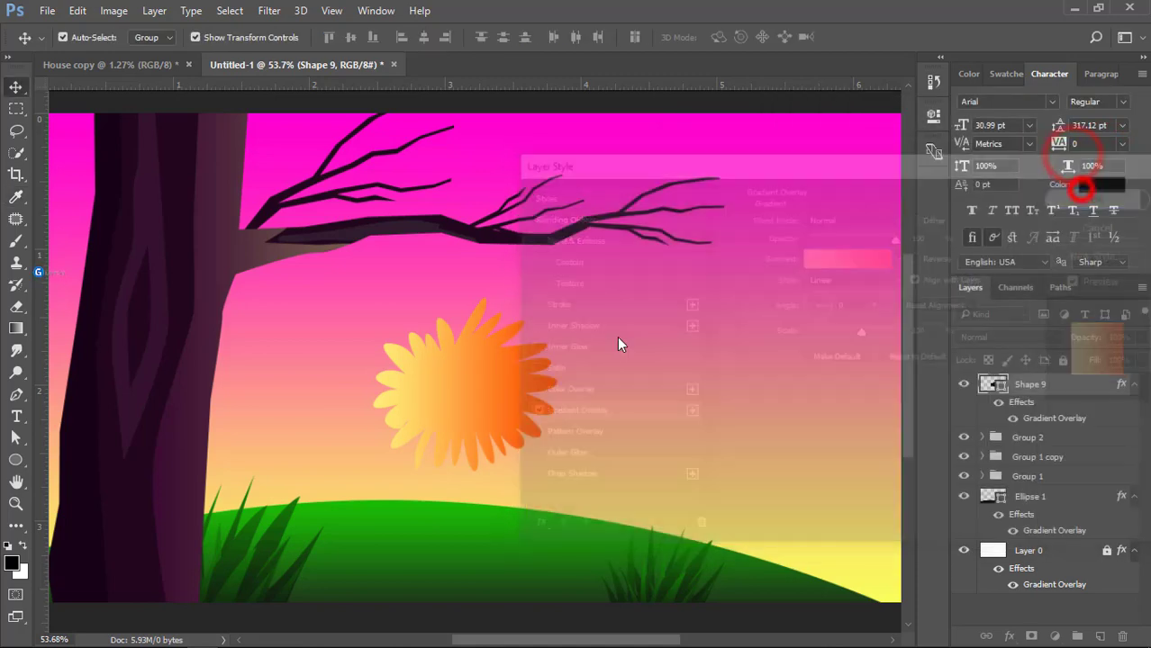
drag(505, 371, 473, 284)
drag(525, 387, 504, 353)
double_click(488, 298)
shift+click(544, 284)
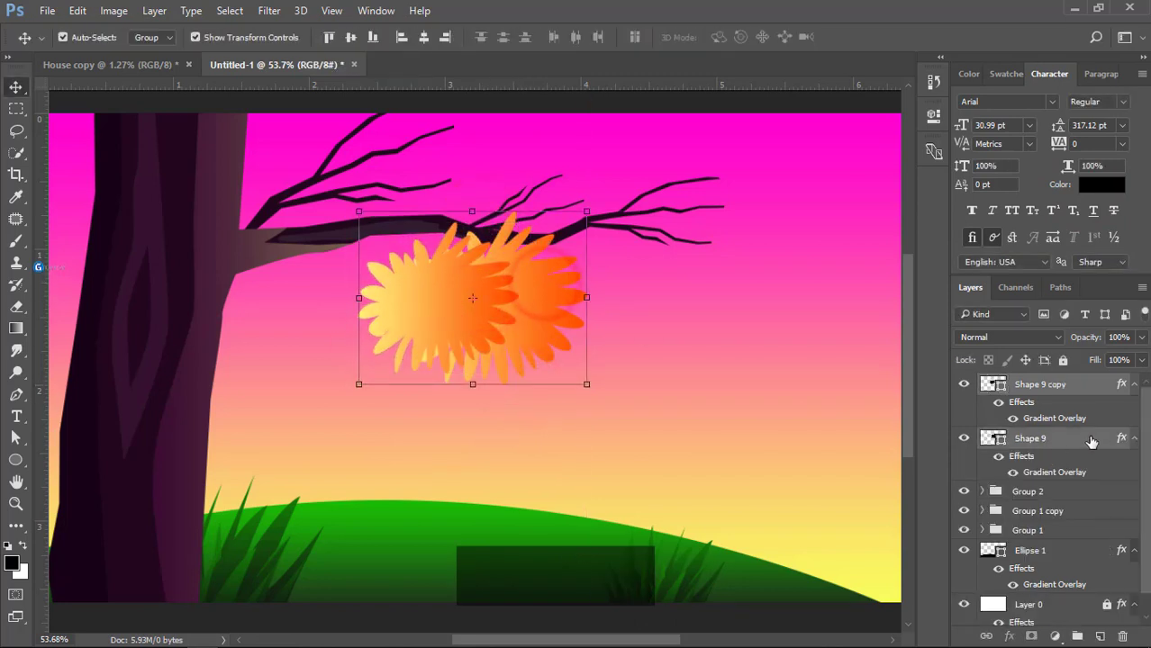
- Reverse the gradient overlay of the original petalled shape, Shape 9, and apply it
click(1119, 438)
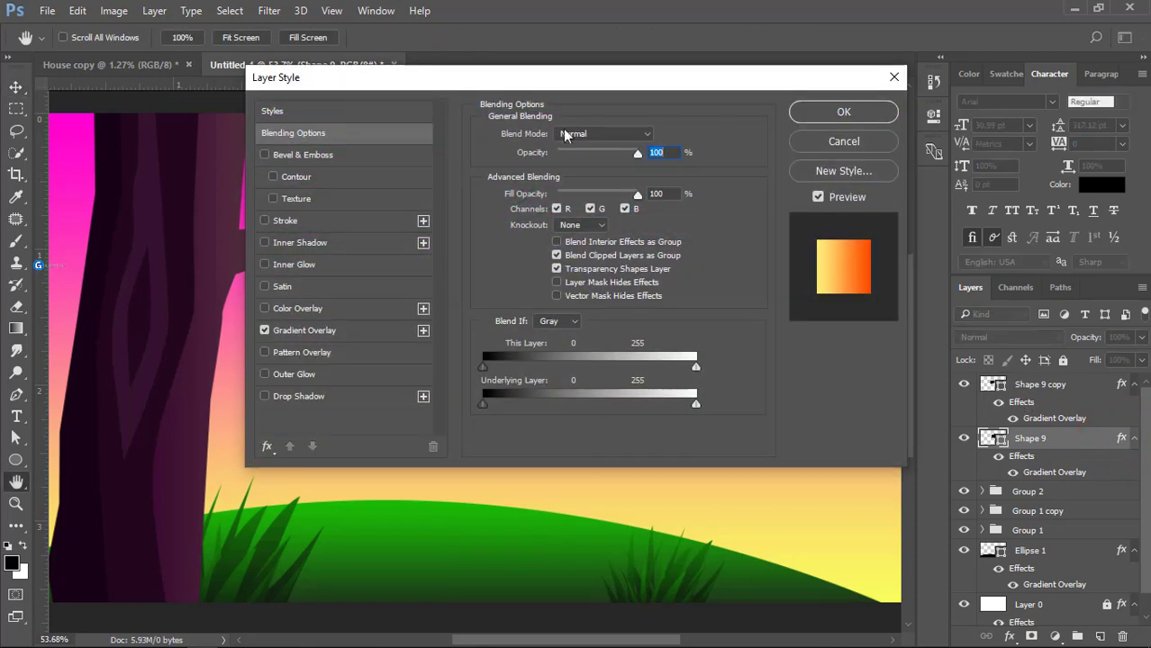
drag(516, 83, 931, 170)
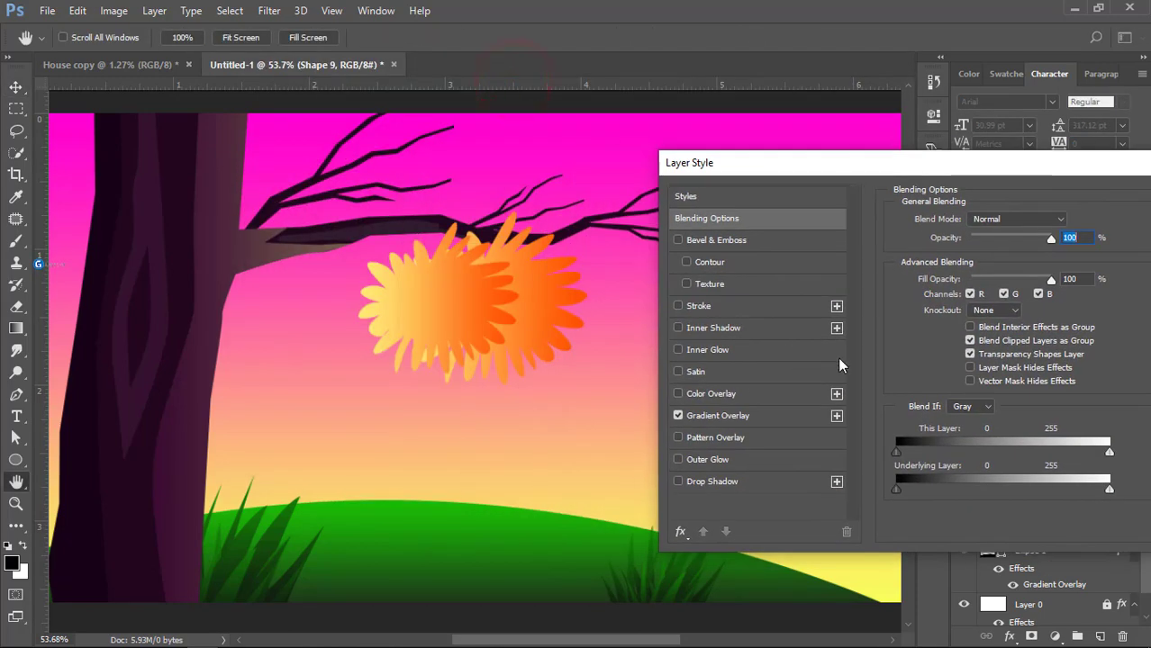
click(730, 415)
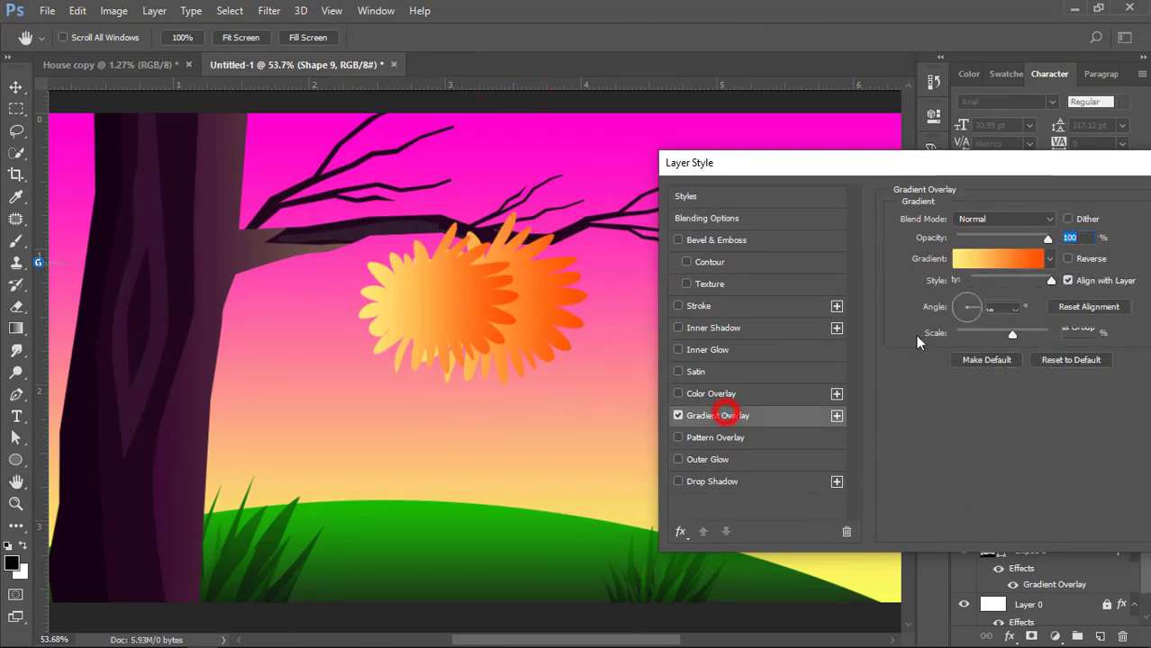
click(1067, 260)
drag(971, 167, 768, 297)
click(1036, 314)
- Reposition the petalled shape's copy beside the original and reverse its gradient overlay
drag(460, 287, 590, 299)
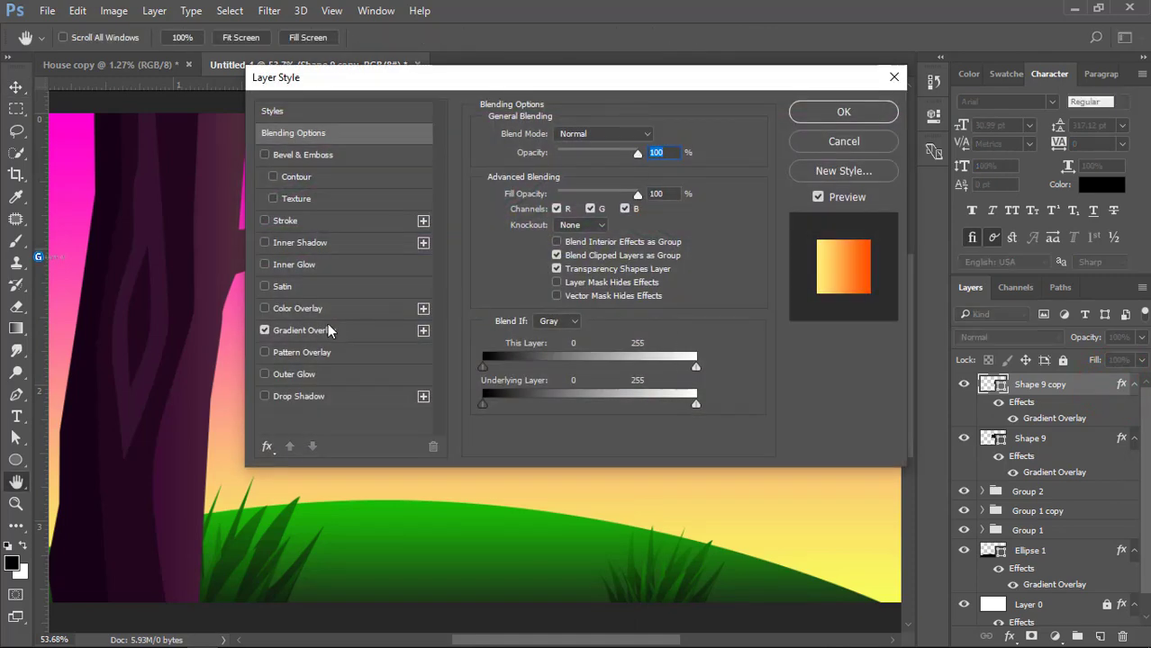
click(323, 329)
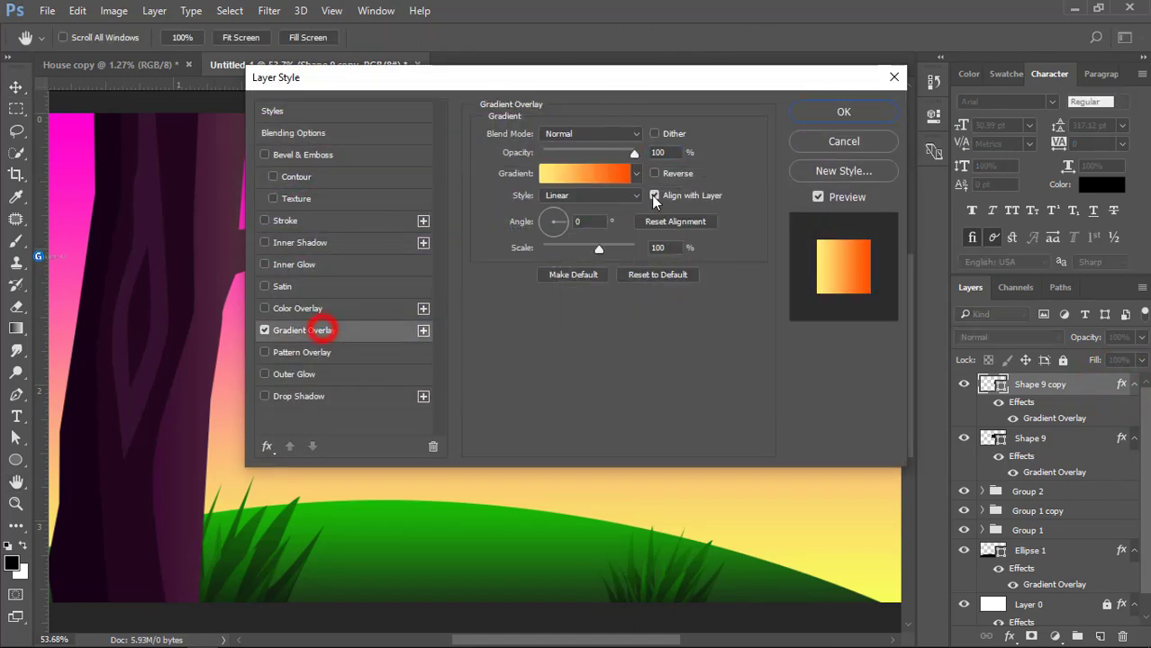
click(655, 174)
click(843, 112)
- Duplicate the petalled shape above the other two and scale down all three as one cluster
drag(605, 299, 576, 252)
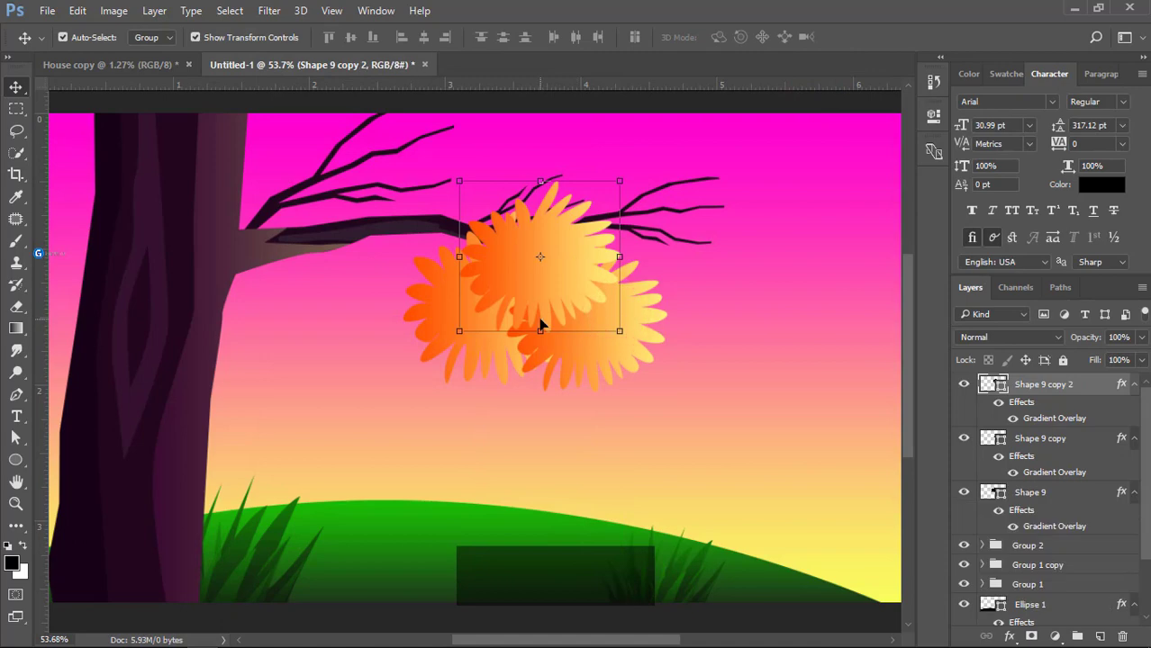
shift+click(467, 305)
shift+click(593, 332)
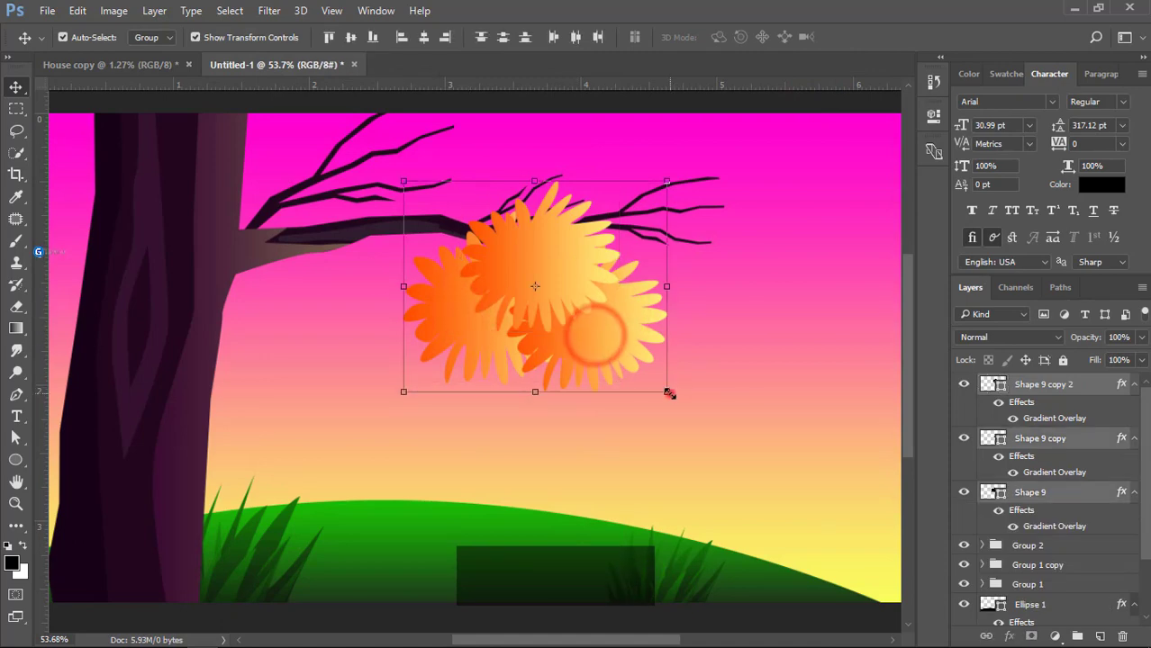
drag(670, 393, 603, 340)
double_click(586, 299)
- Move the three-shape foliage cluster onto the middle of the main branch and shrink it slightly
click(535, 249)
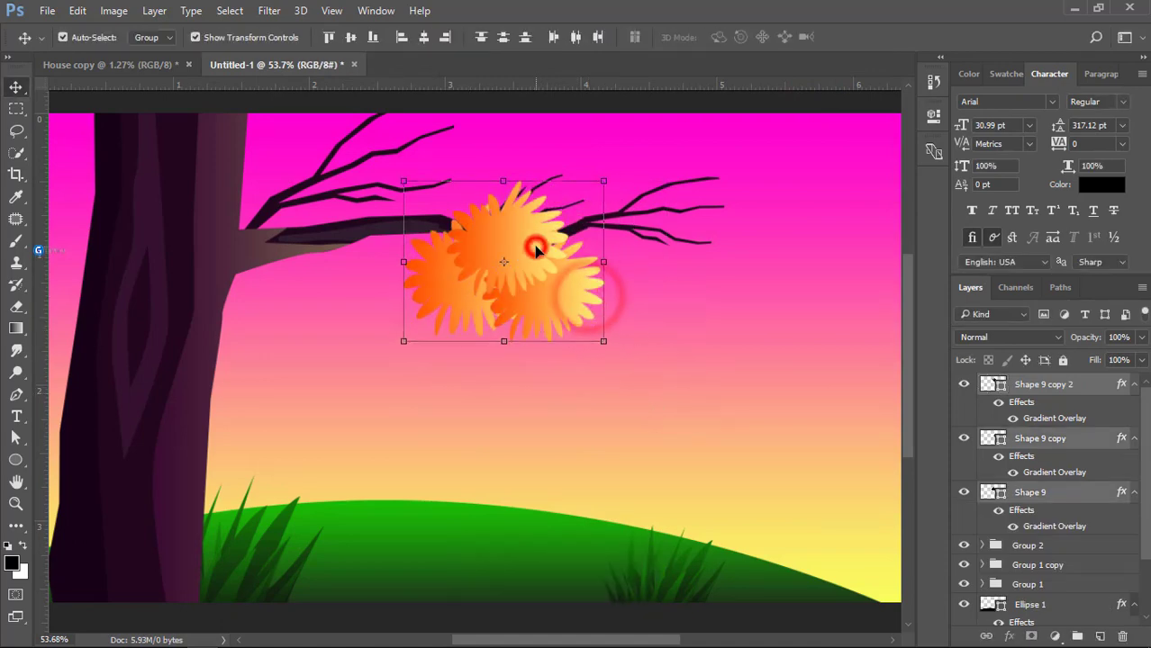
drag(535, 246, 469, 232)
drag(542, 324, 516, 308)
double_click(467, 240)
- Copy the foliage cluster, smaller, onto the outer branch tip and the upper twigs, and add single petalled shapes around the clusters
drag(451, 228, 628, 211)
drag(696, 286, 661, 258)
double_click(638, 221)
drag(637, 219, 352, 118)
double_click(620, 229)
click(645, 373)
click(563, 328)
key(ctrl+z)
click(507, 340)
click(527, 327)
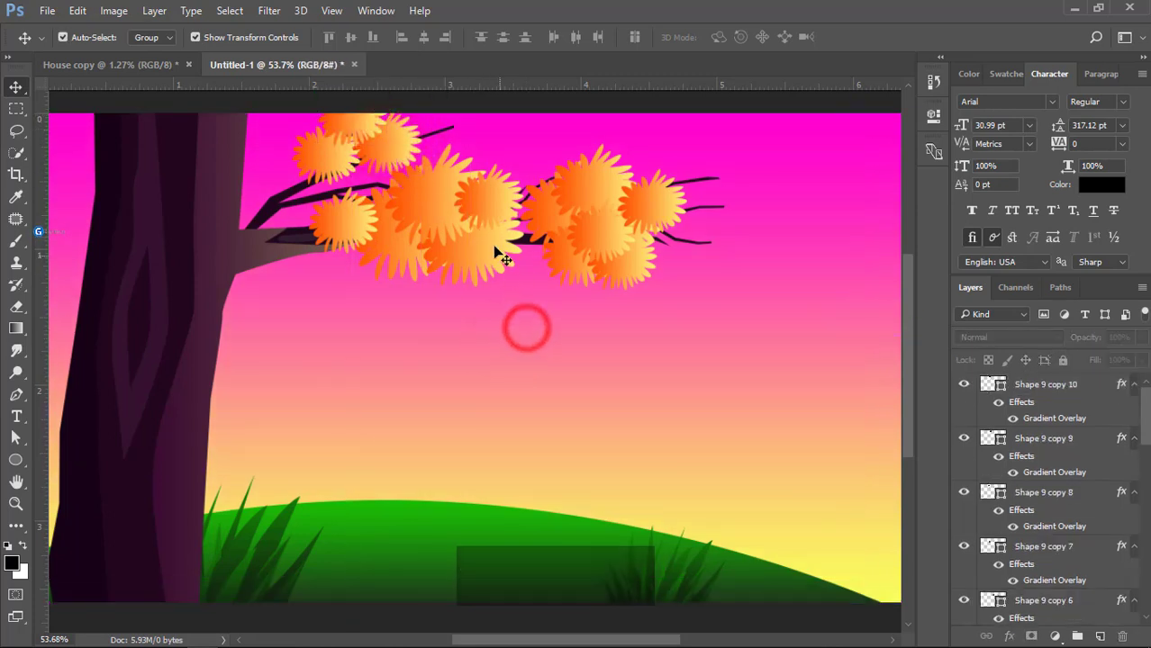
scroll(494, 249, down, 2)
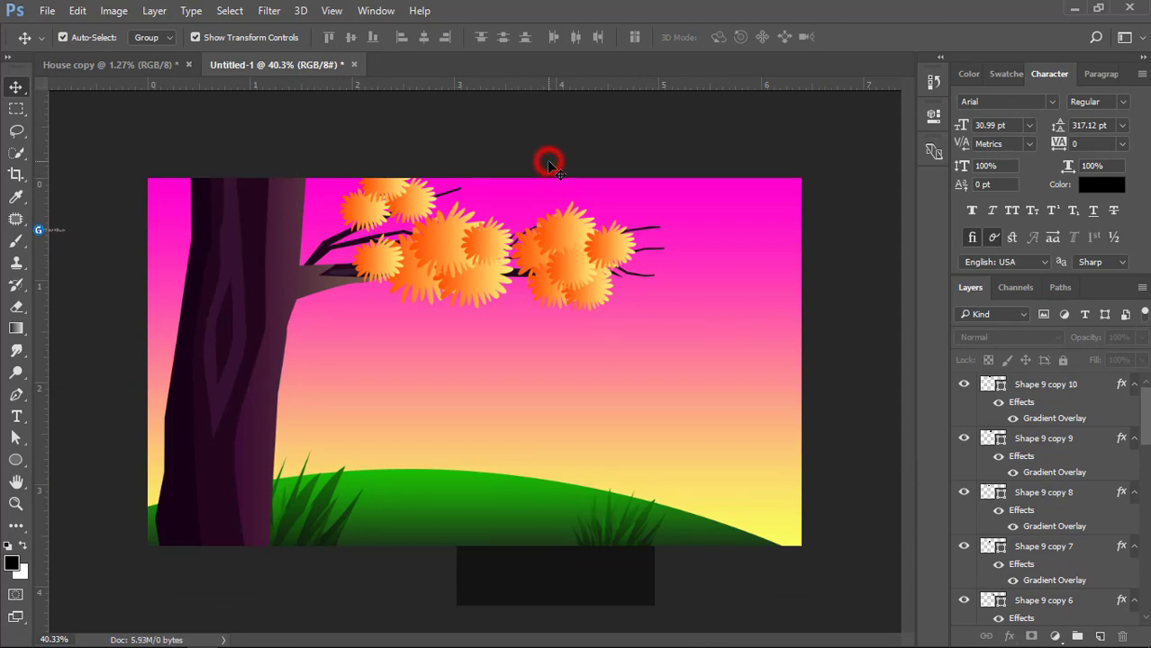
click(560, 402)
click(439, 501)
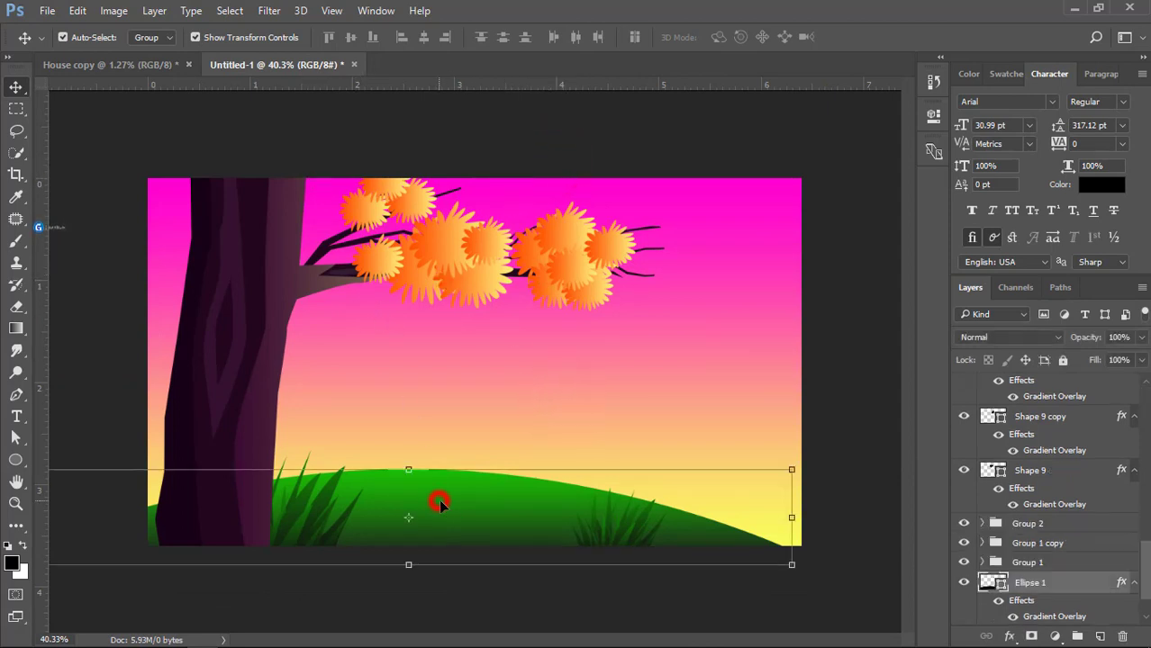
click(543, 560)
scroll(634, 551, up, 1)
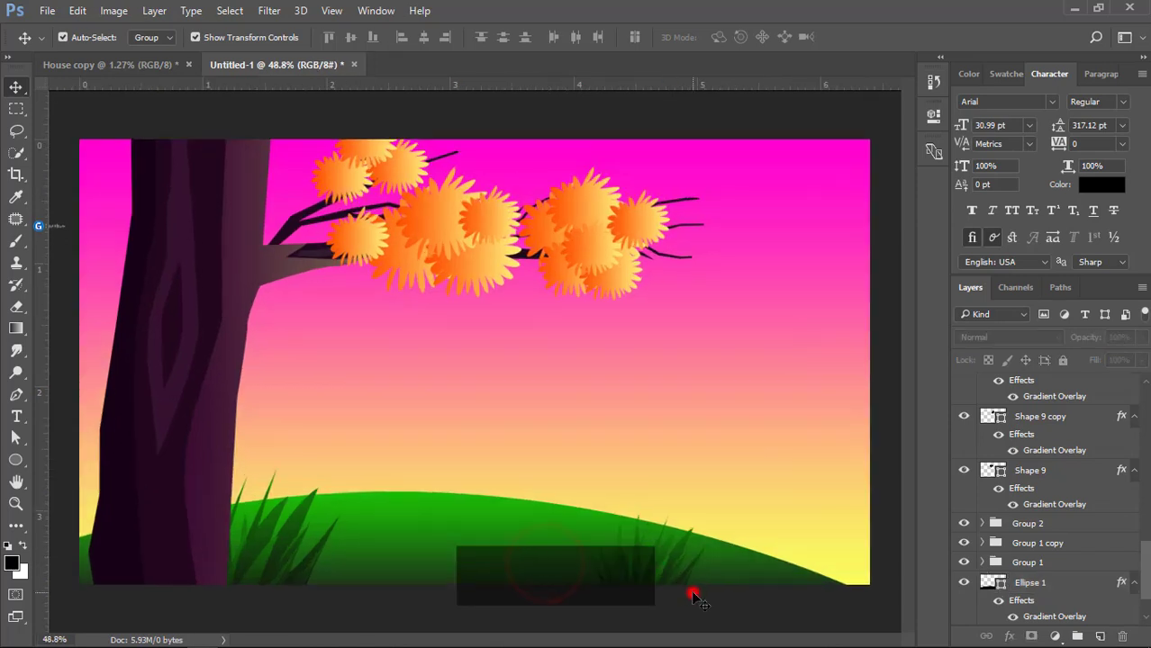
click(752, 496)
- Duplicate the grass clump beside the tree onto the hill's crest and bring the original clump in front of the trunk
drag(305, 553, 508, 472)
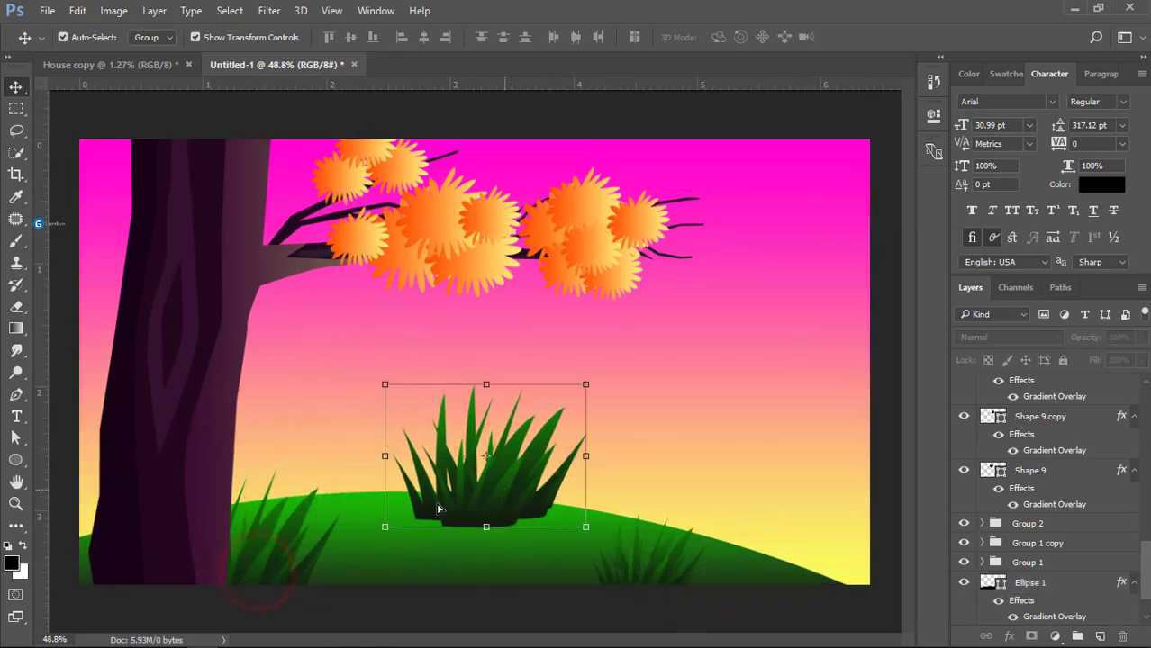
click(262, 565)
key(ctrl+shift+bracketright)
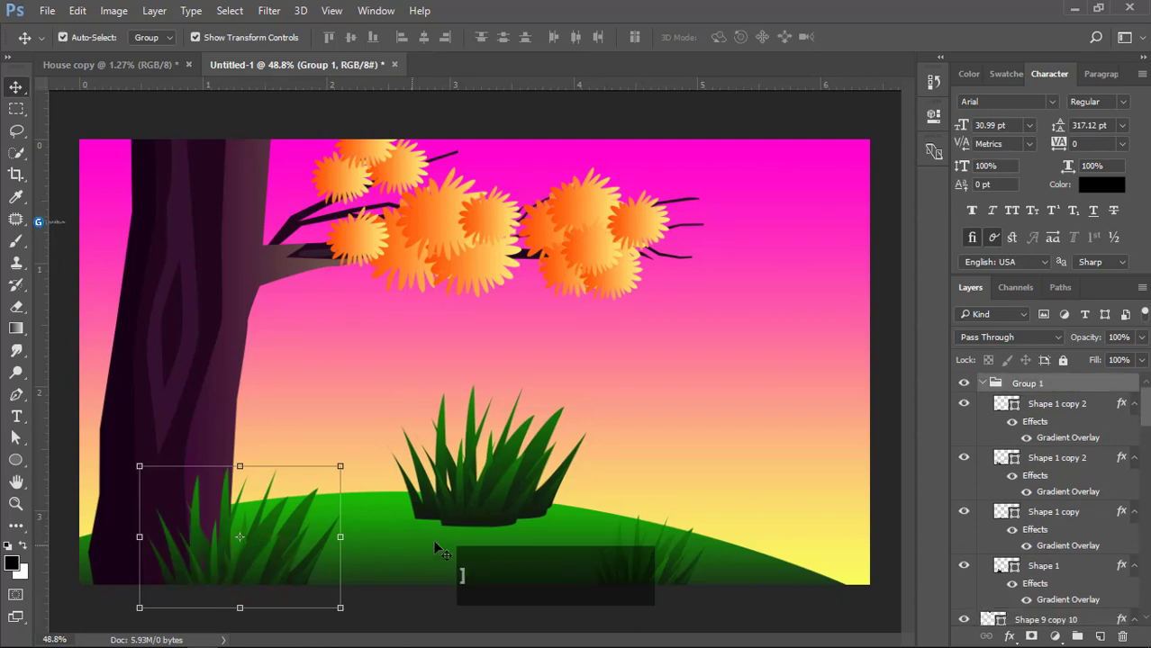
- Convert the copied grass clump's group on the hill's crest to a smart object
click(492, 497)
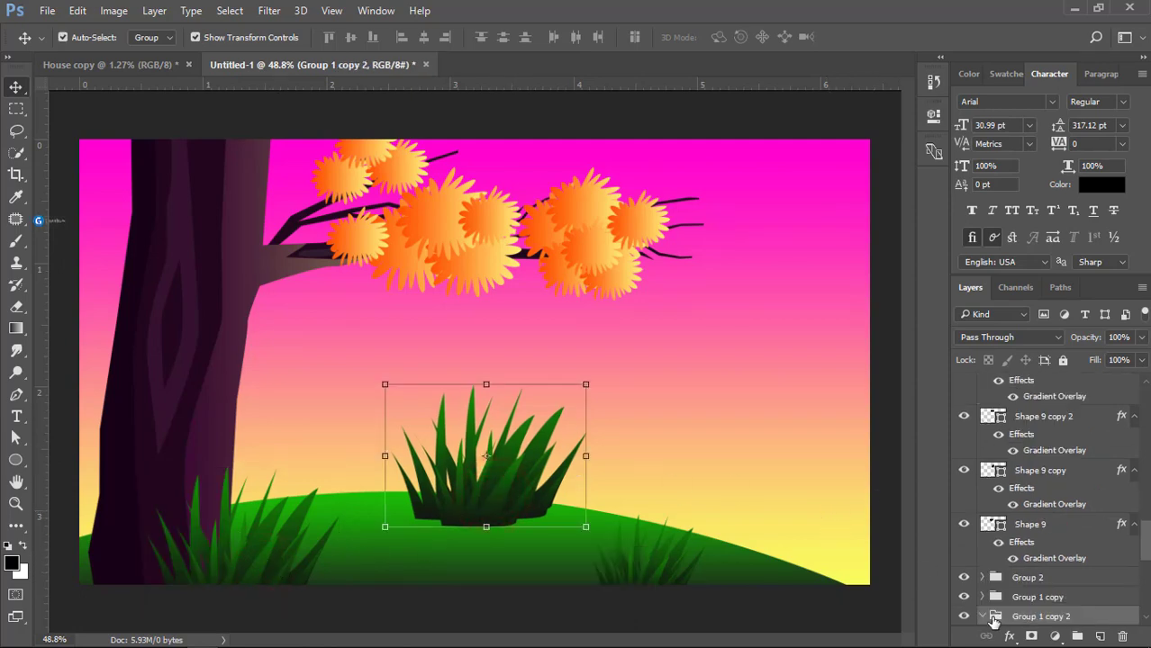
right_click(1016, 622)
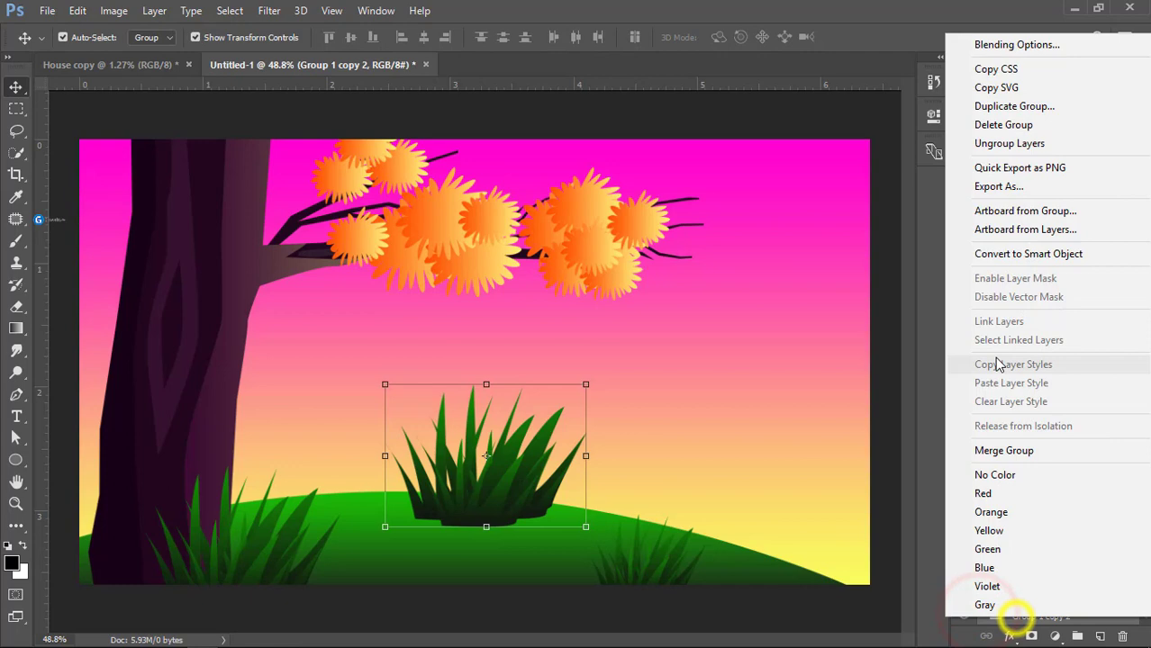
click(987, 254)
- Add a layer mask to the copied grass clump and fade its base with a linear black-to-transparent gradient
click(1032, 637)
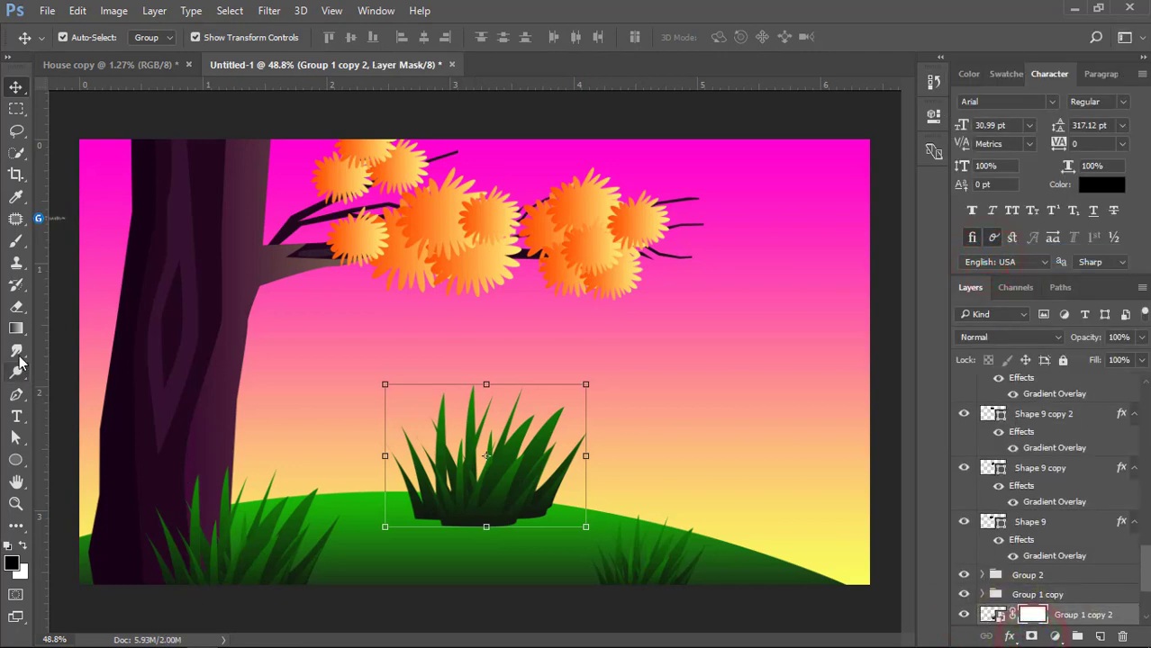
click(16, 328)
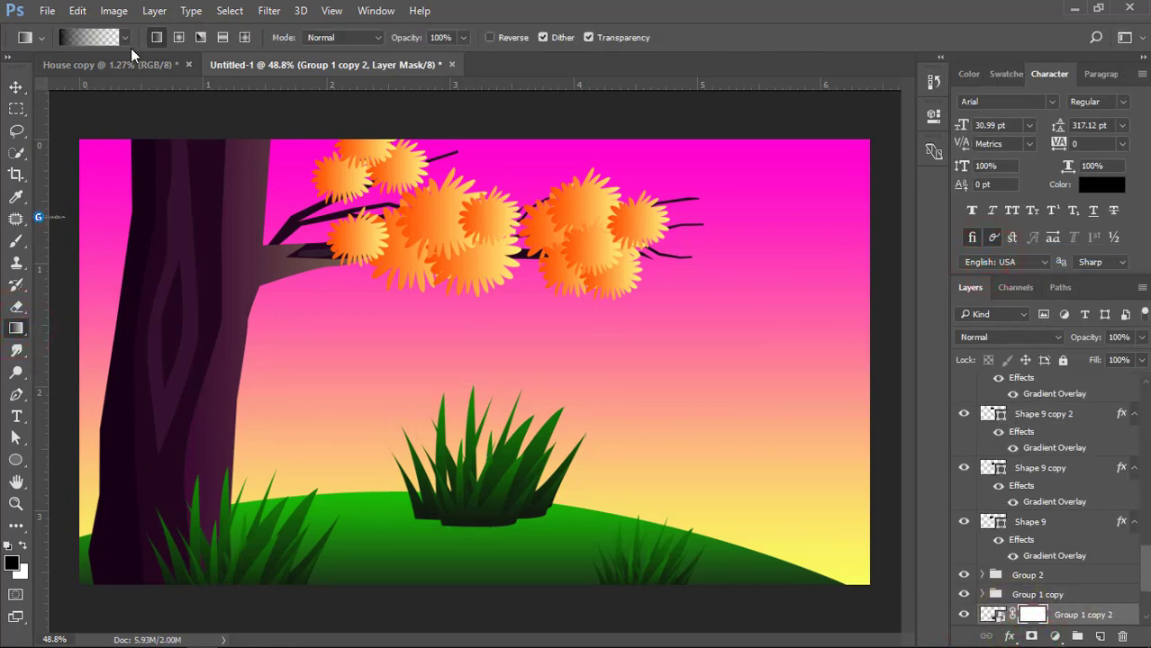
drag(485, 532, 478, 501)
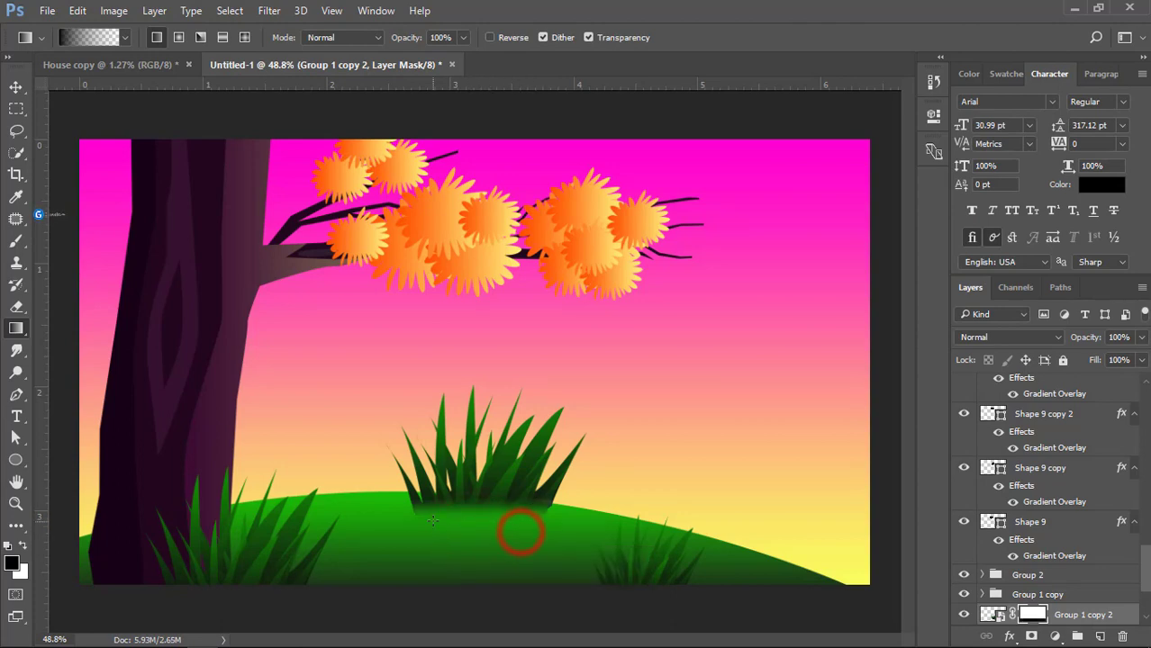
- Shrink the faded grass clump strongly and place it at the canvas's lower edge between the two larger clumps
click(15, 87)
drag(521, 483, 545, 502)
drag(610, 392, 463, 587)
click(557, 423)
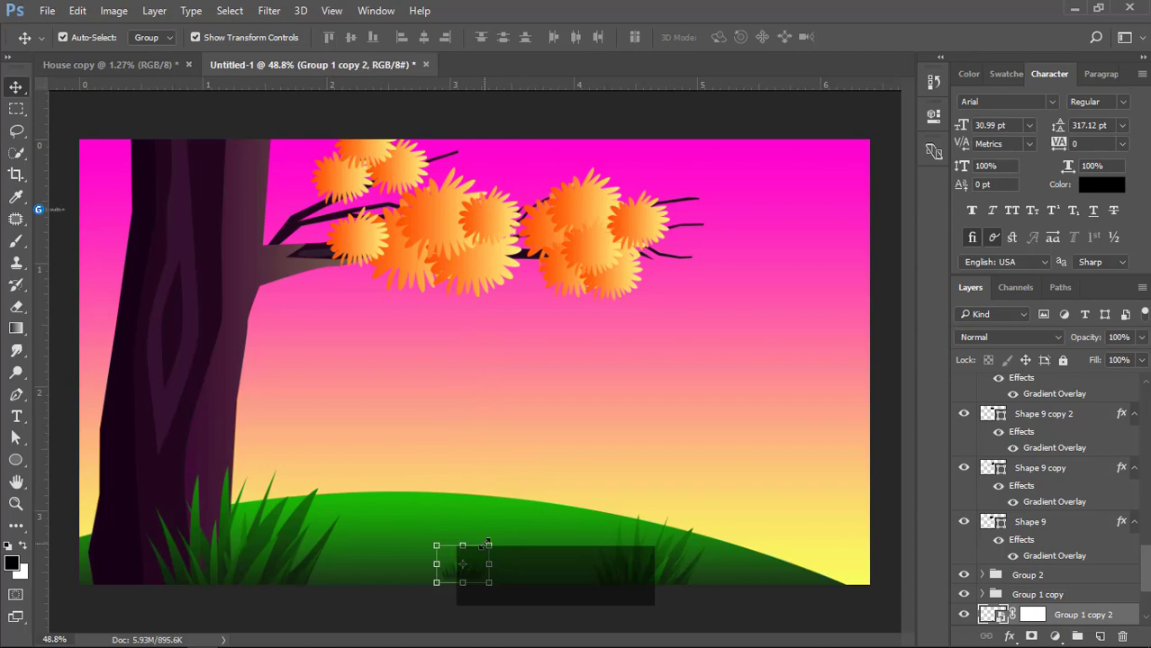
- Scale the small grass clump up to about 125%
scroll(519, 544, up, 3)
key(space)
drag(442, 463, 432, 313)
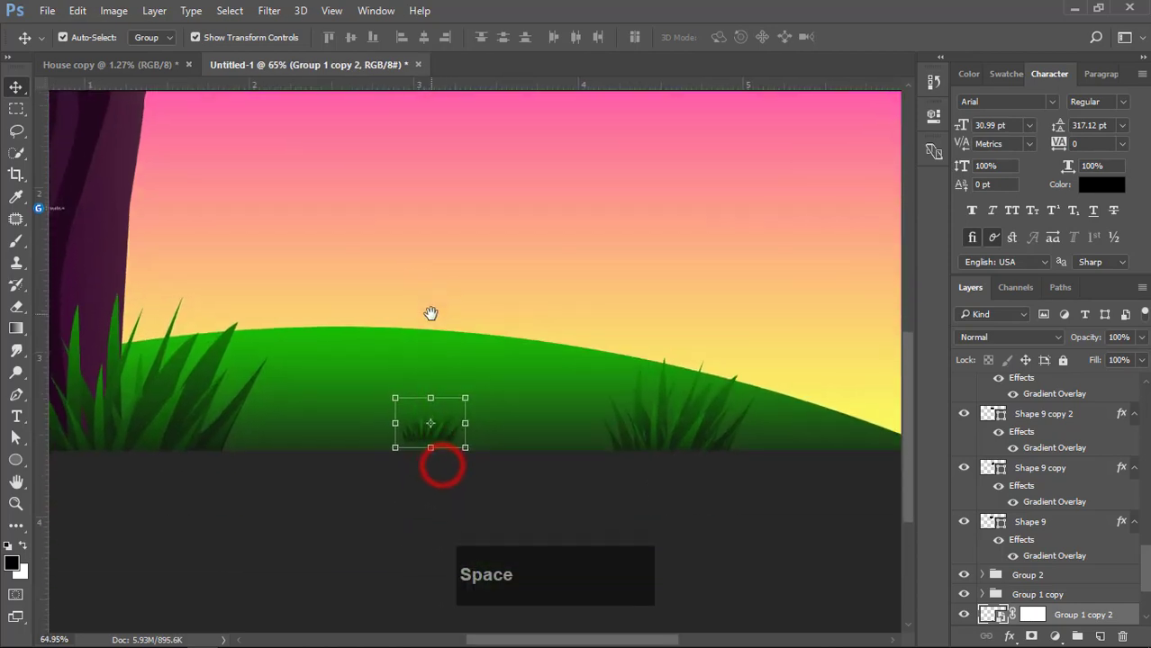
drag(462, 397, 473, 391)
double_click(448, 425)
click(536, 481)
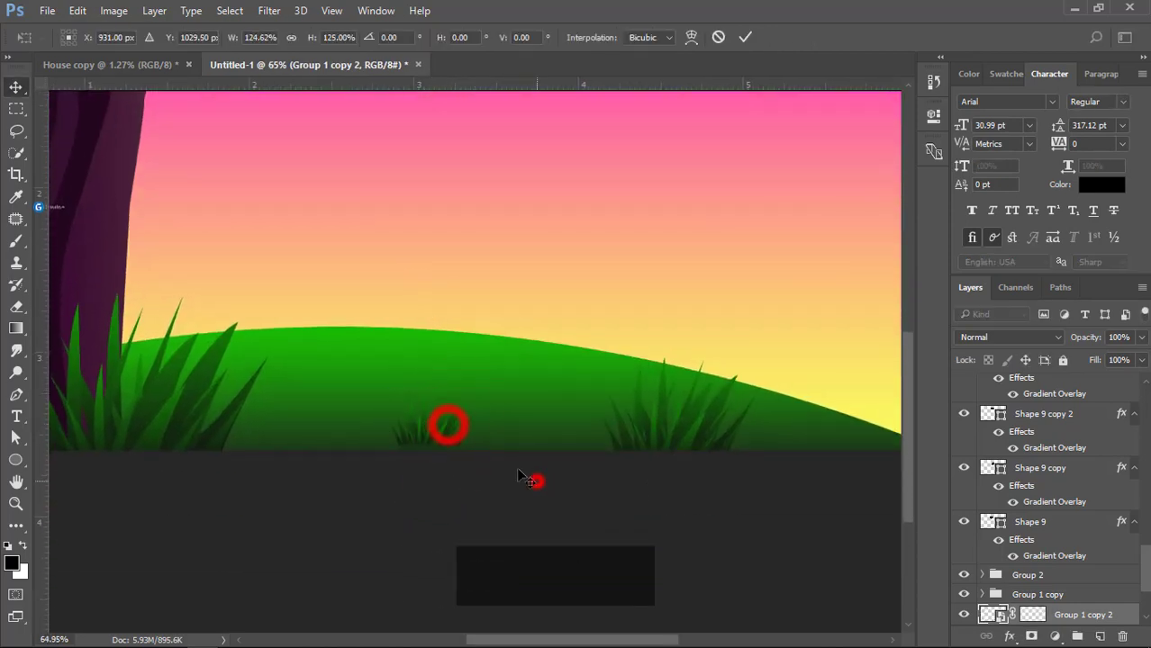
- Nudge the small grass clump slightly toward the tree and enlarge it to about 108%
drag(423, 444, 419, 440)
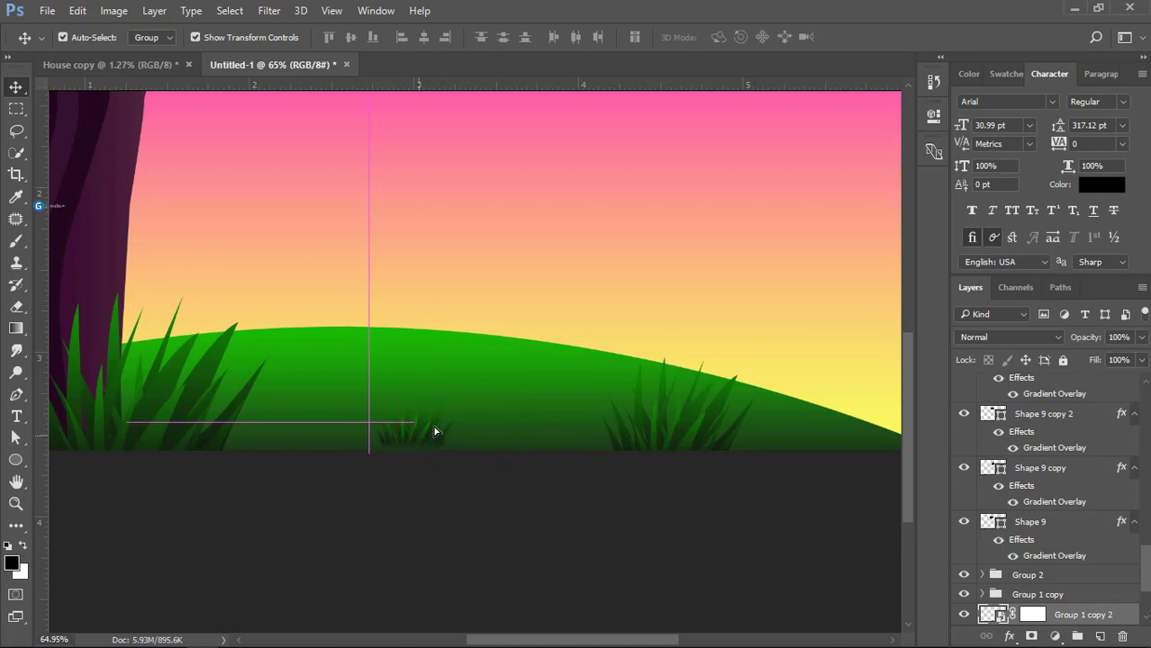
key(ctrl+t)
double_click(437, 424)
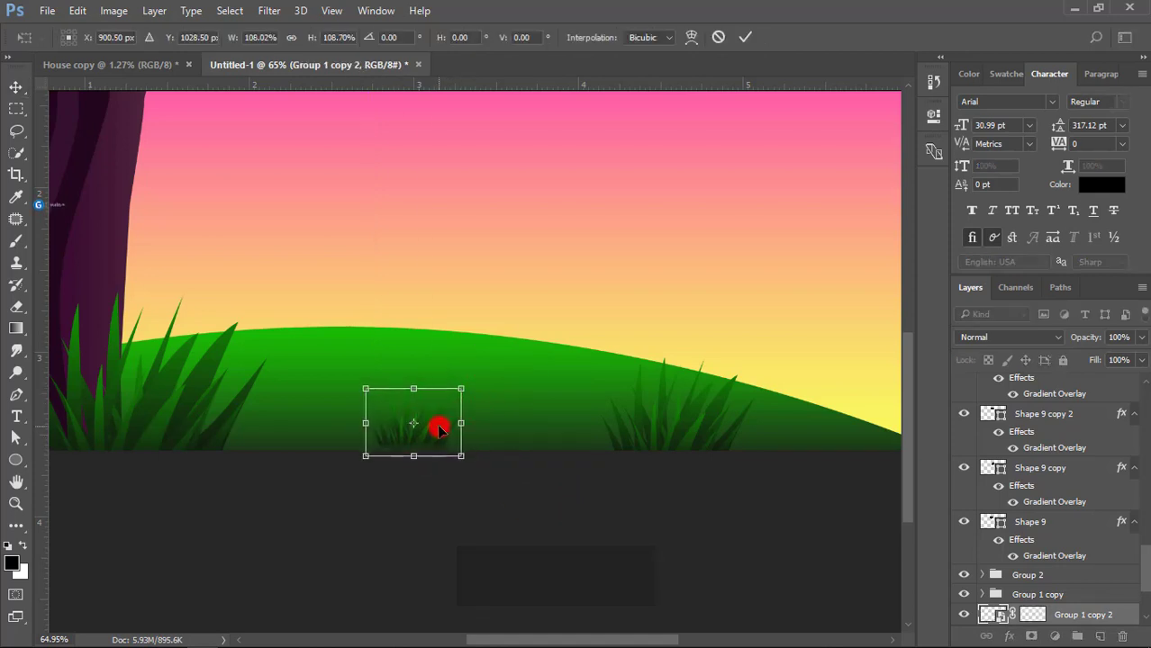
click(538, 484)
- Duplicate the small grass clump, scale the copy down and place it just beside the first at the hill's lower edge
scroll(504, 482, down, 3)
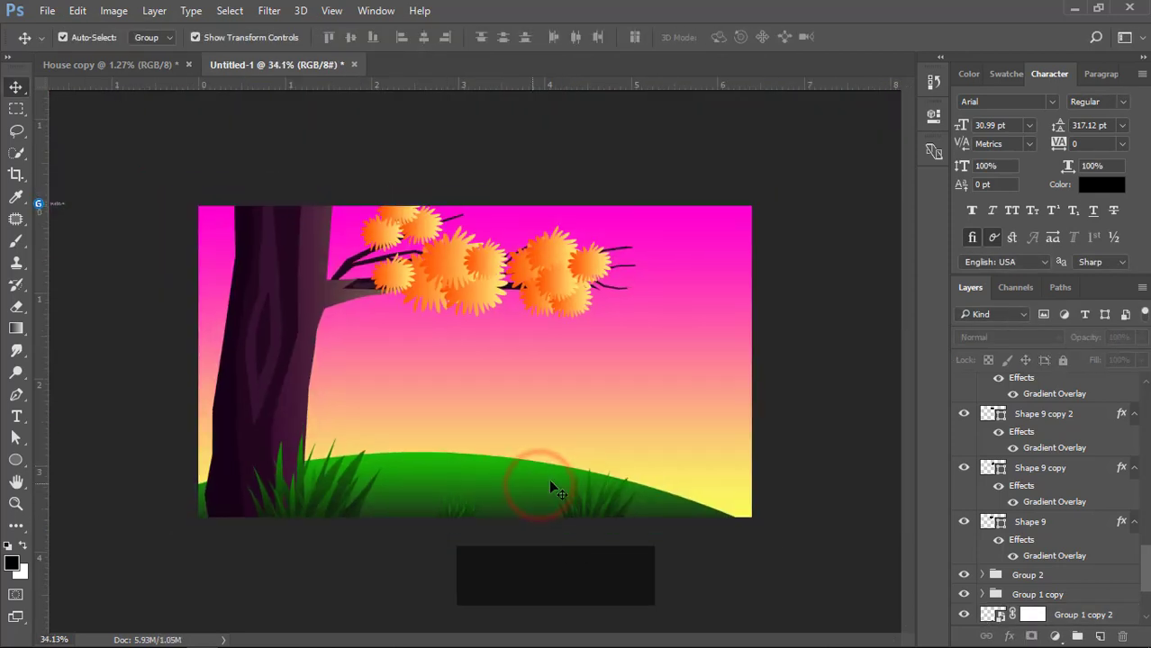
drag(450, 514, 456, 269)
scroll(473, 528, up, 2)
scroll(473, 528, up, 3)
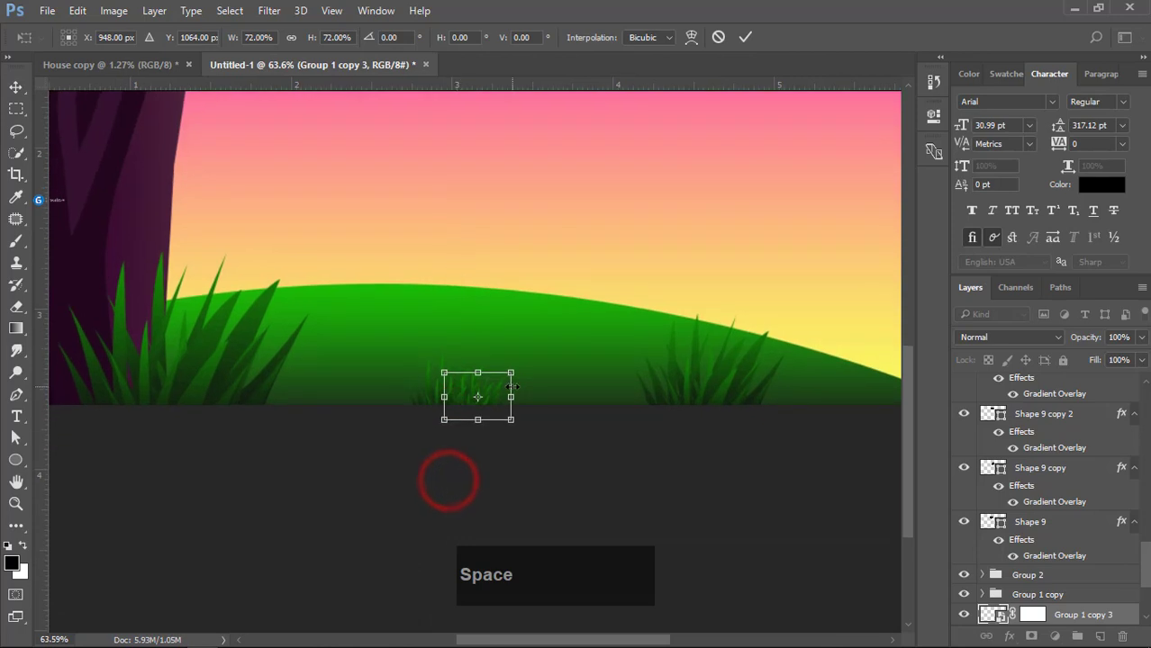
drag(514, 373, 508, 376)
key(KP_Enter)
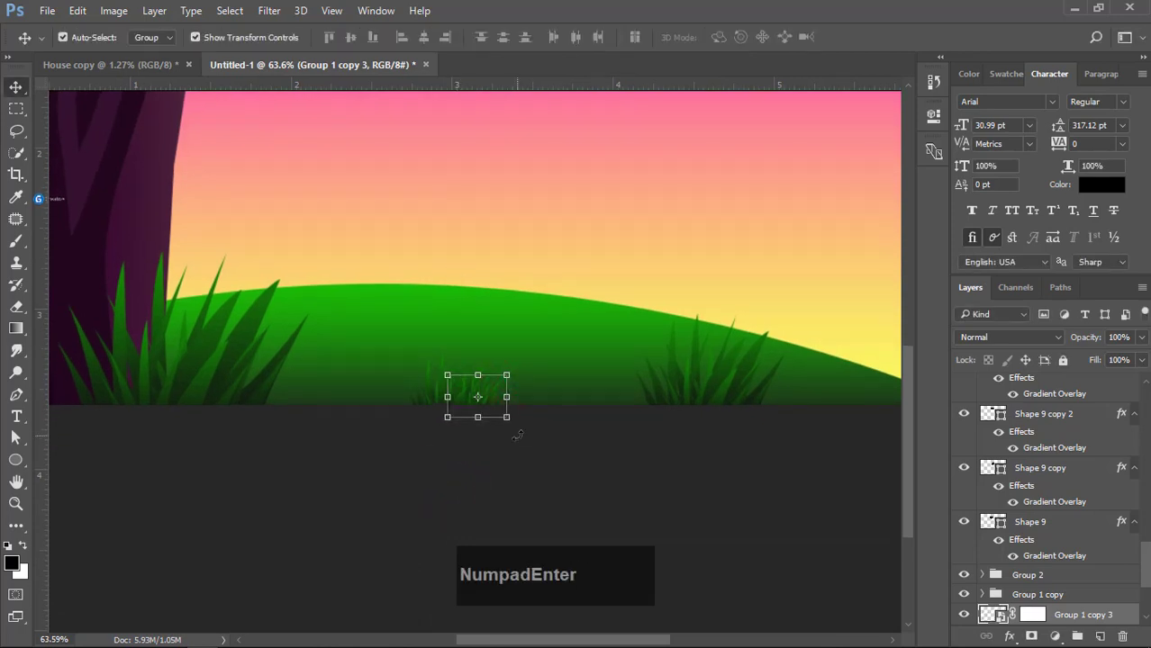
click(613, 430)
scroll(496, 411, down, 3)
click(565, 411)
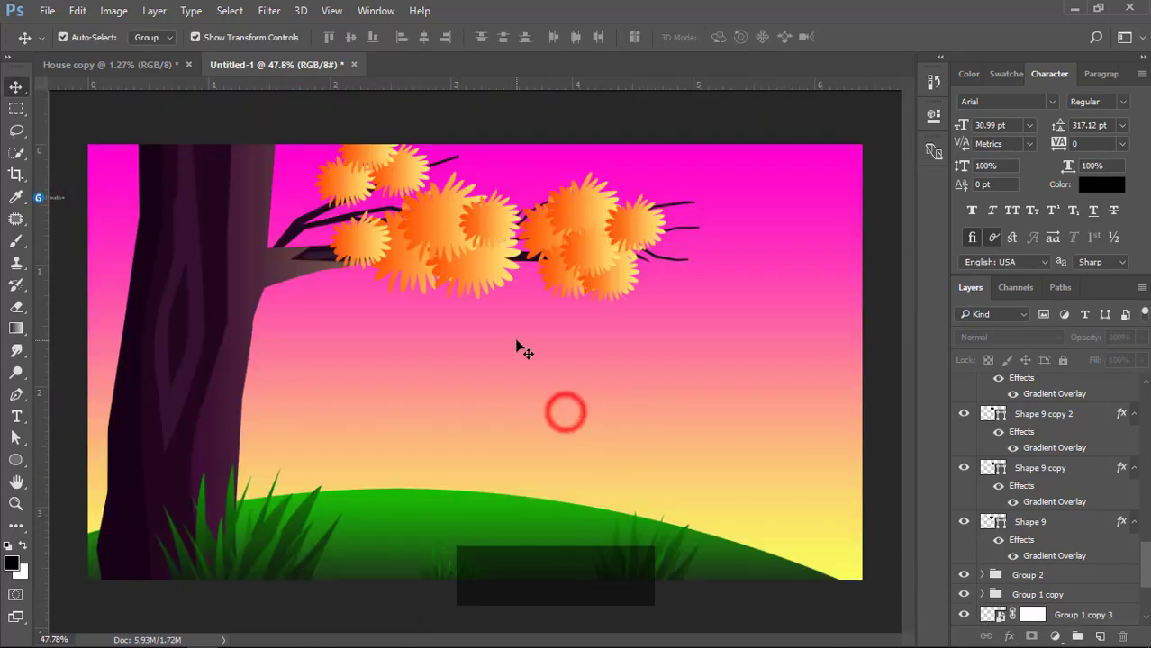
- Copy the joined double-house group from the House copy document into the landscape and convert it to a smart object
click(140, 65)
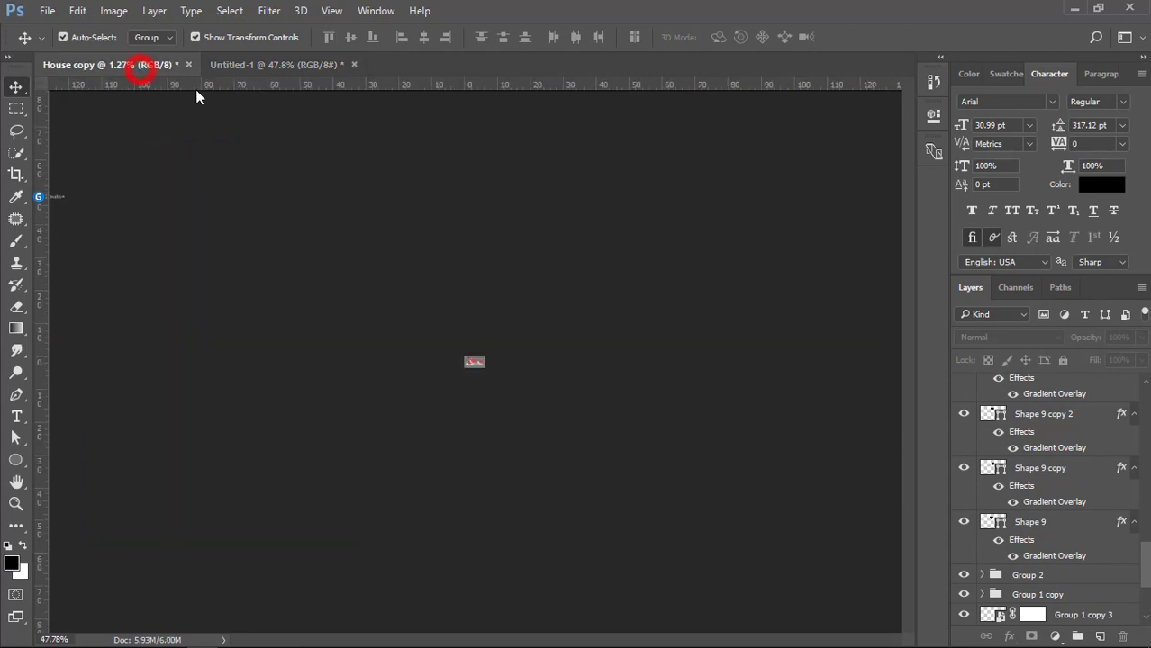
key(ctrl+Insert)
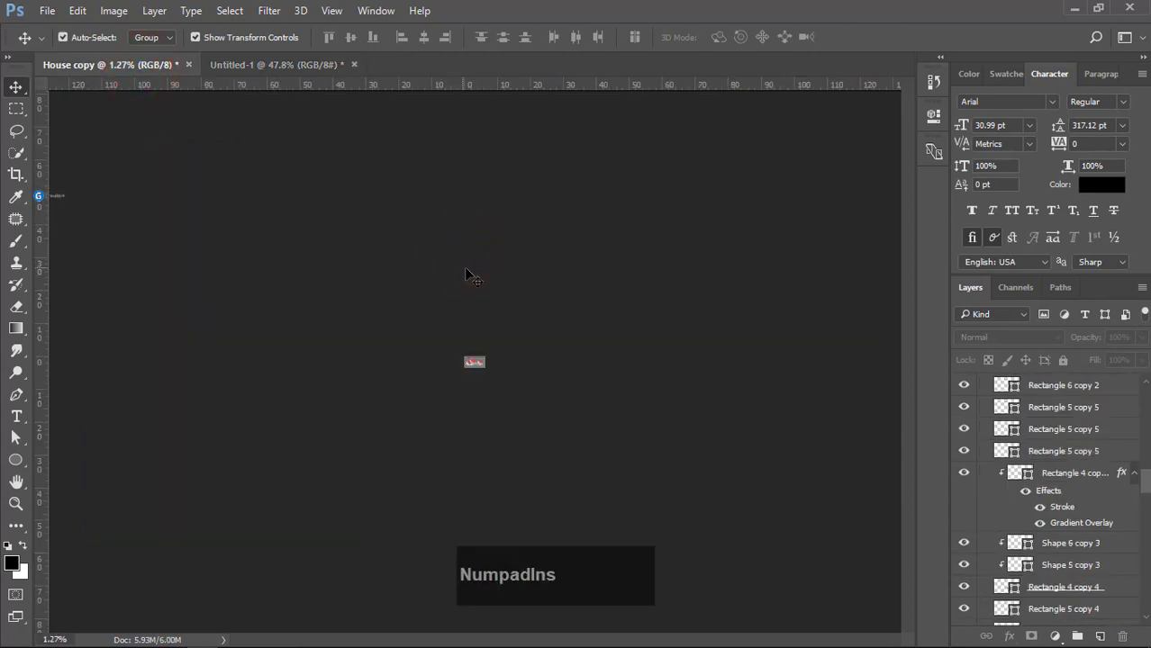
key(ctrl+Insert)
click(468, 270)
scroll(495, 443, up, 9)
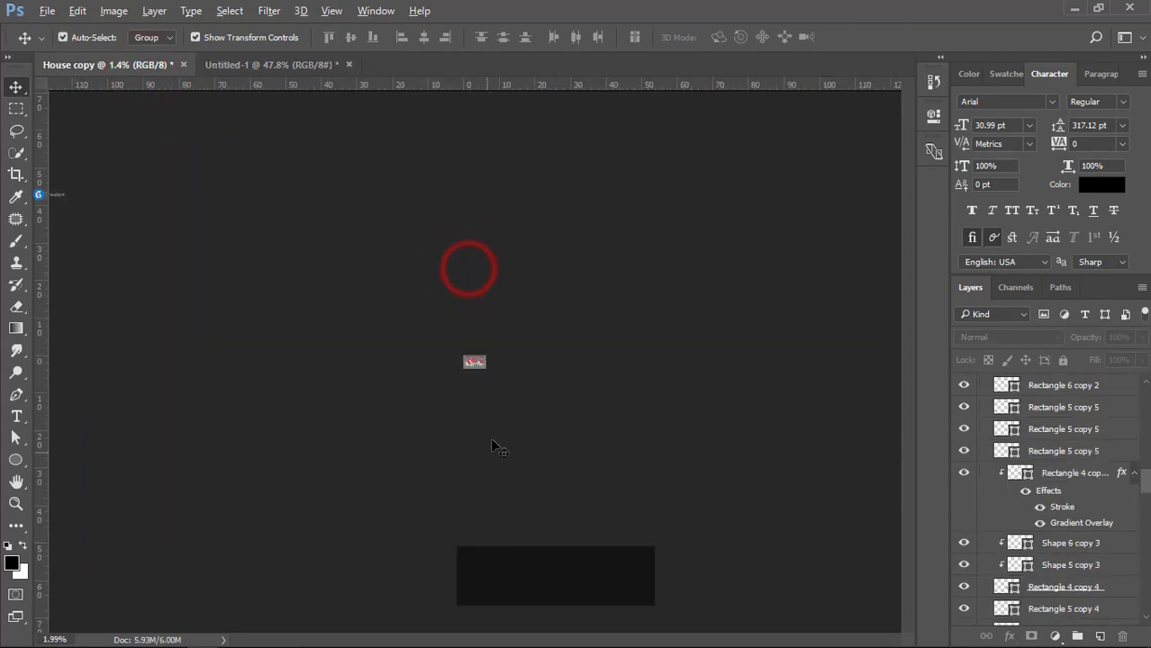
scroll(486, 414, up, 10)
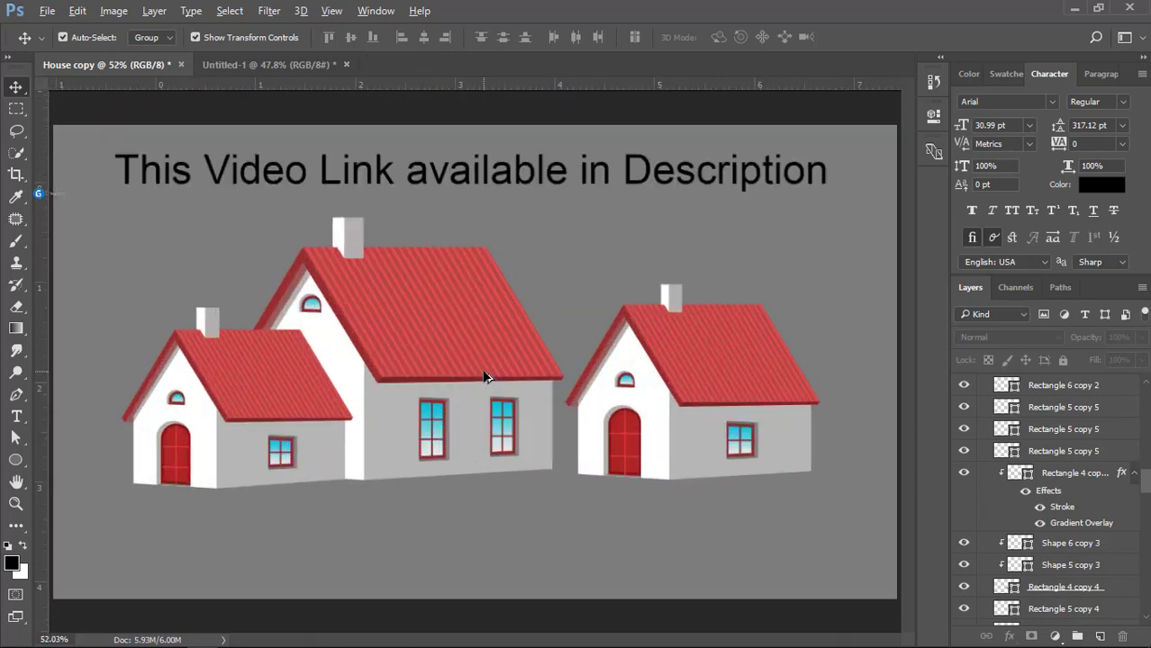
click(449, 378)
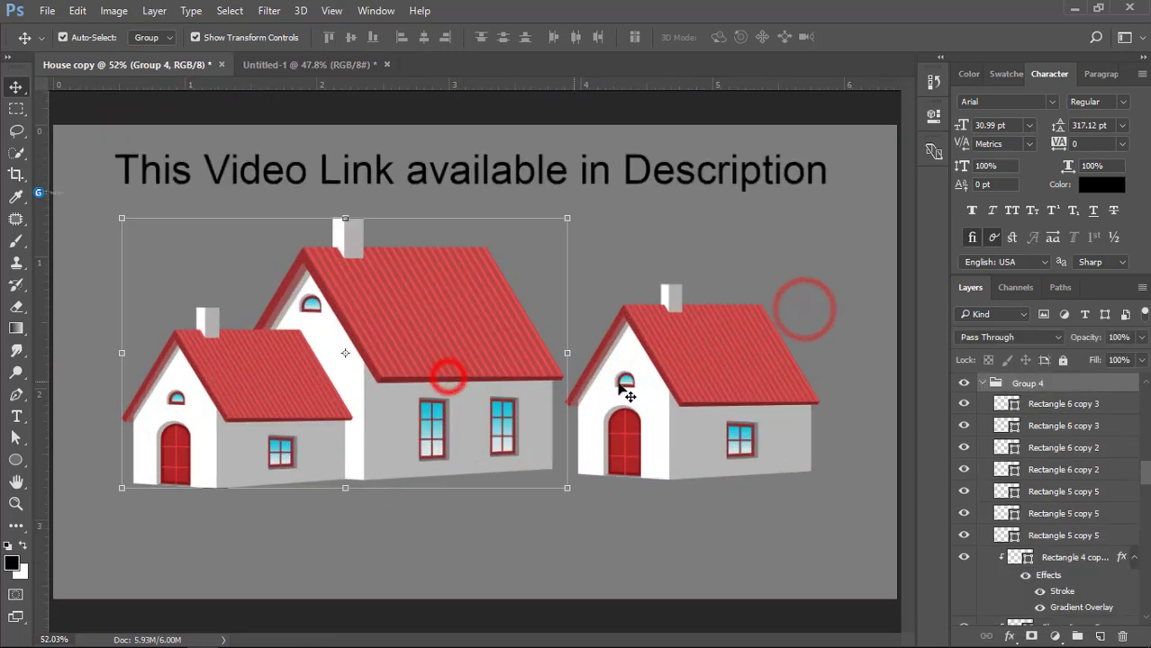
click(686, 389)
click(531, 300)
drag(485, 315, 506, 364)
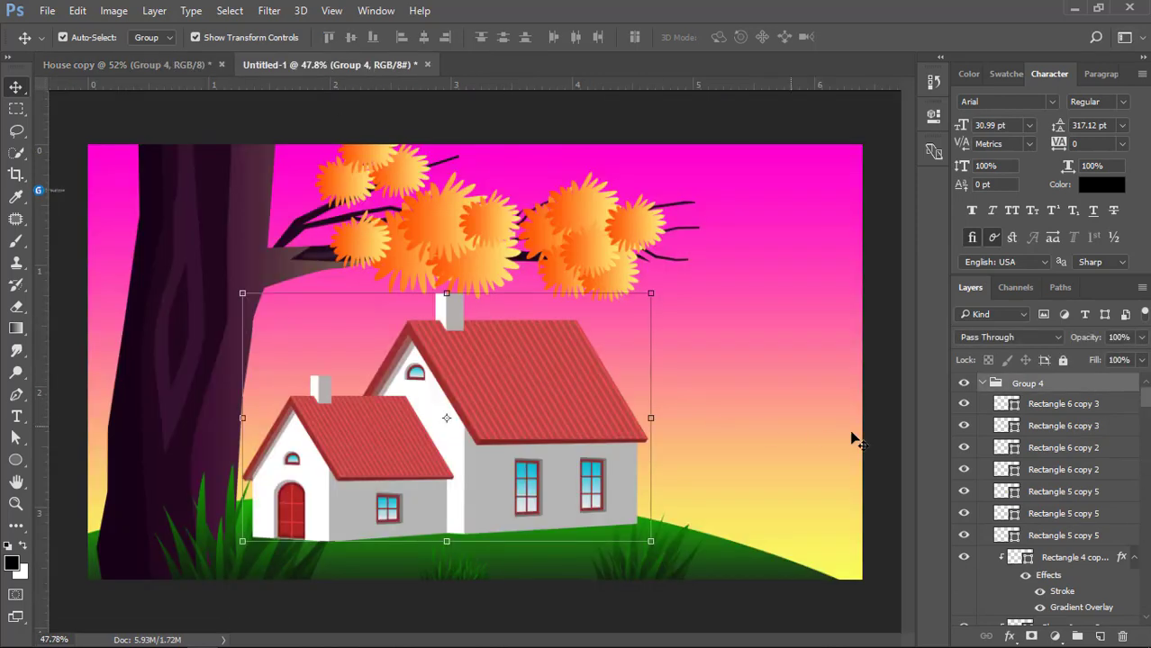
right_click(1020, 385)
click(882, 285)
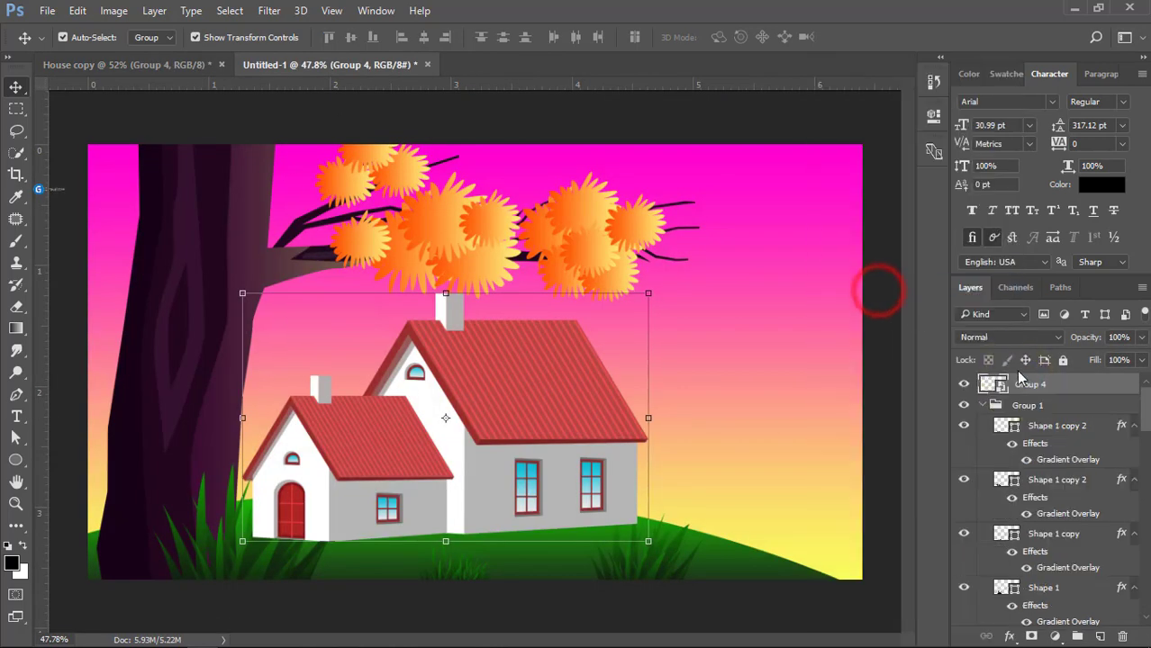
- Copy the single house from the House copy document, place it beside the double house and convert it to a smart object
click(192, 65)
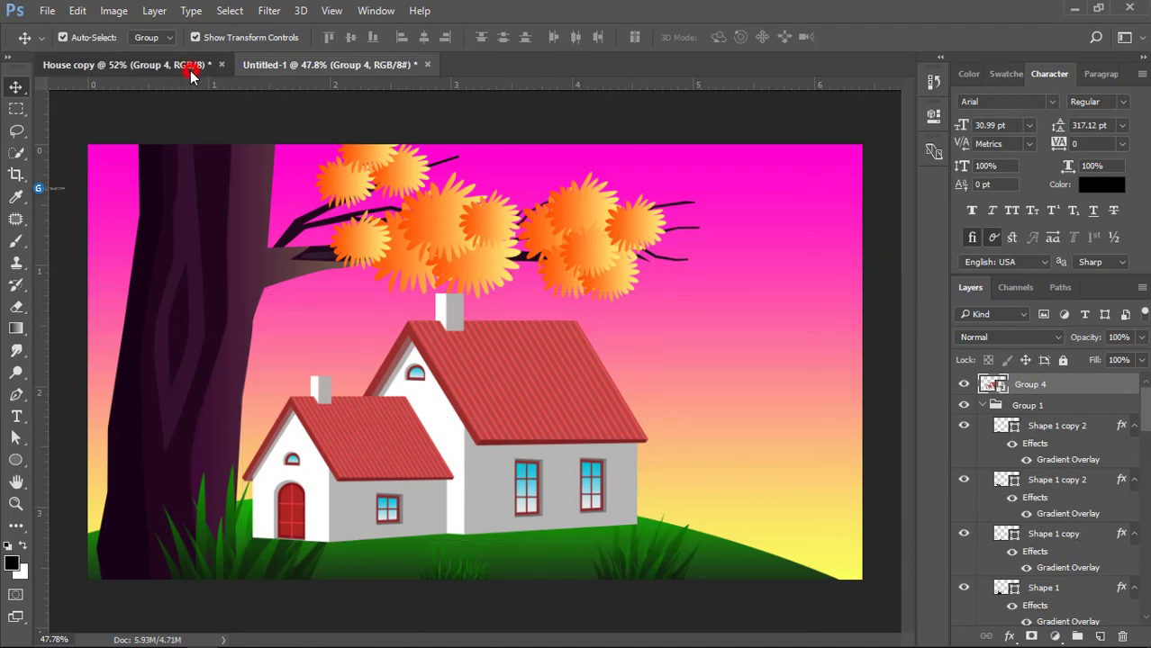
drag(673, 330, 718, 452)
right_click(1040, 388)
click(882, 282)
- Scale all the houses down together, move them to the right of the canvas's centre and place them behind the hill
shift+click(472, 385)
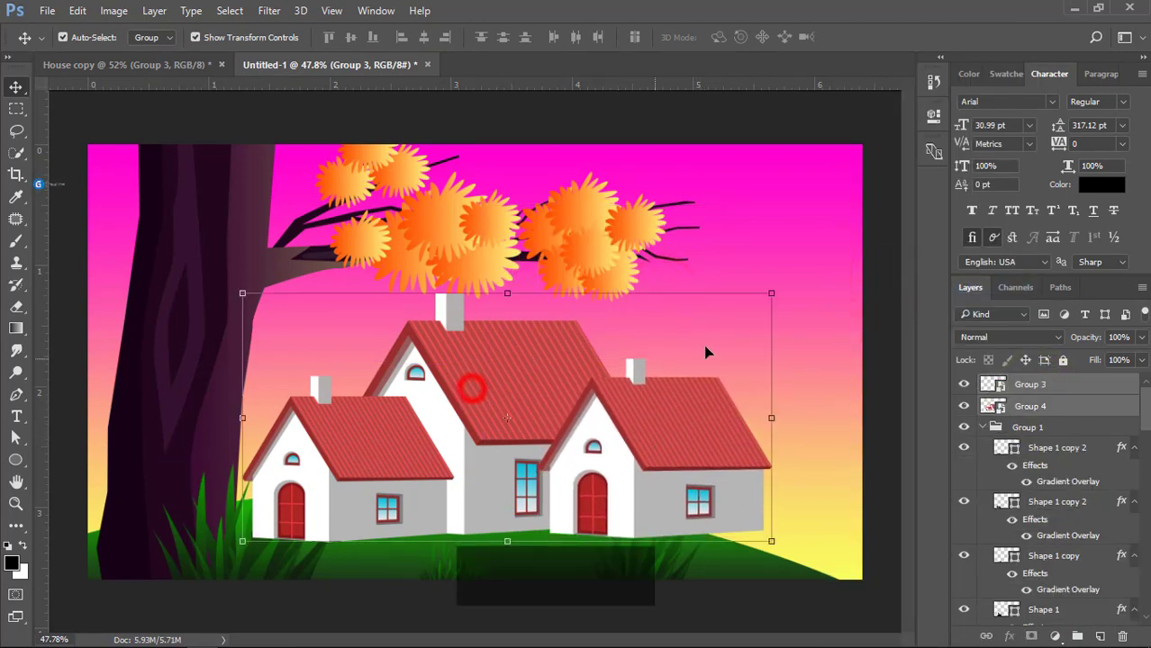
key(ctrl+t)
drag(771, 296, 671, 340)
drag(585, 378, 733, 417)
double_click(732, 417)
drag(710, 463, 698, 406)
key(ctrl)
- Duplicate the green hill and position the copy behind it, with its crest at the base of the houses
click(477, 515)
key(alt)
drag(477, 516, 768, 503)
scroll(691, 505, down, 3)
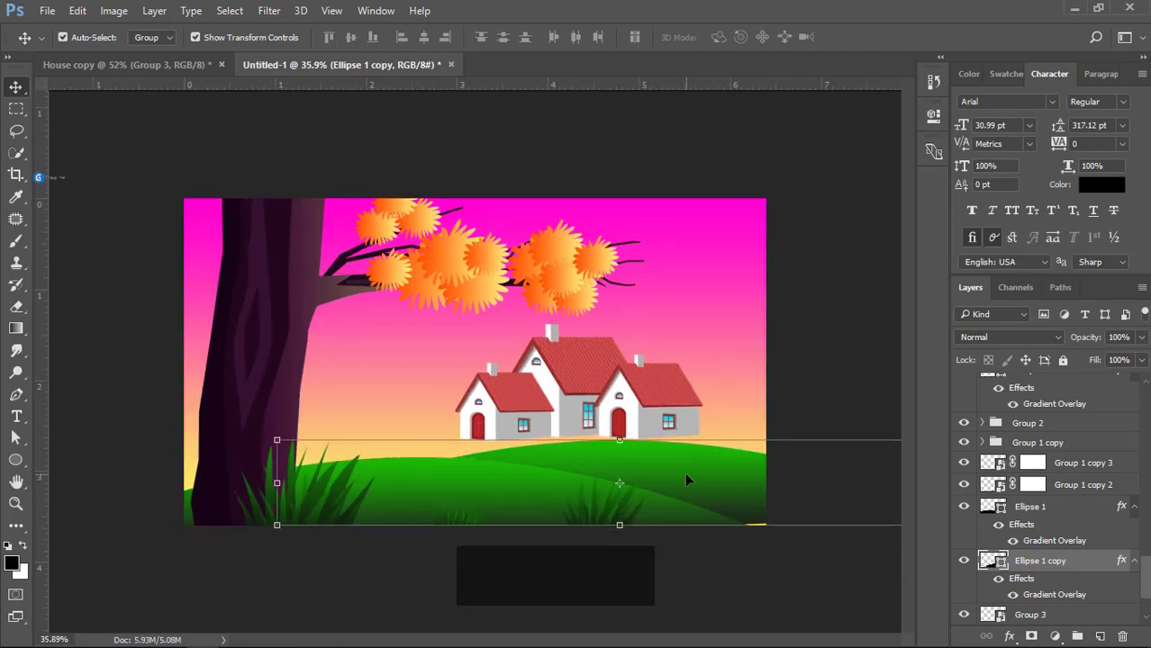
drag(689, 480, 674, 472)
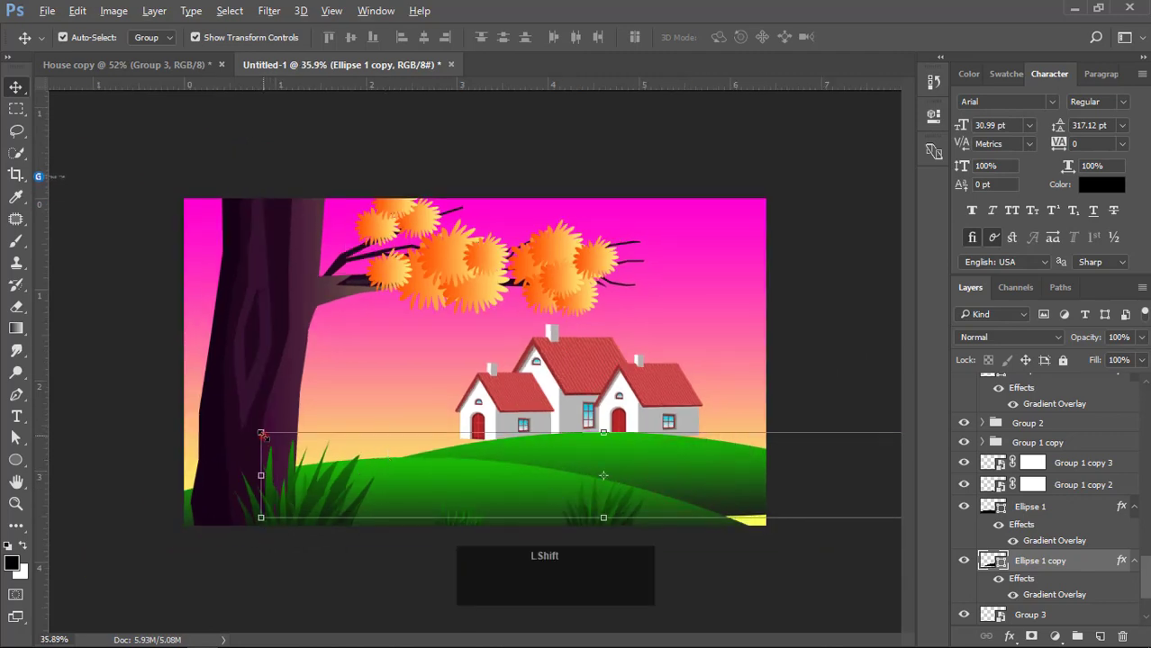
- Enlarge the rear hill proportionally and shift it so it fills the canvas's lower-right corner
key(ctrl+t)
drag(260, 432, 204, 426)
drag(610, 448, 640, 459)
double_click(667, 472)
click(704, 355)
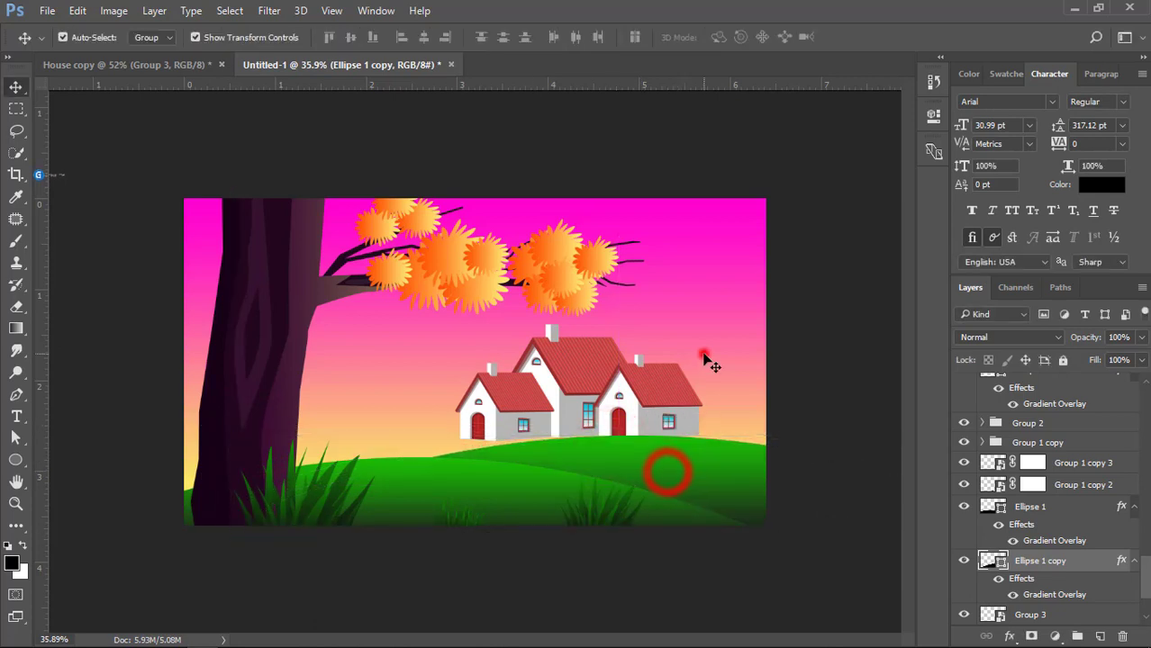
- Shrink the houses to about 69% and place them farther right on the crest of the rear hill
click(657, 395)
drag(488, 403, 607, 411)
drag(764, 332, 727, 351)
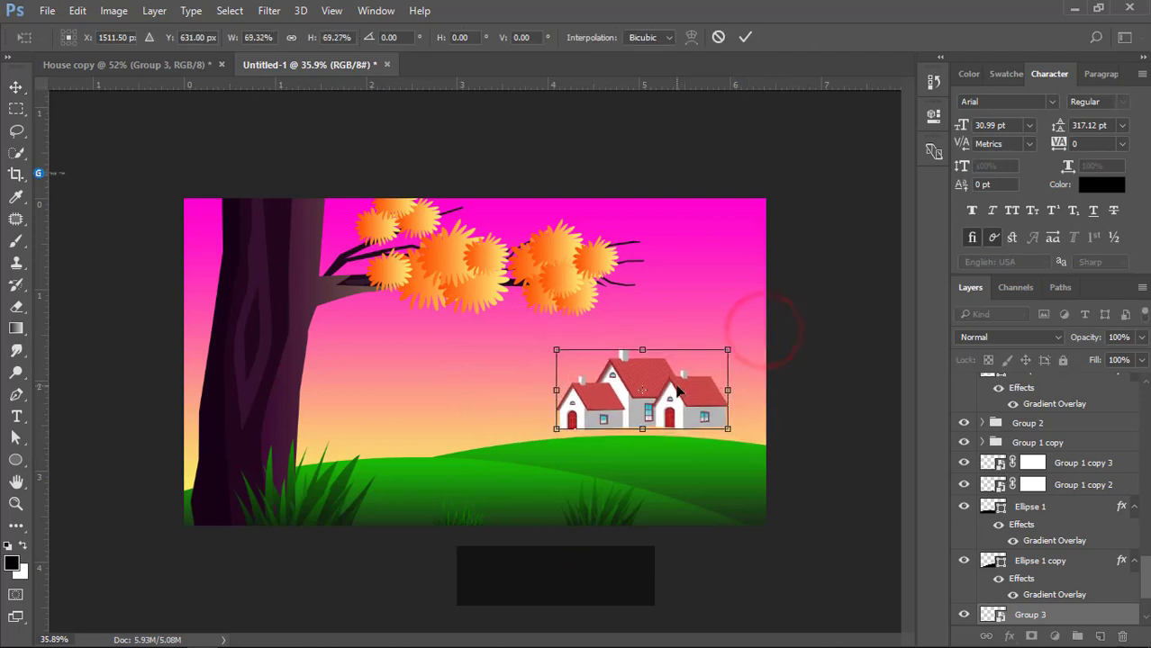
drag(680, 394, 678, 406)
double_click(678, 401)
click(776, 325)
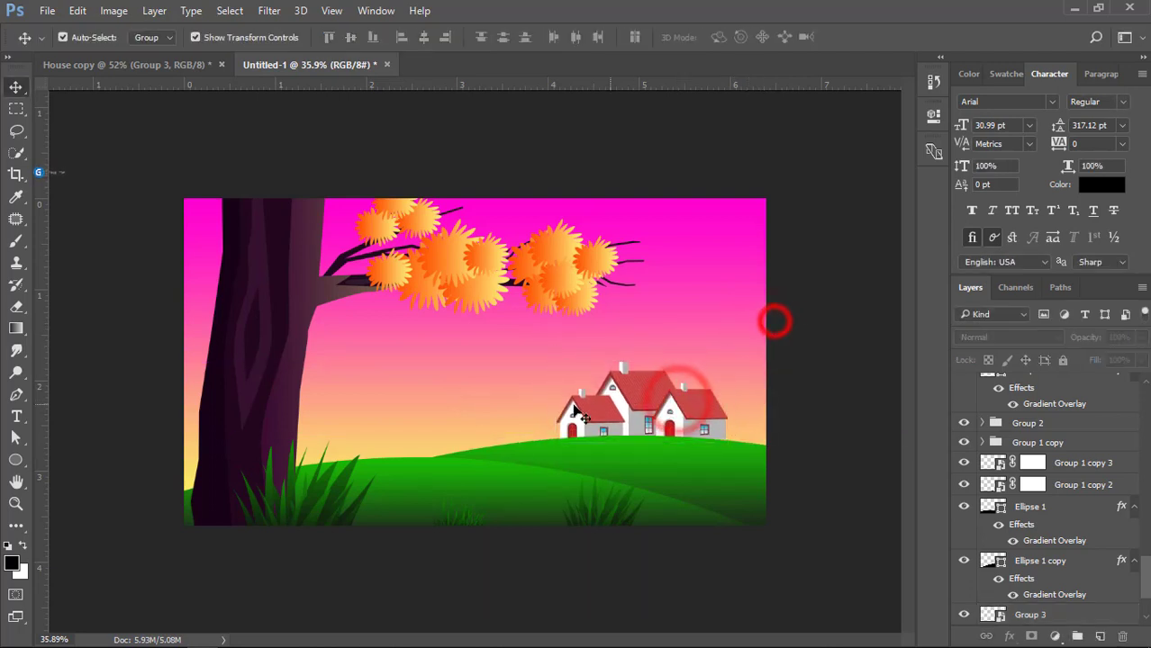
scroll(515, 450, up, 2)
click(513, 403)
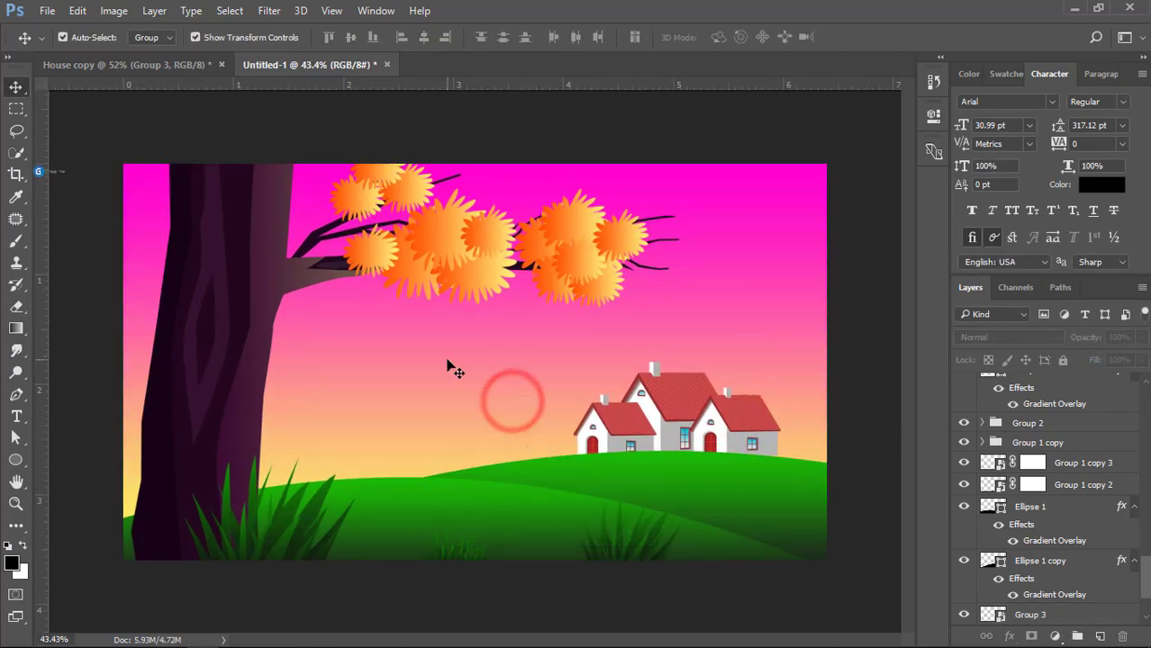
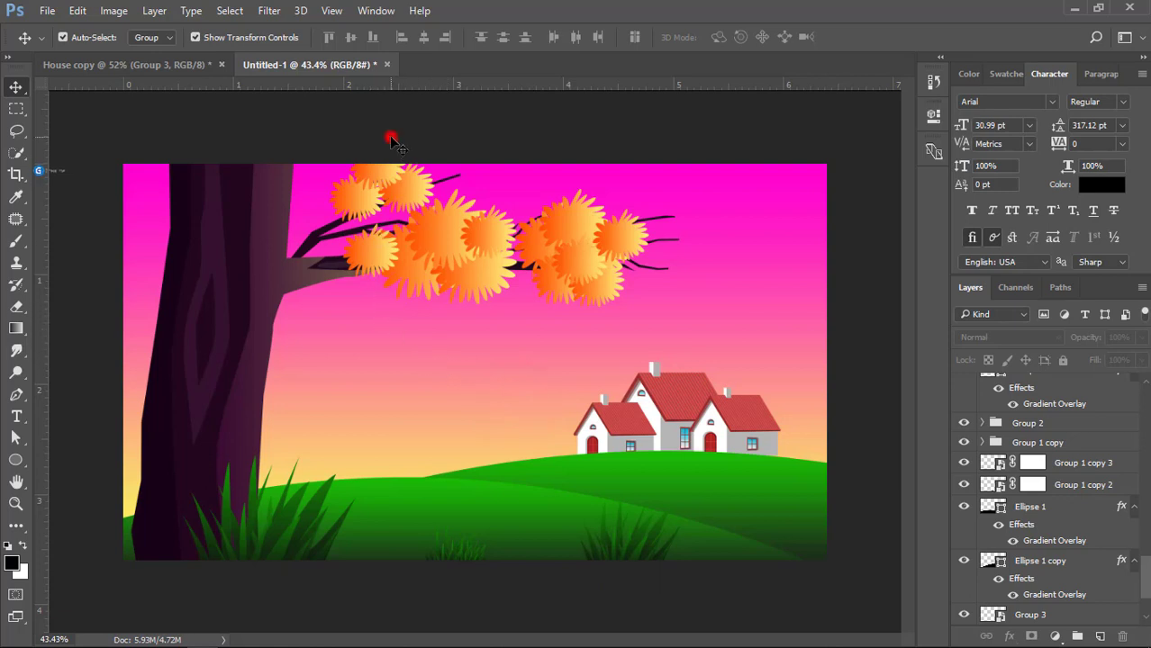
drag(144, 134, 639, 278)
click(548, 341)
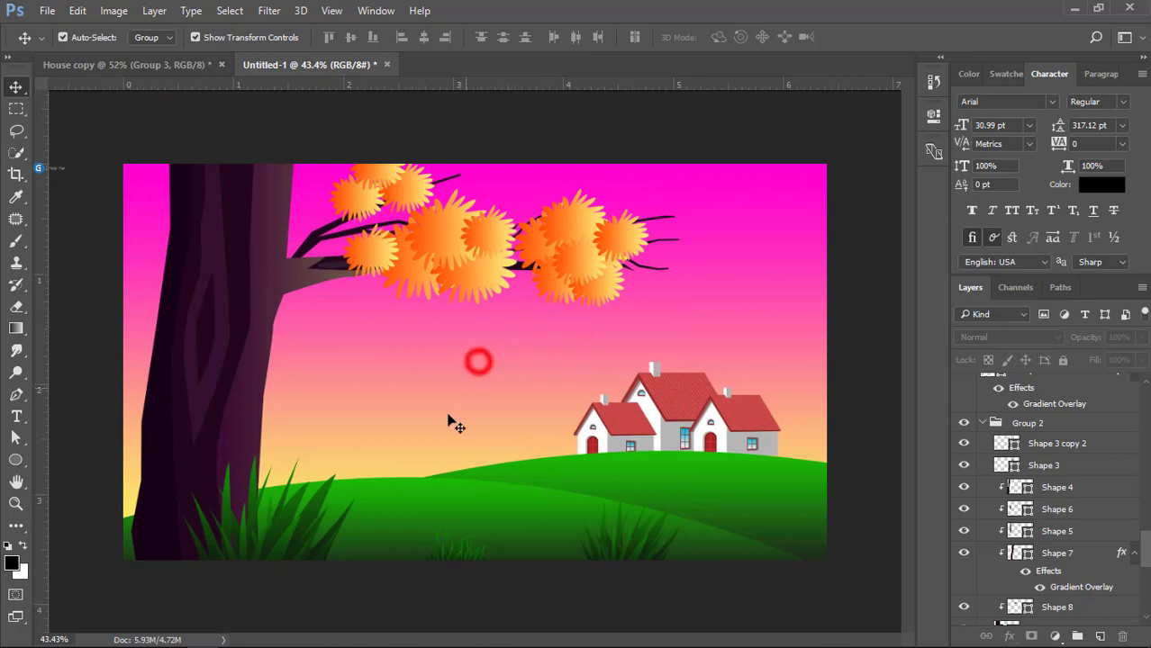
- Edit the front hill's Gradient Overlay and set the gradient's light end colour to lime green 85ea02
click(404, 480)
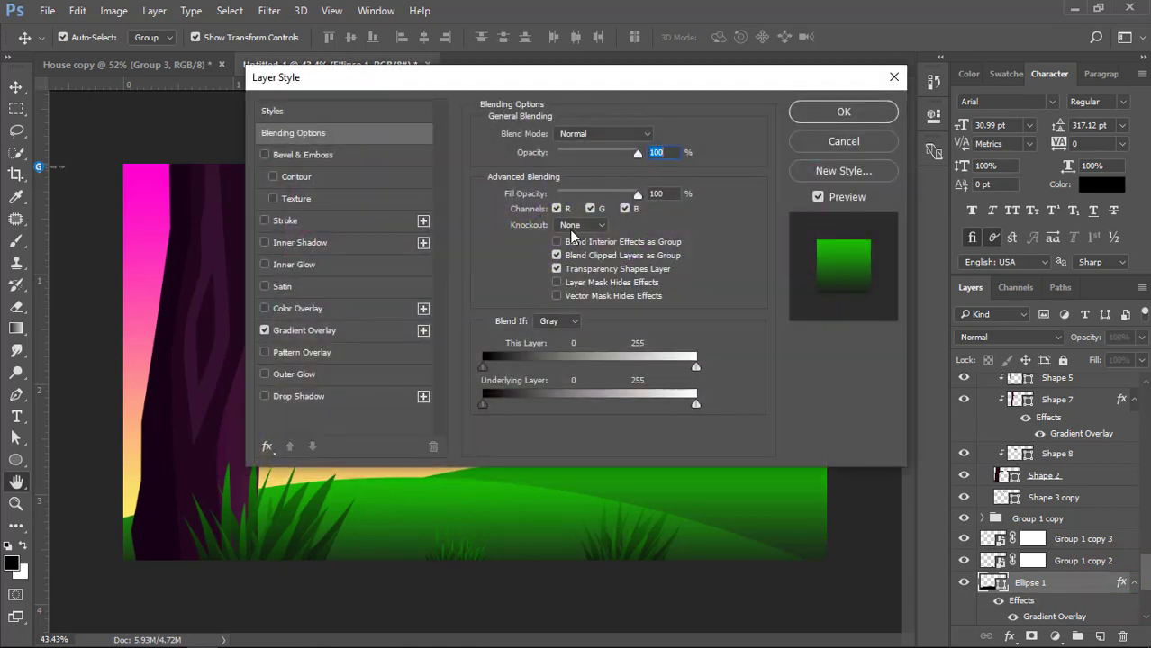
click(329, 331)
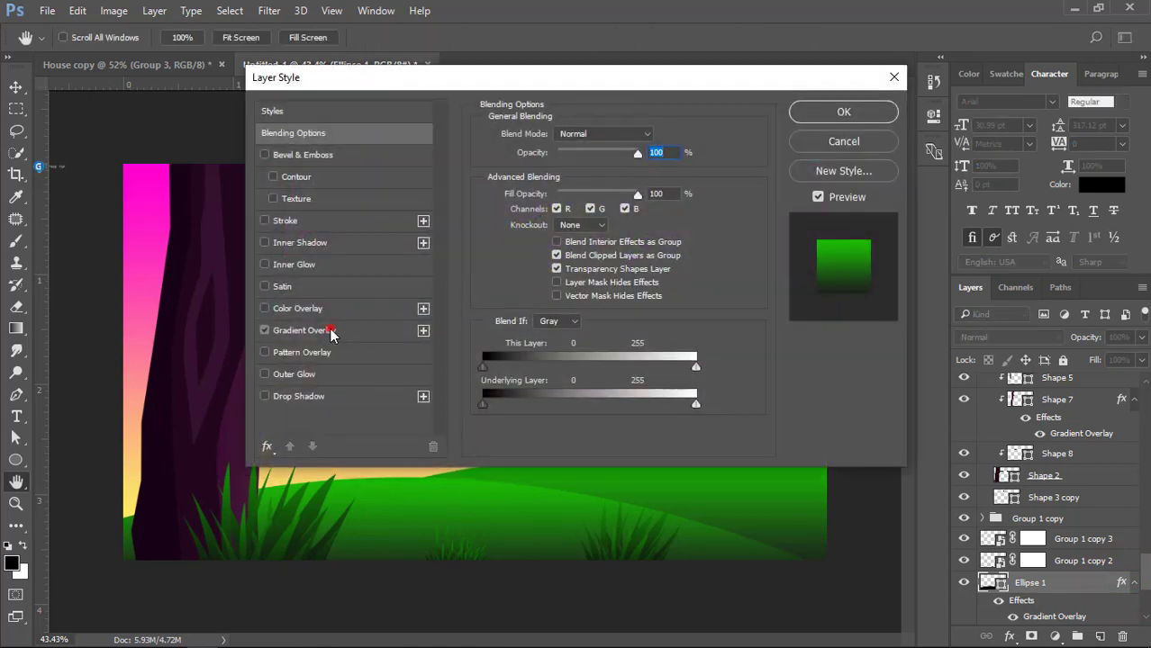
click(617, 173)
double_click(1118, 389)
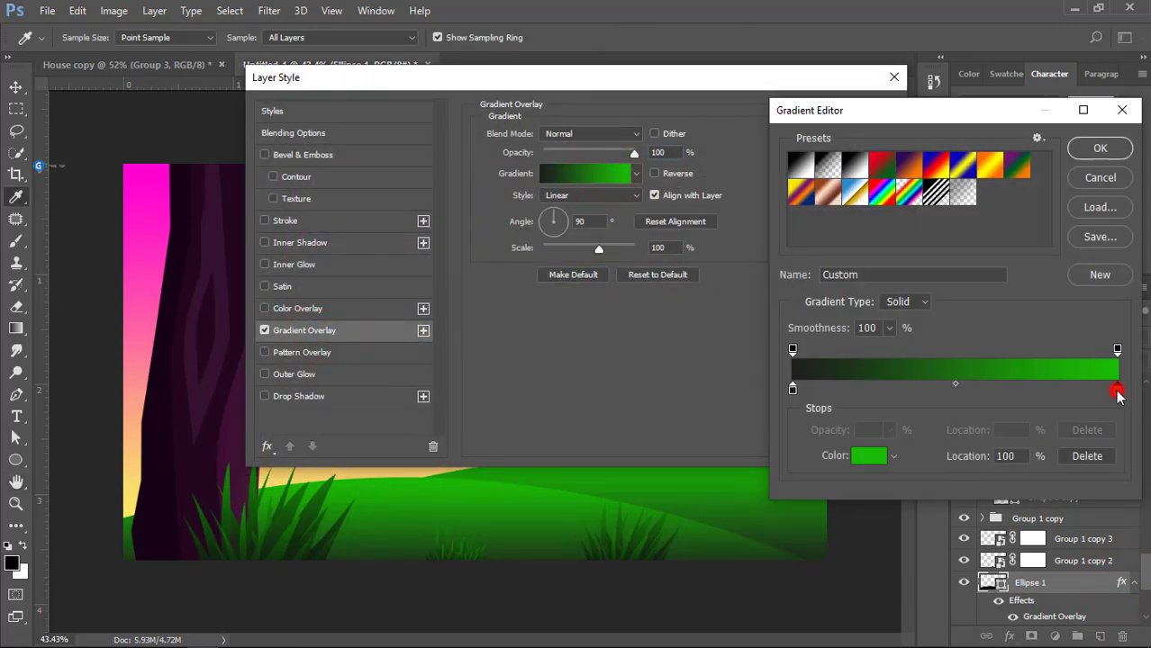
click(920, 343)
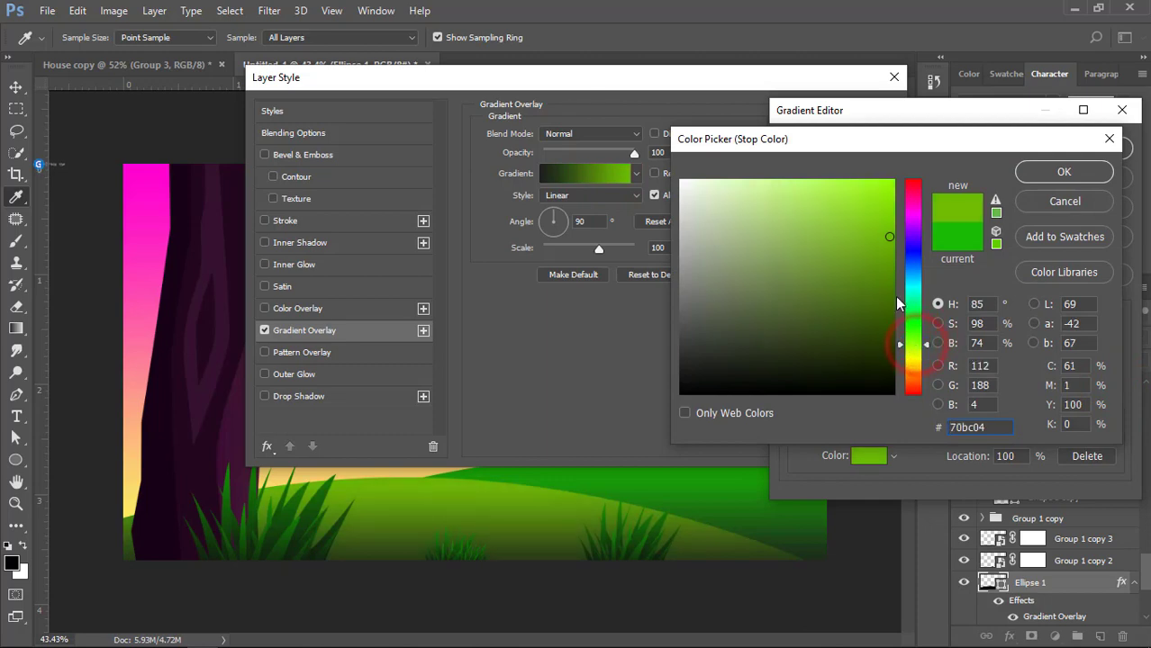
drag(892, 256, 895, 187)
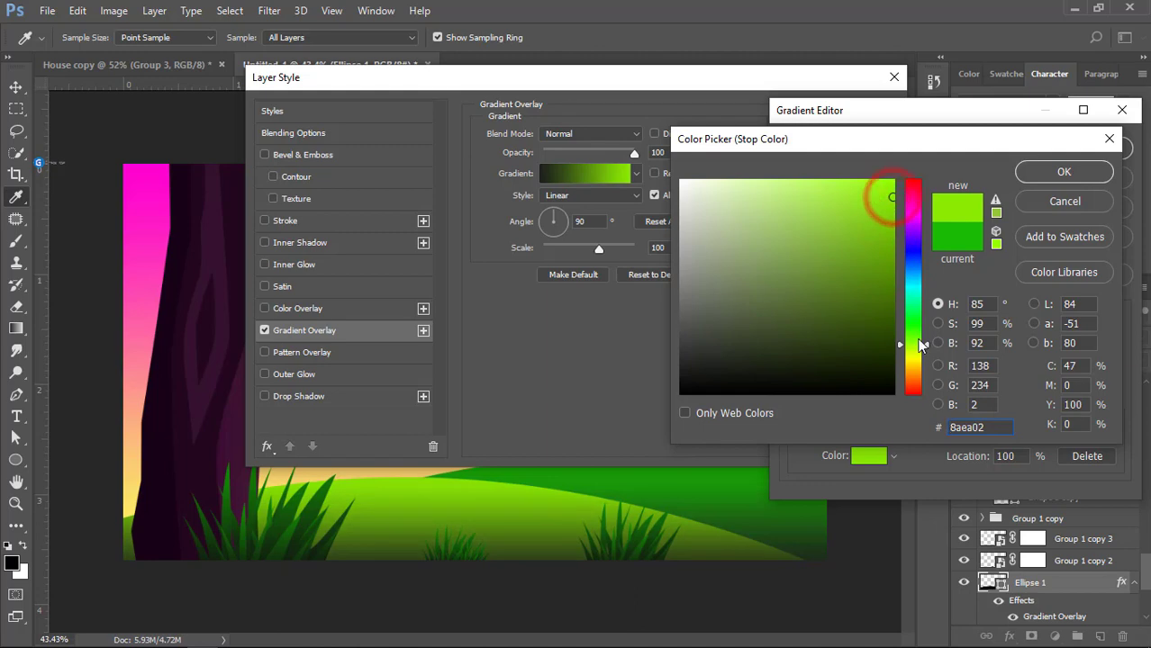
click(1033, 174)
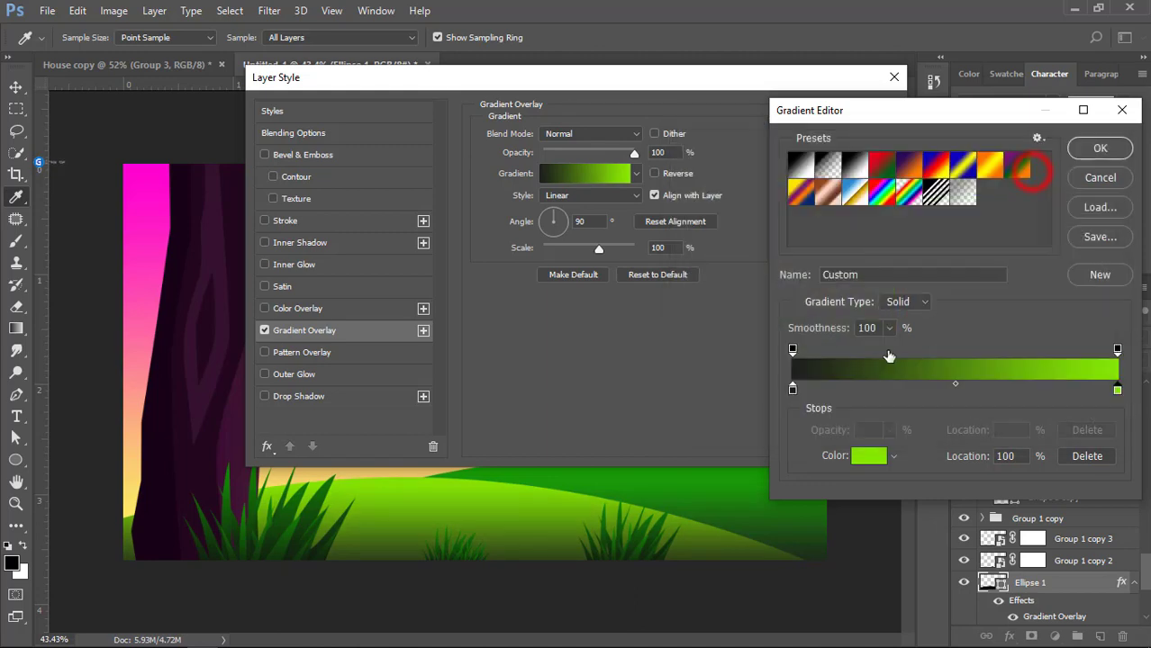
- Move the front hill gradient's dark colour stop to location 22% and set its colour to 2f322c
drag(792, 389, 862, 387)
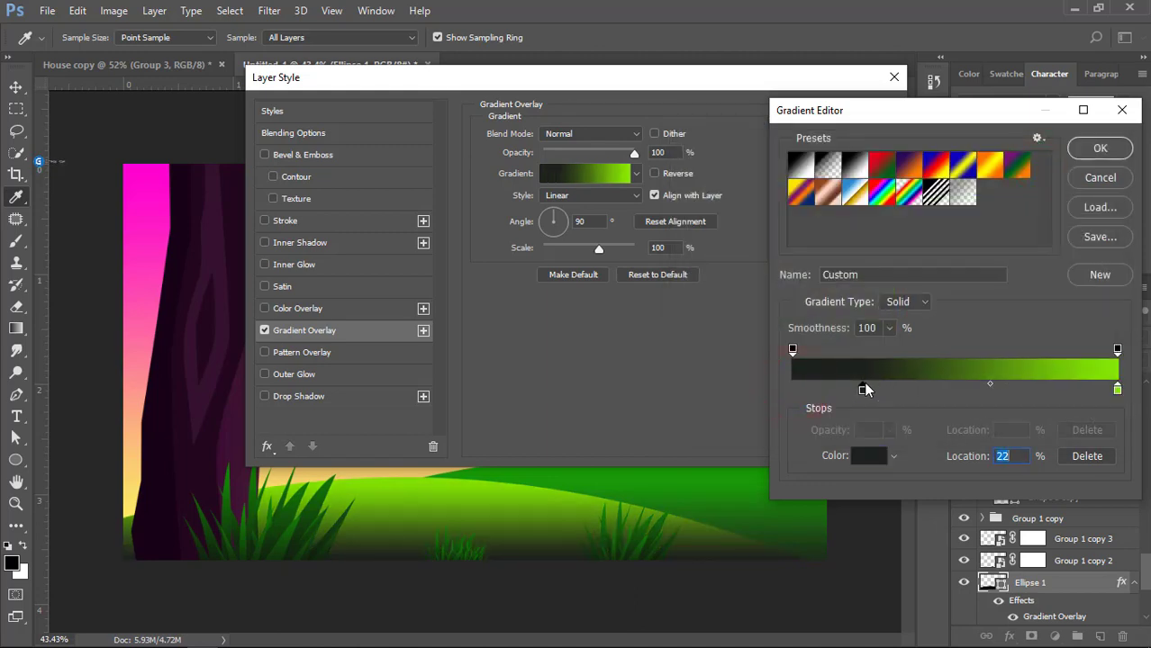
click(860, 387)
double_click(862, 387)
click(765, 342)
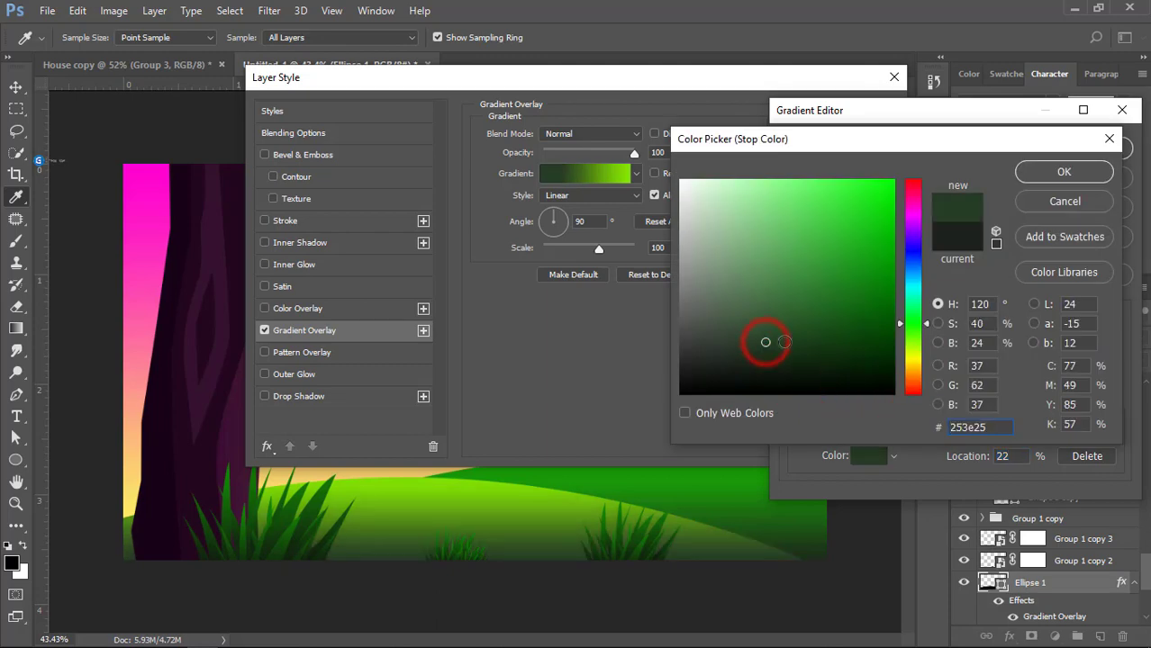
click(917, 336)
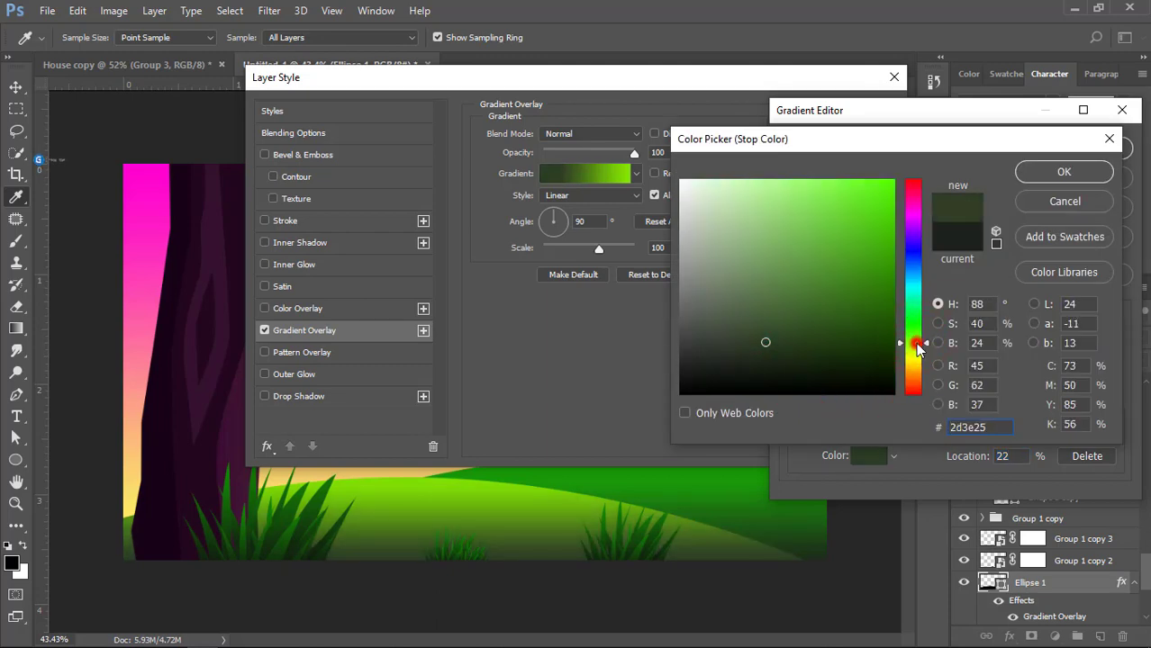
click(915, 344)
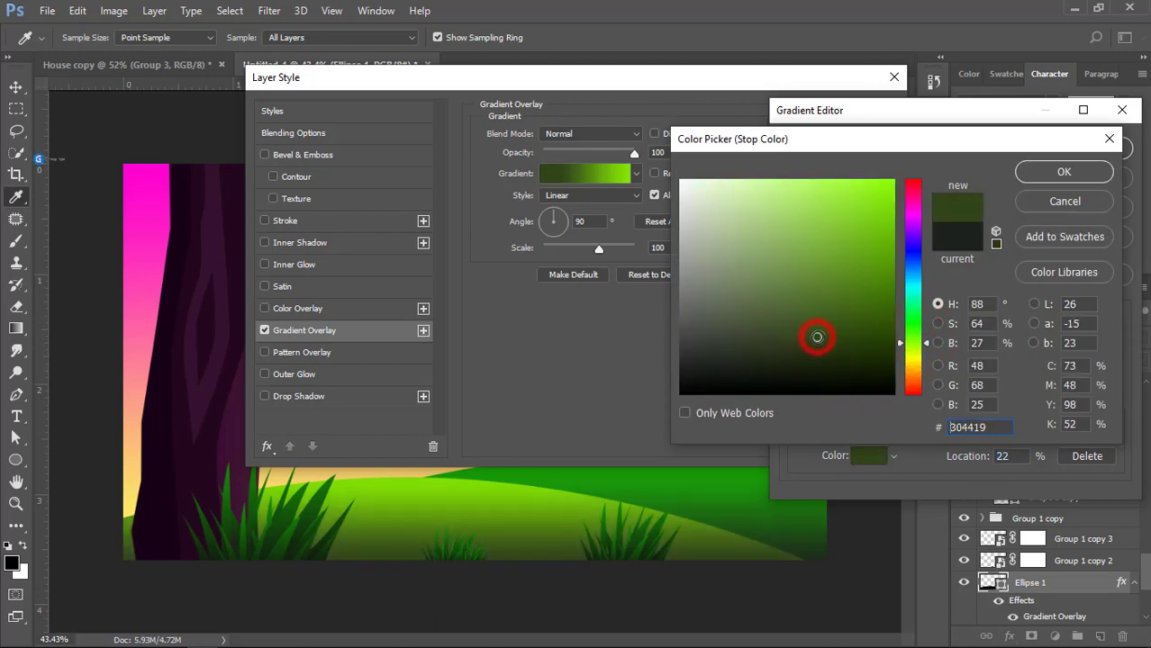
mouse_move(822, 335)
mouse_down()
mouse_move(781, 324)
mouse_move(726, 345)
mouse_up()
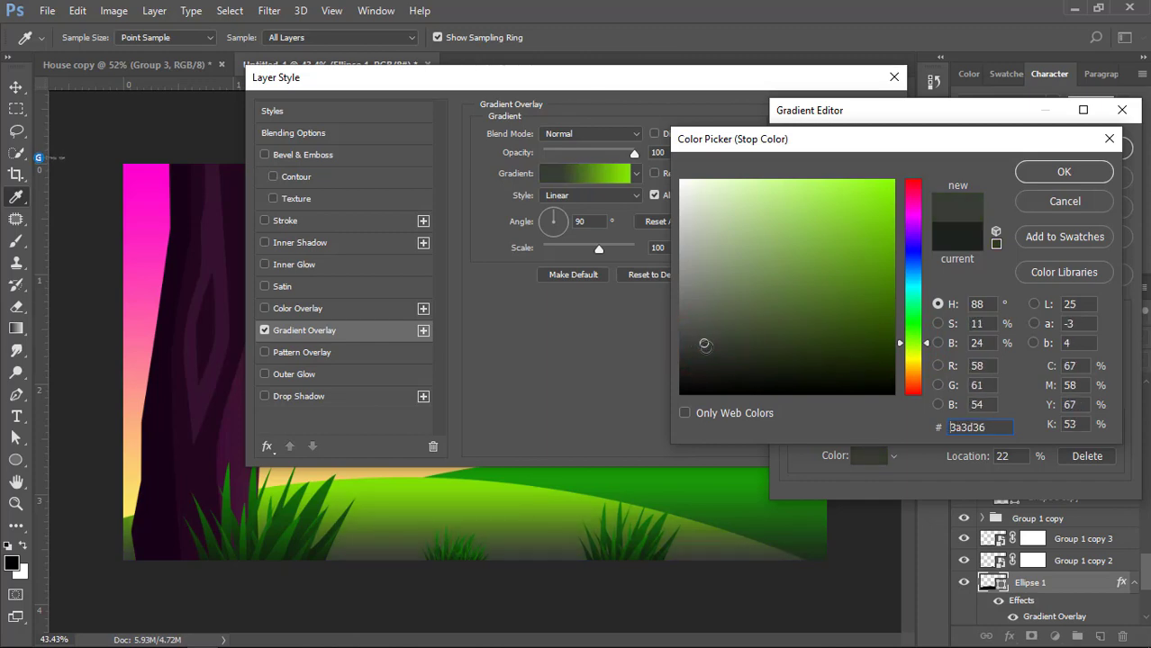
click(1032, 171)
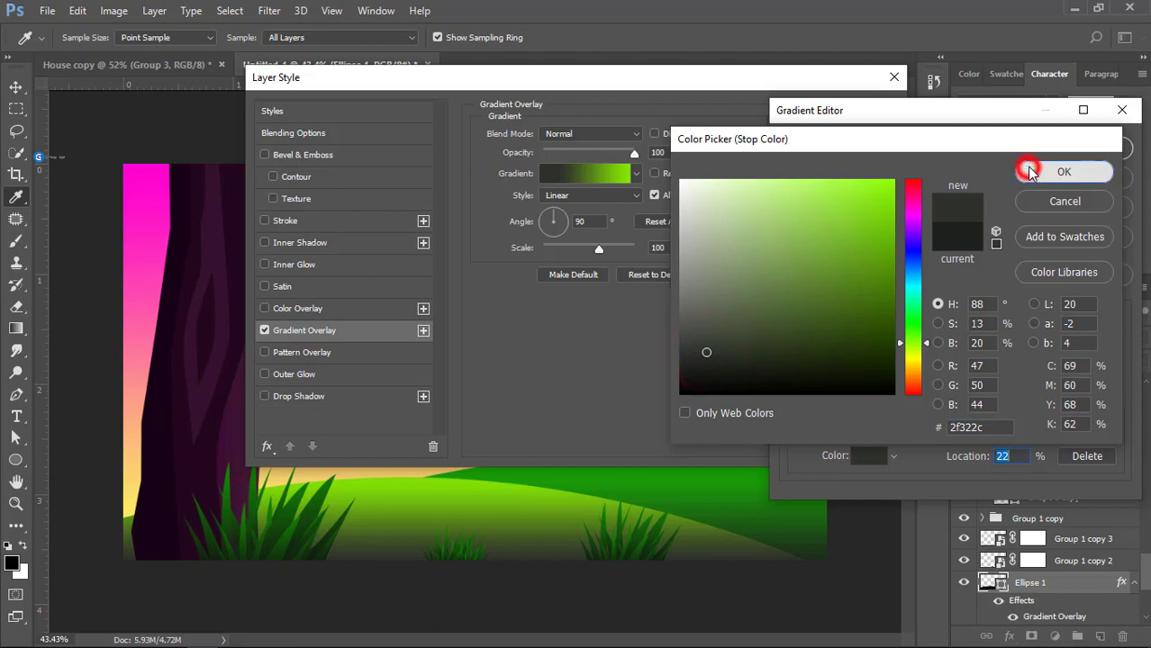
- Change the front hill gradient's light end colour to bright green 65f604 and apply the layer style
double_click(1118, 389)
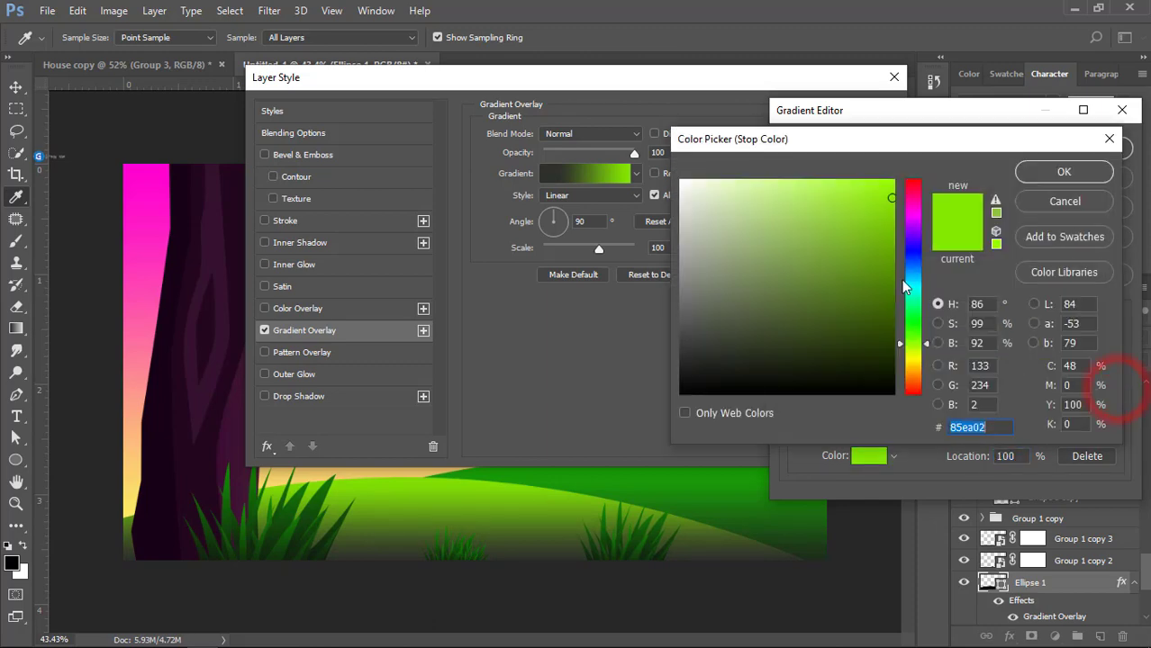
click(918, 340)
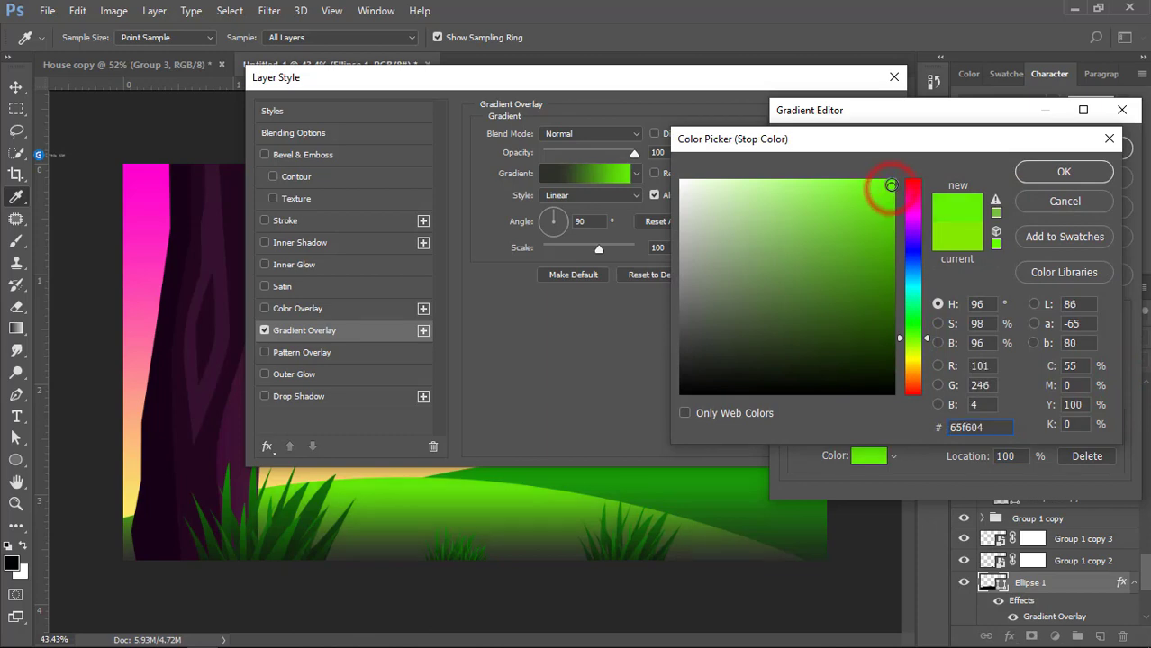
click(1034, 174)
click(1100, 149)
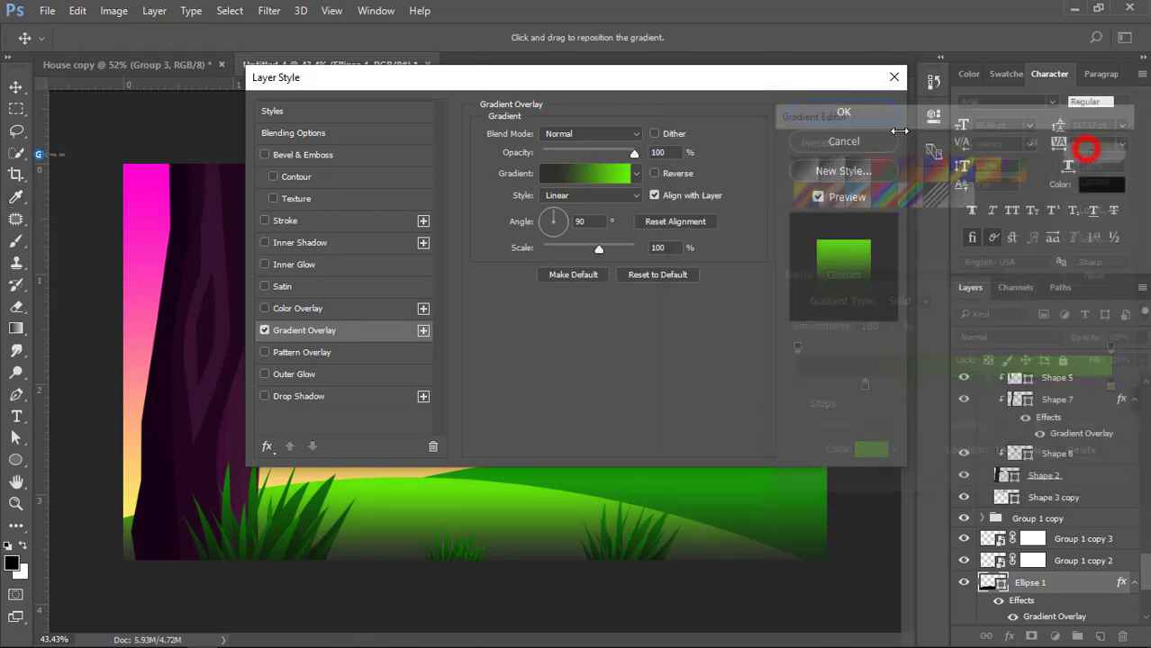
click(842, 113)
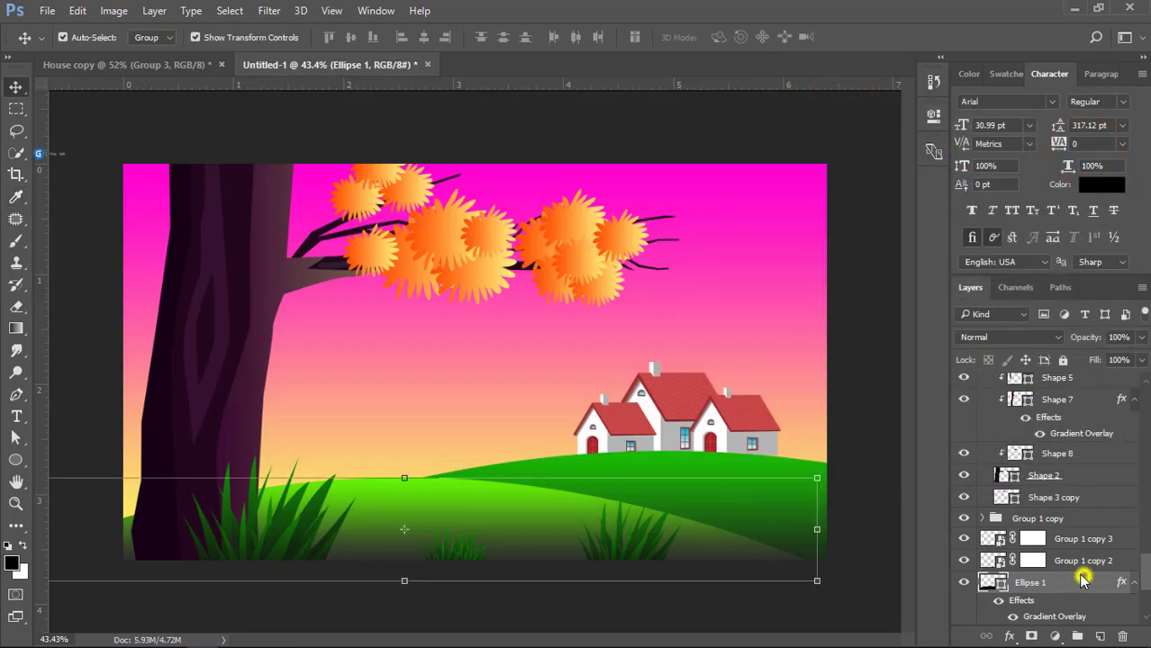
- Copy the front hill's layer style and paste it onto the rear hill
right_click(1083, 581)
click(822, 412)
key(ctrl+t)
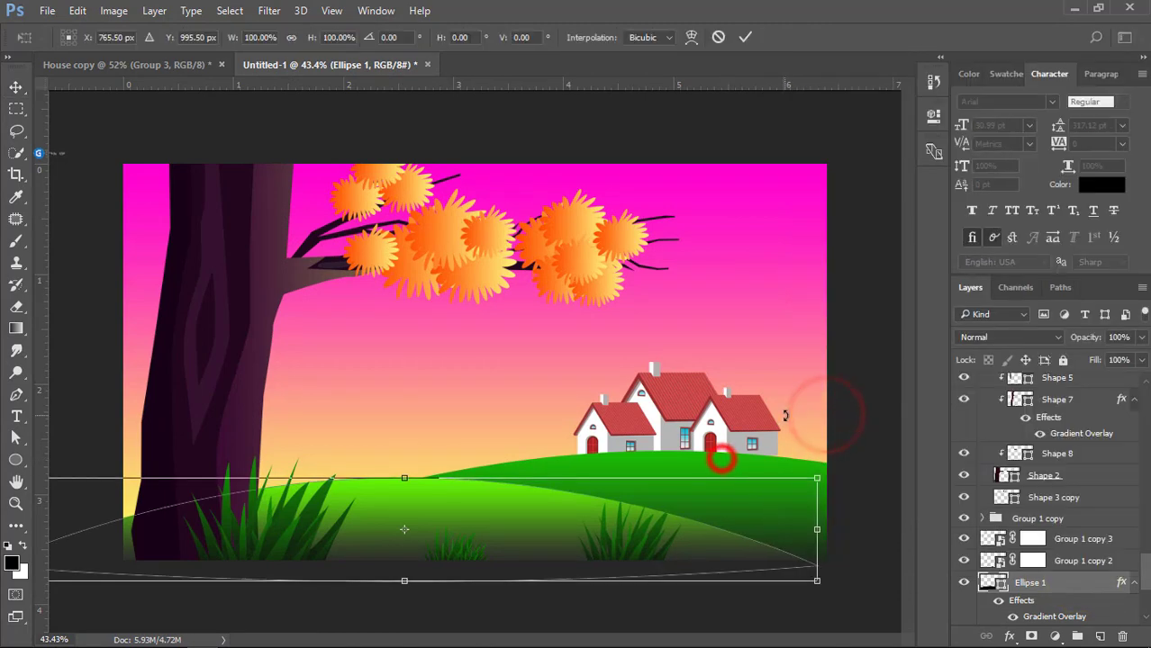
key(Return)
click(802, 384)
click(783, 488)
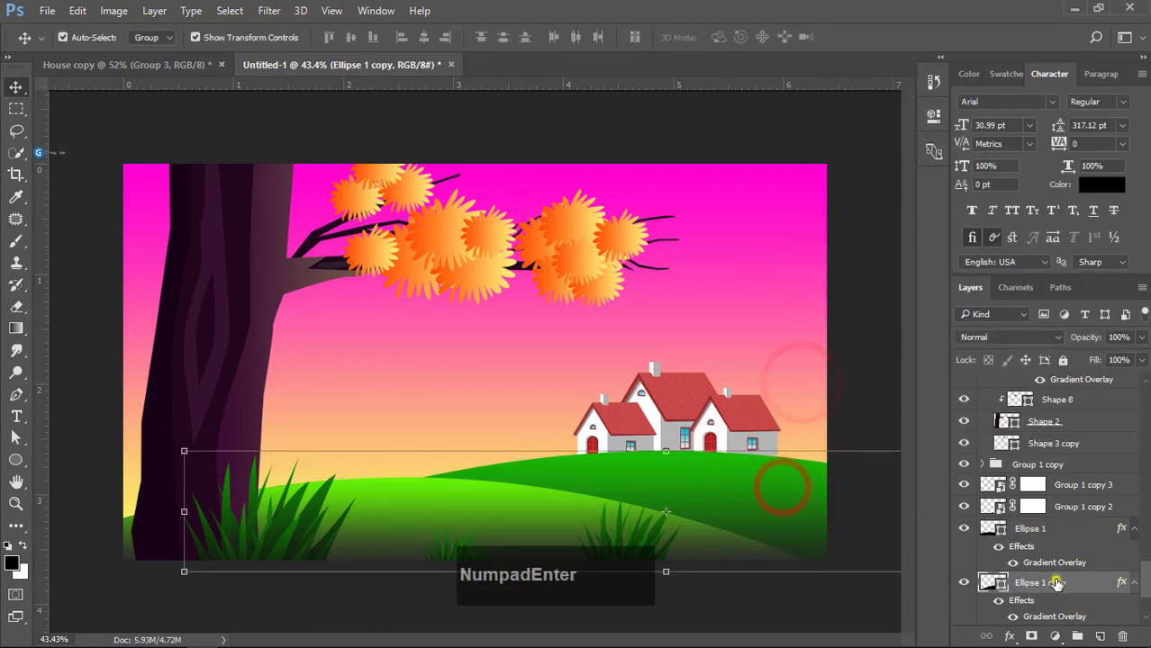
right_click(1056, 582)
click(843, 431)
click(841, 370)
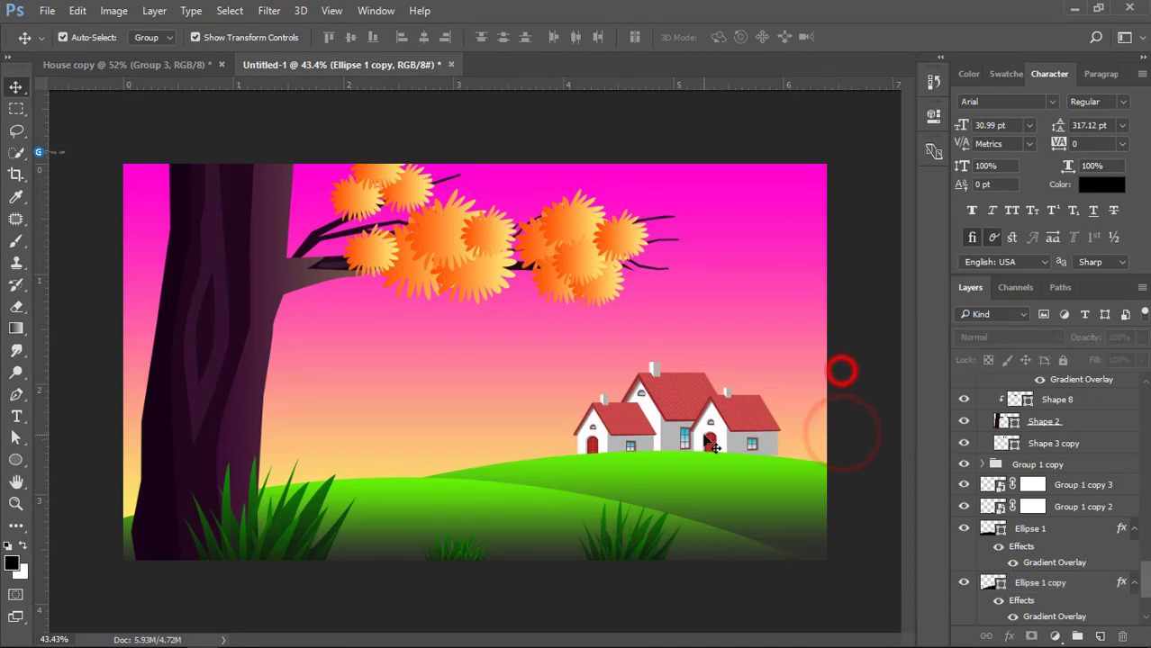
key(ctrl+minus)
key(ctrl+plus)
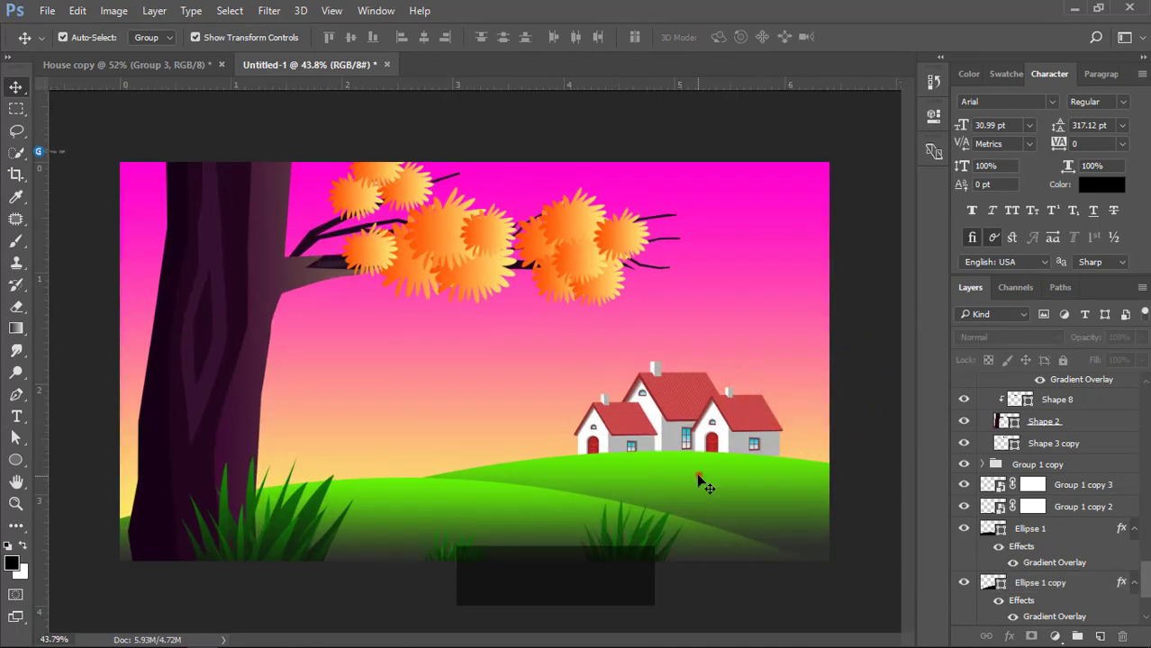
- Reduce the rear hill's height slightly from its lower edge
click(696, 474)
drag(665, 573, 667, 560)
click(743, 482)
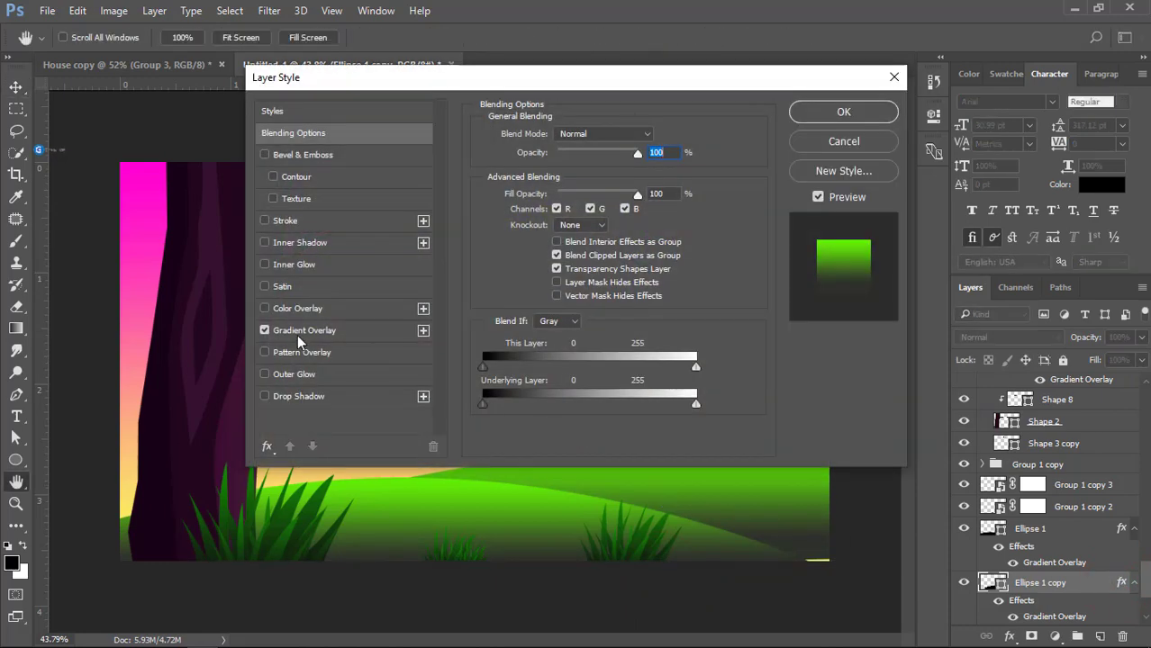
- Set the rear hill's Gradient Overlay scale to 106% and move the gradient's dark colour stop closer to the green end
click(296, 330)
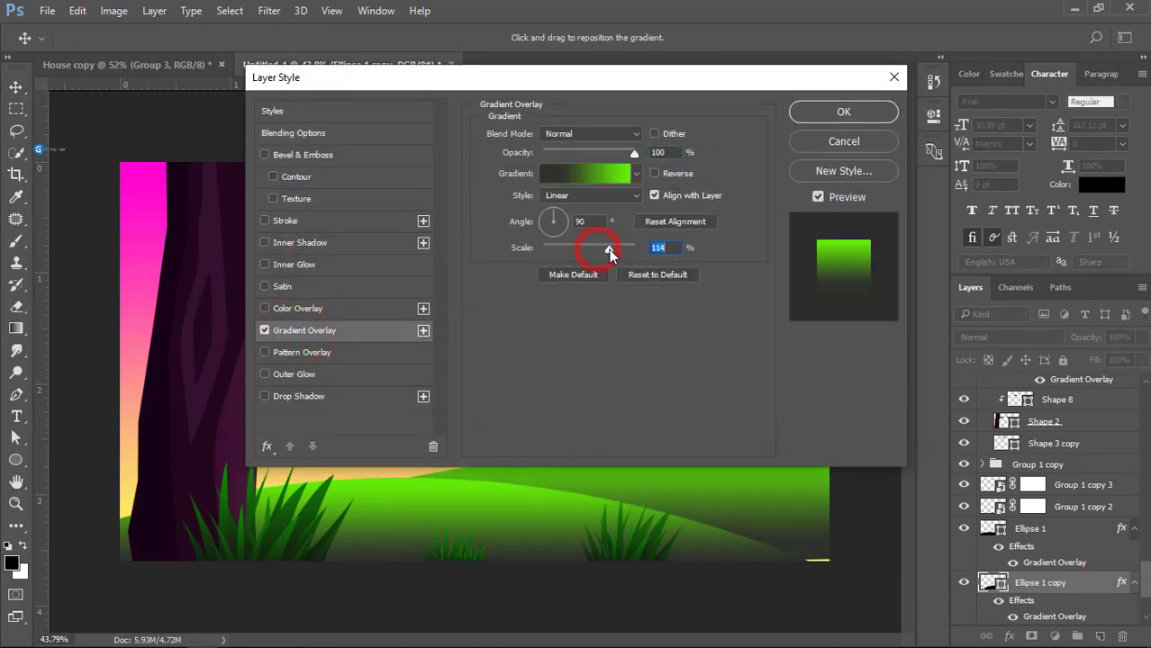
drag(608, 250, 605, 249)
click(585, 174)
drag(861, 391, 905, 399)
click(1100, 148)
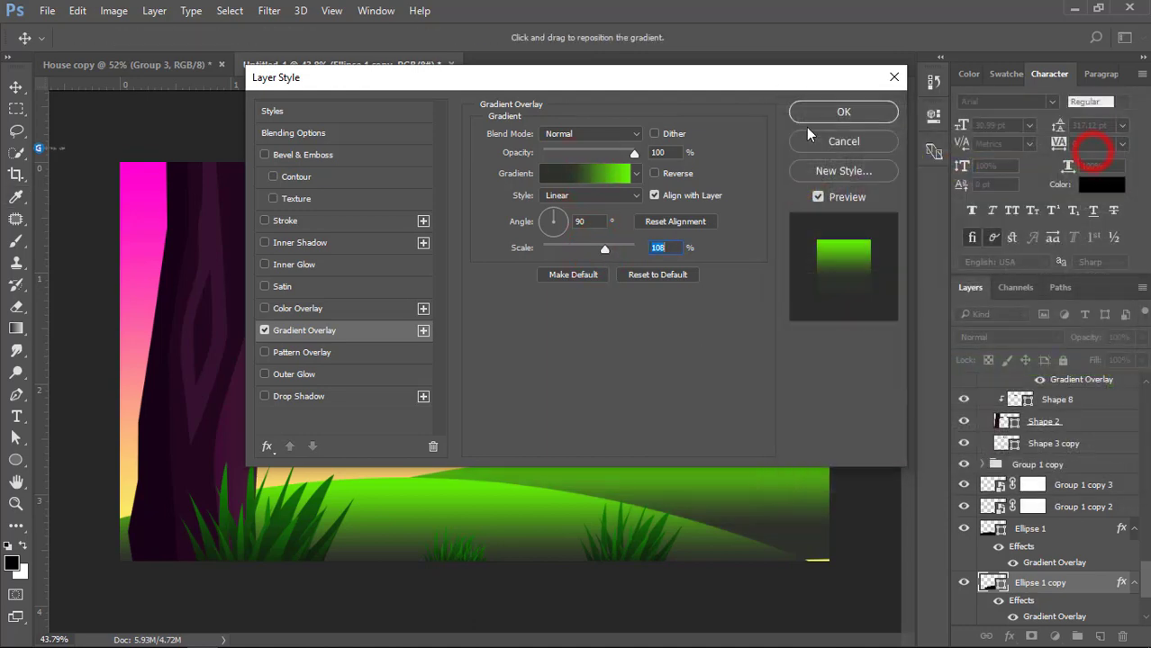
click(824, 111)
click(784, 504)
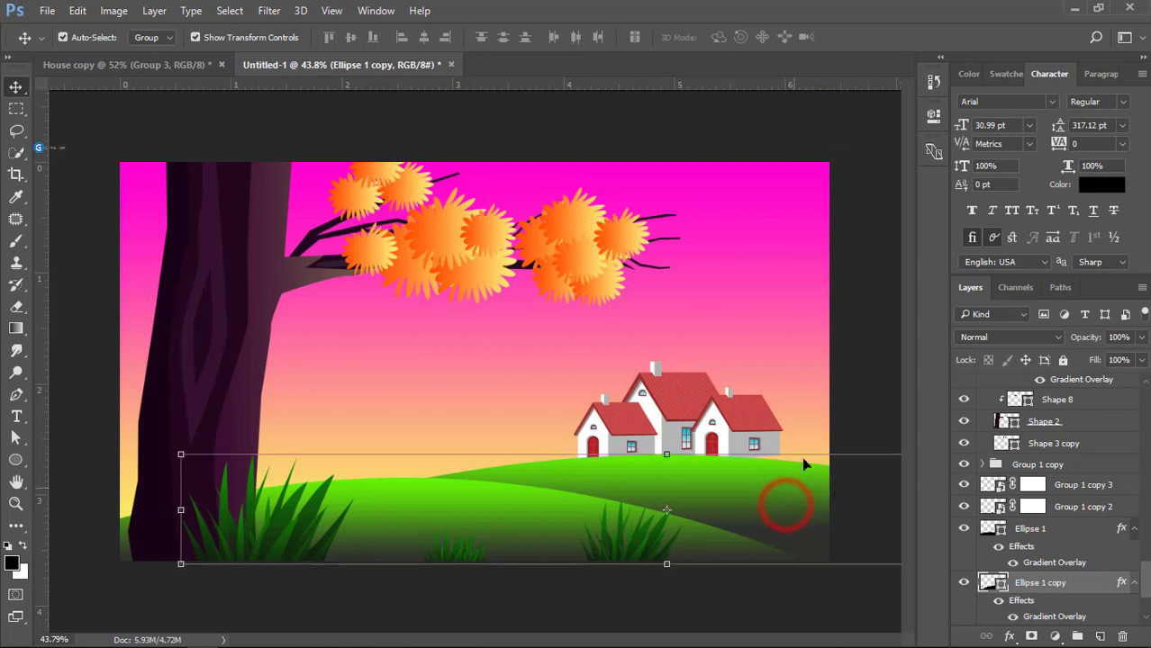
click(837, 390)
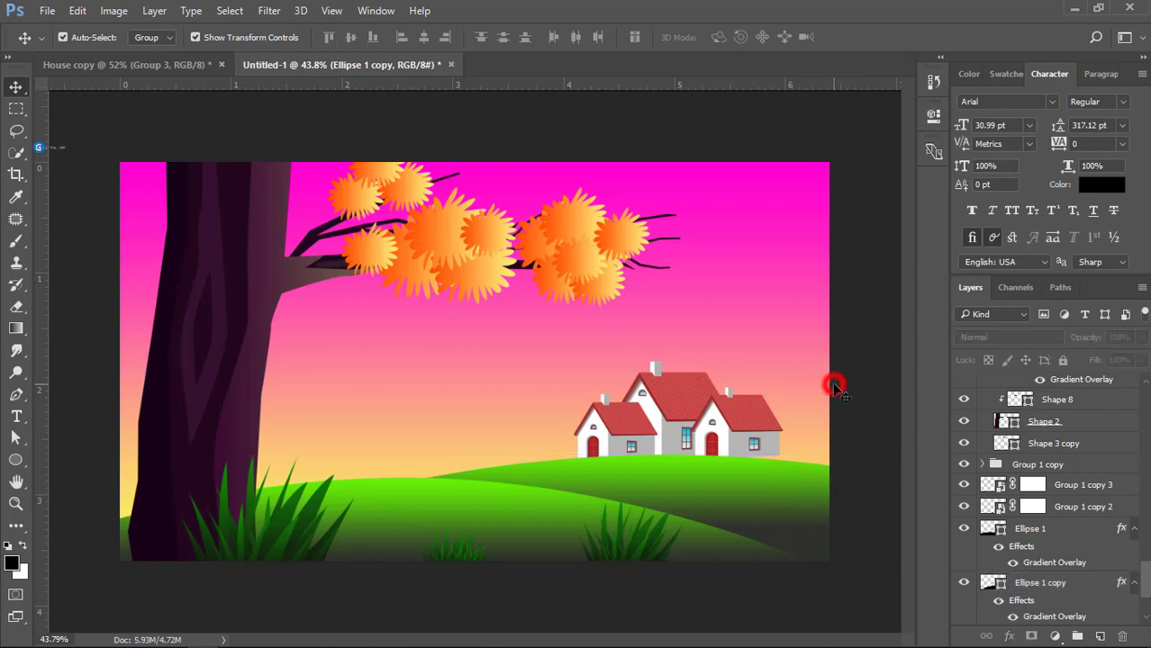
- Enlarge the houses slightly on the crest of the rear hill
click(753, 435)
drag(782, 460, 796, 467)
double_click(712, 410)
click(858, 323)
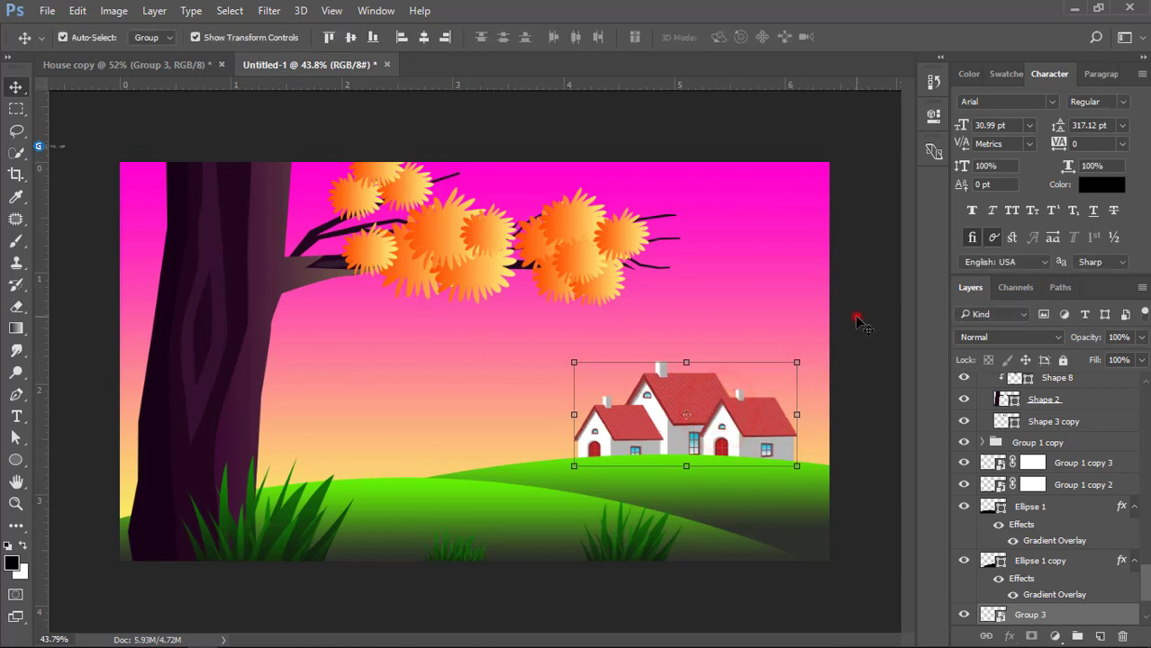
- Edit the sky's Gradient Overlay and move the yellow colour stop to about 42% so that yellow fills more of the lower sky
click(268, 255)
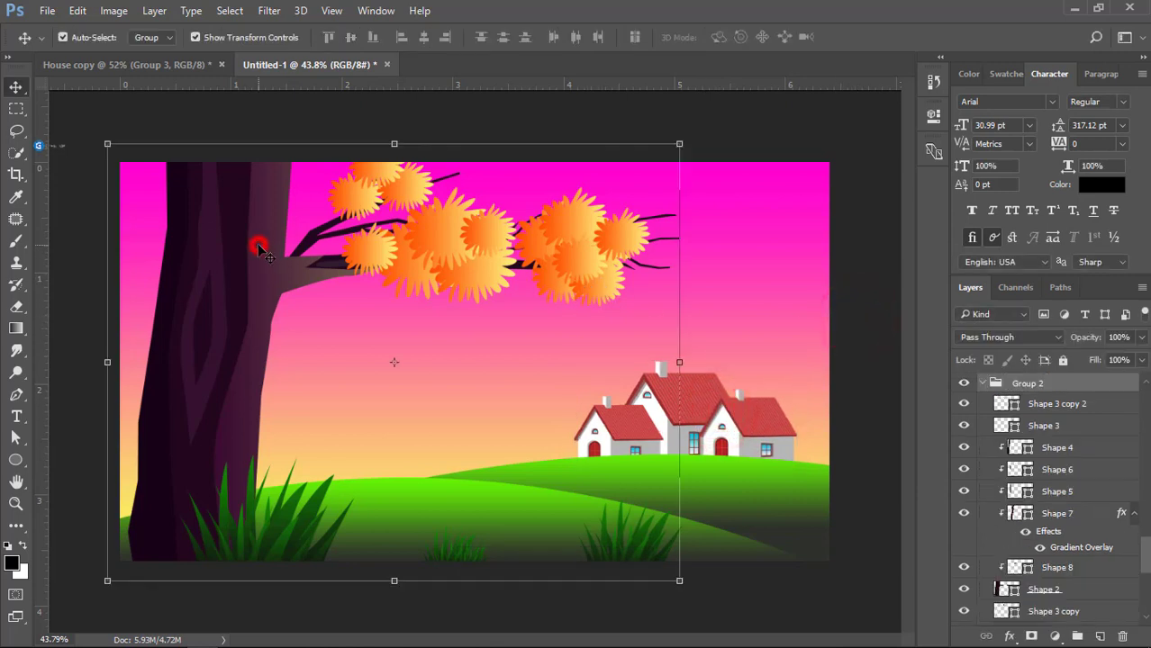
click(440, 373)
click(502, 382)
scroll(1097, 577, down, 5)
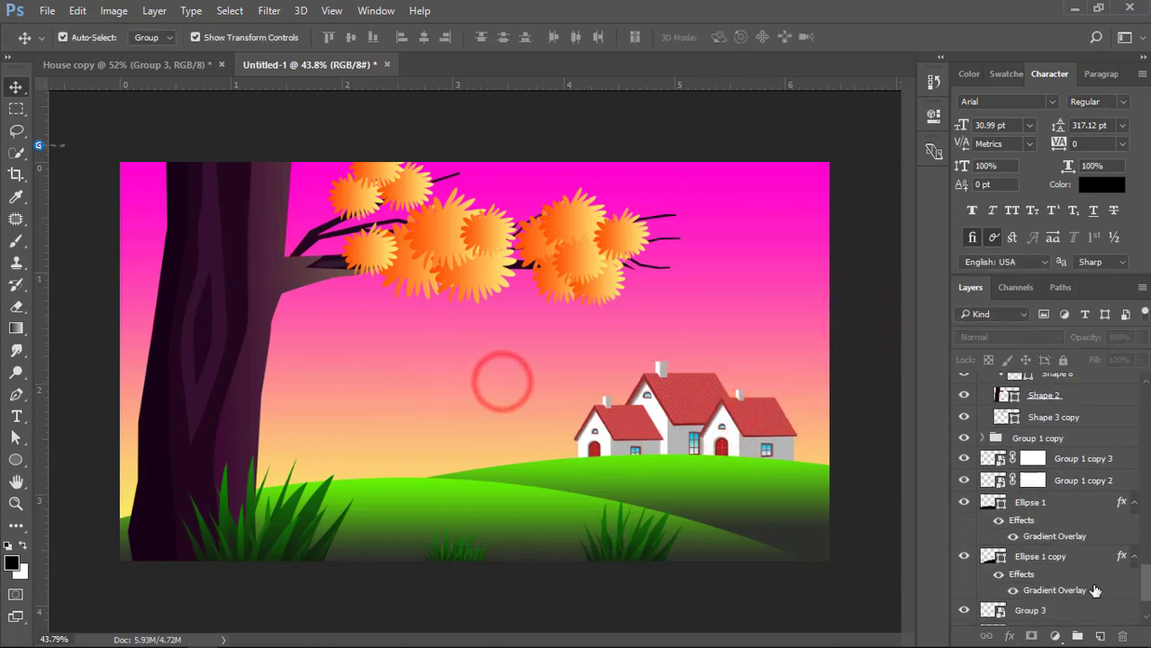
click(1078, 589)
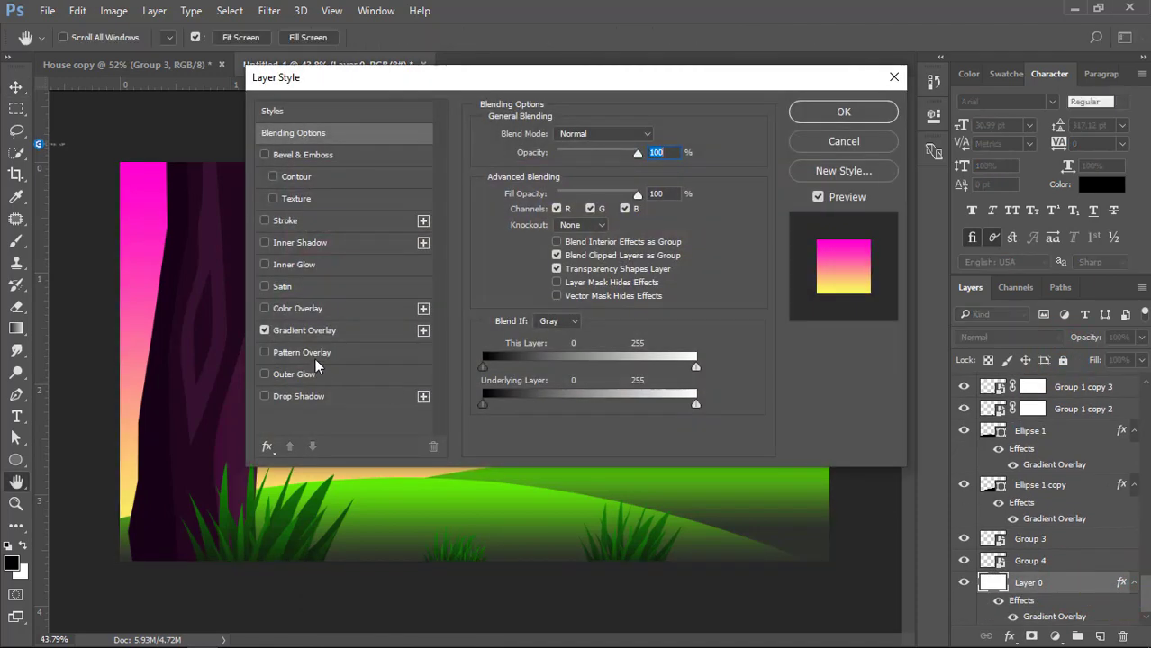
click(303, 330)
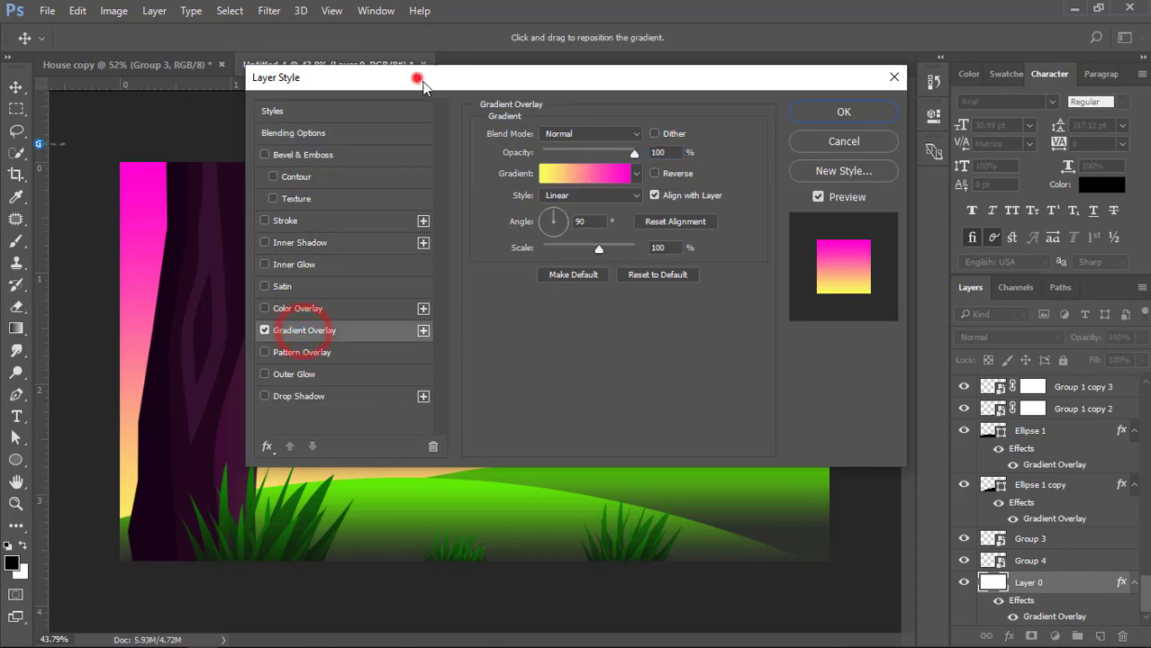
drag(423, 85, 734, 133)
click(878, 223)
click(796, 390)
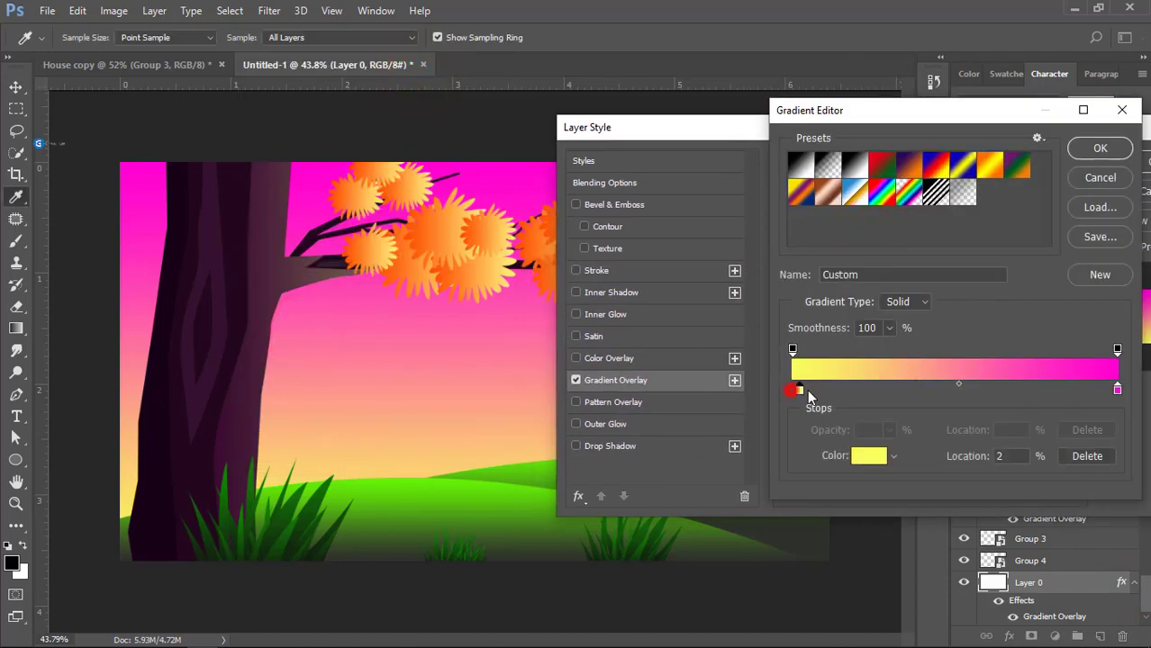
drag(809, 393, 939, 393)
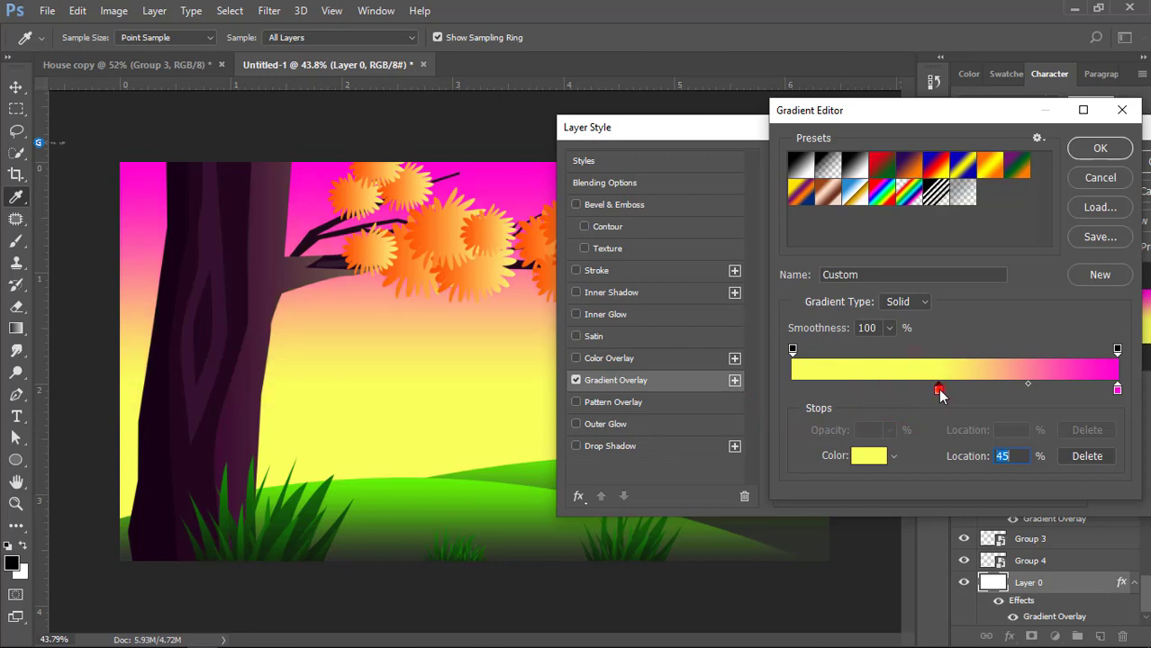
click(1100, 148)
click(1110, 159)
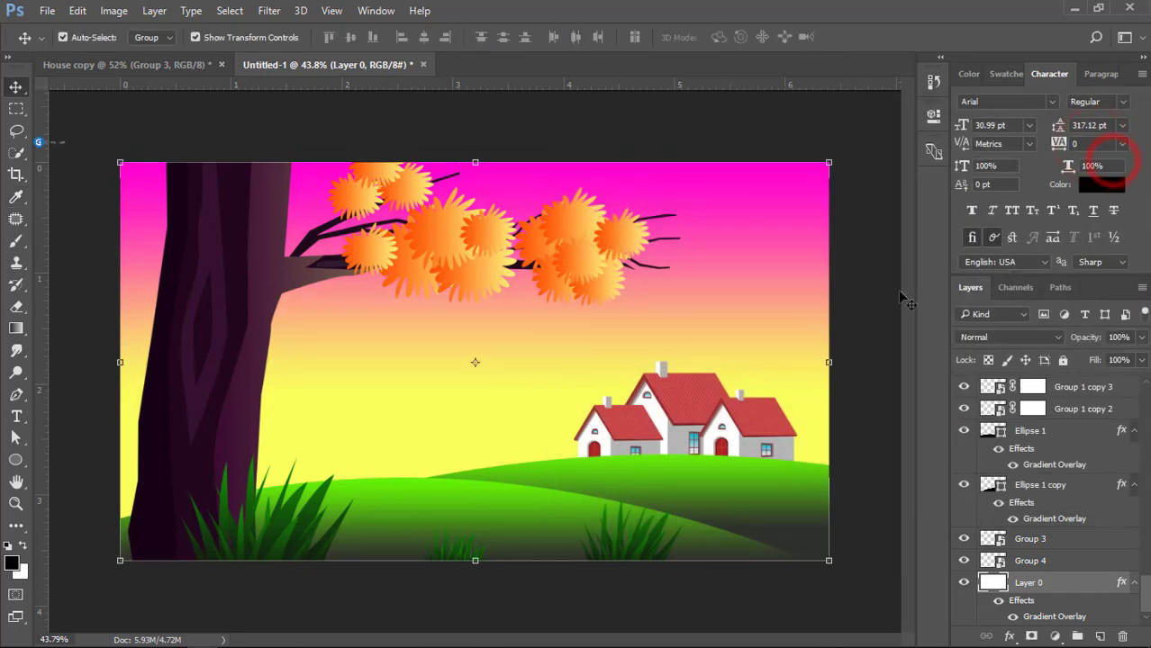
- Lock the sky layer Layer 0 and add a new empty layer directly above it
click(864, 385)
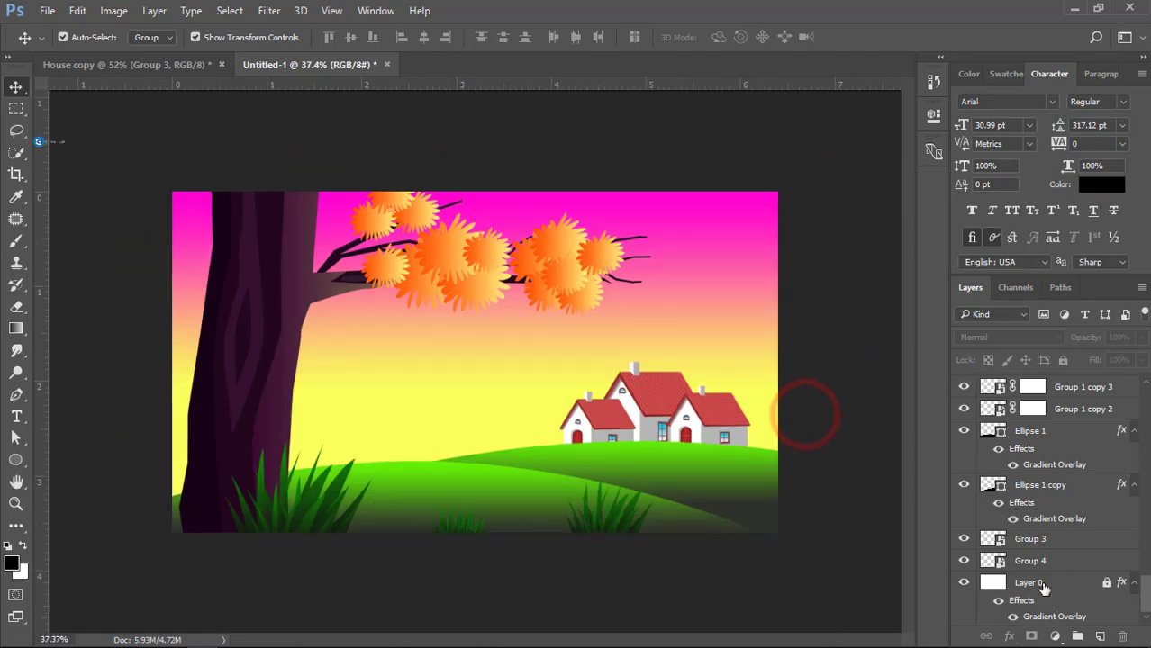
click(1043, 585)
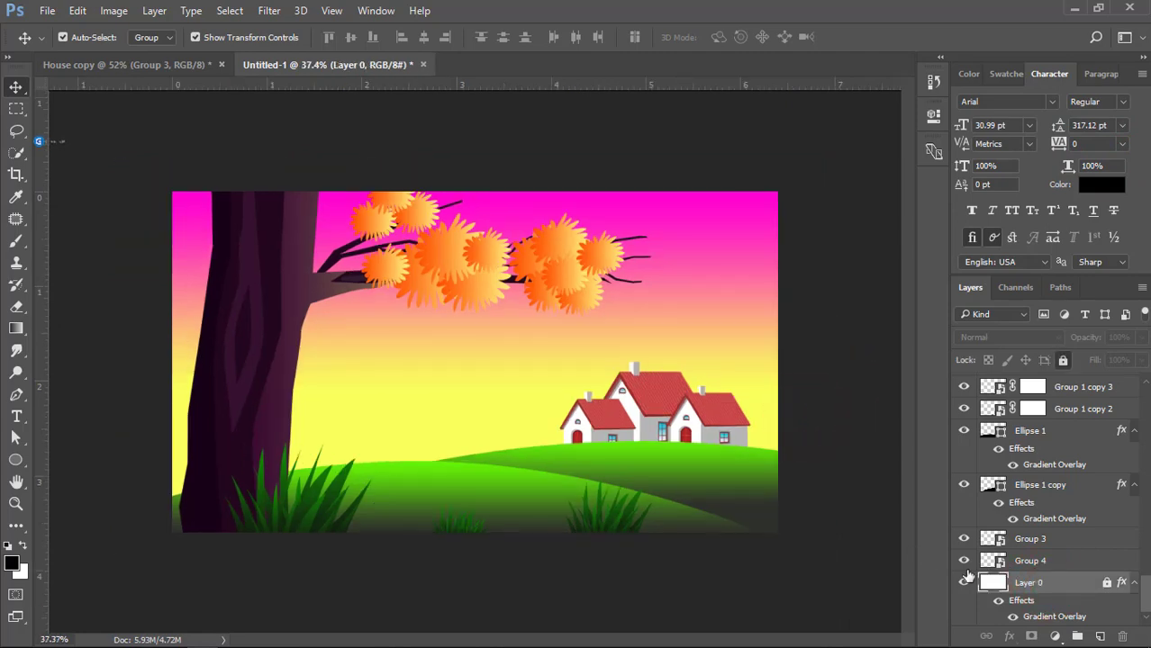
click(1098, 637)
- Draw a black scalloped cloud with the Custom Shape tool in the yellow sky between the tree trunk and the houses
click(16, 460)
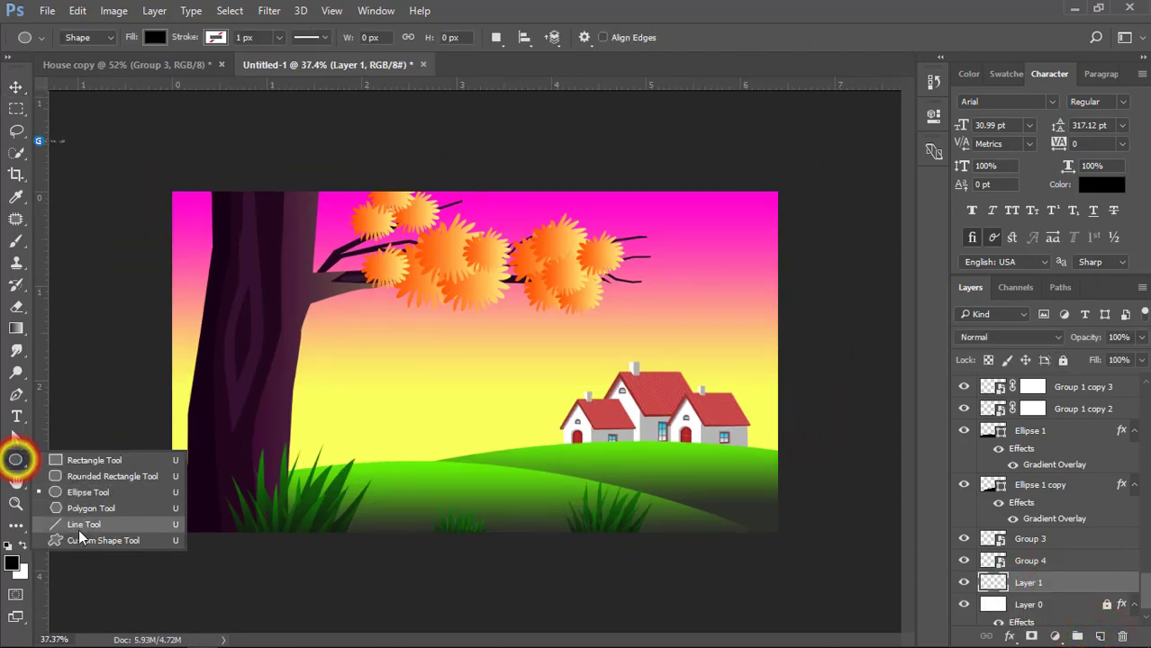
click(79, 537)
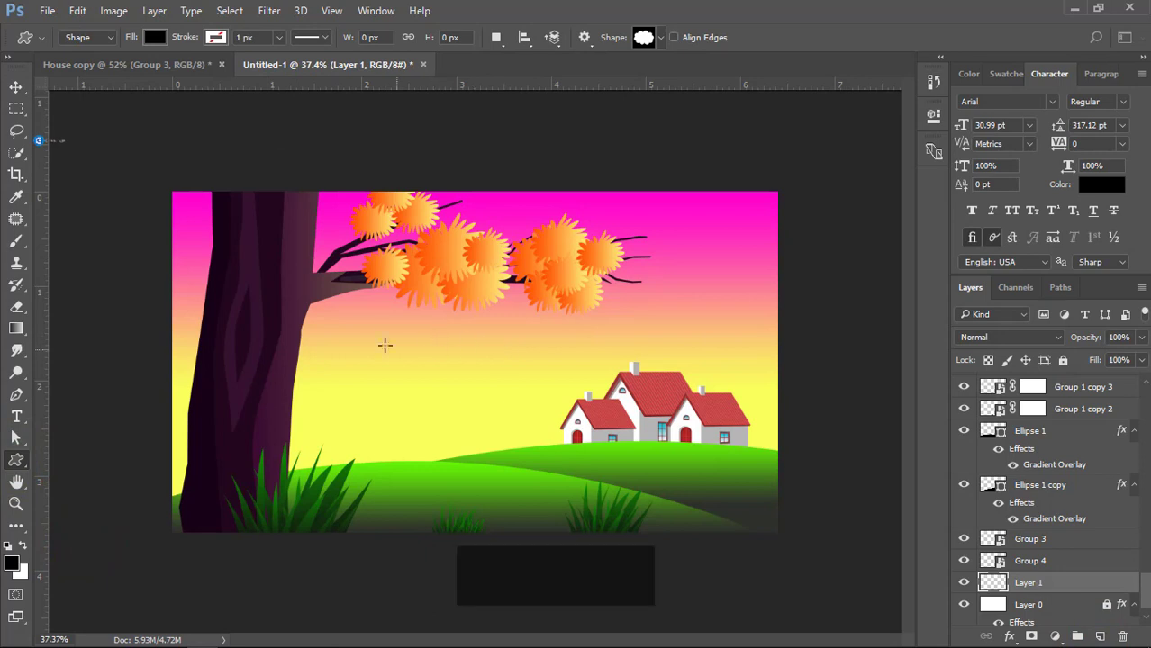
drag(380, 342, 483, 413)
click(16, 87)
click(72, 172)
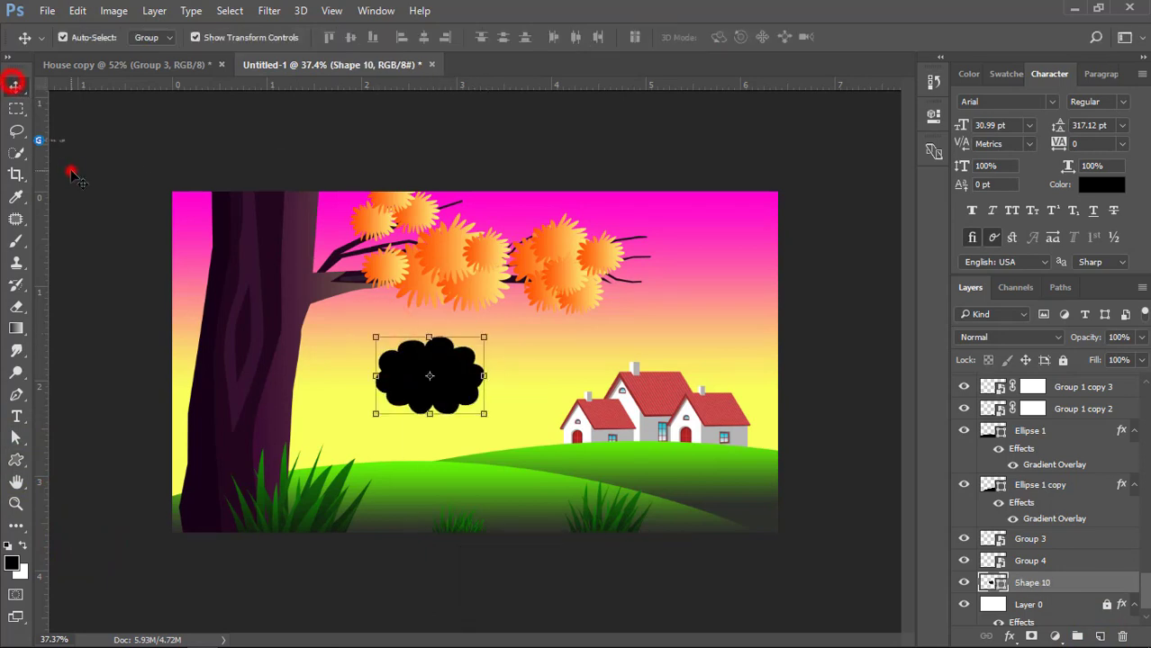
- Add a Gradient Overlay to the cloud shape with Reverse enabled
scroll(465, 396, up, 4)
click(441, 372)
click(1110, 580)
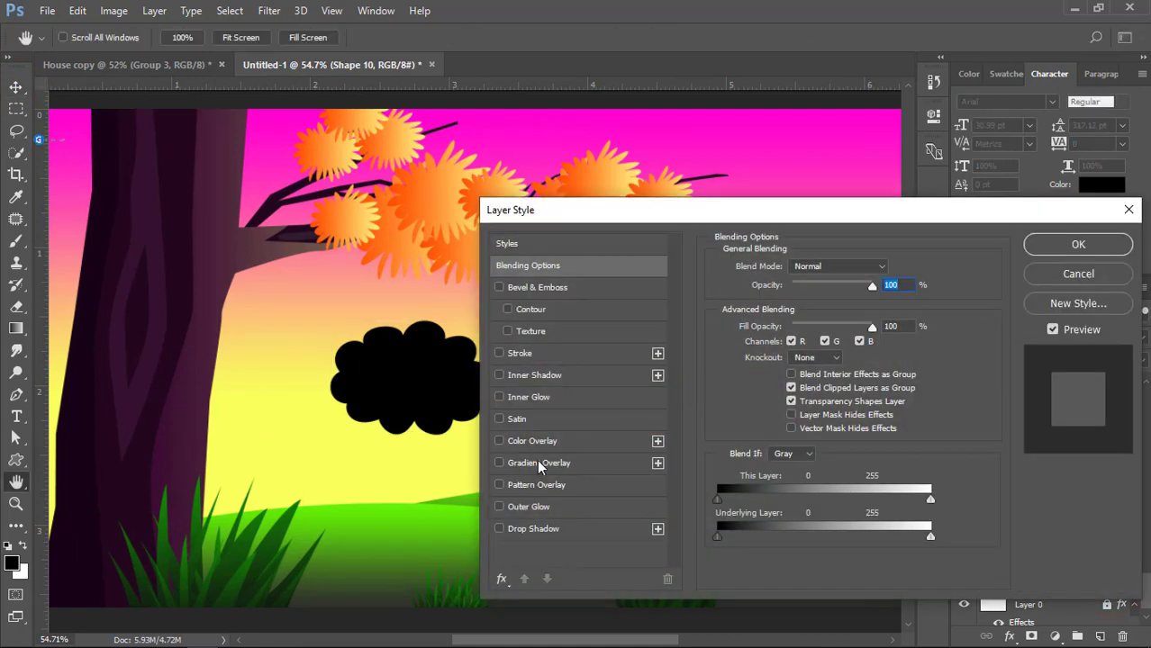
click(538, 462)
click(889, 306)
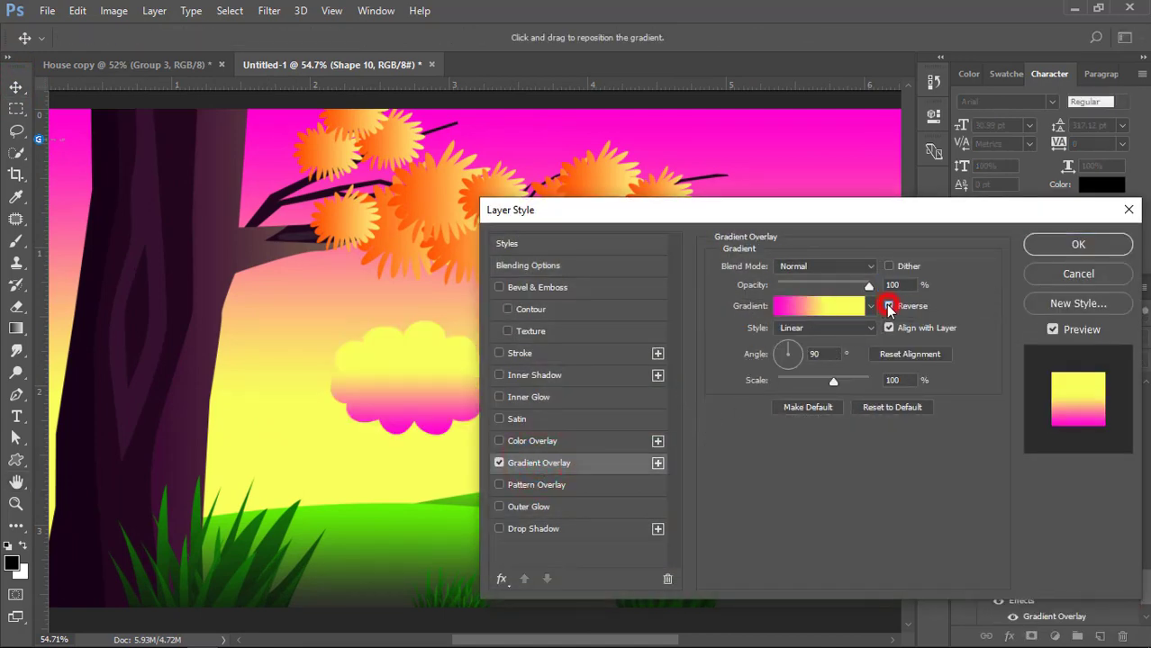
- Change the yellow colour stop of the cloud's gradient to white ffffff
click(854, 306)
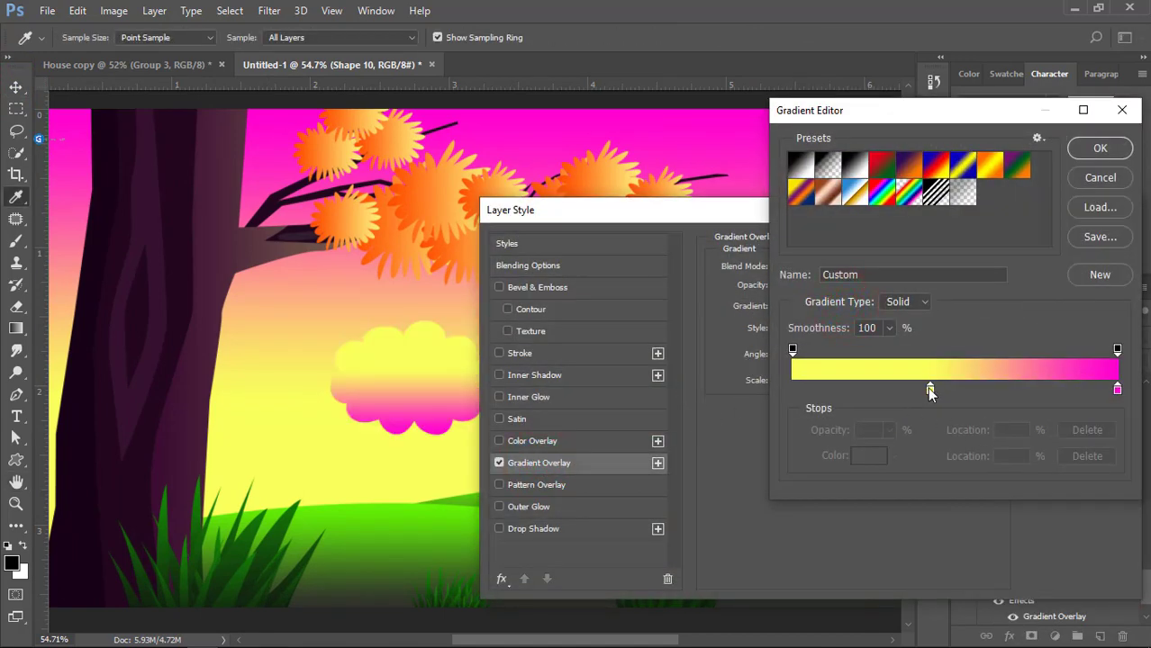
click(930, 389)
drag(728, 231, 677, 178)
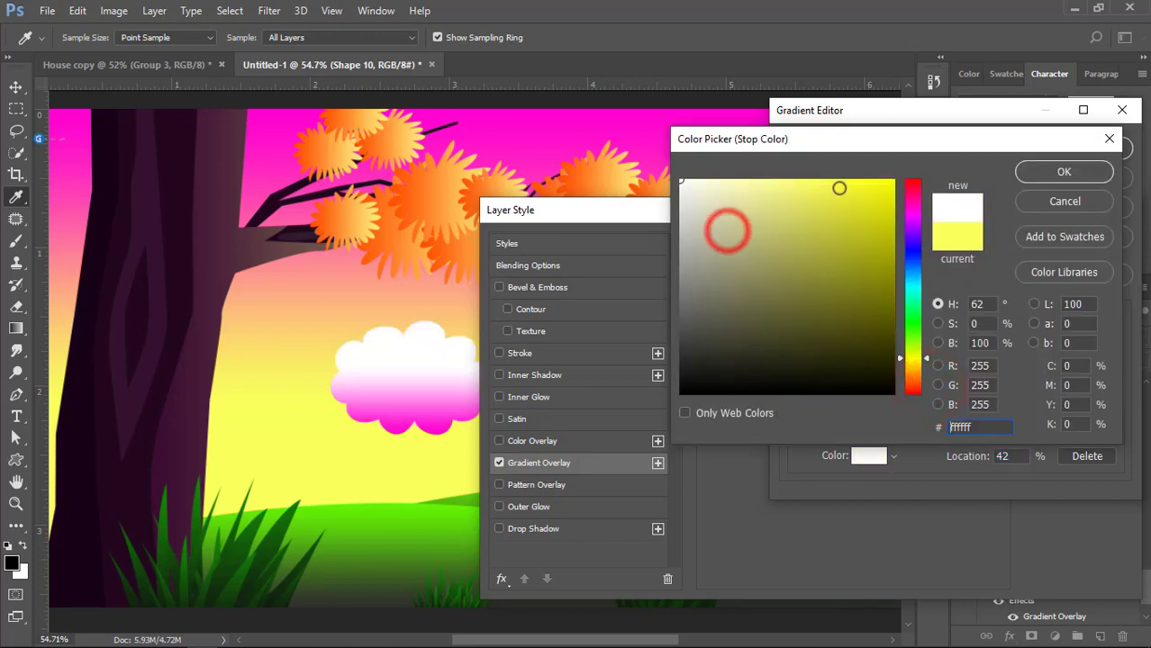
click(1036, 171)
- Change the magenta end of the cloud's gradient to yellow faf262, sampled from the sky, and apply the layer style
double_click(1117, 390)
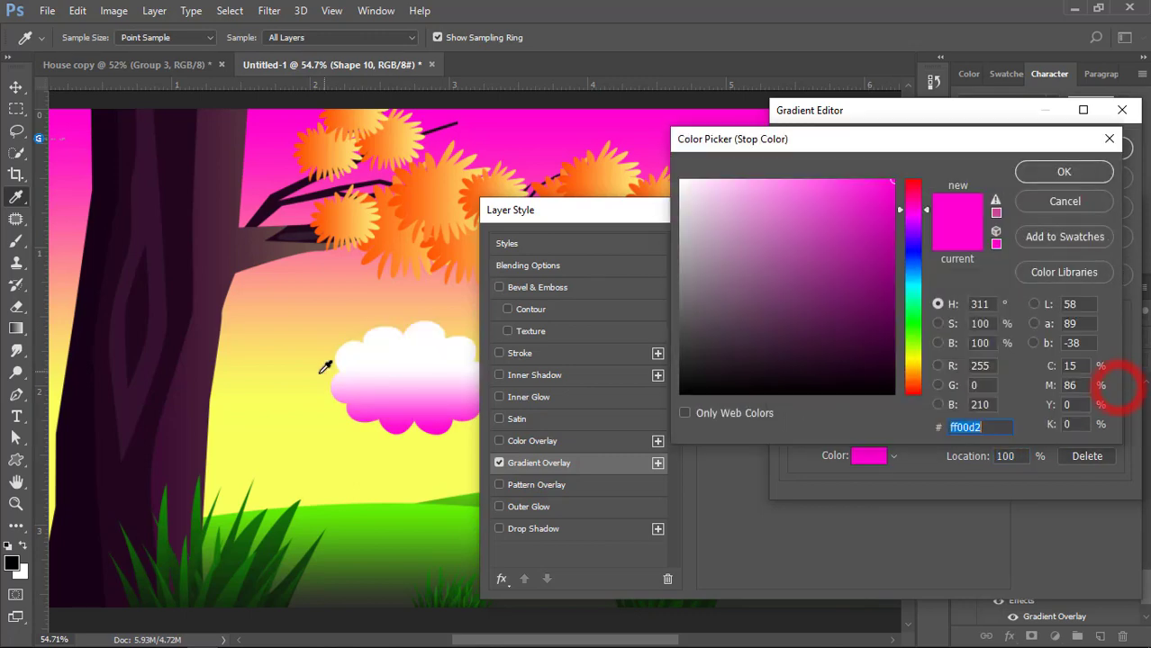
click(317, 372)
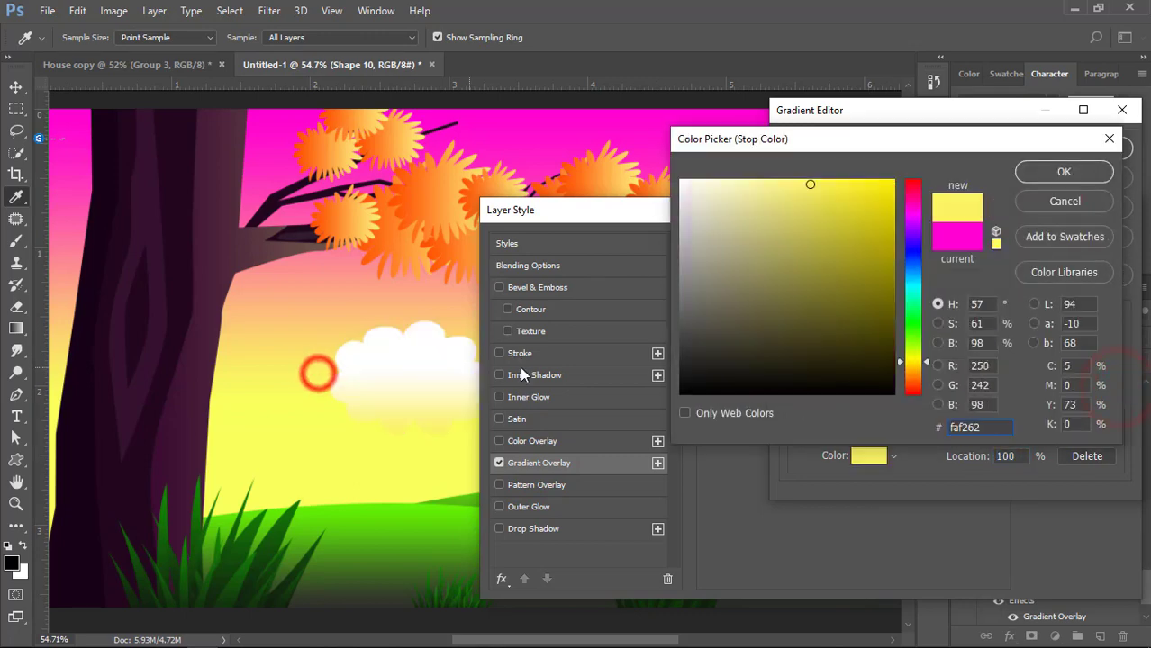
click(1025, 176)
click(1088, 150)
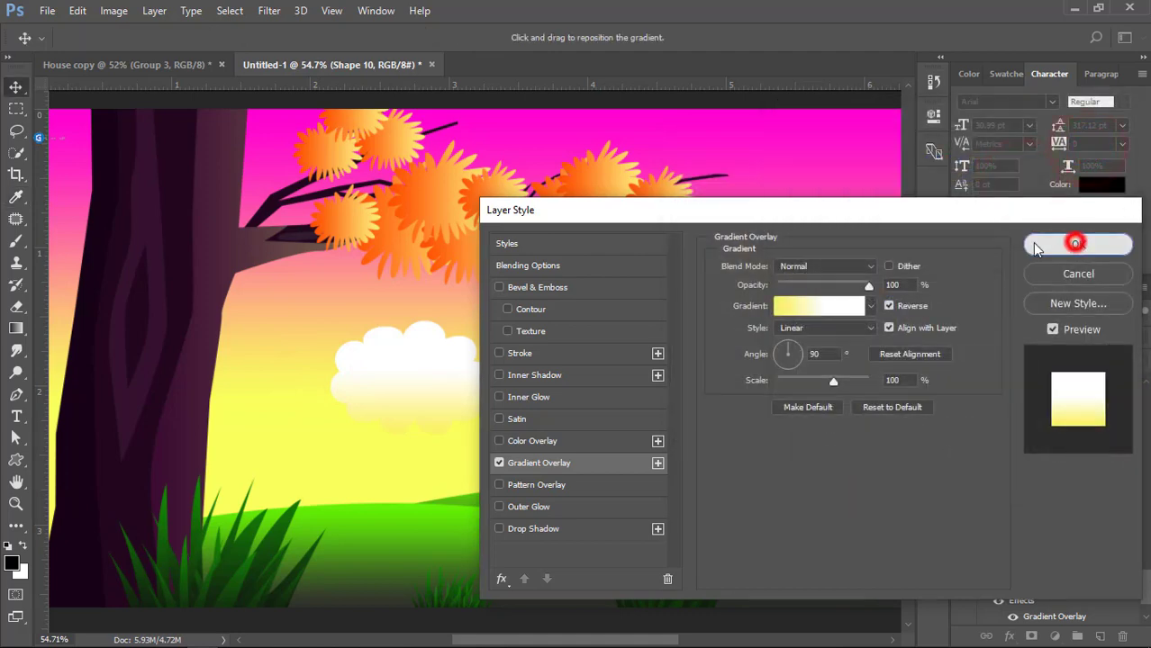
click(1036, 248)
- Duplicate the cloud and offset the copy slightly below the original
click(419, 347)
scroll(422, 338, up, 3)
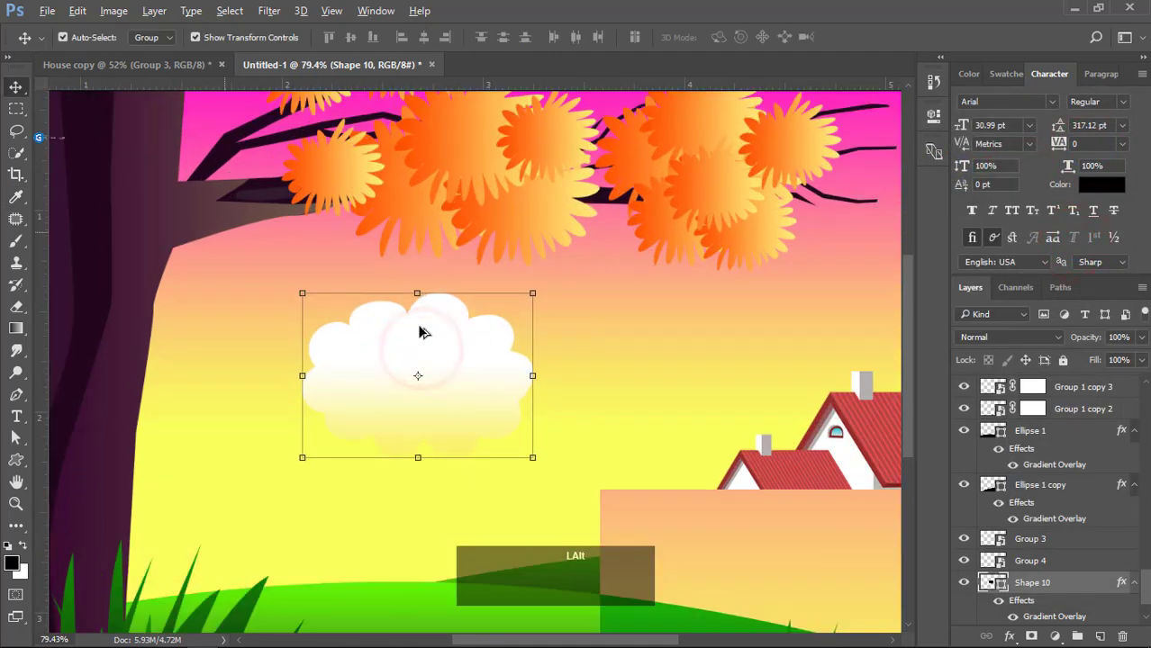
scroll(410, 330, up, 5)
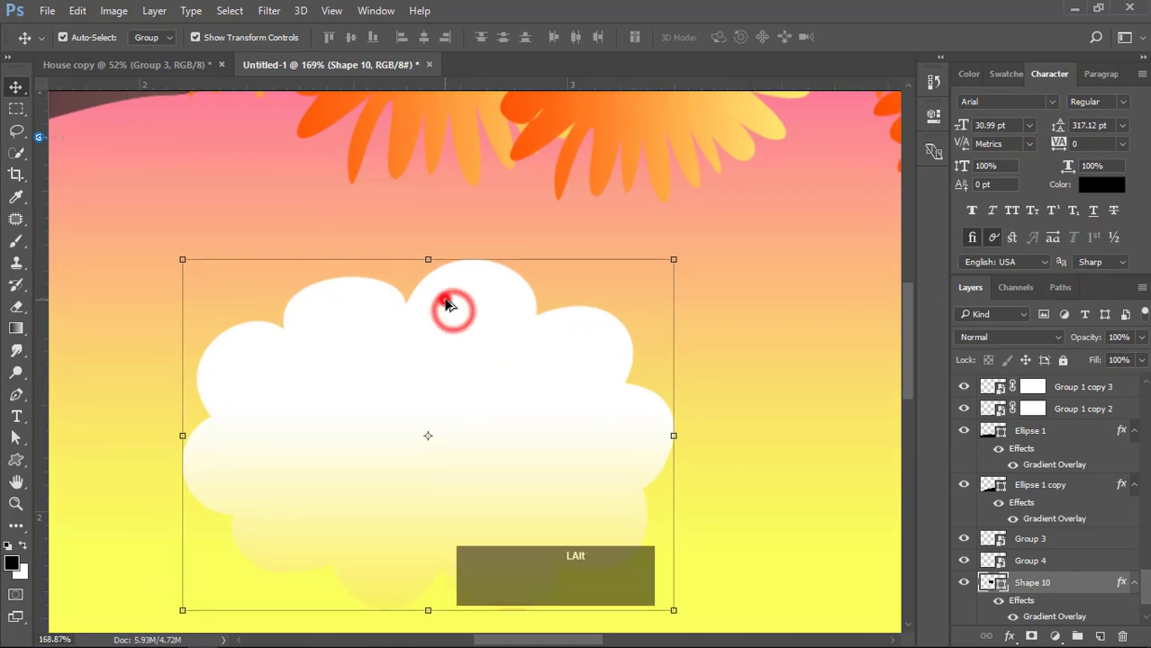
drag(447, 304, 451, 316)
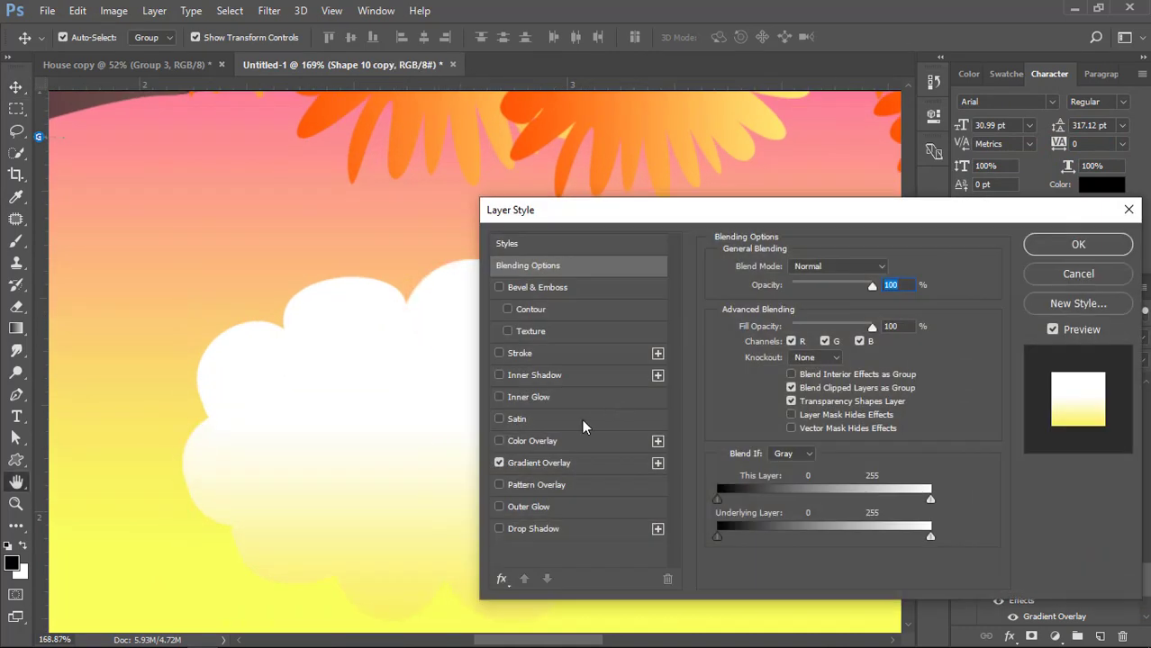
- Change the white colour stop of the duplicated cloud's gradient to pale yellow f7fb91 and apply the layer style
click(531, 463)
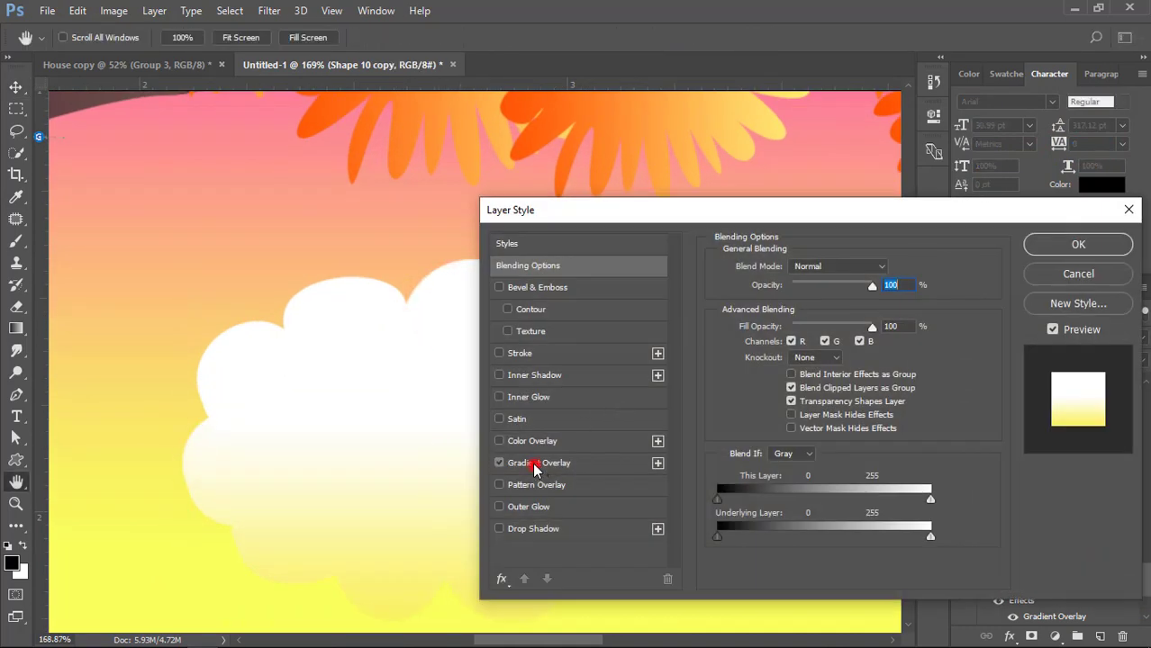
click(833, 309)
double_click(930, 389)
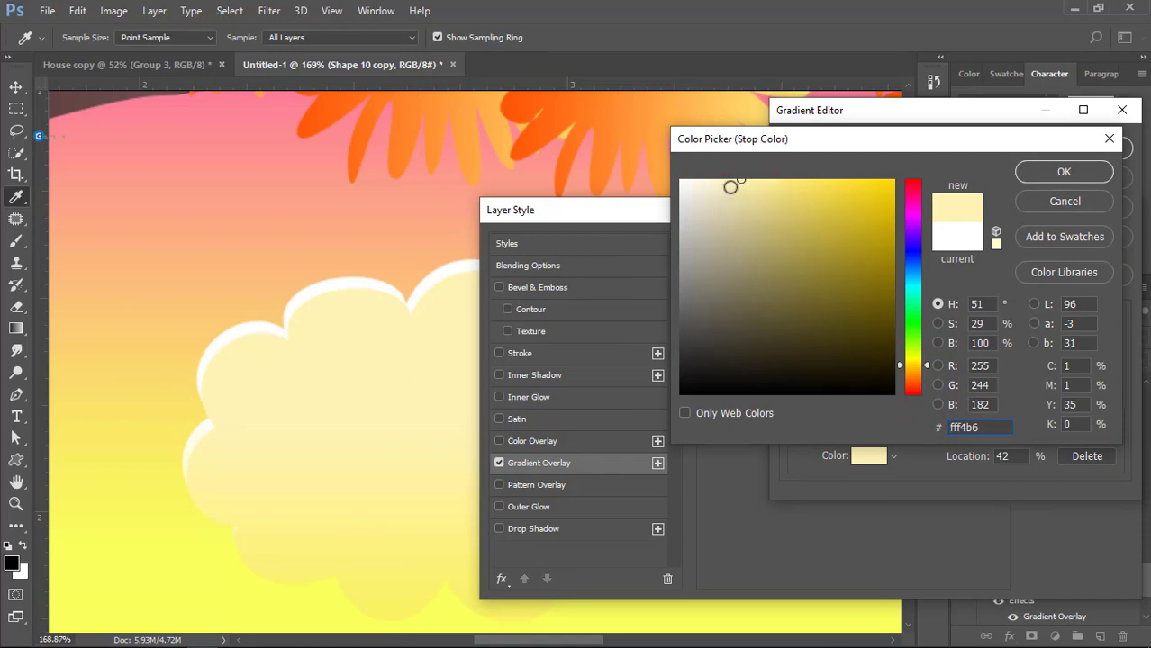
click(918, 358)
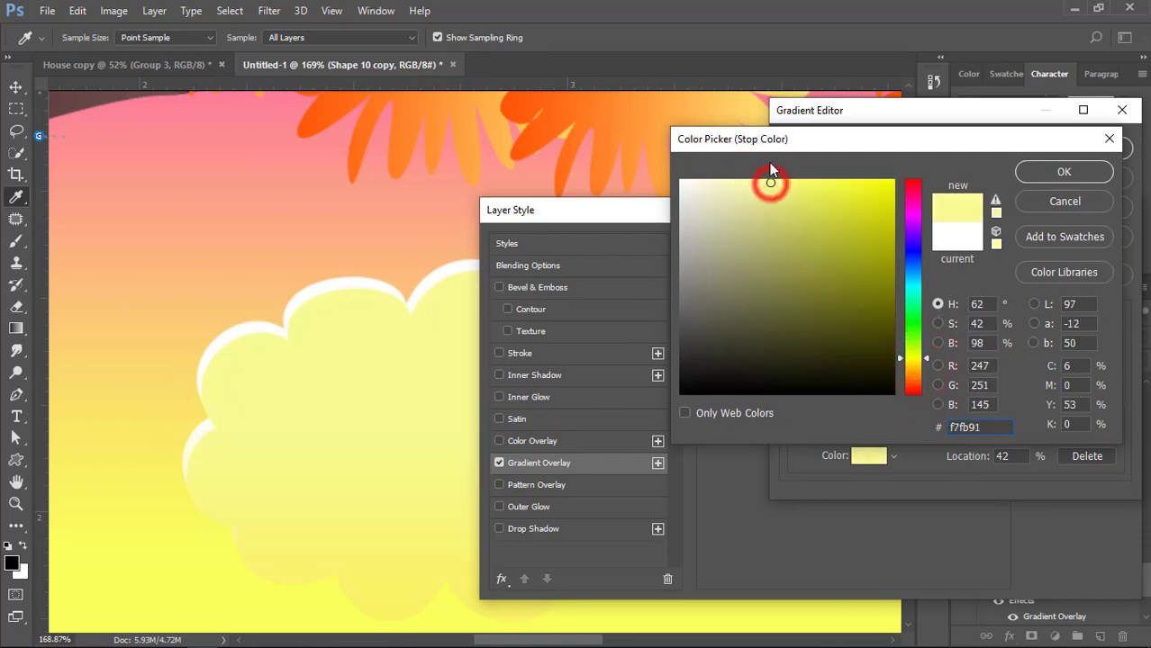
click(1045, 171)
click(1033, 149)
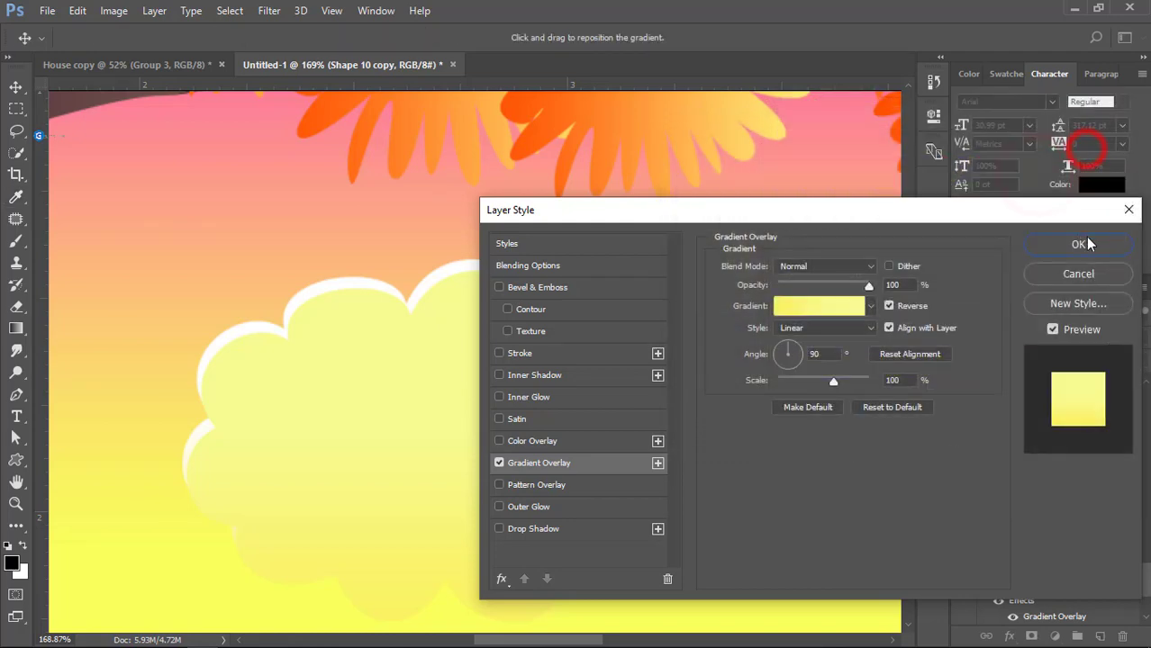
click(1077, 243)
- Duplicate the white-edged cloud puff with its pale yellow overlay and group the copied shapes
alt+click(430, 280)
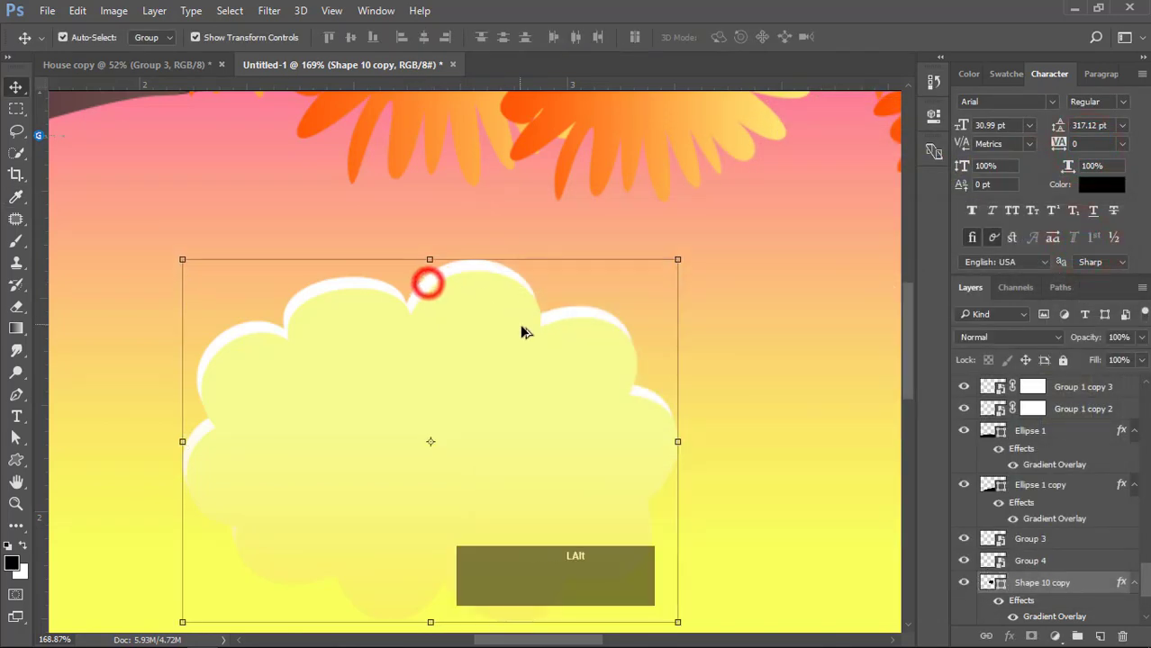
drag(491, 328, 478, 388)
key(ctrl+g)
scroll(630, 385, down, 2)
drag(571, 380, 555, 392)
- Build a fuller cloud from further duplicates of the puff group, scaled down and overlapped below and beside the first puffs
double_click(514, 419)
drag(496, 429, 632, 433)
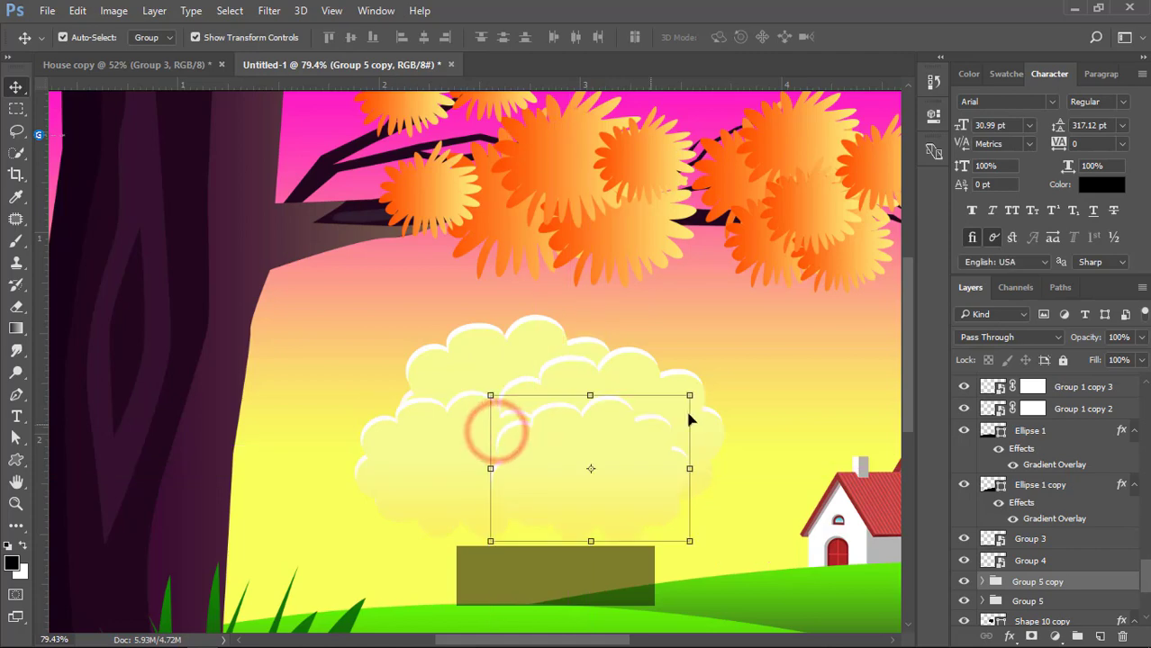
drag(690, 398, 677, 405)
double_click(642, 437)
scroll(642, 437, down, 3)
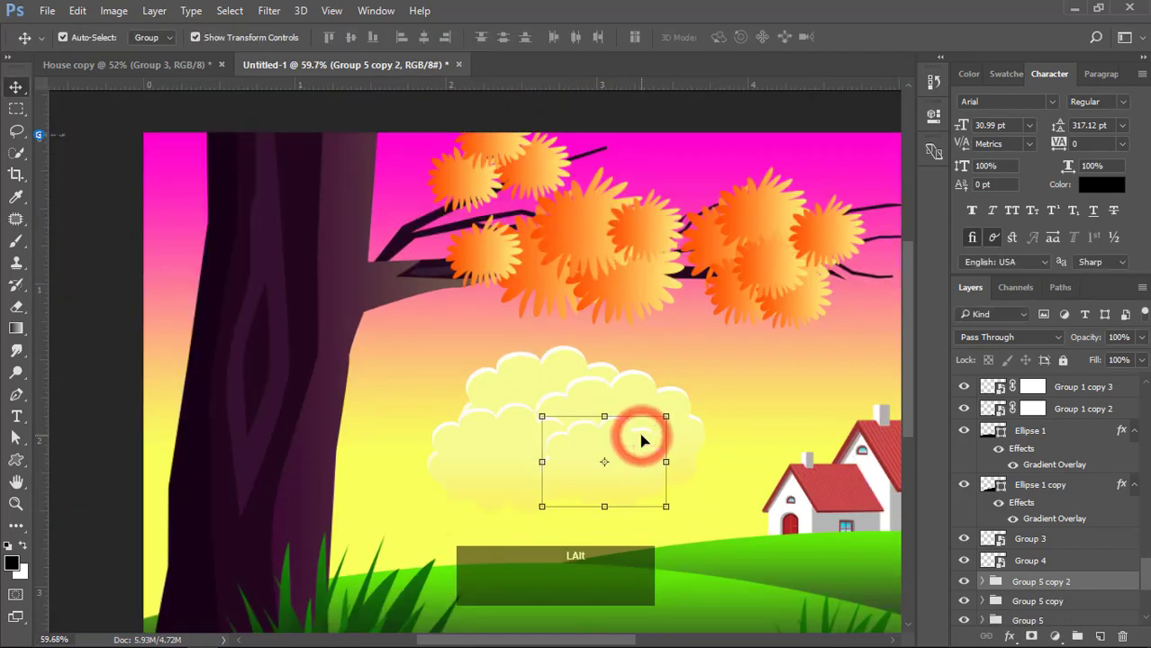
drag(474, 401, 464, 426)
drag(464, 425, 388, 426)
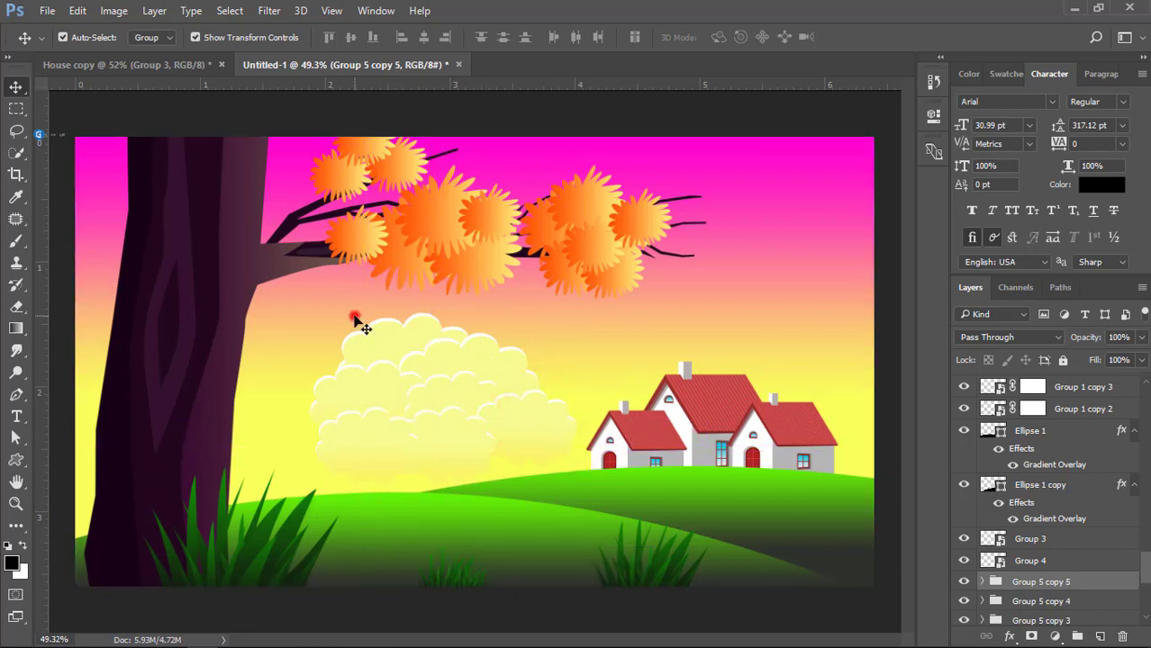
- Combine all the cloud puffs into one group, shift it towards the tree, and scale it to about 62%
drag(320, 325, 532, 449)
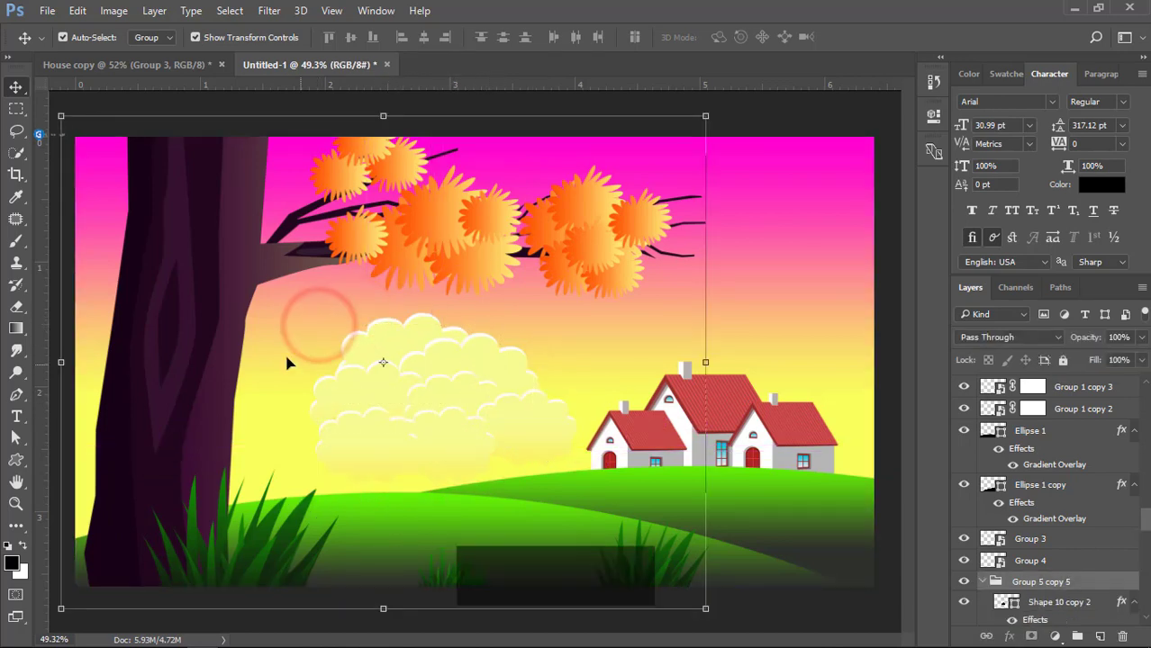
click(244, 301)
drag(431, 352, 399, 352)
key(ctrl+g)
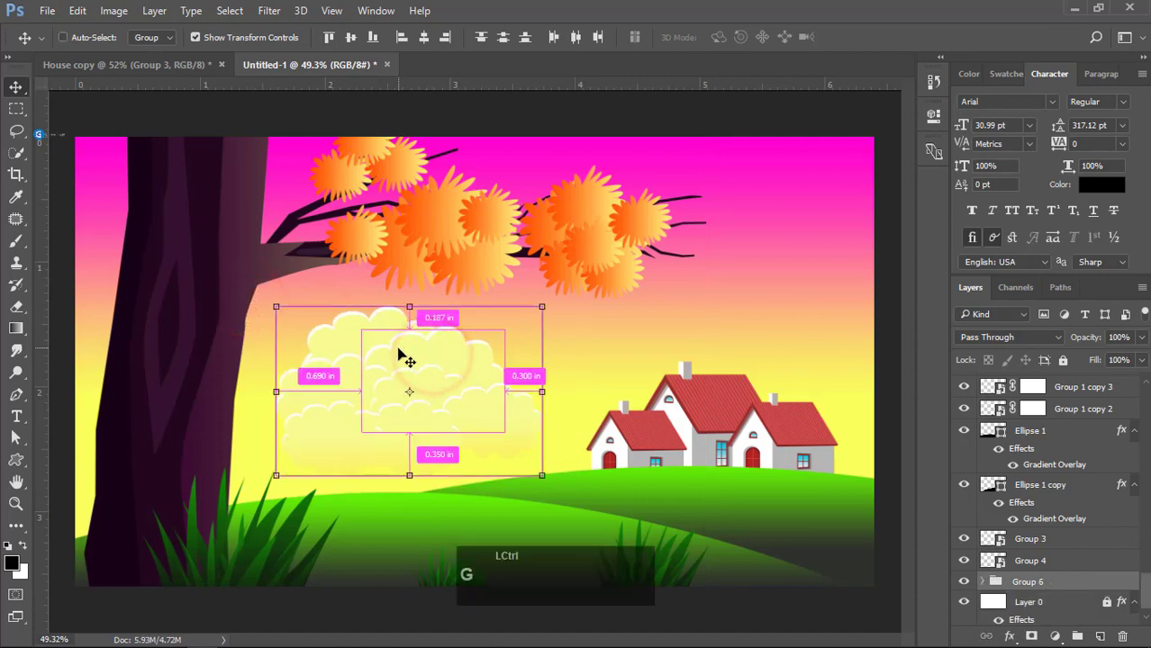
drag(543, 475, 440, 412)
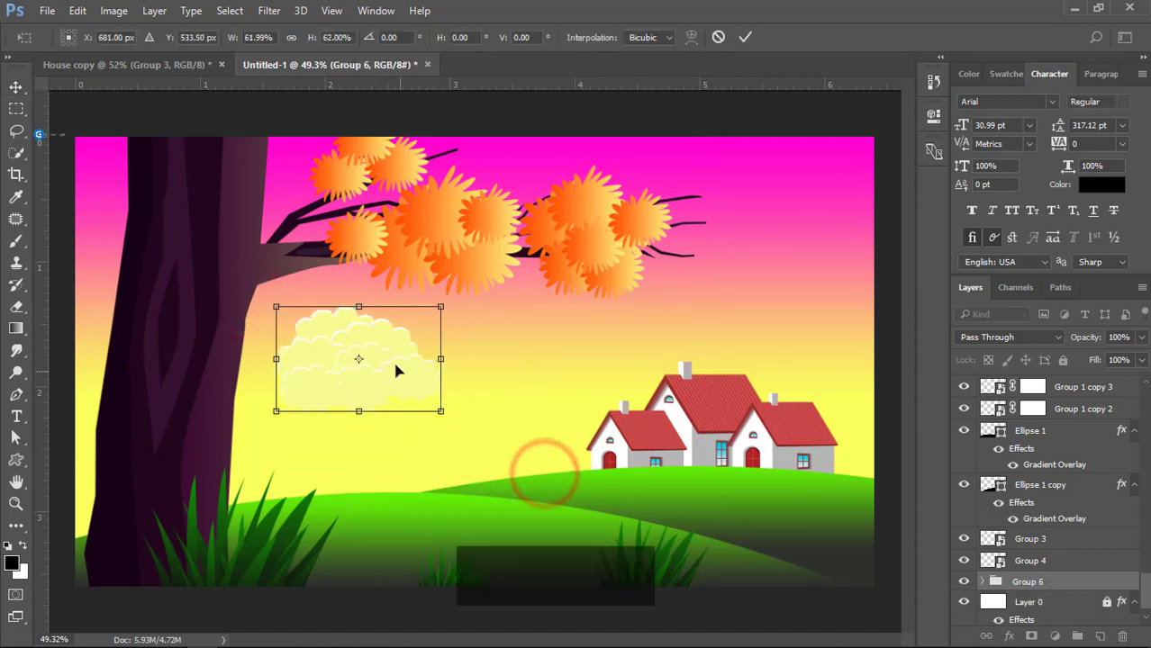
- Duplicate the grouped cloud, make the copy smaller, and place it to the lower right of the larger cloud
drag(396, 363, 457, 371)
drag(493, 411, 469, 395)
drag(447, 363, 575, 423)
double_click(446, 363)
- Duplicate the large and small clouds together into the sky above the houses and scale the copied pair down
click(509, 386)
shift+click(381, 343)
click(498, 380)
double_click(497, 376)
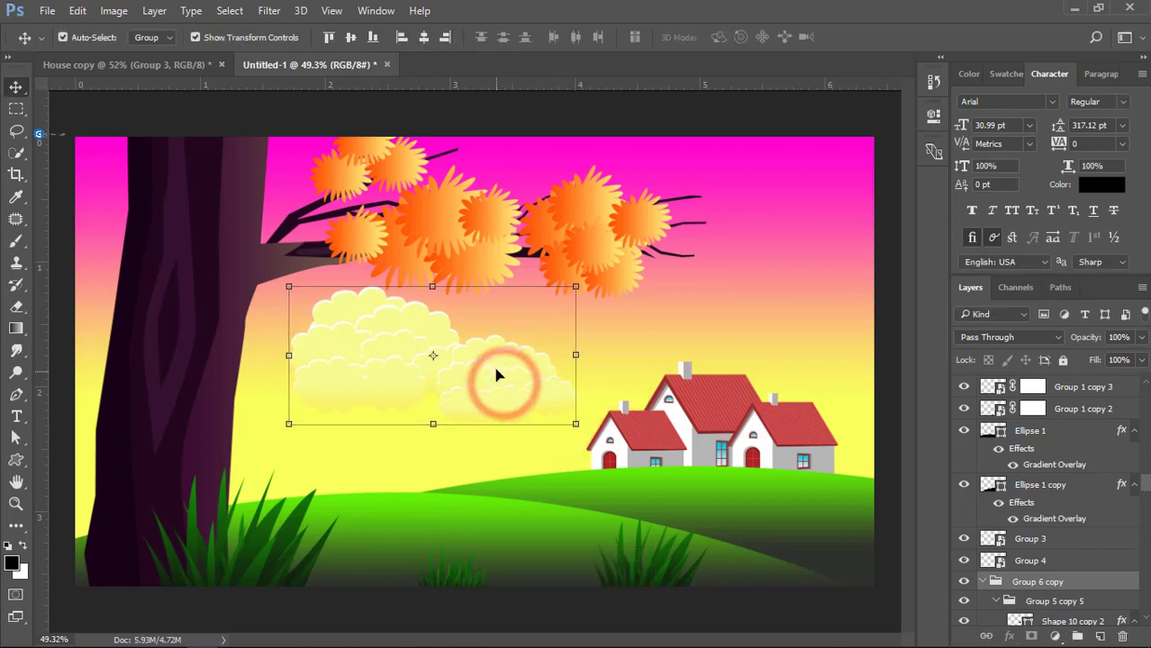
drag(496, 369, 776, 328)
drag(581, 264, 622, 288)
double_click(705, 319)
- Nudge the copied cloud pair up and enlarge it to about 129%
mouse_move(704, 320)
mouse_down()
mouse_move(720, 317)
mouse_move(693, 322)
mouse_move(711, 315)
mouse_up()
key(ctrl+t)
drag(855, 266, 886, 251)
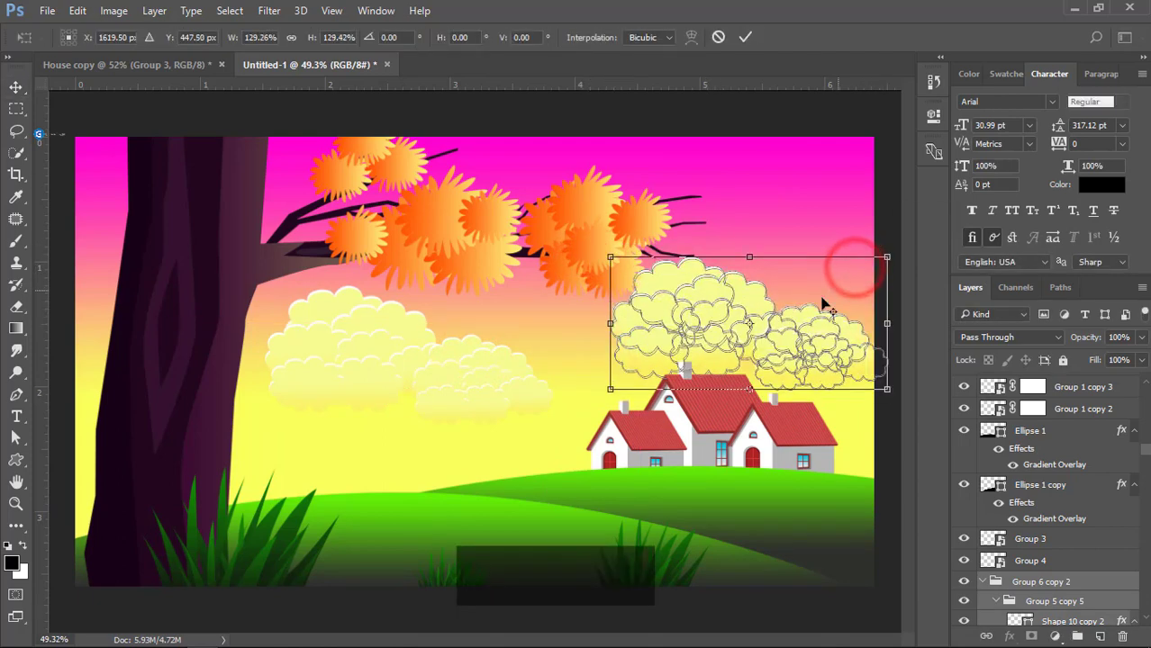
double_click(821, 297)
- Lower the copied cloud pair behind the house roofs and scale it to about 95%
drag(813, 340, 822, 365)
key(ctrl+t)
drag(618, 279, 636, 287)
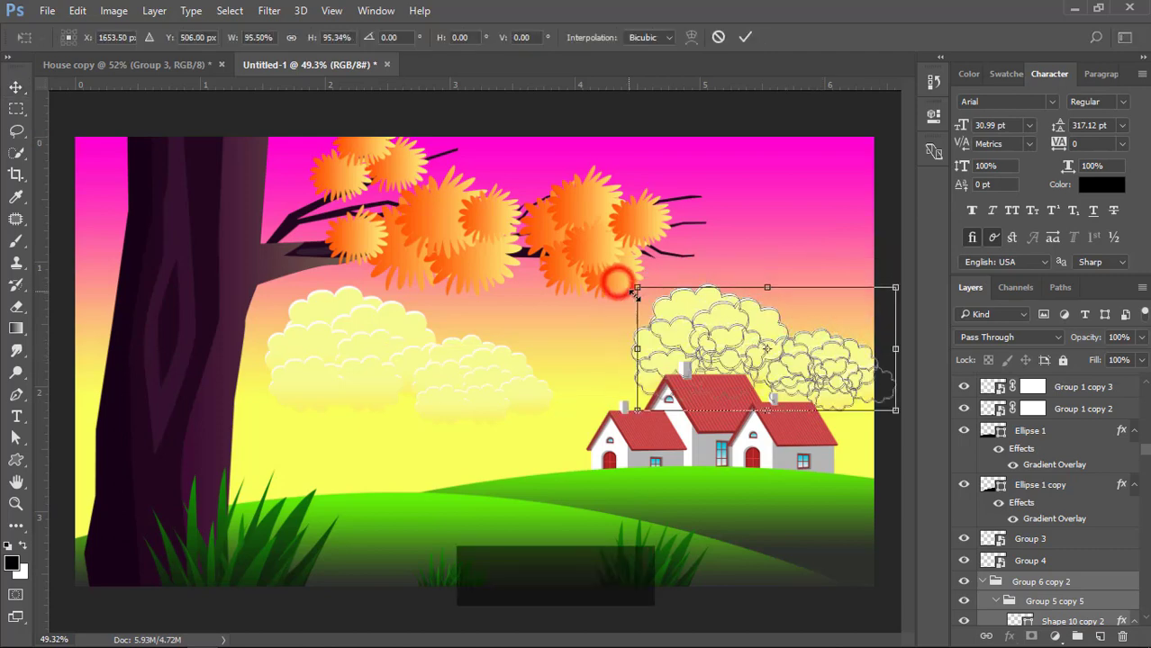
double_click(726, 321)
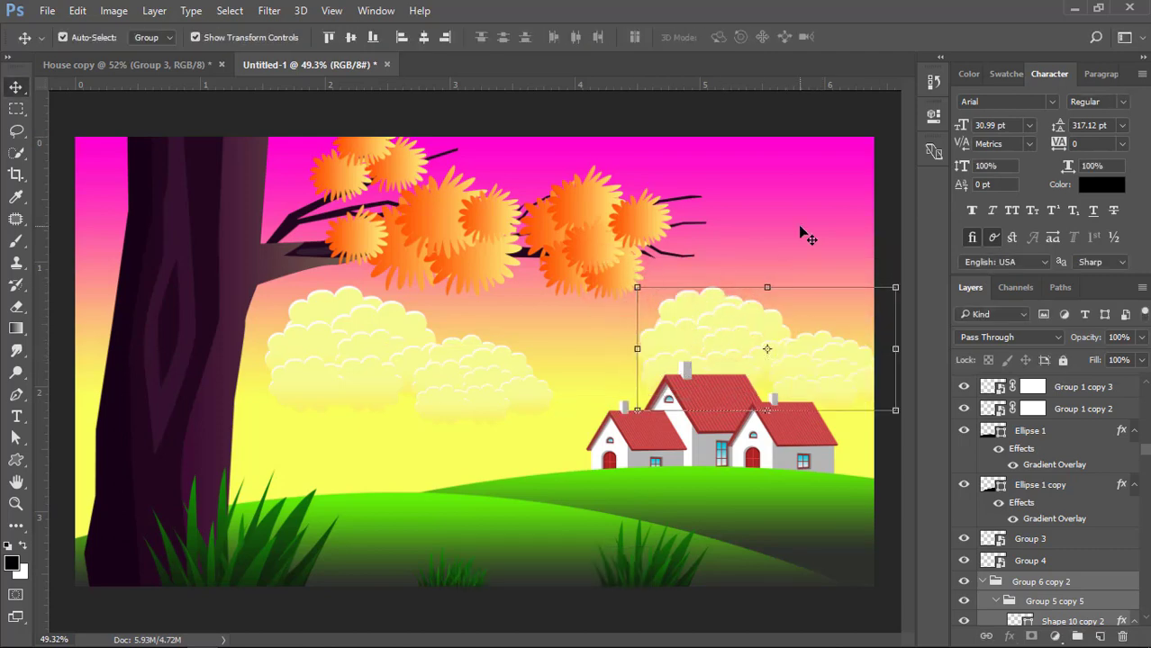
click(801, 228)
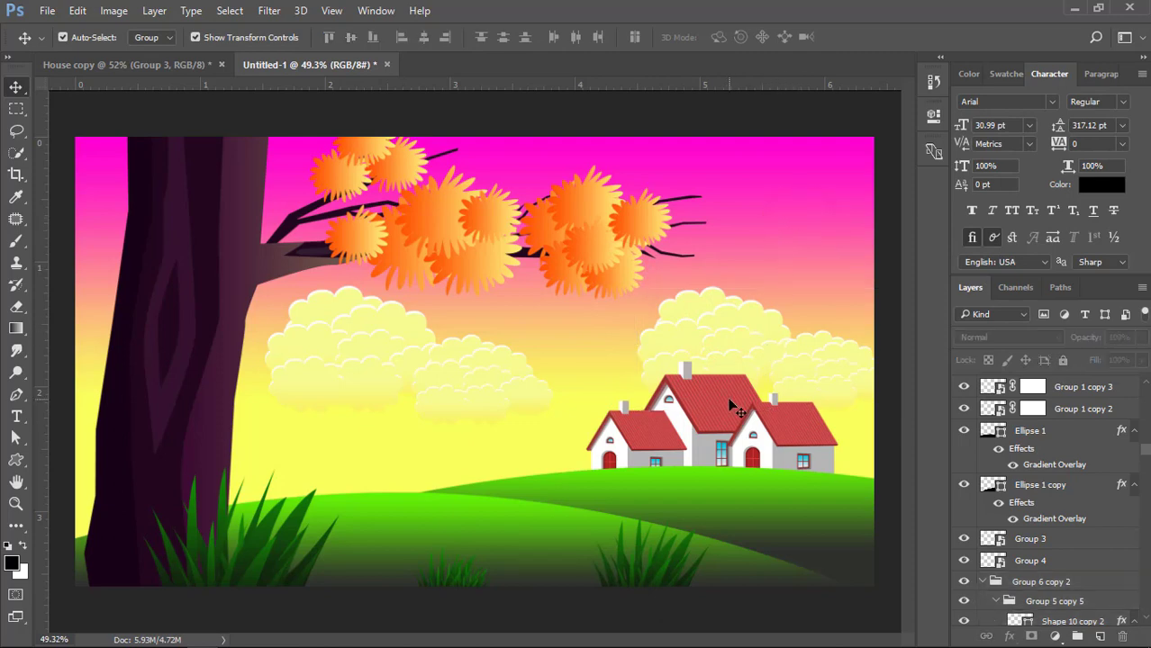
- Scale both house layers down slightly together, keeping them seated on the back hill
click(758, 437)
shift+click(677, 410)
key(ctrl+t)
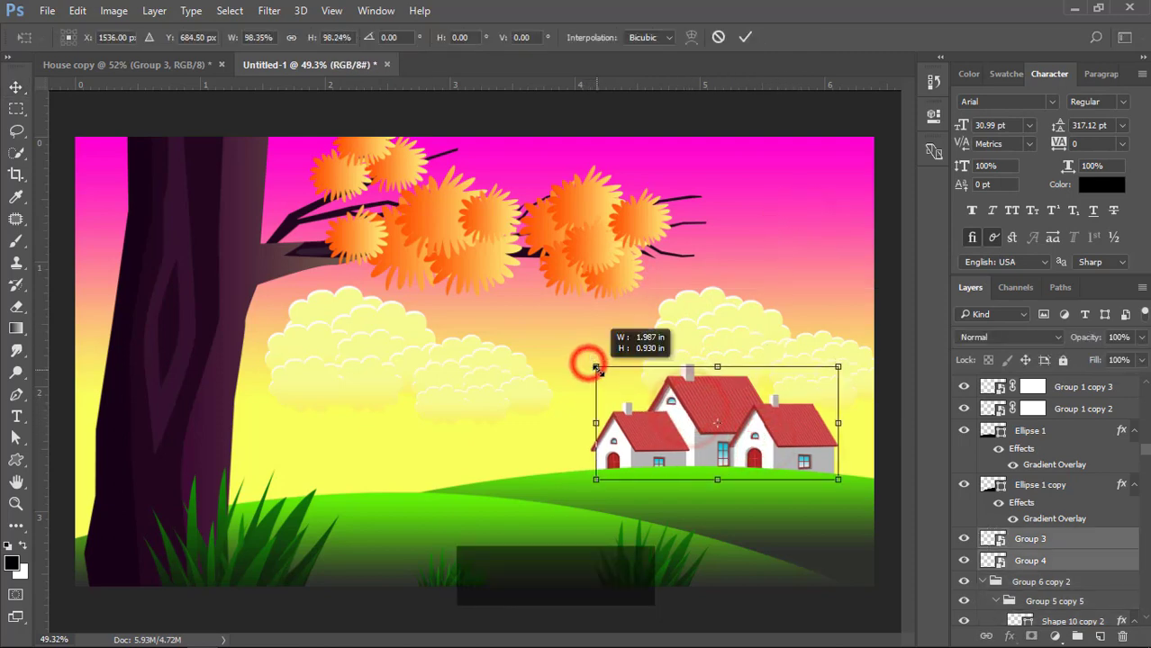
drag(587, 363, 610, 378)
double_click(689, 405)
click(801, 231)
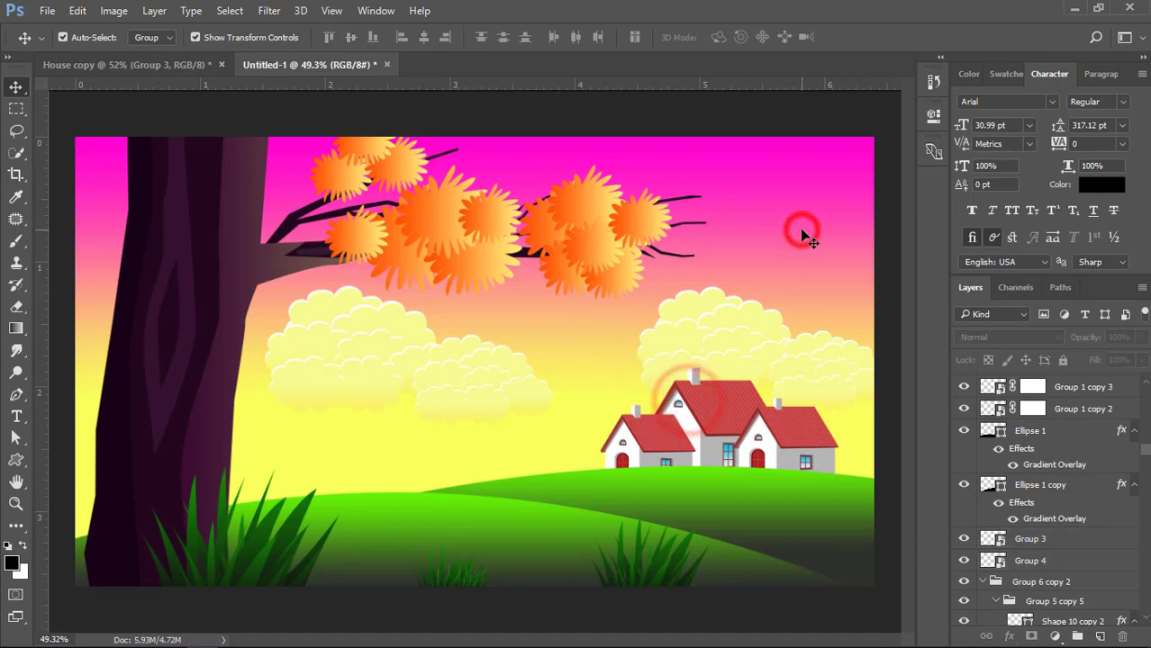